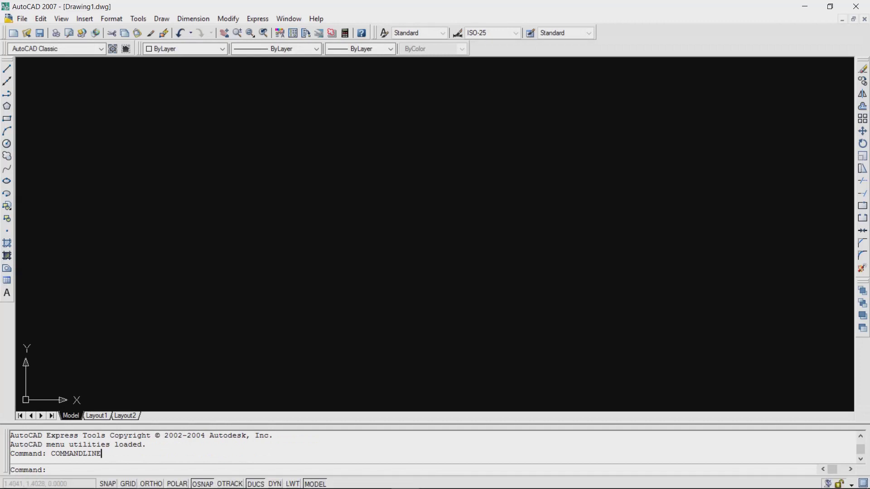
- Examine the drawing units settings for length type, precision and insertion scale without changing them
{"action": "type", "text": "UNITS"}
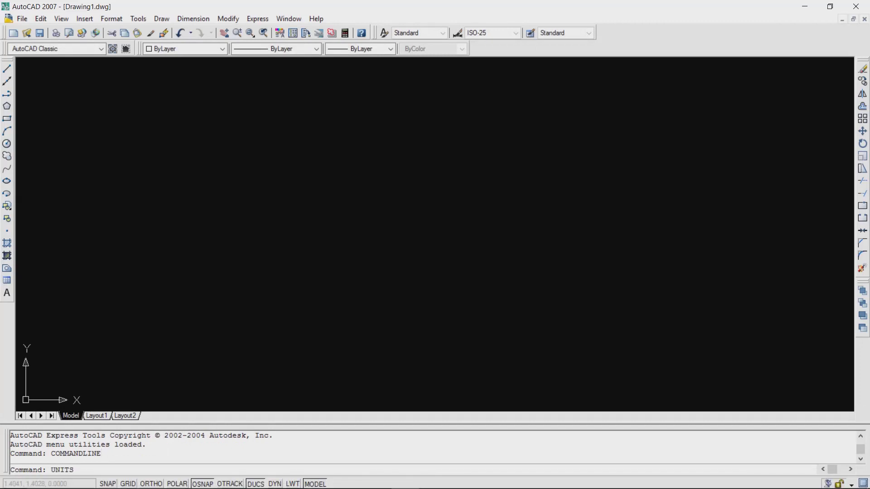
{"action": "key", "text": "Return"}
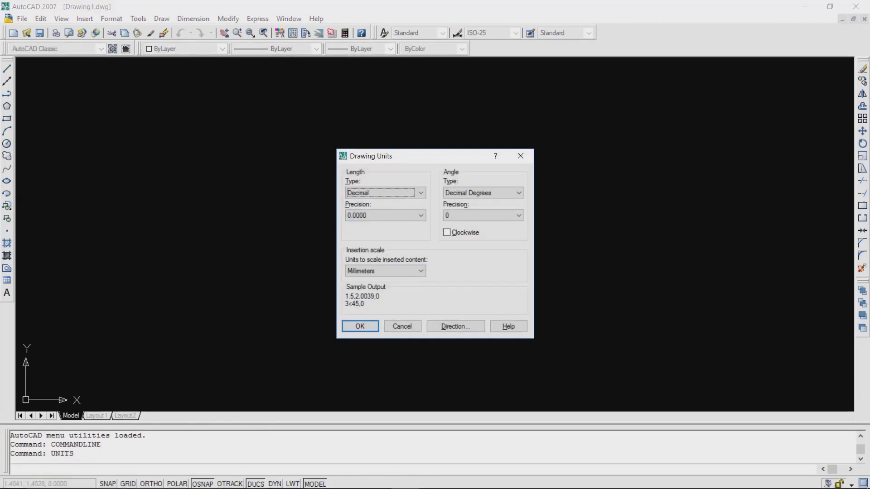
{"action": "left_click", "coordinate": [402, 326]}
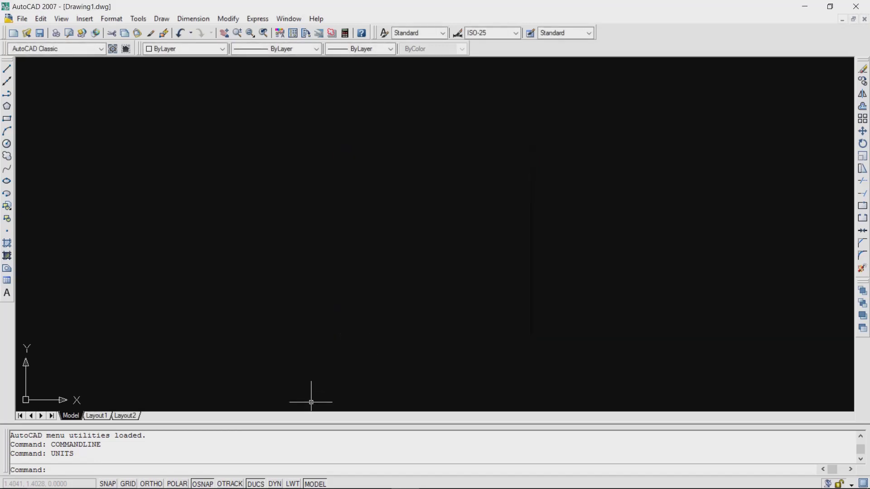
- Set the model space limits with the lower left corner at 0,0 and the upper right corner at 297,210
{"action": "type", "text": "LIMI"}
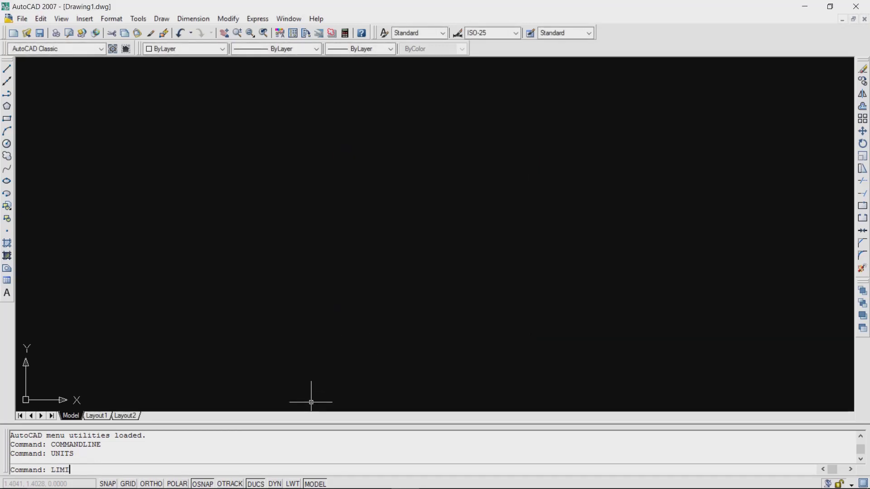
{"action": "type", "text": "TS"}
{"action": "key", "text": "Return"}
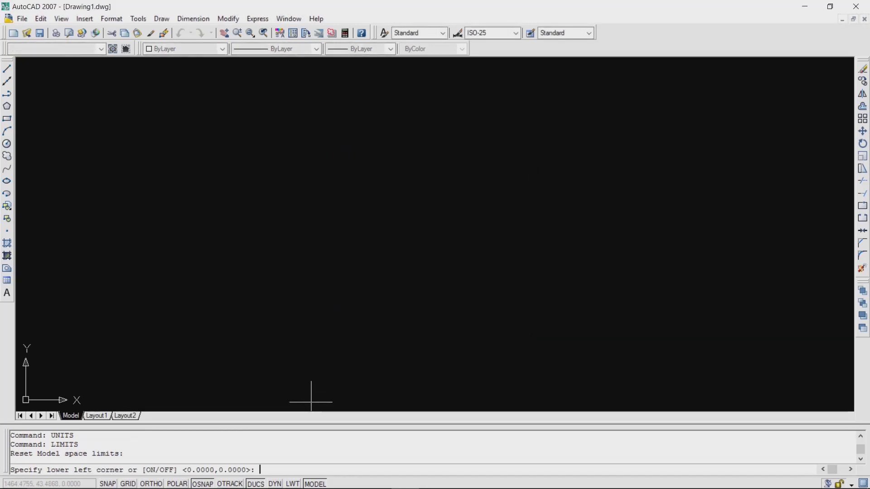
{"action": "type", "text": "0,0"}
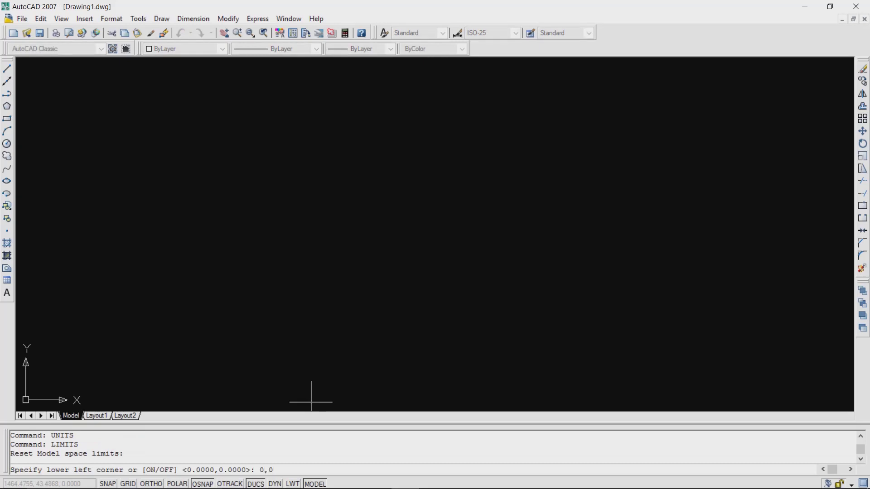
{"action": "key", "text": "Return"}
{"action": "type", "text": "297"}
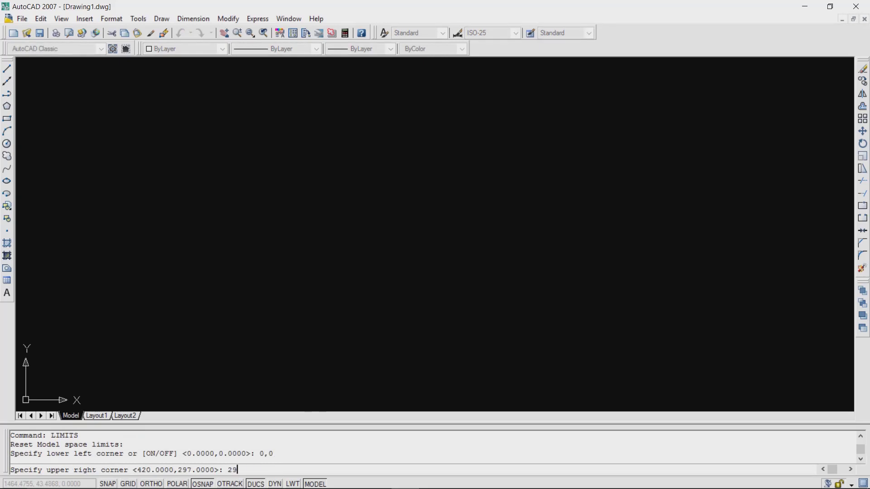
{"action": "type", "text": ",210"}
{"action": "key", "text": "Return"}
- Zoom to the whole drawing area with the All option
{"action": "type", "text": "ZOOM"}
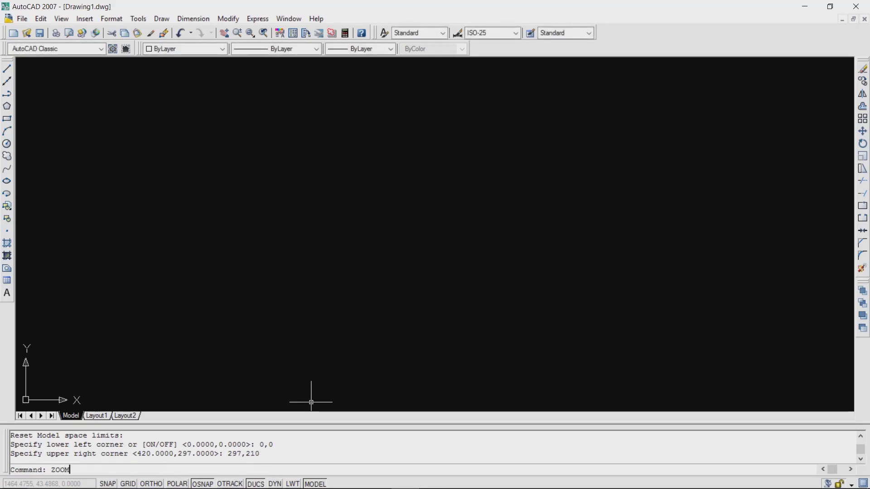
{"action": "key", "text": "Return"}
{"action": "type", "text": "ALL"}
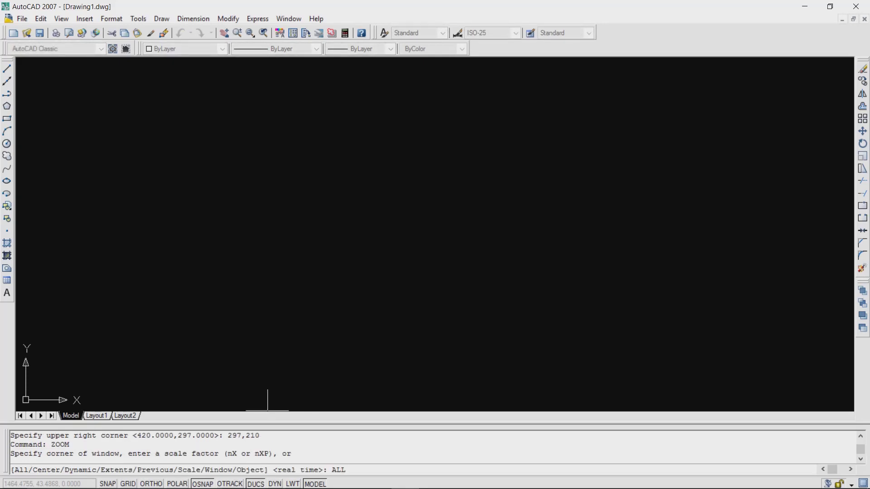
{"action": "key", "text": "Return"}
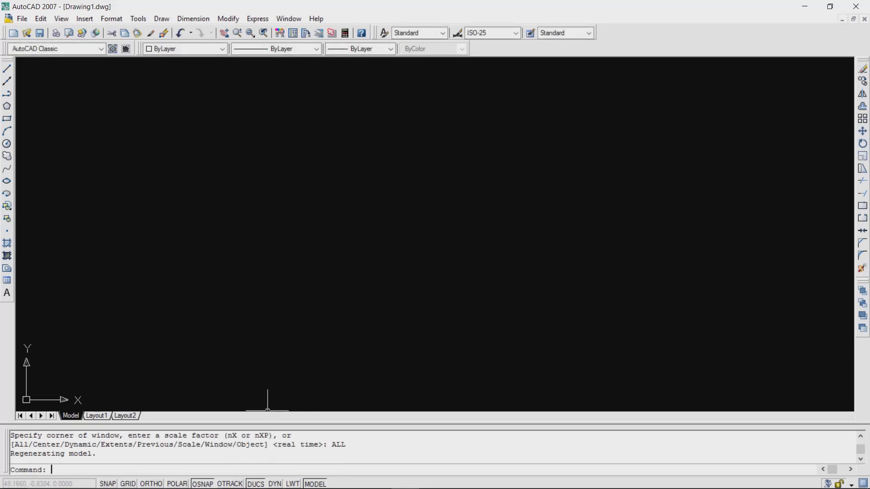
{"action": "left_click", "coordinate": [7, 68]}
{"action": "left_click", "coordinate": [152, 76]}
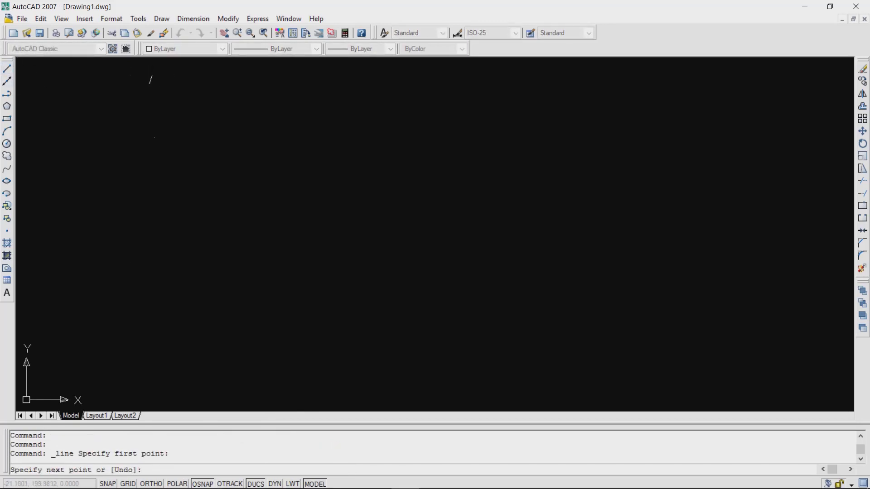
{"action": "left_click", "coordinate": [152, 336]}
{"action": "key", "text": "Escape"}
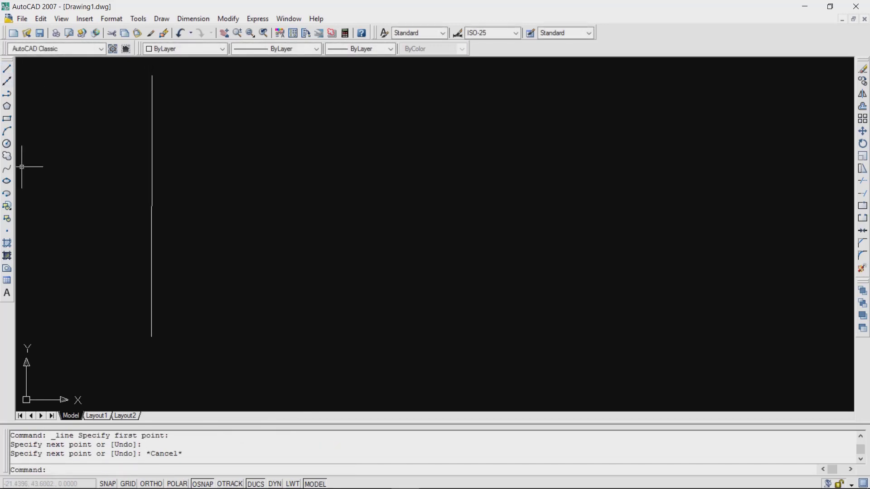
{"action": "left_click", "coordinate": [155, 311]}
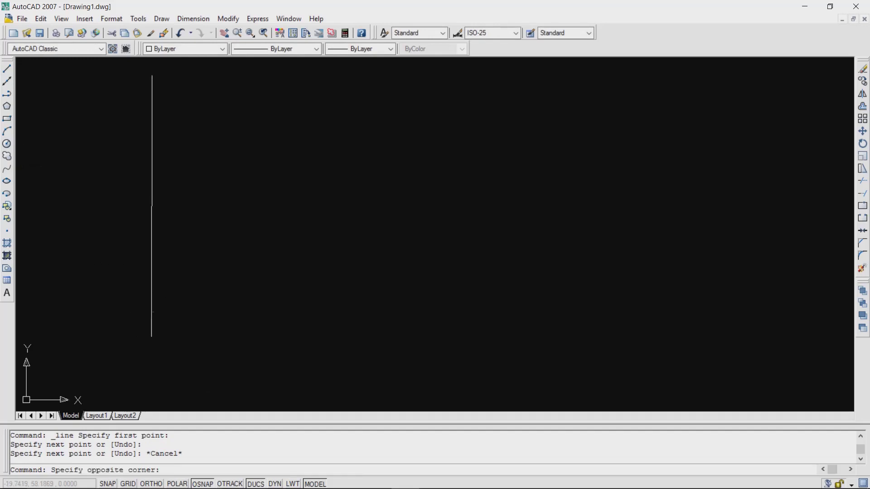
{"action": "left_click", "coordinate": [151, 311]}
{"action": "key", "text": "Delete"}
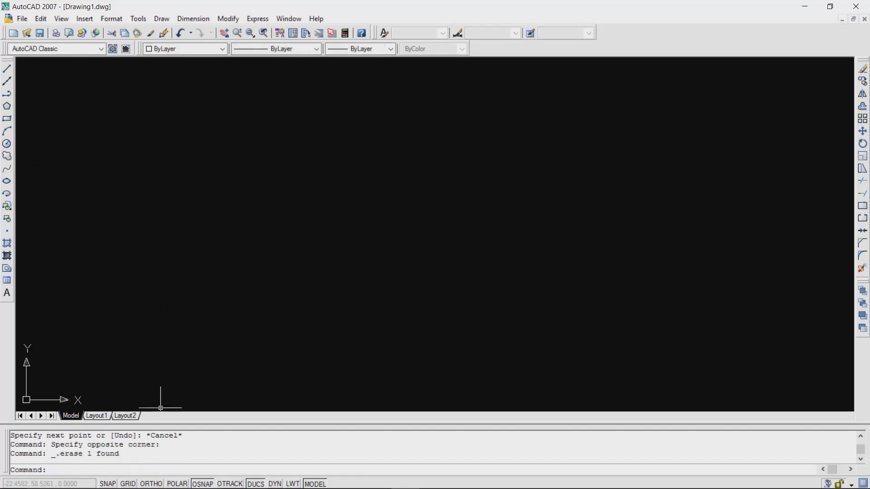
- Turn on Ortho mode and draw a vertical centre line about 175 units long
{"action": "key", "text": "F8"}
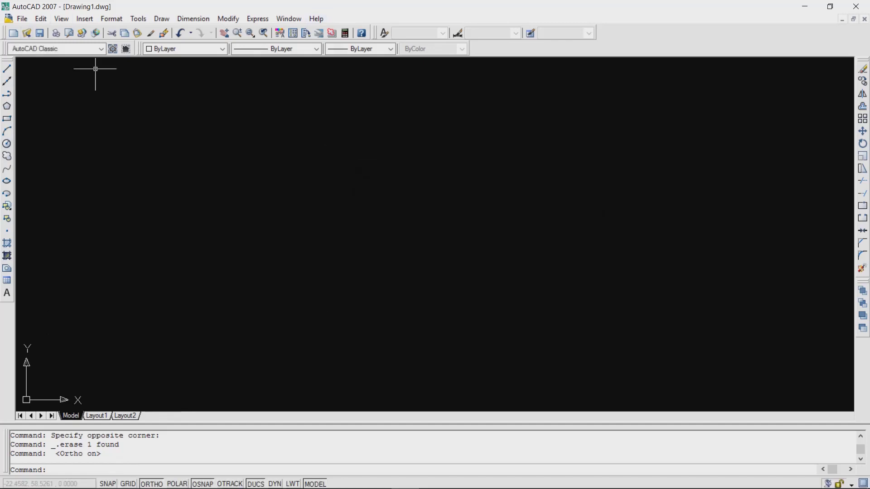
{"action": "left_click", "coordinate": [7, 68]}
{"action": "left_click", "coordinate": [143, 71]}
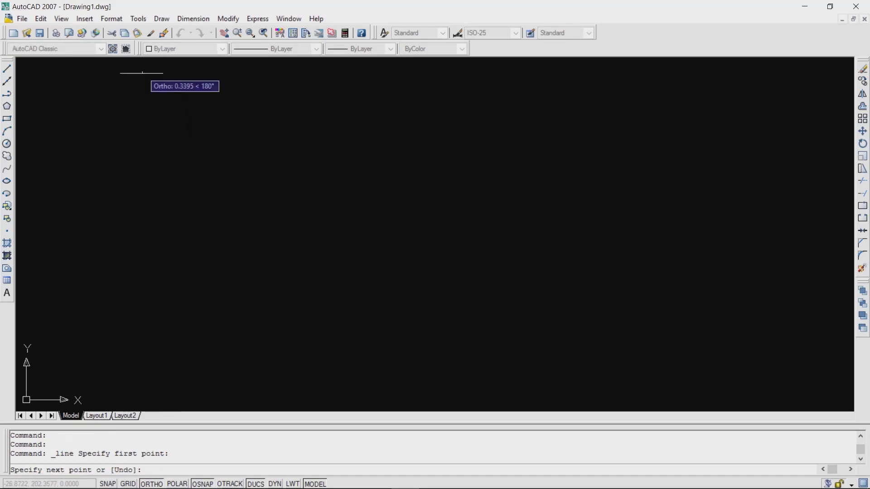
{"action": "left_click", "coordinate": [142, 363]}
{"action": "key", "text": "Escape"}
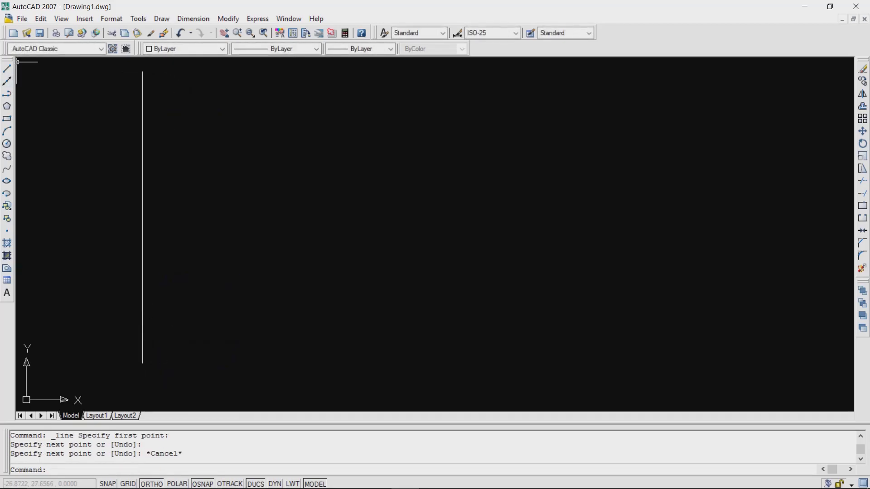
- Draw a horizontal centre line about 189 units long that crosses the vertical line near its middle
{"action": "left_click", "coordinate": [6, 69]}
{"action": "left_click", "coordinate": [32, 203]}
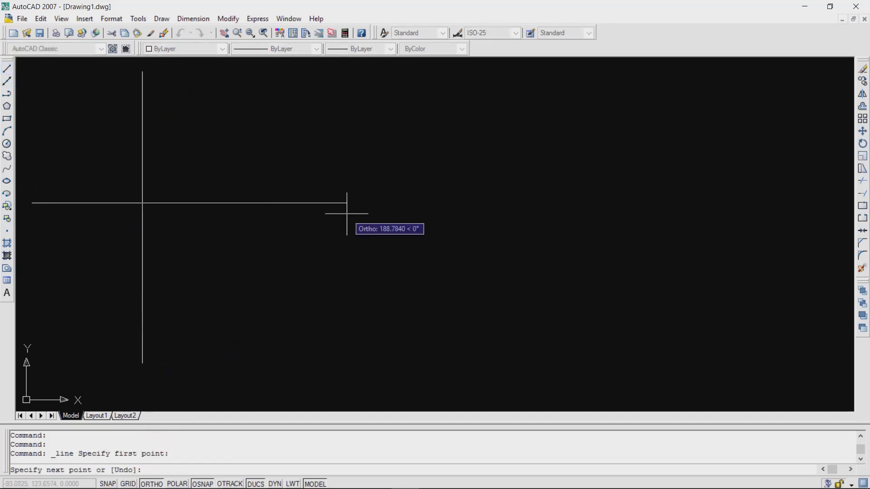
{"action": "left_click", "coordinate": [348, 203]}
{"action": "key", "text": "Escape"}
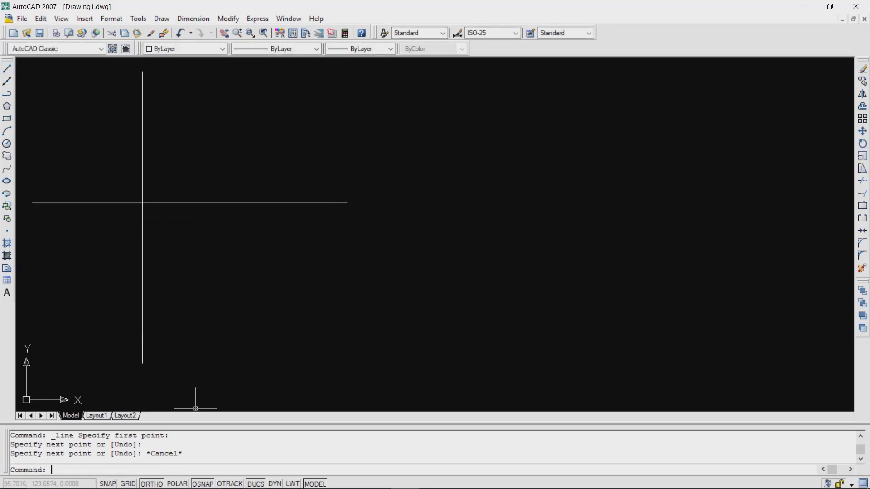
- Offset the horizontal centre line by 32 once below and once above it
{"action": "mouse_move", "coordinate": [195, 487]}
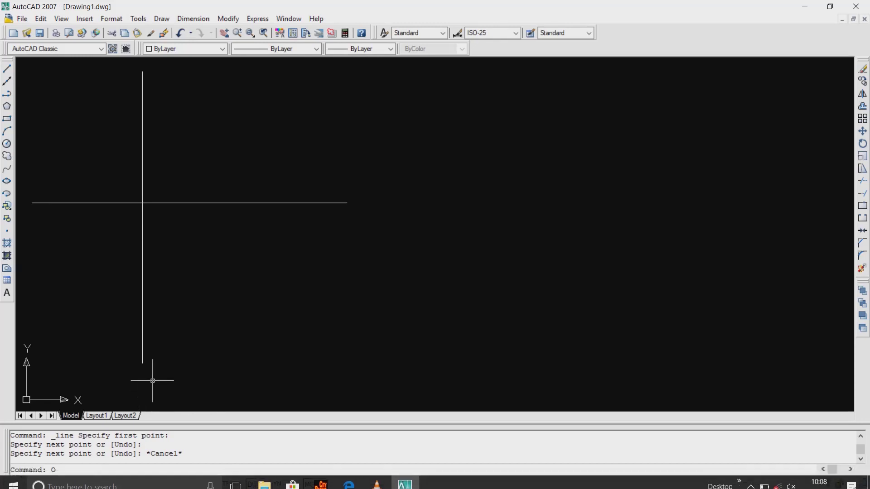
{"action": "type", "text": "OF"}
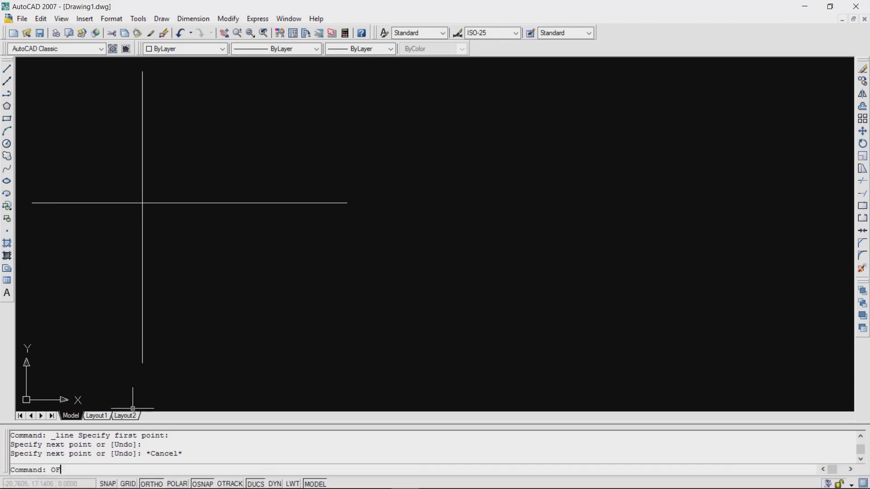
{"action": "type", "text": "FSEY"}
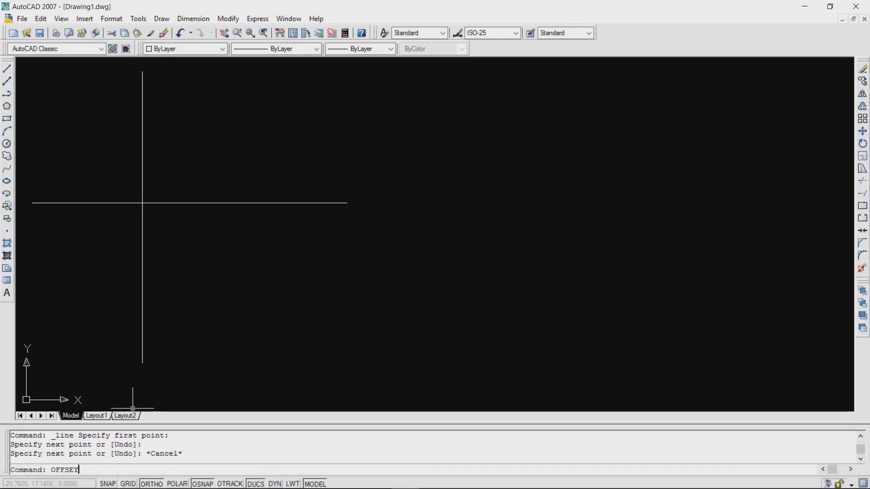
{"action": "key", "text": "BackSpace"}
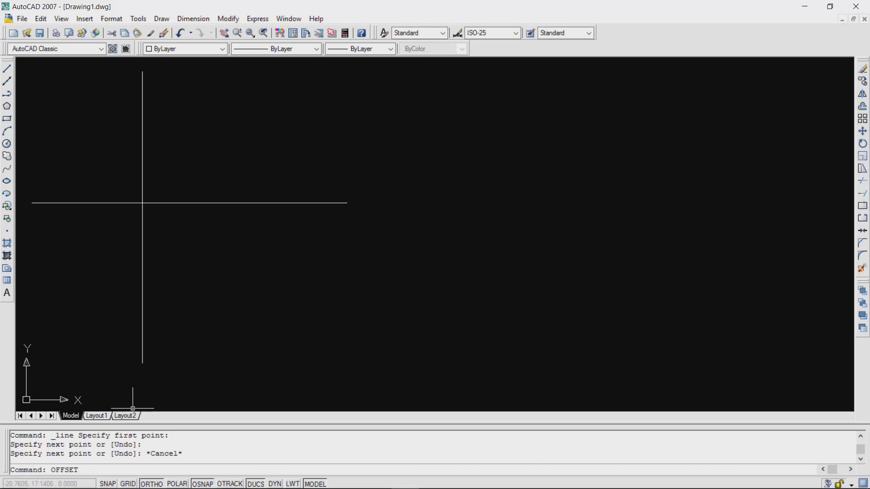
{"action": "type", "text": "T"}
{"action": "key", "text": "Return"}
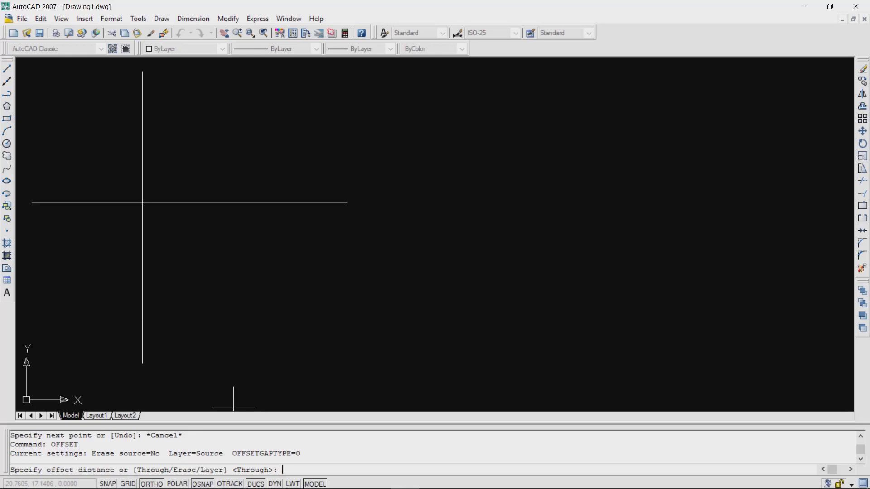
{"action": "key", "text": "Return"}
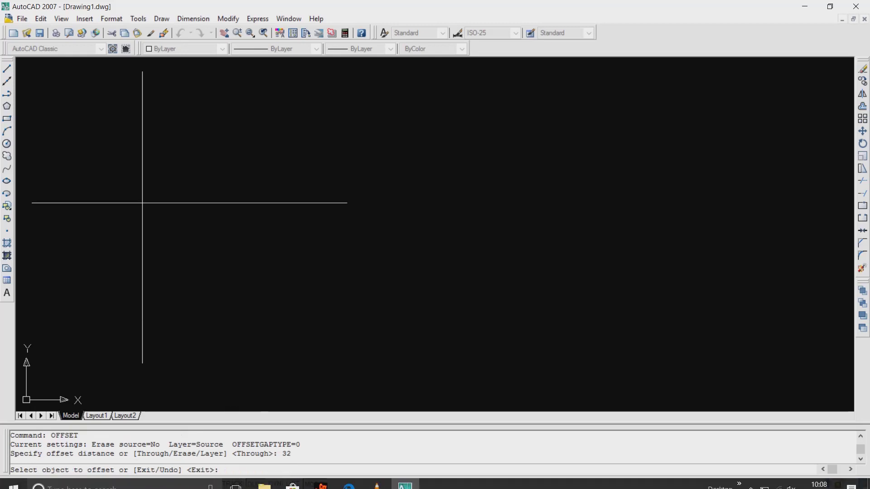
{"action": "left_click", "coordinate": [277, 201]}
{"action": "left_click", "coordinate": [269, 230]}
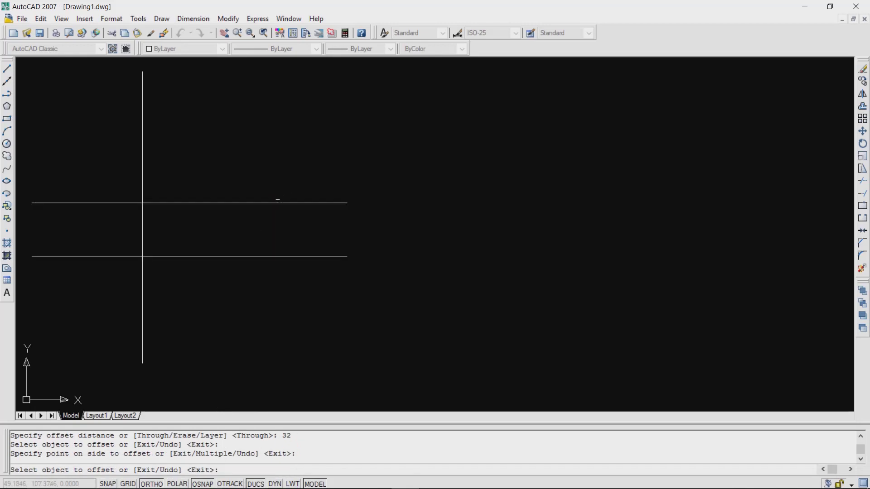
{"action": "left_click", "coordinate": [156, 203]}
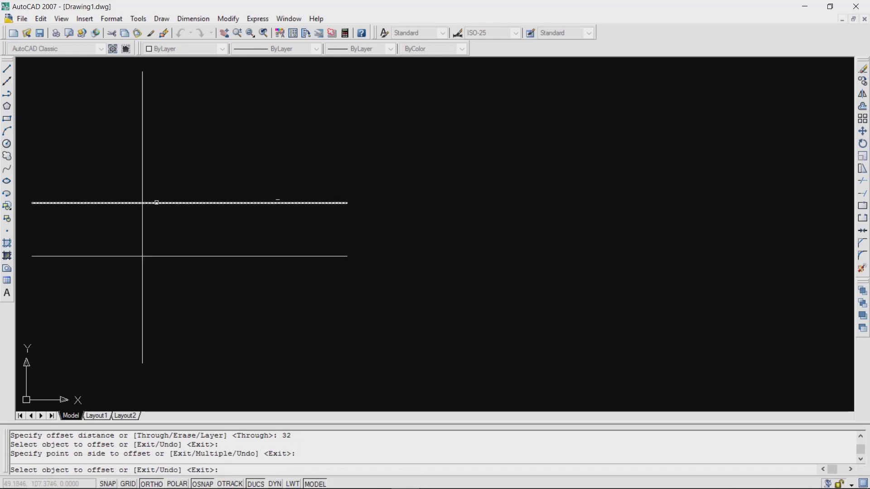
{"action": "left_click", "coordinate": [168, 183]}
- Offset the vertical centre line by the same distance of 32 to its left and right
{"action": "left_click", "coordinate": [141, 186]}
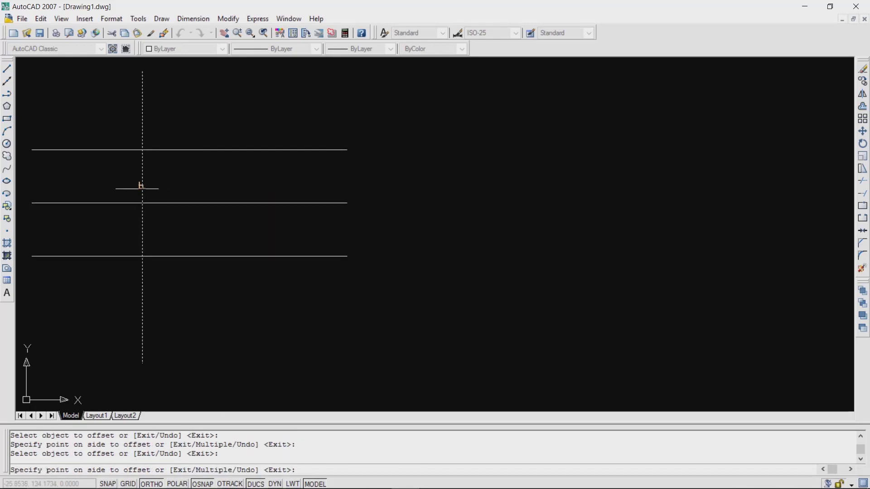
{"action": "left_click", "coordinate": [114, 193]}
{"action": "left_click", "coordinate": [141, 189]}
{"action": "left_click", "coordinate": [186, 189]}
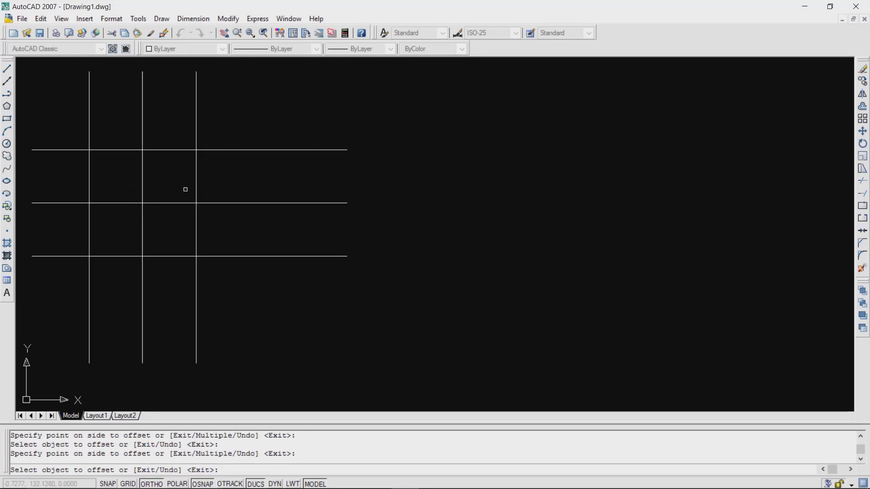
{"action": "key", "text": "Escape"}
{"action": "key", "text": "Escape"}
- Offset the horizontal centre line by 55 once above and once below it
{"action": "type", "text": "OF"}
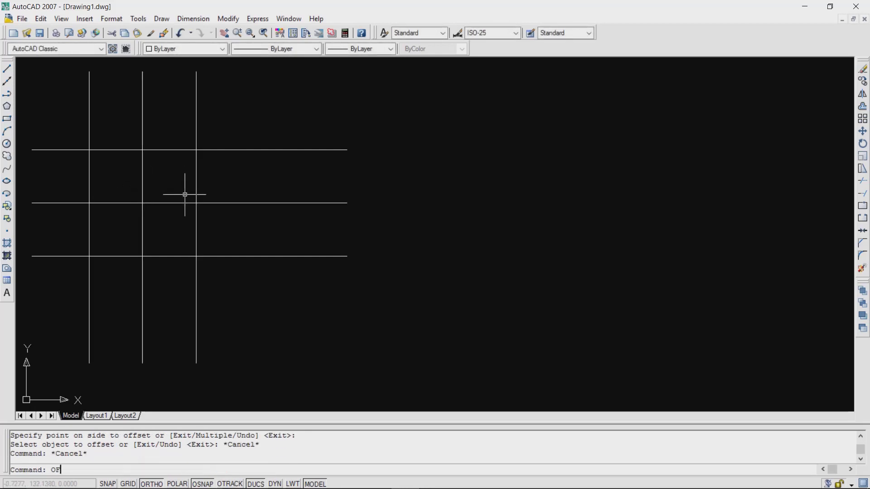
{"action": "type", "text": "FSET"}
{"action": "key", "text": "Return"}
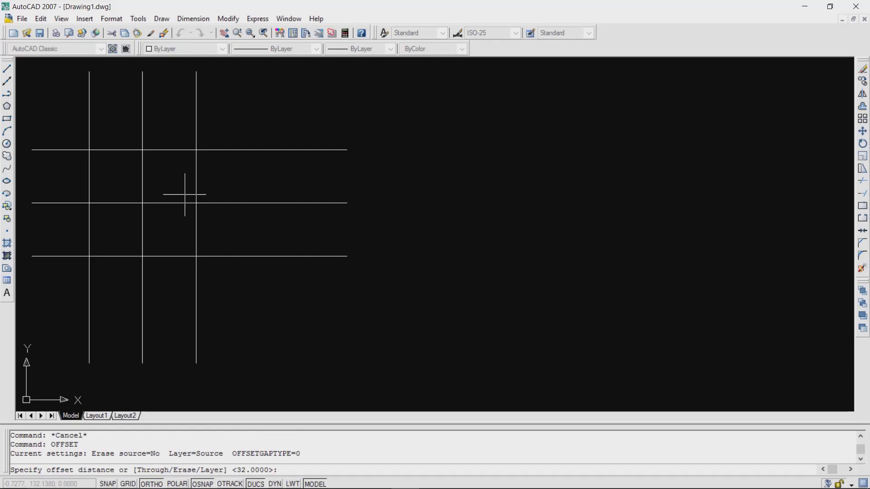
{"action": "key", "text": "Return"}
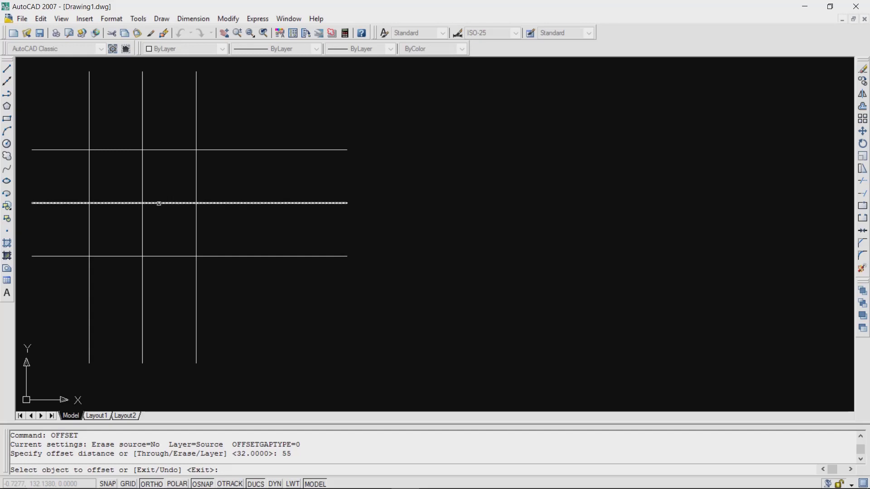
{"action": "left_click", "coordinate": [160, 203]}
{"action": "left_click", "coordinate": [156, 193]}
{"action": "left_click", "coordinate": [167, 203]}
{"action": "left_click", "coordinate": [172, 269]}
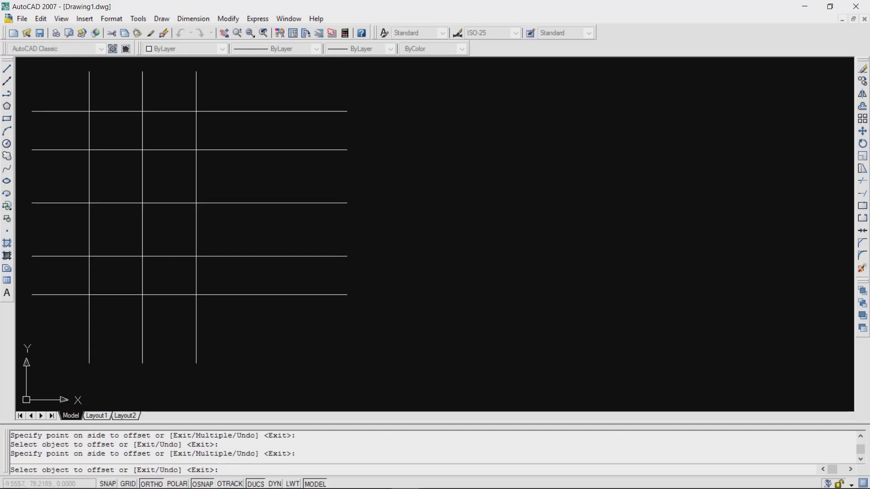
- Offset the vertical centre line by 55 to its left and right
{"action": "left_click", "coordinate": [89, 239]}
{"action": "left_click", "coordinate": [68, 239]}
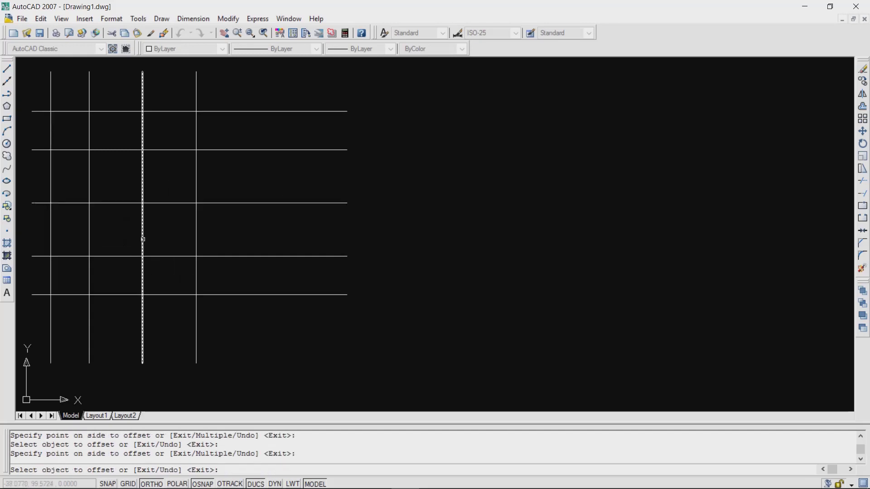
{"action": "left_click", "coordinate": [143, 240]}
{"action": "left_click", "coordinate": [173, 240]}
{"action": "scroll", "coordinate": [163, 237], "scroll_direction": "down", "scroll_amount": 4}
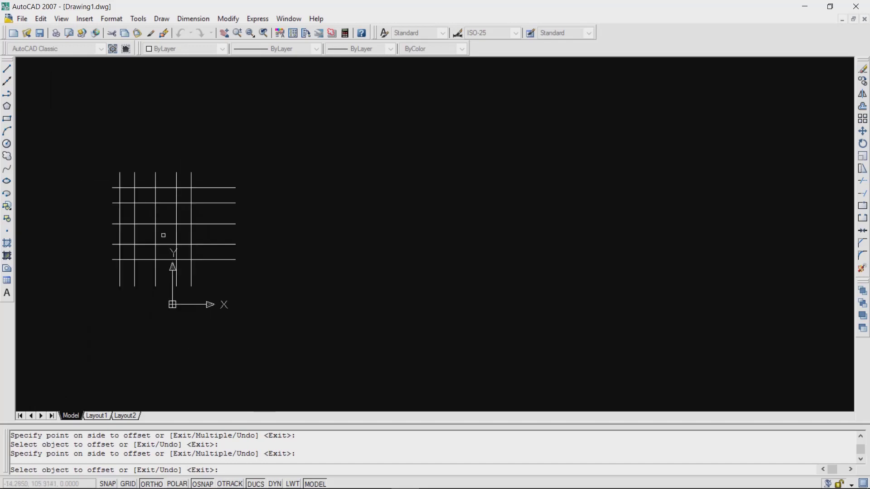
- Trim the line ends that overhang the grid on all four sides, using all ten lines as cutting edges
{"action": "key", "text": "Escape"}
{"action": "key", "text": "ctrl+a"}
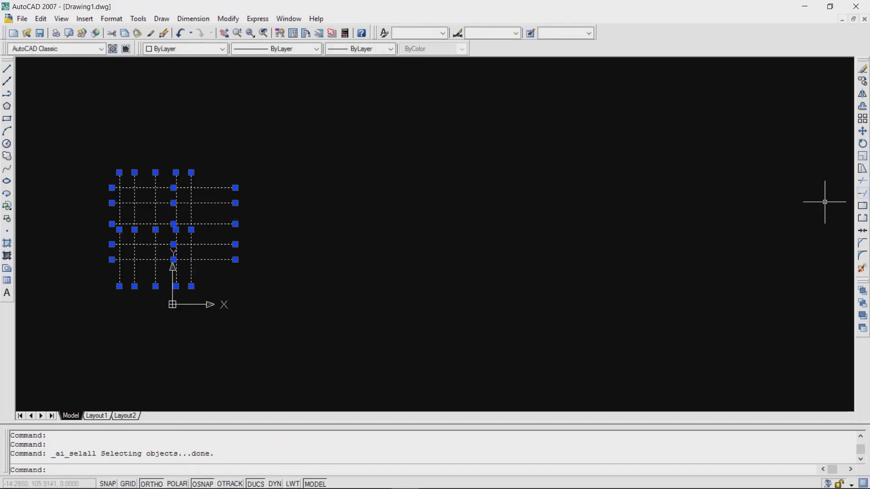
{"action": "left_click", "coordinate": [863, 181]}
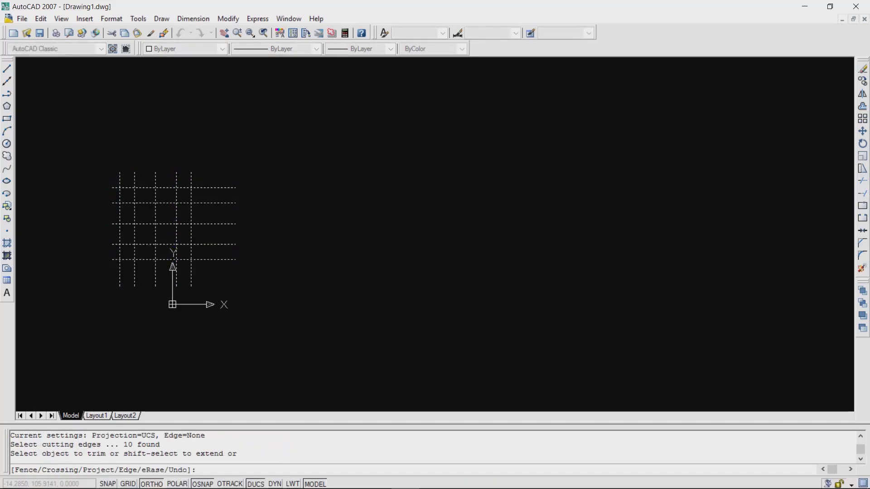
{"action": "left_click", "coordinate": [218, 173]}
{"action": "left_click", "coordinate": [219, 286]}
{"action": "left_click", "coordinate": [212, 286]}
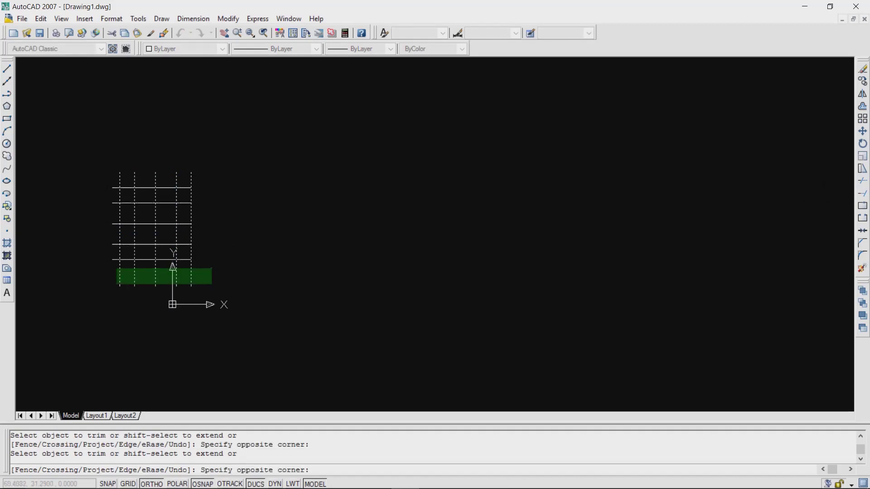
{"action": "left_click", "coordinate": [103, 266]}
{"action": "left_click", "coordinate": [107, 183]}
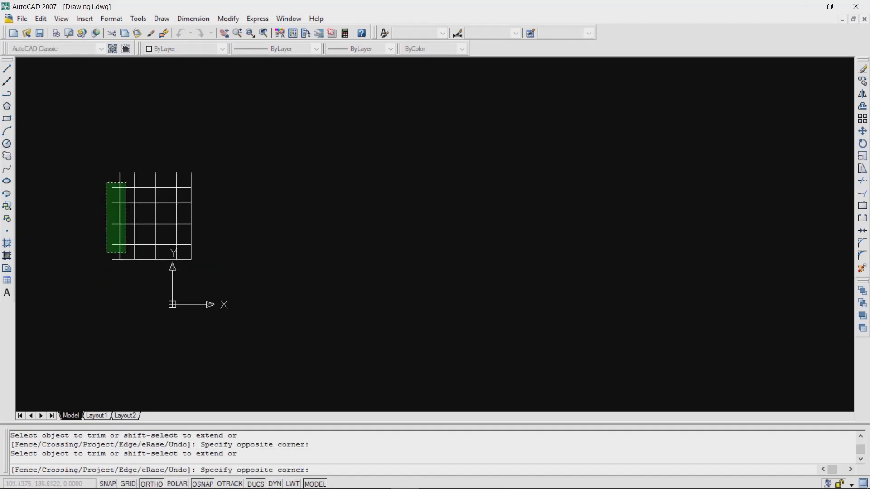
{"action": "left_click", "coordinate": [115, 271]}
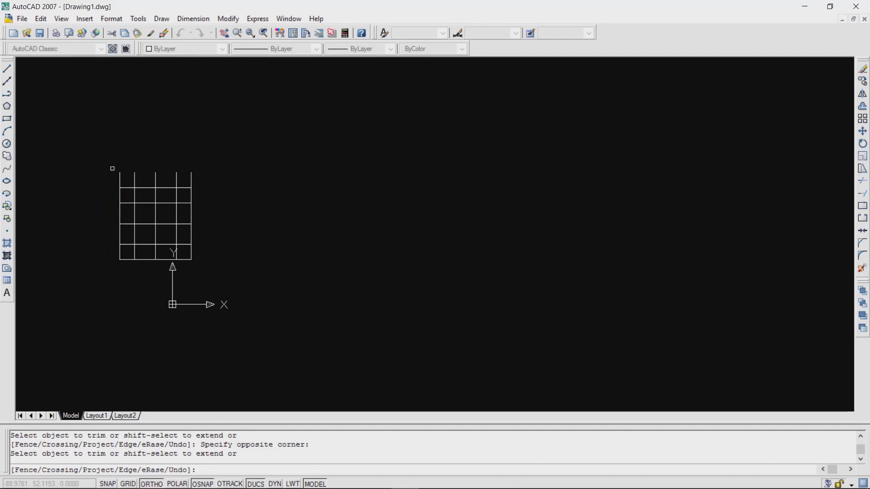
{"action": "left_click", "coordinate": [110, 167]}
{"action": "left_click", "coordinate": [204, 186]}
{"action": "scroll", "coordinate": [111, 229], "scroll_direction": "up", "scroll_amount": 3}
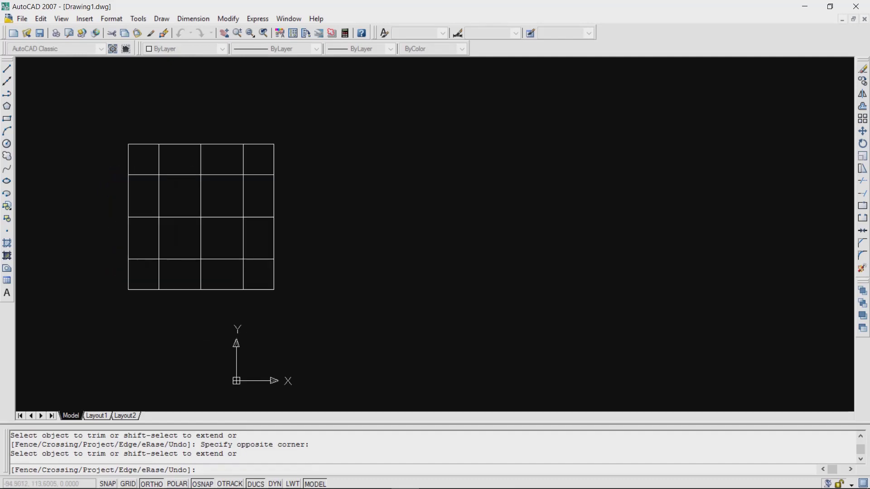
- Trim away the outer edges of the four corner cells so the grid takes a cross-shaped outline
{"action": "left_click", "coordinate": [299, 300]}
{"action": "left_click", "coordinate": [257, 269]}
{"action": "left_click", "coordinate": [252, 132]}
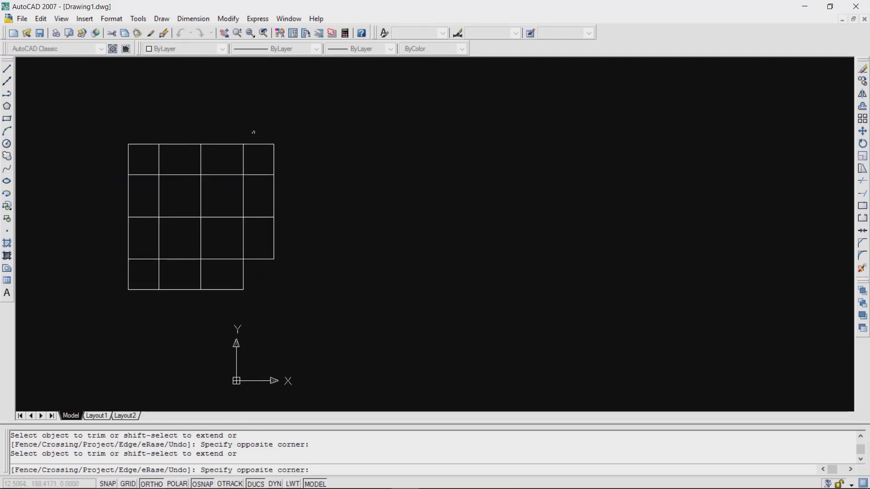
{"action": "left_click", "coordinate": [278, 168]}
{"action": "left_click", "coordinate": [147, 158]}
{"action": "left_click", "coordinate": [101, 124]}
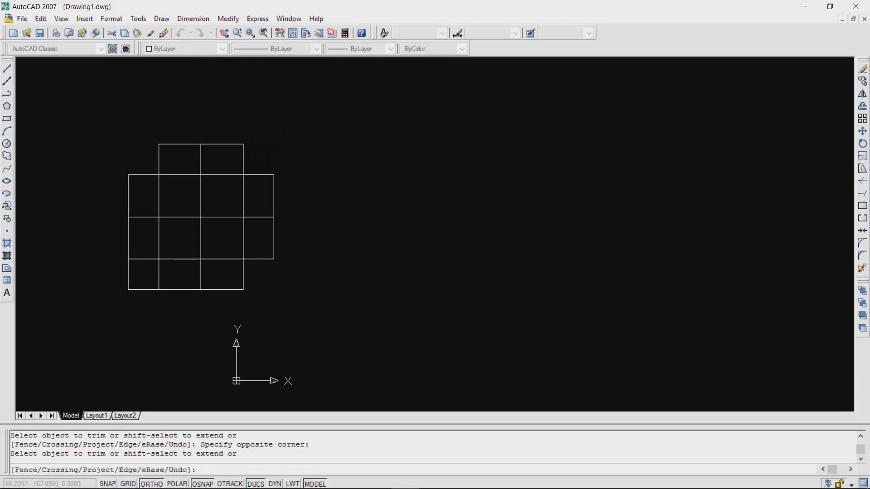
{"action": "left_click", "coordinate": [108, 269]}
{"action": "left_click", "coordinate": [140, 307]}
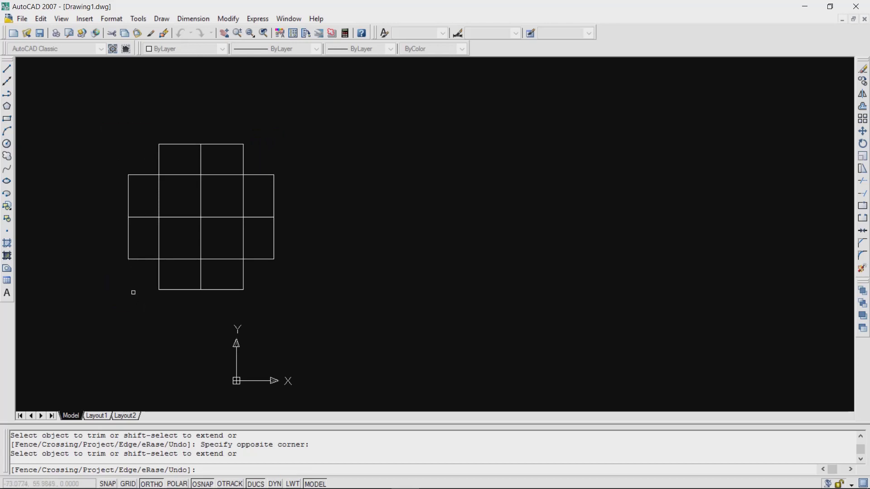
{"action": "key", "text": "Escape"}
{"action": "key", "text": "Escape"}
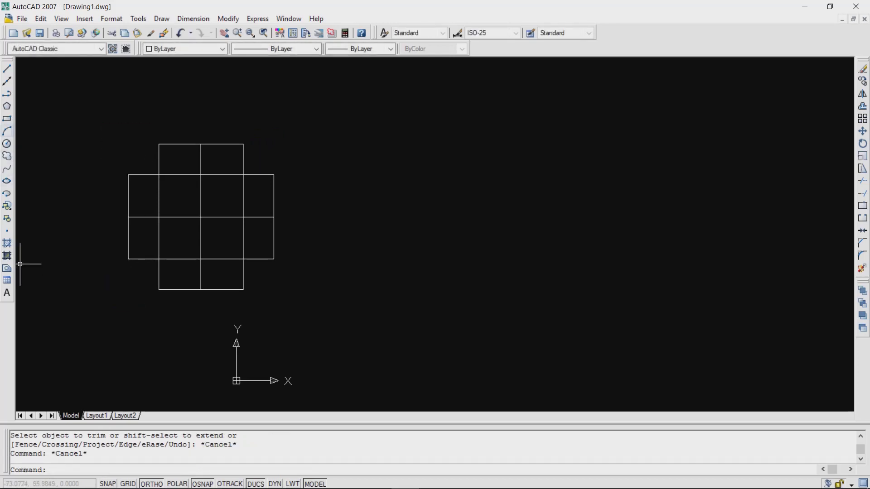
- Draw a circle centred on the grid's middle intersection and passing through the upper-left corner of the cross's upper arm
{"action": "left_click", "coordinate": [7, 143]}
{"action": "left_click", "coordinate": [201, 217]}
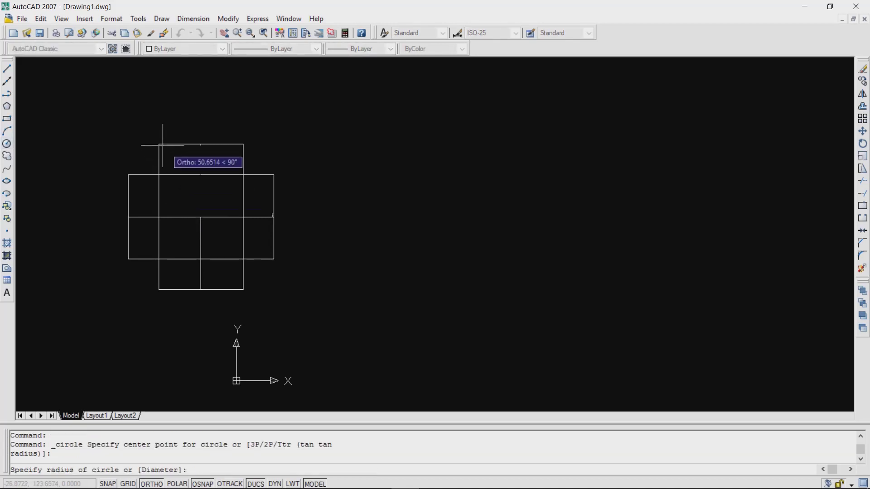
{"action": "left_click", "coordinate": [159, 144]}
{"action": "key", "text": "Escape"}
{"action": "key", "text": "Escape"}
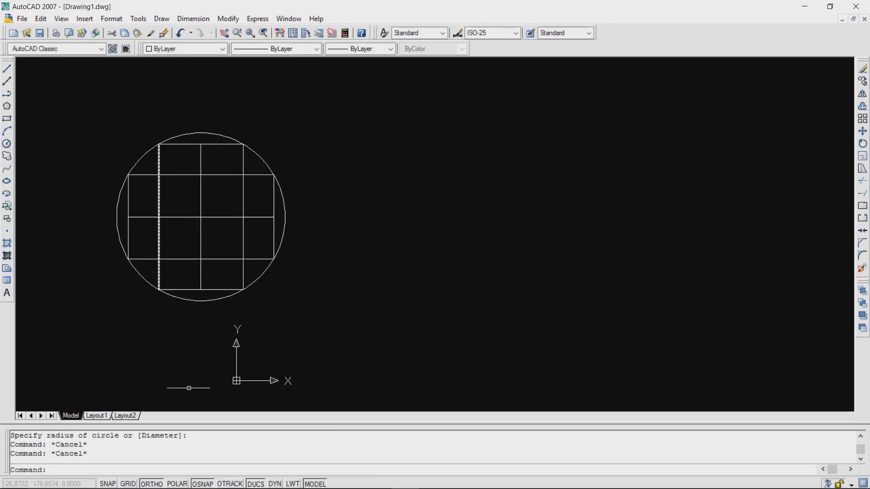
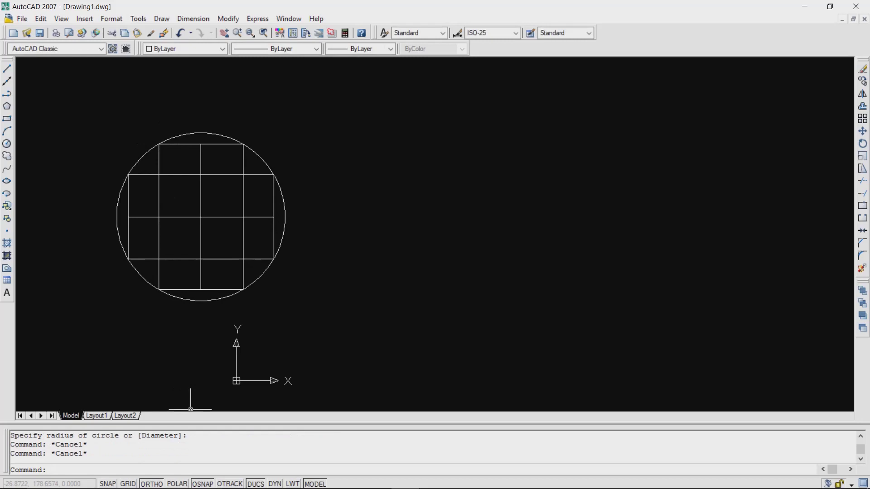
- Draw a concentric circle with a diameter of 133 from the grid's centre intersection
{"action": "key", "text": "Return"}
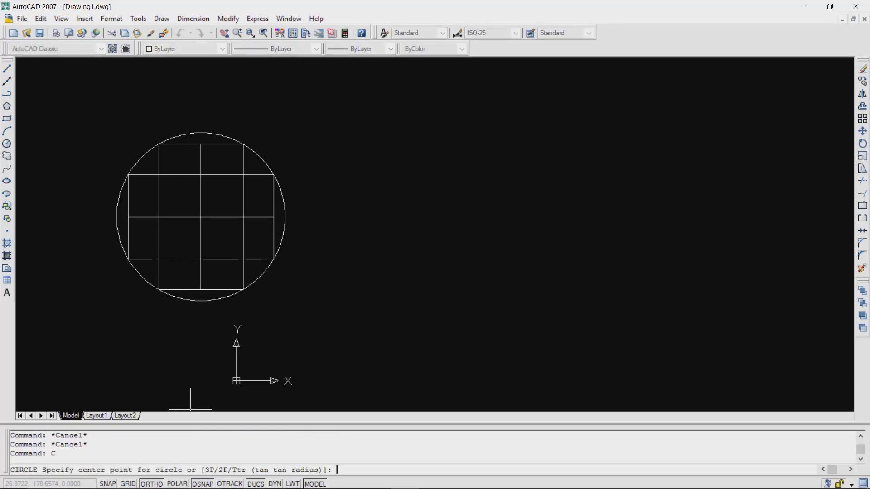
{"action": "left_click", "coordinate": [200, 218]}
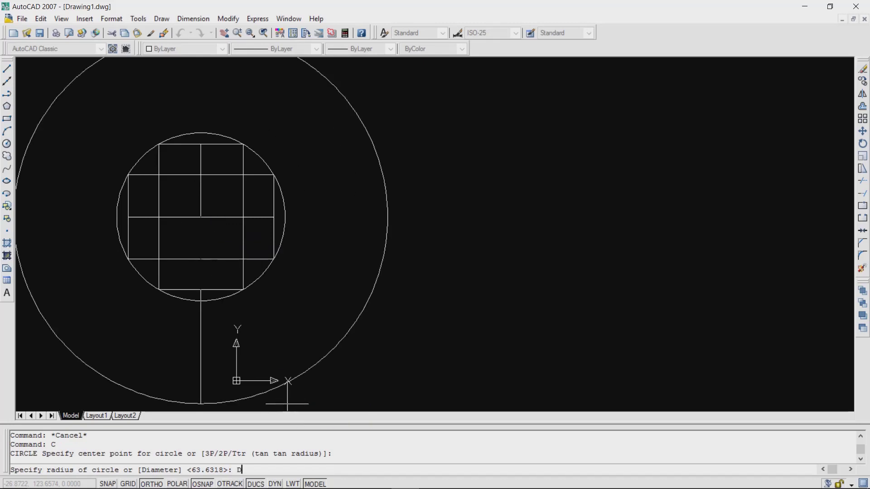
{"action": "type", "text": "D"}
{"action": "key", "text": "Return"}
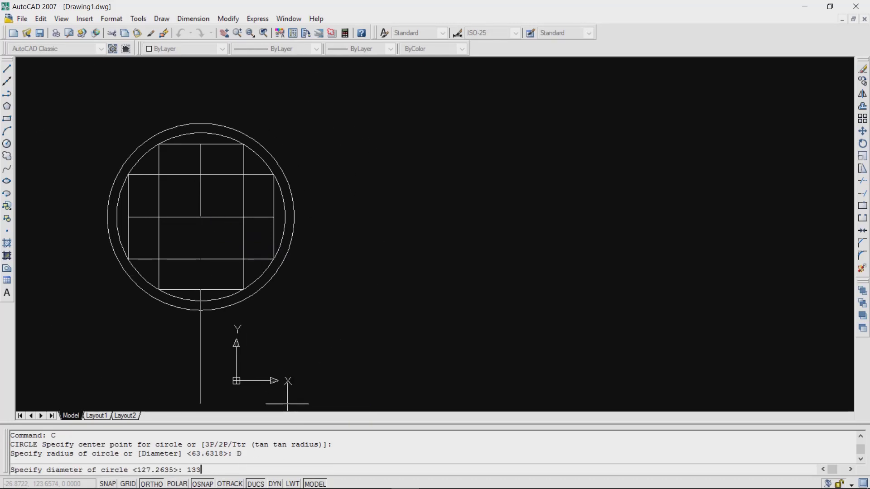
{"action": "key", "text": "Return"}
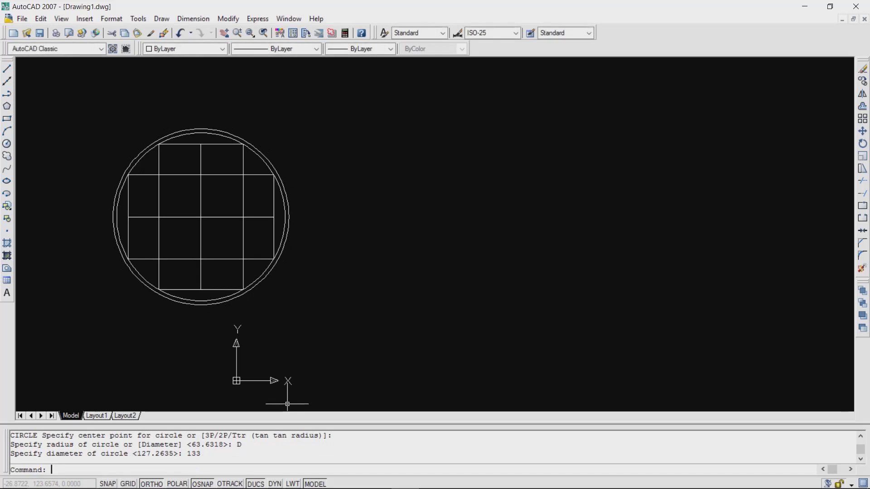
- Draw another concentric circle with a diameter of 152 from the grid's centre intersection
{"action": "type", "text": "C"}
{"action": "key", "text": "Return"}
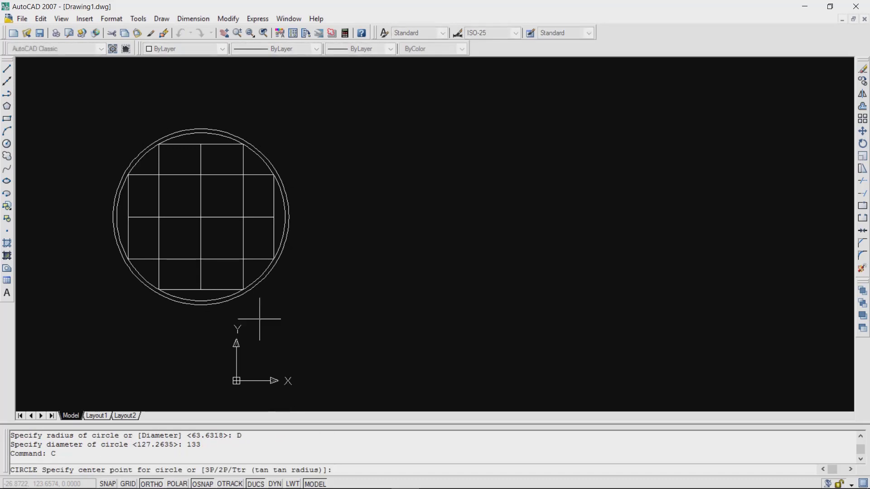
{"action": "left_click", "coordinate": [201, 217]}
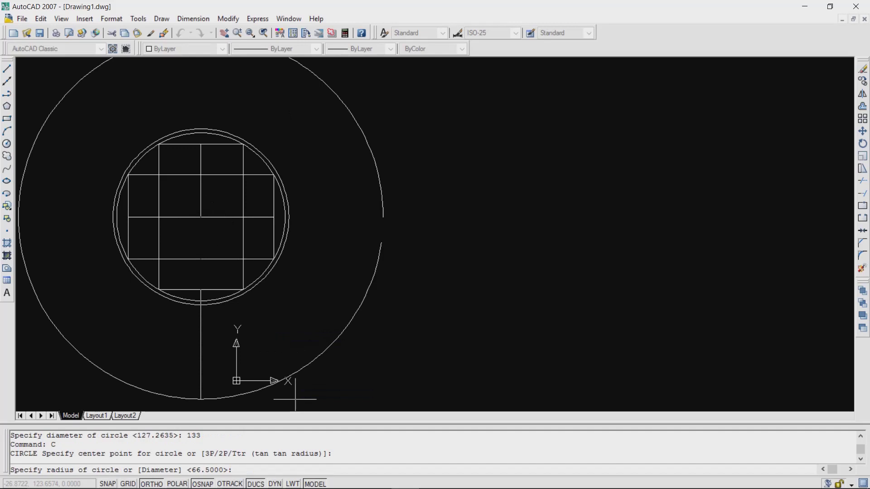
{"action": "type", "text": "D"}
{"action": "key", "text": "Return"}
{"action": "type", "text": "1"}
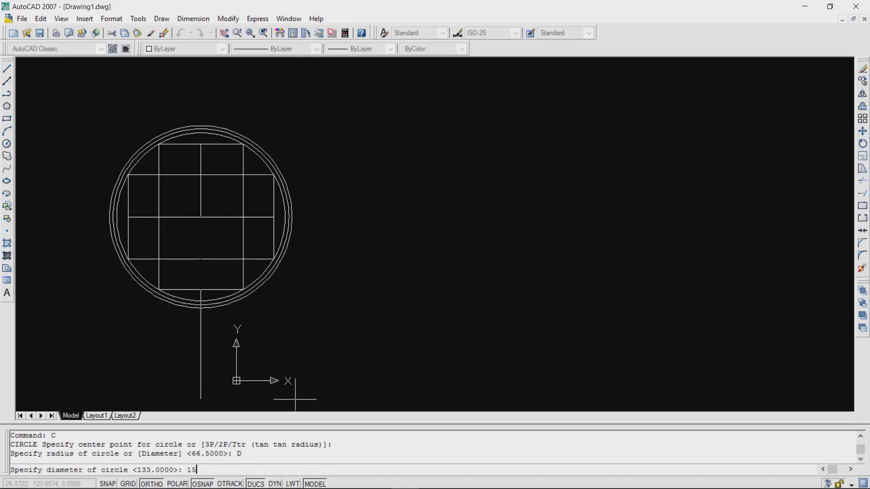
{"action": "key", "text": "Return"}
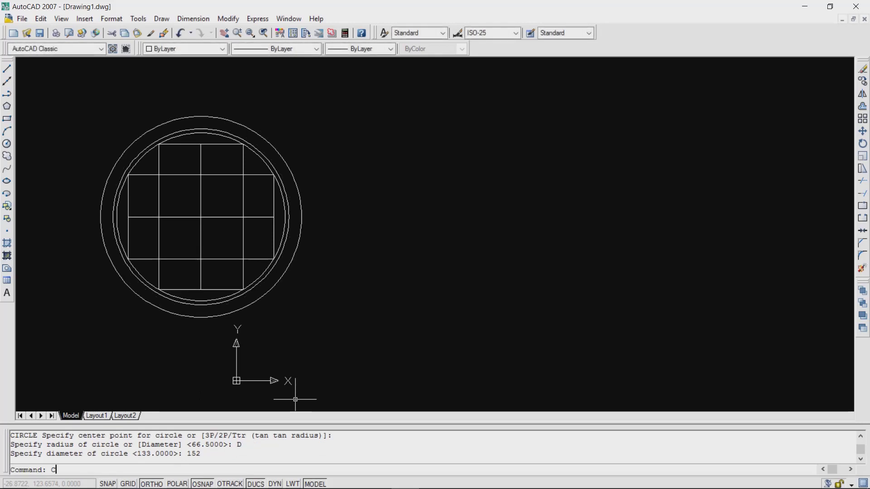
{"action": "type", "text": "C"}
{"action": "key", "text": "Return"}
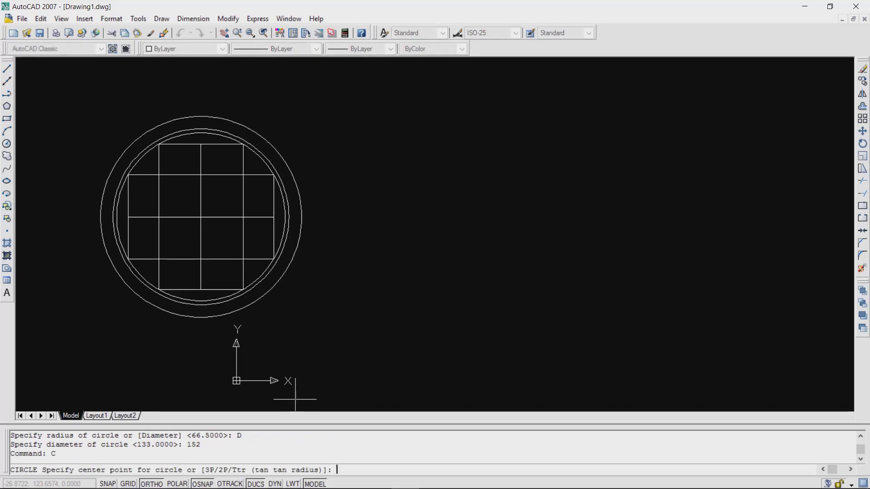
{"action": "left_click", "coordinate": [200, 218]}
{"action": "key", "text": "Return"}
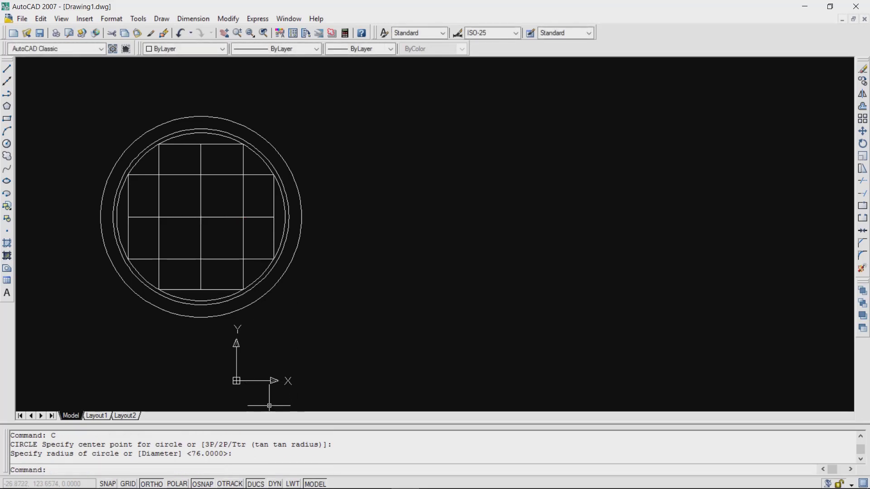
{"action": "key", "text": "Escape"}
{"action": "key", "text": "Escape"}
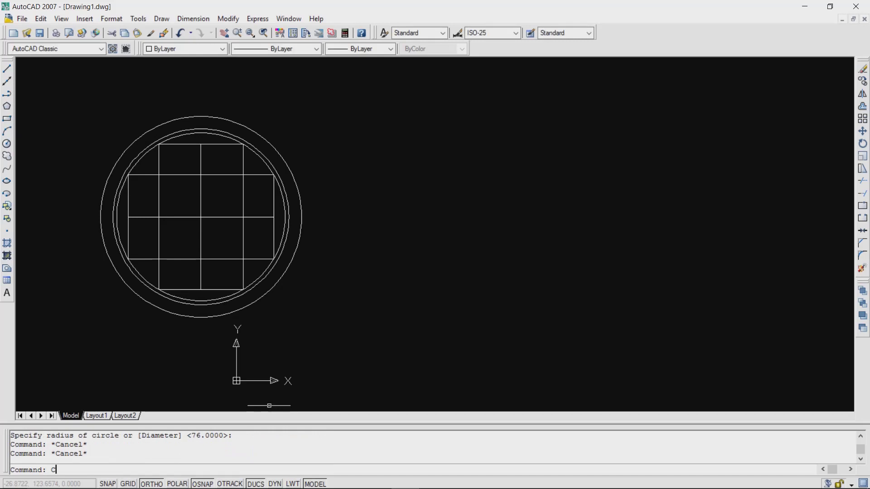
- Add a concentric circle with a diameter of 170 around the grid's centre intersection
{"action": "type", "text": "C"}
{"action": "key", "text": "Return"}
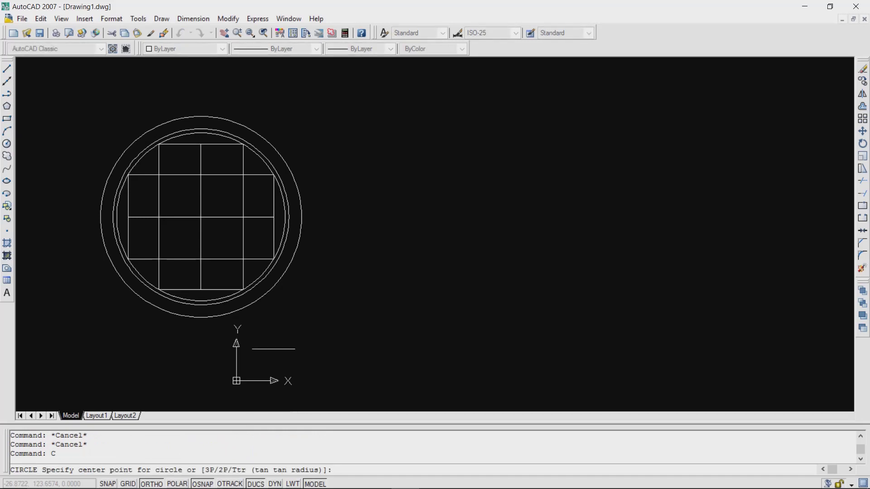
{"action": "left_click", "coordinate": [201, 218]}
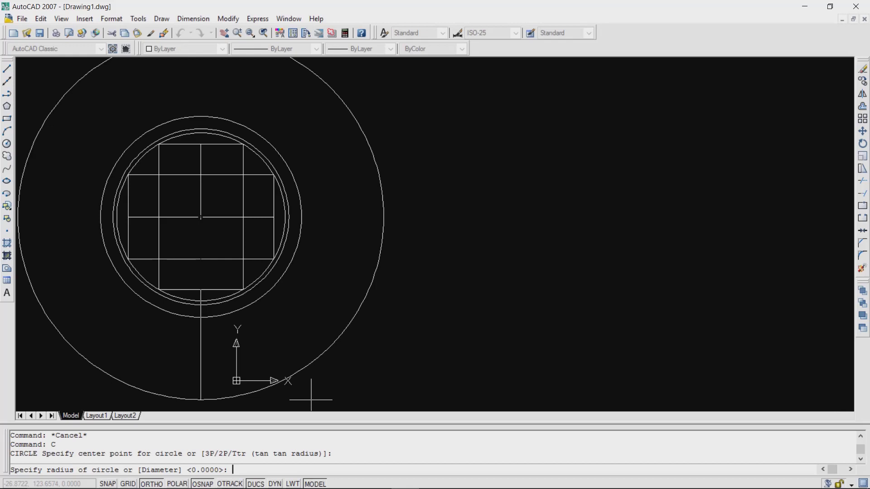
{"action": "key", "text": "Return"}
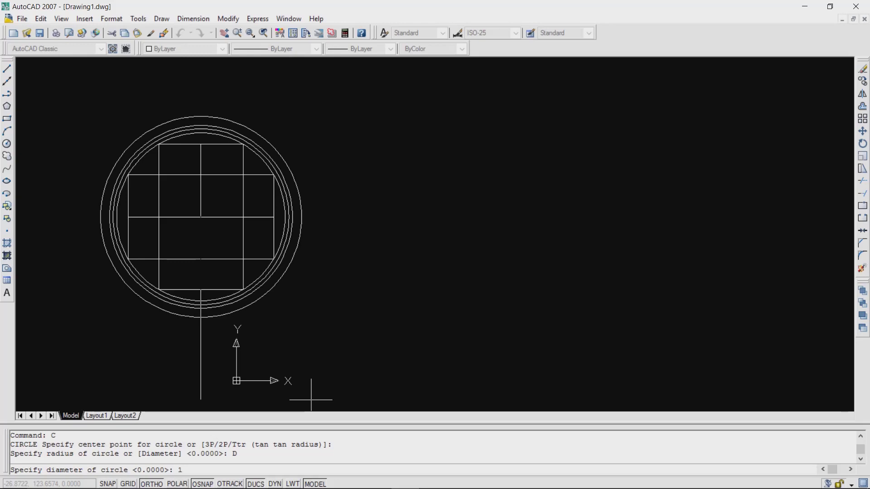
{"action": "key", "text": "Return"}
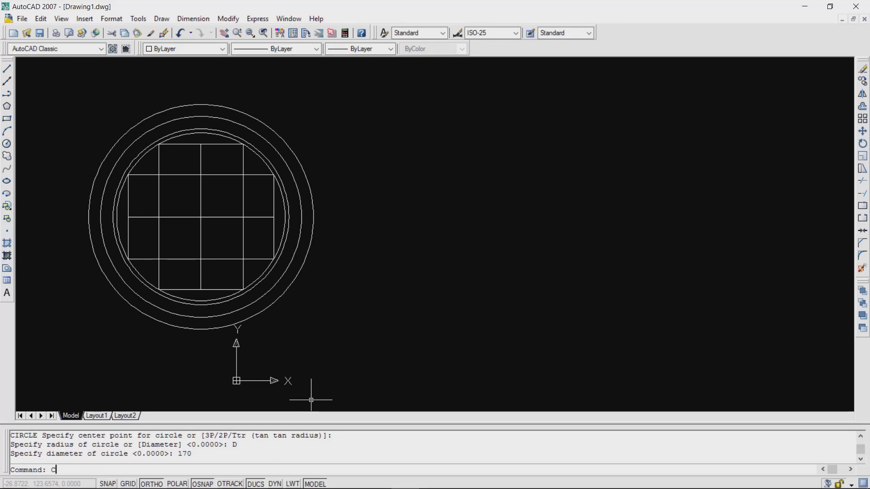
- Add an outer concentric circle with a diameter of 217 around the grid's centre intersection
{"action": "type", "text": "C"}
{"action": "key", "text": "Return"}
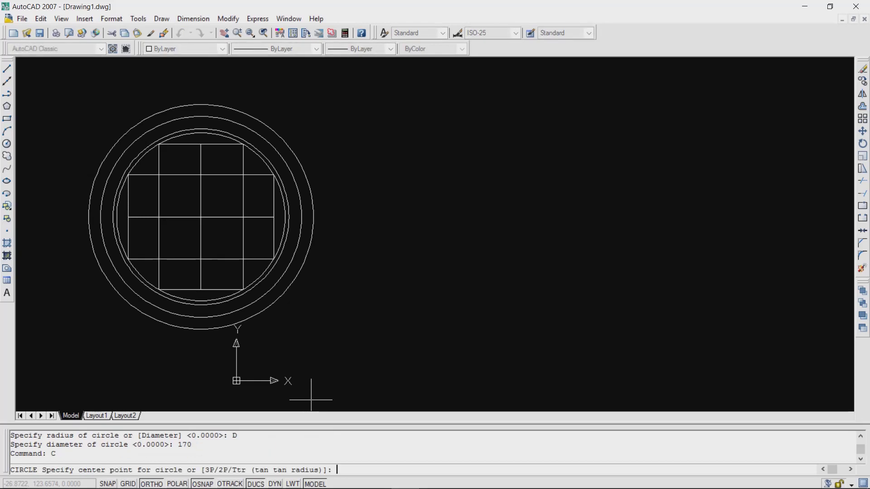
{"action": "left_click", "coordinate": [201, 217]}
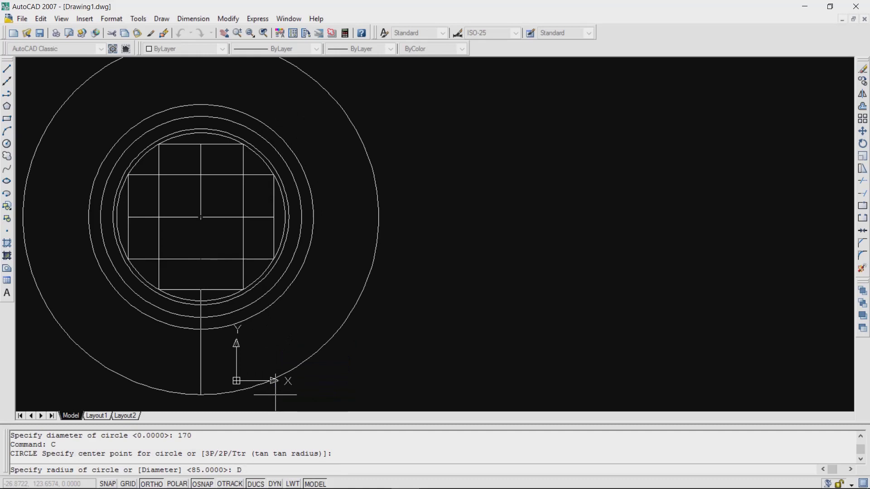
{"action": "type", "text": "D"}
{"action": "key", "text": "Return"}
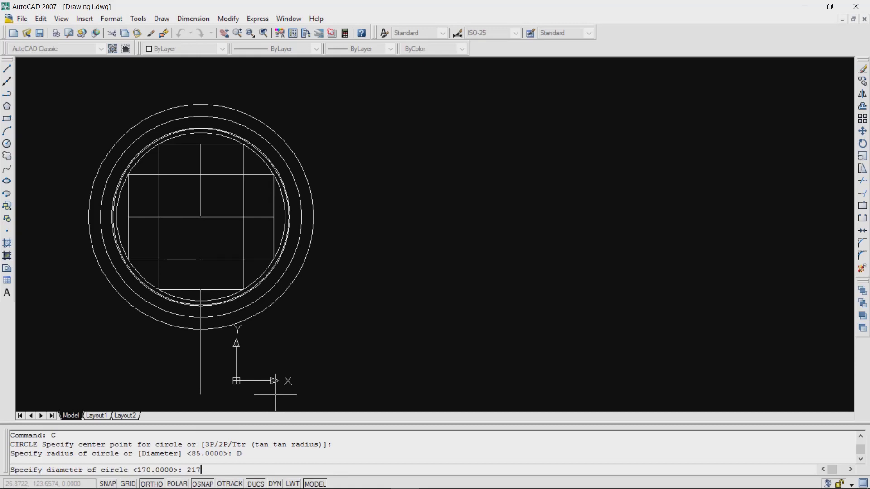
{"action": "key", "text": "Return"}
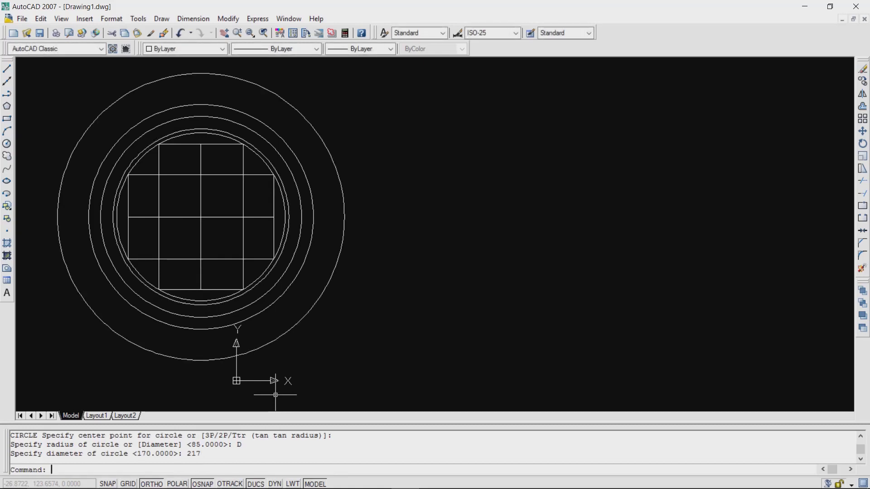
{"action": "scroll", "coordinate": [233, 186], "scroll_direction": "up", "scroll_amount": 3}
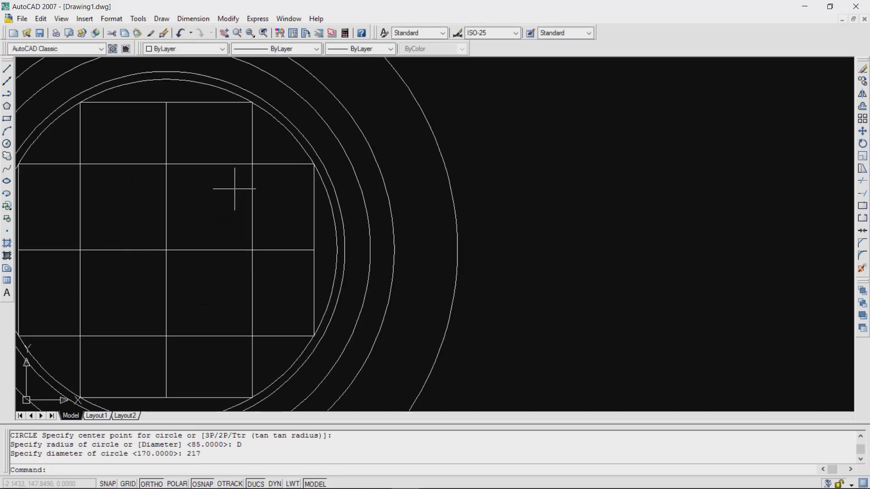
{"action": "scroll", "coordinate": [255, 181], "scroll_direction": "down", "scroll_amount": 4}
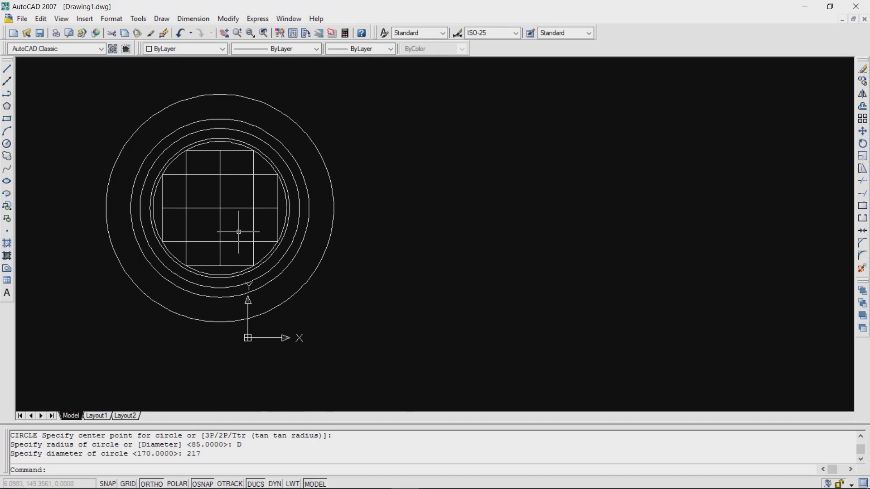
{"action": "scroll", "coordinate": [290, 233], "scroll_direction": "down", "scroll_amount": 2}
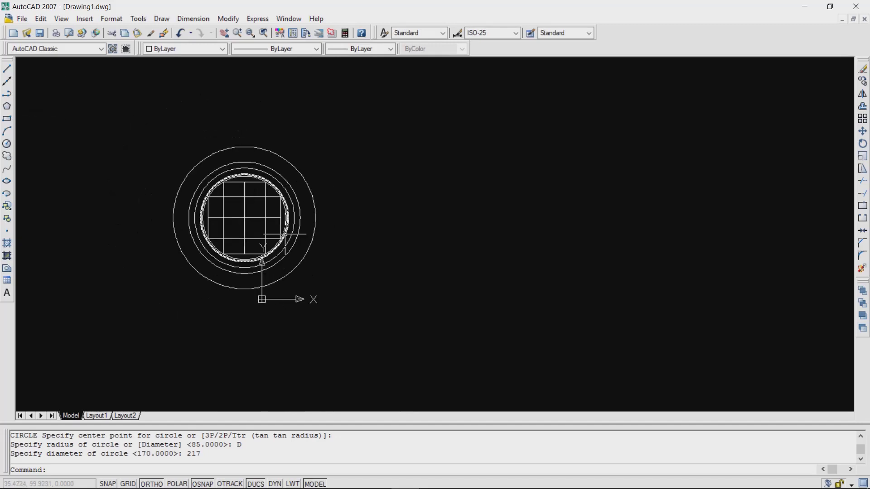
- Draw a horizontal line from the outermost circle's left quadrant to the grid's centre intersection
{"action": "left_click", "coordinate": [7, 68]}
{"action": "scroll", "coordinate": [250, 236], "scroll_direction": "up", "scroll_amount": 2}
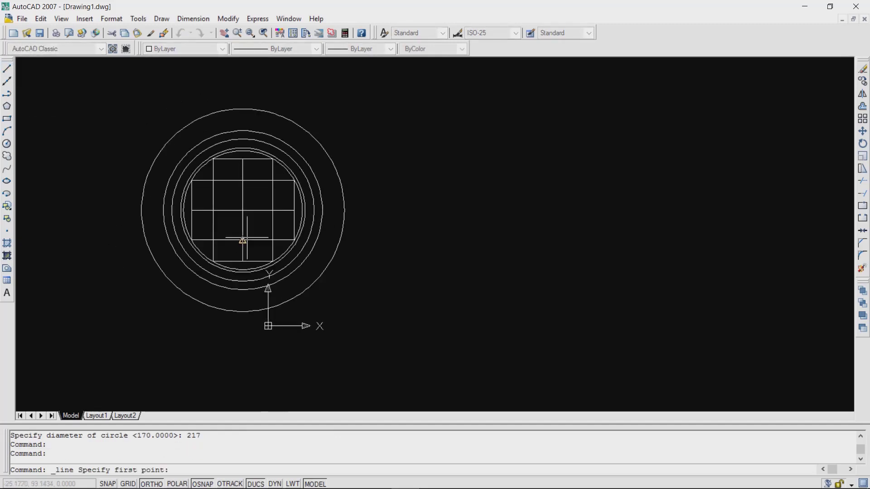
{"action": "left_click", "coordinate": [141, 210]}
{"action": "left_click", "coordinate": [242, 210]}
{"action": "key", "text": "Escape"}
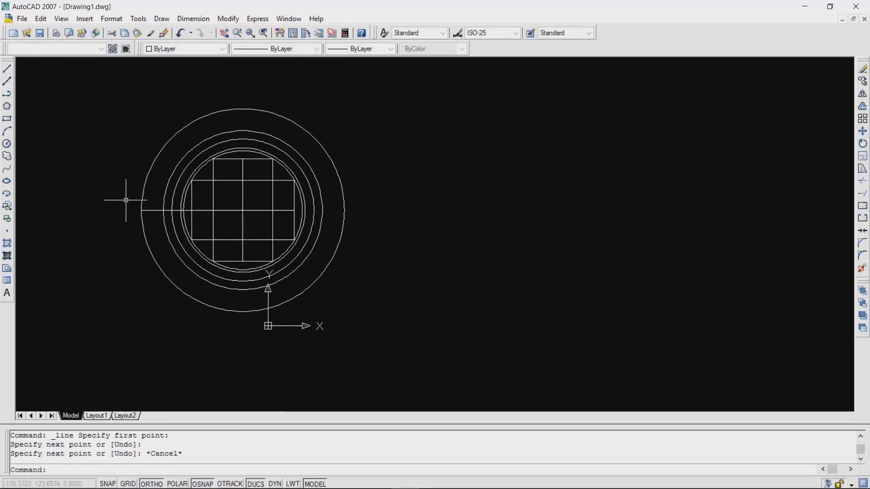
- Draw a horizontal line from the midpoint of the grid's right edge to the outermost circle's right quadrant
{"action": "left_click", "coordinate": [7, 68]}
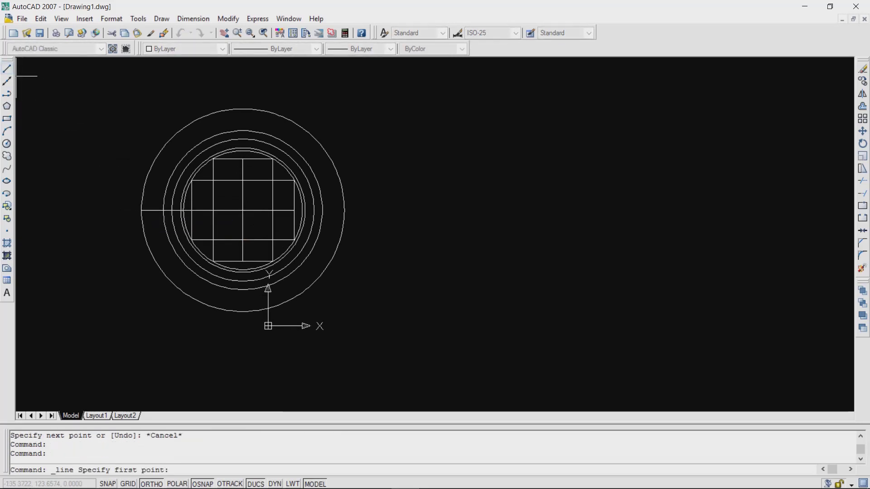
{"action": "left_click", "coordinate": [7, 68]}
{"action": "left_click", "coordinate": [294, 210]}
{"action": "left_click", "coordinate": [345, 210]}
{"action": "key", "text": "Escape"}
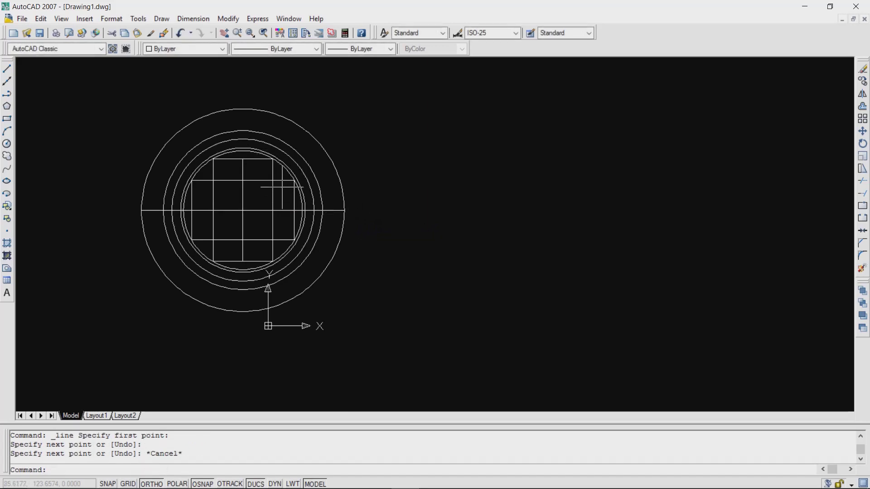
- Draw a long horizontal base line below the circles, starting left of them and extending far past their right side
{"action": "scroll", "coordinate": [454, 254], "scroll_direction": "down", "scroll_amount": 4}
{"action": "scroll", "coordinate": [457, 299], "scroll_direction": "up", "scroll_amount": 3}
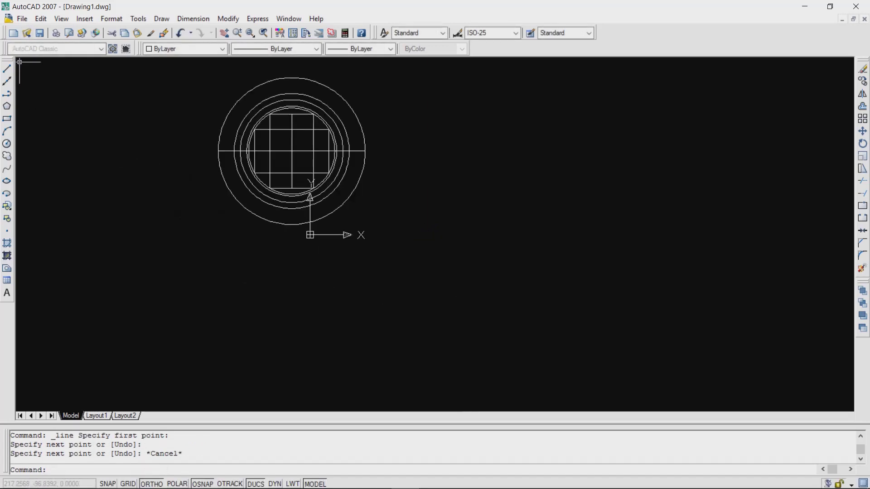
{"action": "left_click", "coordinate": [7, 69]}
{"action": "left_click", "coordinate": [181, 272]}
{"action": "left_click", "coordinate": [723, 303]}
{"action": "key", "text": "Escape"}
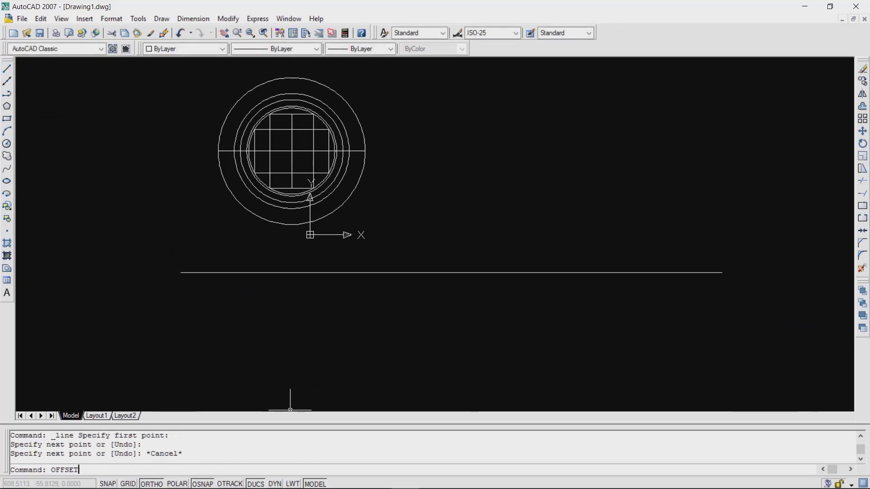
- Offset the long horizontal line below the circles downwards by 110
{"action": "key", "text": "Return"}
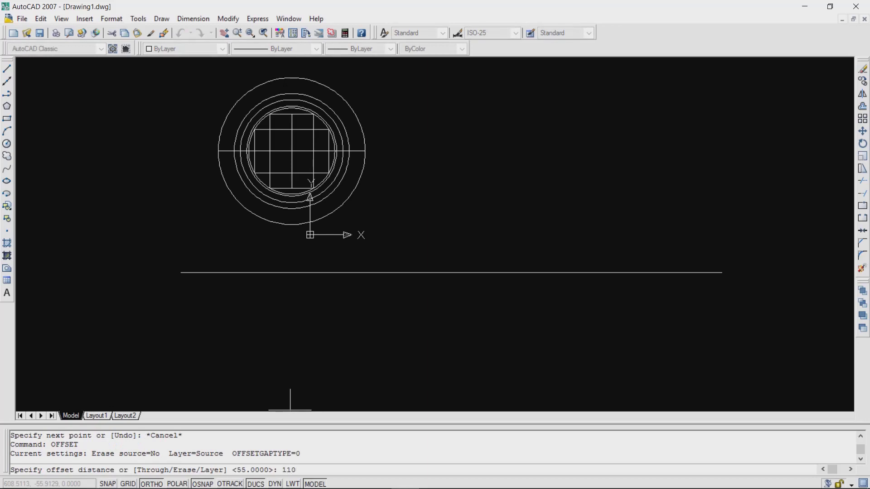
{"action": "key", "text": "Return"}
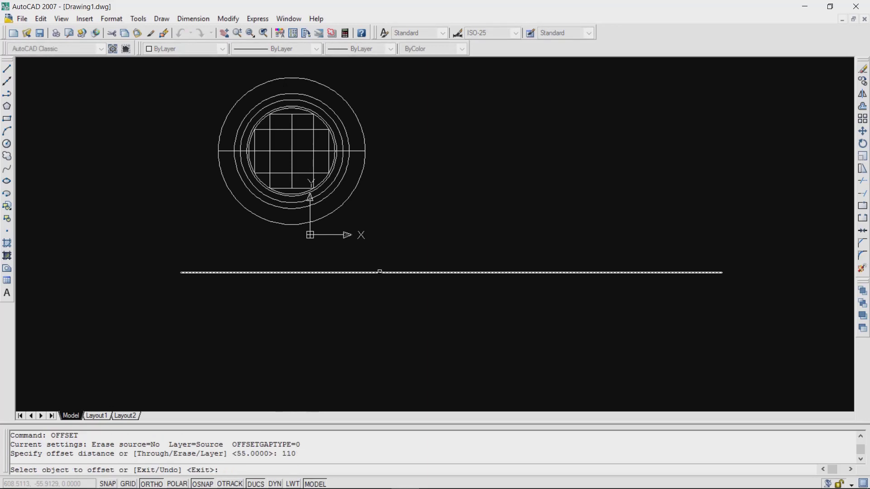
{"action": "left_click", "coordinate": [374, 273]}
{"action": "left_click", "coordinate": [373, 297]}
{"action": "key", "text": "Escape"}
{"action": "key", "text": "Escape"}
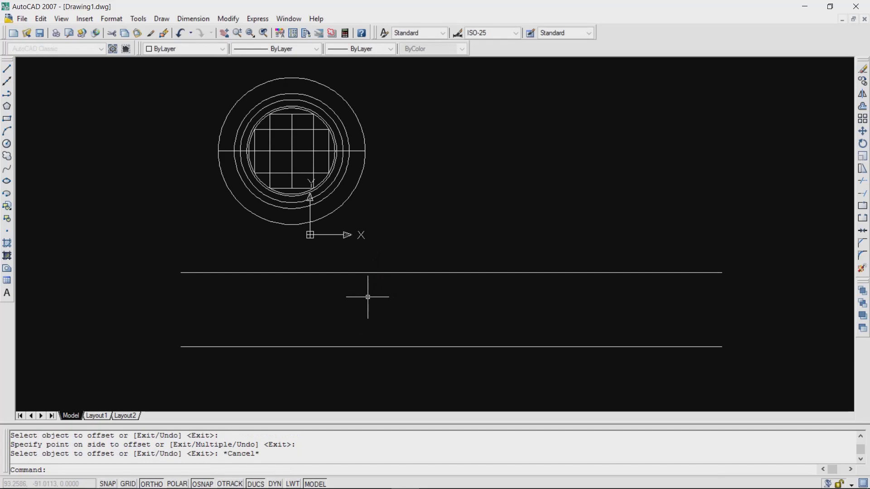
- Offset the lower of the two long horizontal lines downwards by 330
{"action": "type", "text": "OFFSET"}
{"action": "key", "text": "Return"}
{"action": "type", "text": "330"}
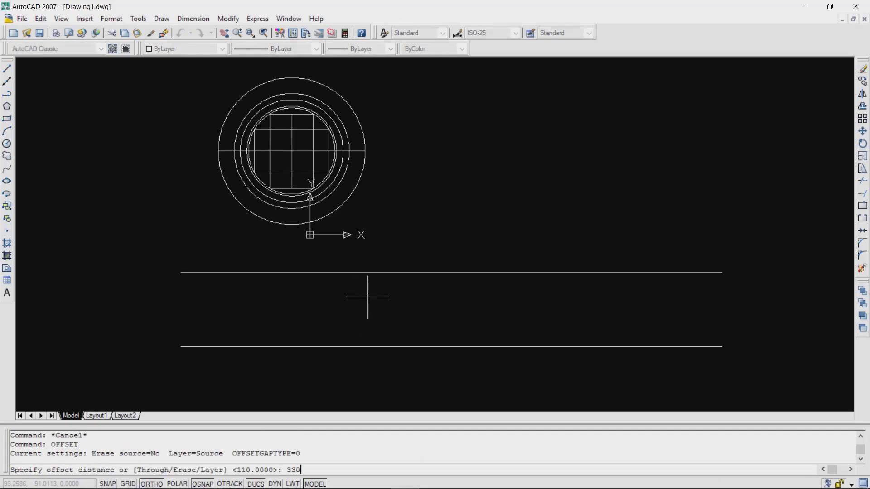
{"action": "key", "text": "Return"}
{"action": "scroll", "coordinate": [368, 297], "scroll_direction": "down", "scroll_amount": 1}
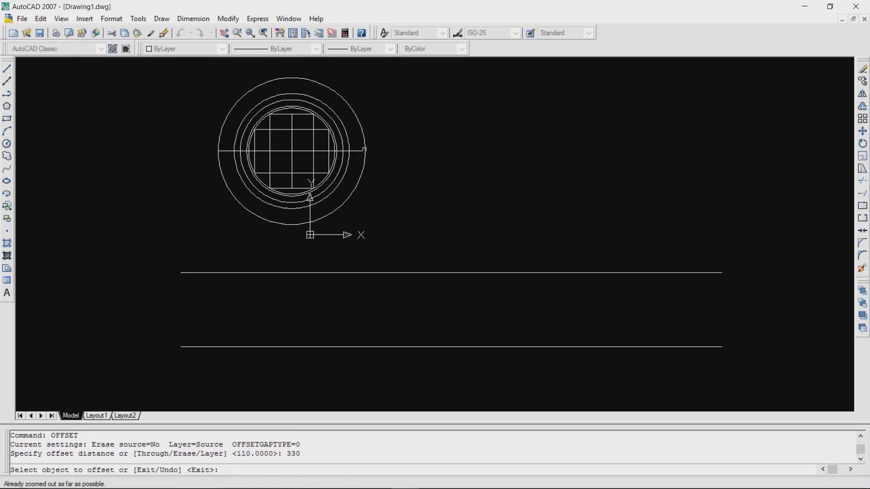
{"action": "left_click", "coordinate": [352, 349]}
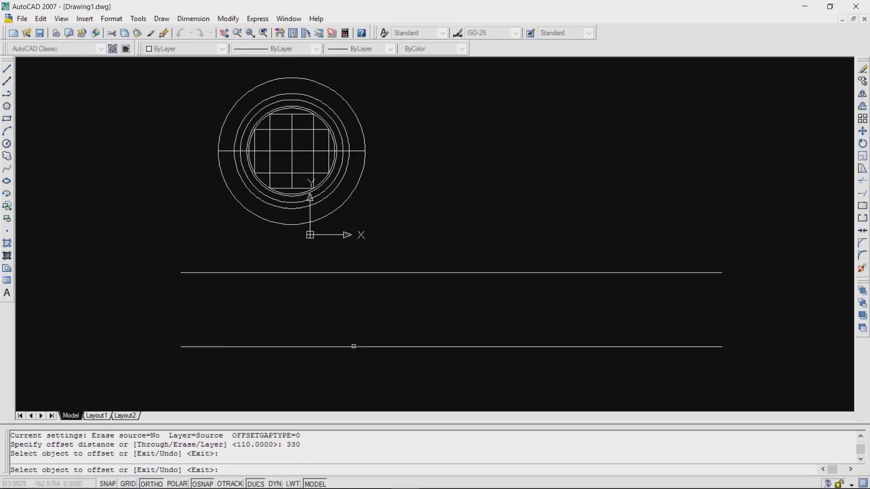
{"action": "left_click", "coordinate": [353, 347]}
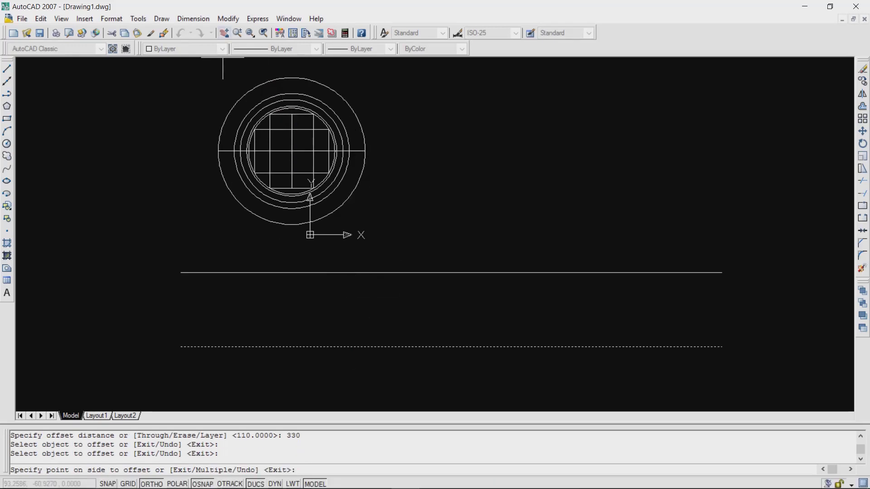
{"action": "left_click", "coordinate": [225, 33]}
{"action": "left_click_drag", "start_coordinate": [339, 295], "coordinate": [262, 184]}
{"action": "key", "text": "Escape"}
{"action": "left_click", "coordinate": [262, 294]}
{"action": "scroll", "coordinate": [433, 253], "scroll_direction": "down", "scroll_amount": 2}
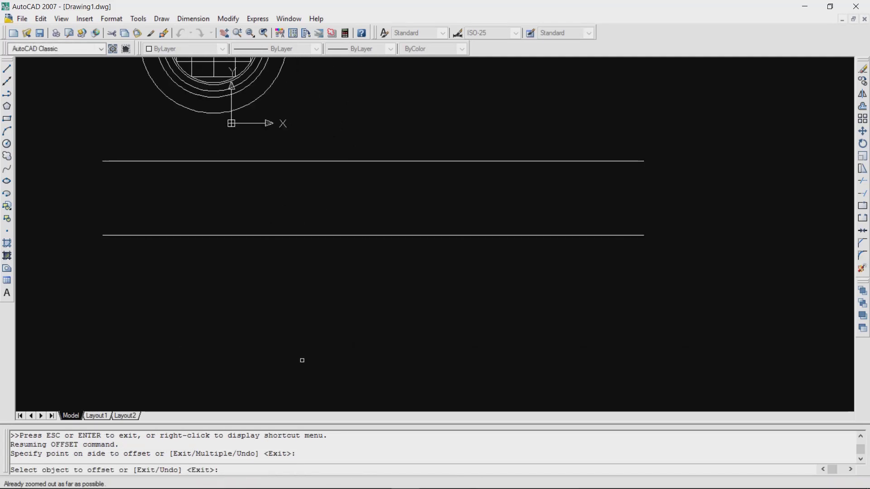
{"action": "key", "text": "Escape"}
- Offset the lowest of the three long horizontal lines downwards by 110
{"action": "type", "text": "z"}
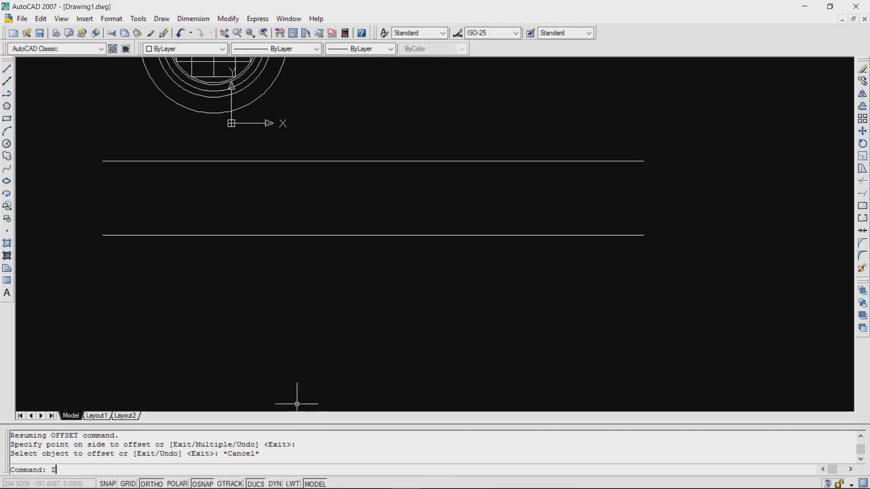
{"action": "type", "text": "OOM"}
{"action": "key", "text": "Return"}
{"action": "type", "text": "A"}
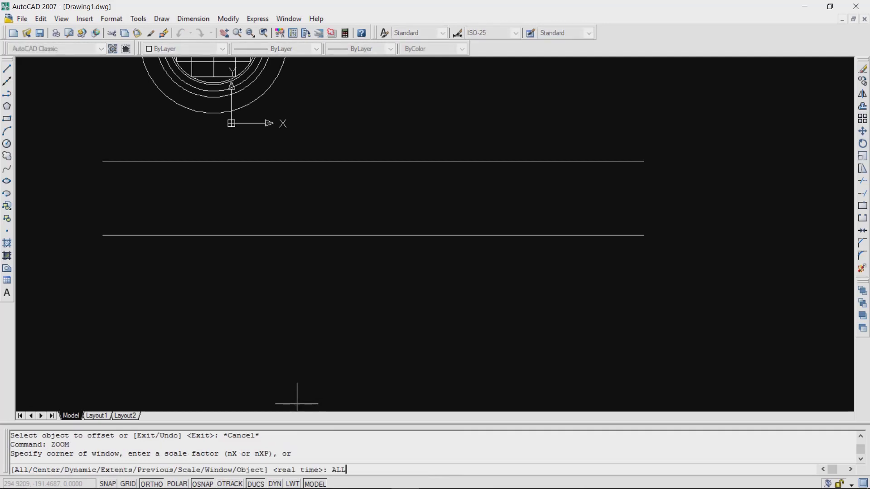
{"action": "key", "text": "Return"}
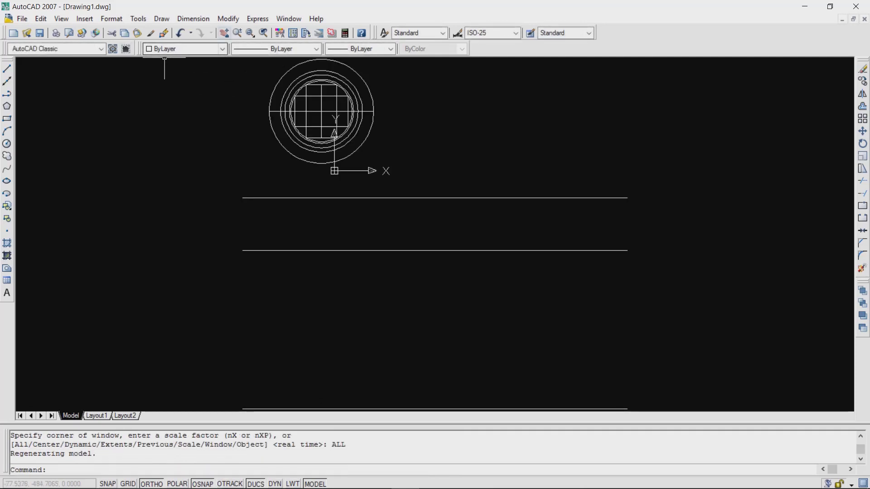
{"action": "left_click", "coordinate": [223, 32]}
{"action": "mouse_move", "coordinate": [435, 245]}
{"action": "left_mouse_down"}
{"action": "mouse_move", "coordinate": [400, 187]}
{"action": "mouse_move", "coordinate": [378, 117]}
{"action": "left_mouse_up"}
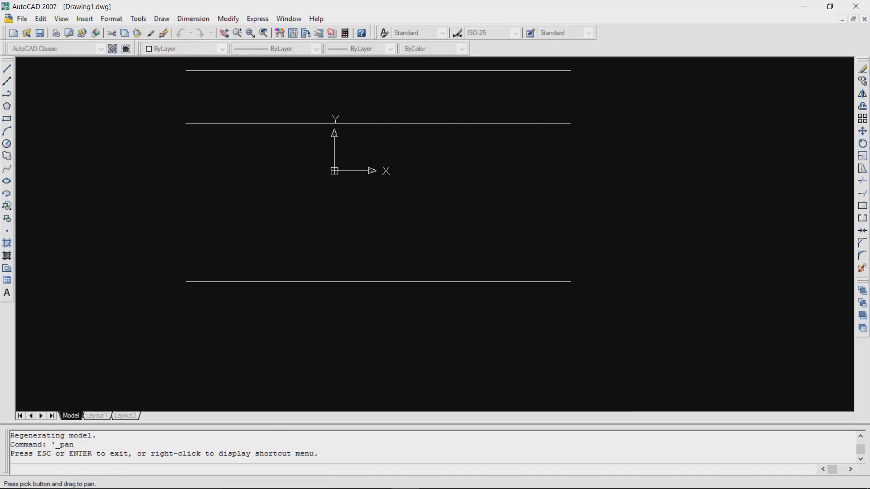
{"action": "key", "text": "Escape"}
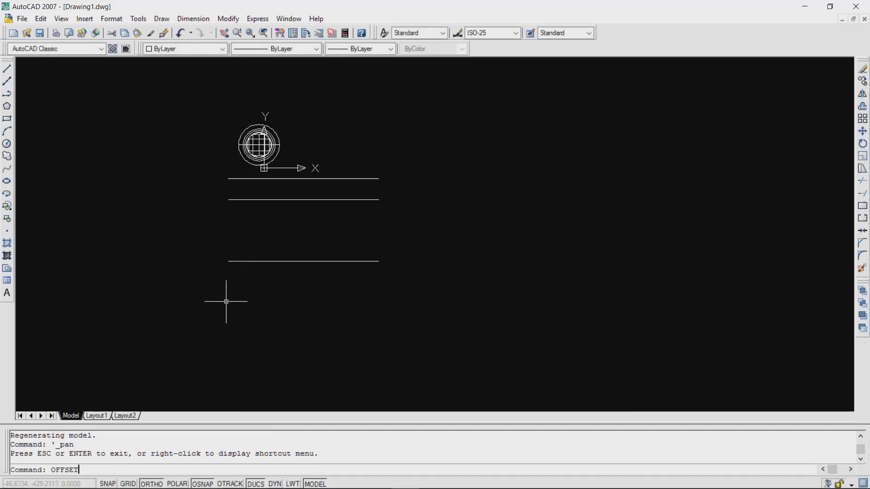
{"action": "type", "text": "OFFSET"}
{"action": "key", "text": "Return"}
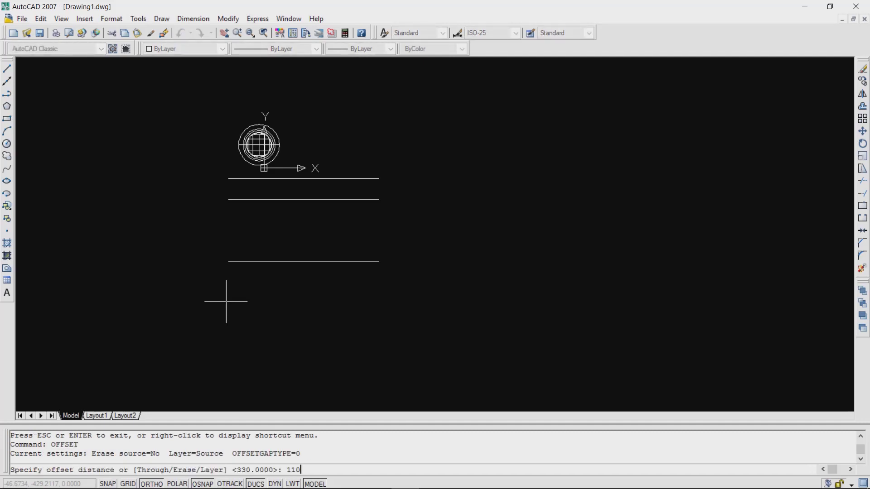
{"action": "key", "text": "Return"}
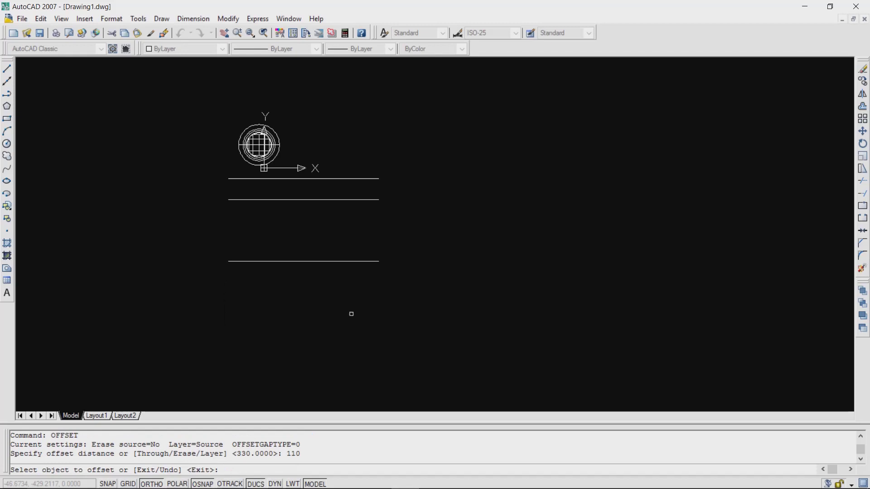
{"action": "scroll", "coordinate": [252, 250], "scroll_direction": "up", "scroll_amount": 2}
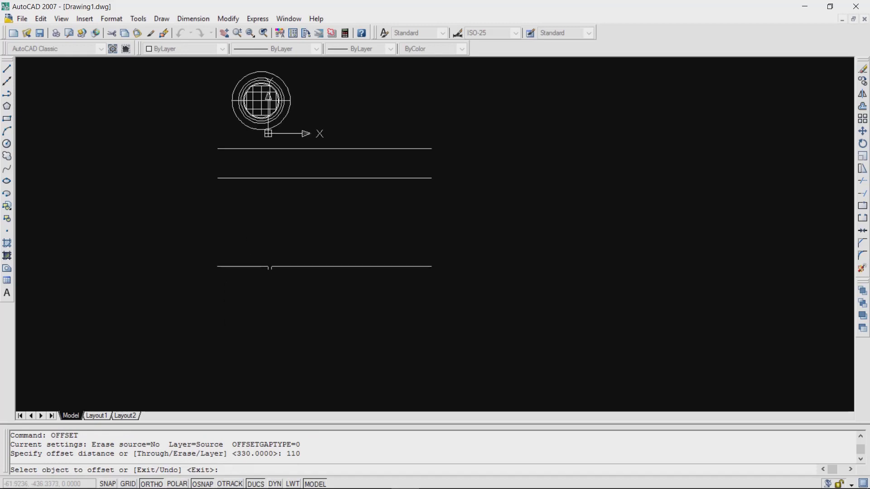
{"action": "left_click", "coordinate": [270, 267]}
{"action": "left_click", "coordinate": [276, 281]}
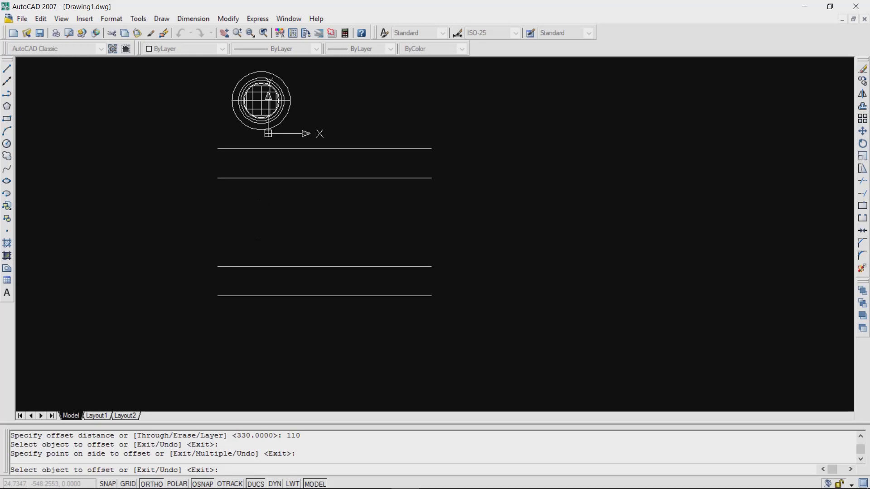
- Draw a vertical line from the grid's centre intersection down to the lowest horizontal line
{"action": "scroll", "coordinate": [261, 100], "scroll_direction": "up", "scroll_amount": 2}
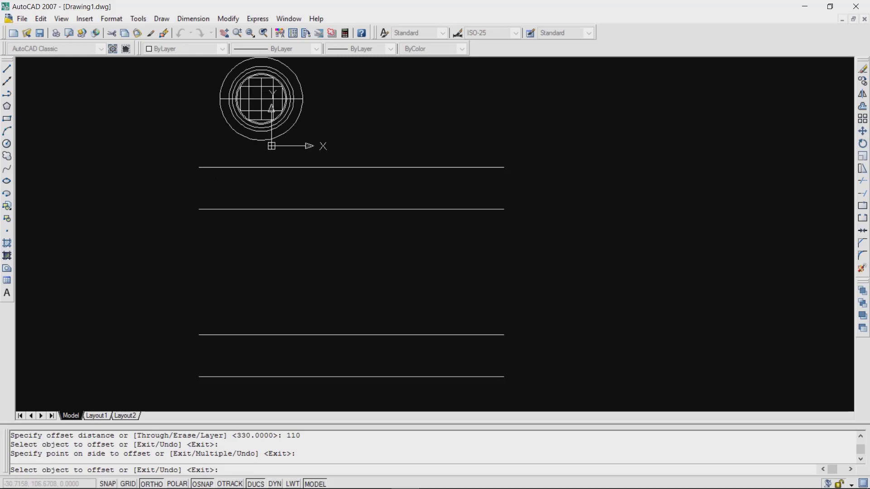
{"action": "left_click", "coordinate": [7, 69]}
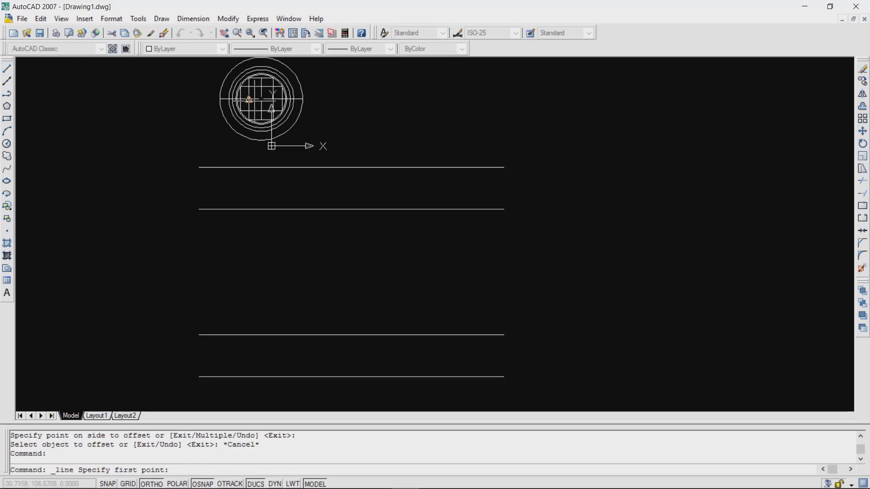
{"action": "scroll", "coordinate": [272, 91], "scroll_direction": "up", "scroll_amount": 5}
{"action": "left_click", "coordinate": [275, 89]}
{"action": "scroll", "coordinate": [275, 96], "scroll_direction": "down", "scroll_amount": 8}
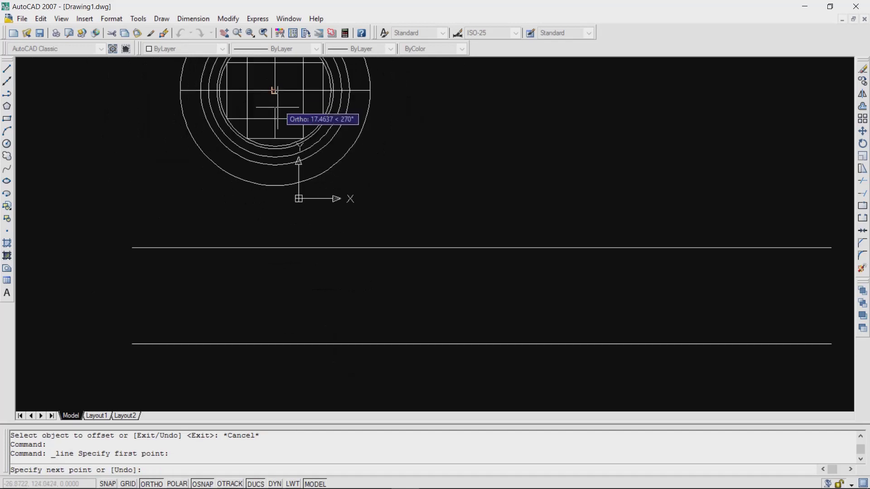
{"action": "scroll", "coordinate": [278, 250], "scroll_direction": "up", "scroll_amount": 5}
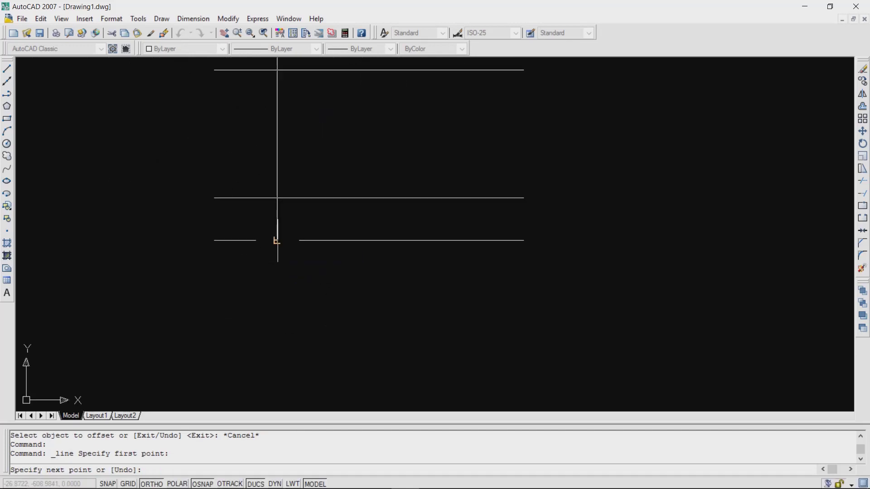
{"action": "left_click", "coordinate": [277, 241]}
{"action": "scroll", "coordinate": [286, 156], "scroll_direction": "down", "scroll_amount": 2}
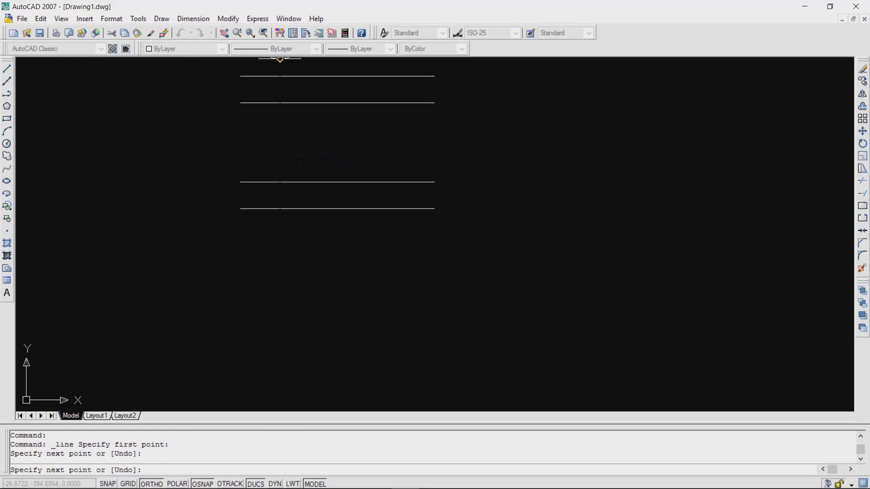
{"action": "key", "text": "Escape"}
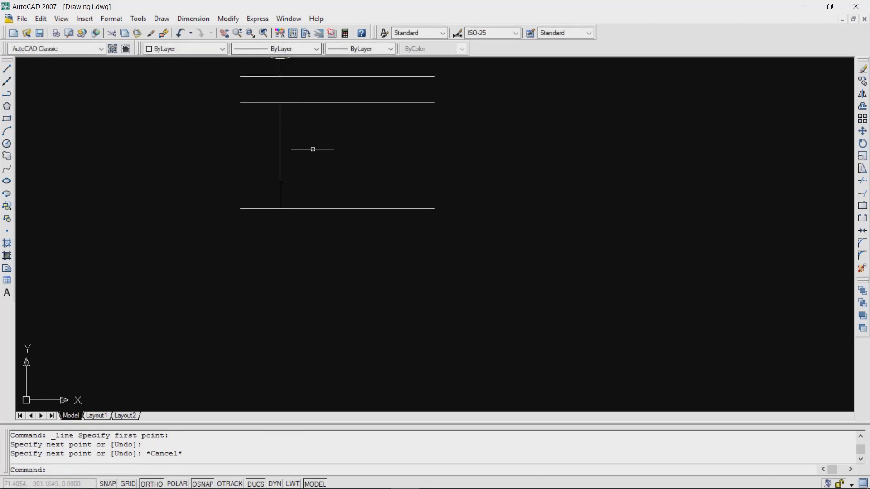
- Project a vertical line from the midpoint of the grid's left edge down to the uppermost long horizontal line
{"action": "left_click", "coordinate": [224, 33]}
{"action": "left_click_drag", "start_coordinate": [279, 59], "coordinate": [303, 171]}
{"action": "key", "text": "Escape"}
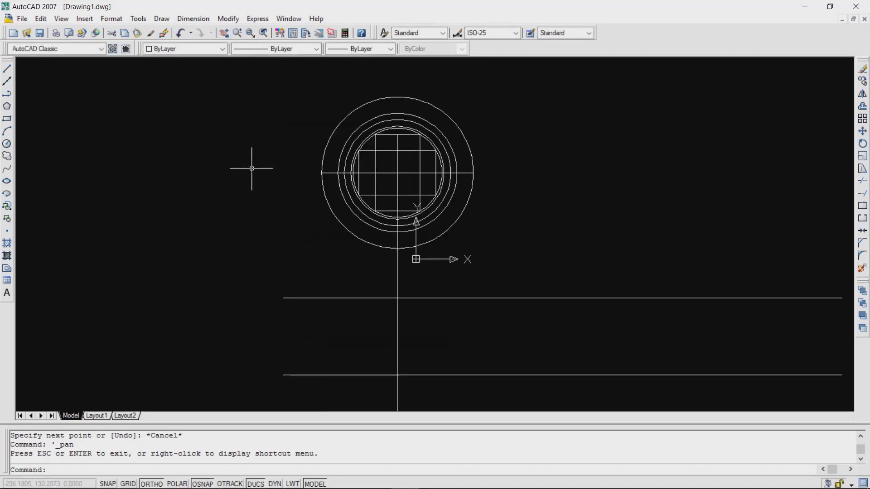
{"action": "left_click", "coordinate": [6, 68]}
{"action": "scroll", "coordinate": [360, 184], "scroll_direction": "up", "scroll_amount": 5}
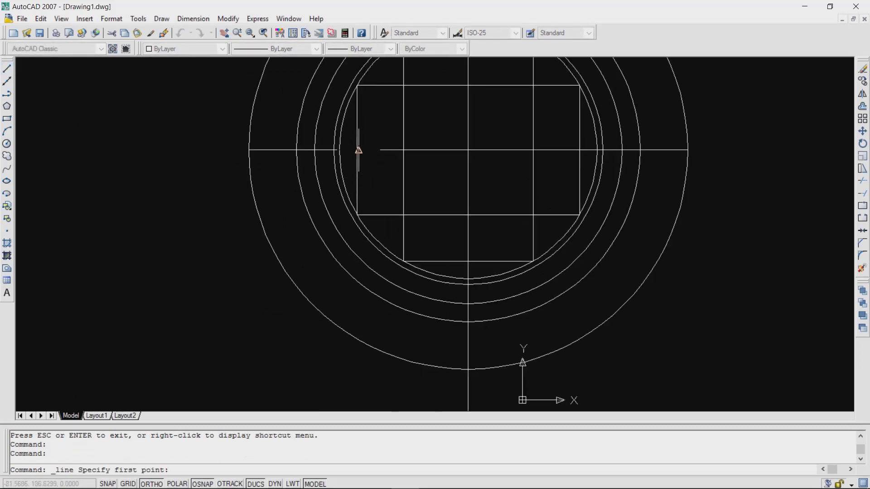
{"action": "left_click", "coordinate": [357, 150]}
{"action": "scroll", "coordinate": [357, 189], "scroll_direction": "down", "scroll_amount": 5}
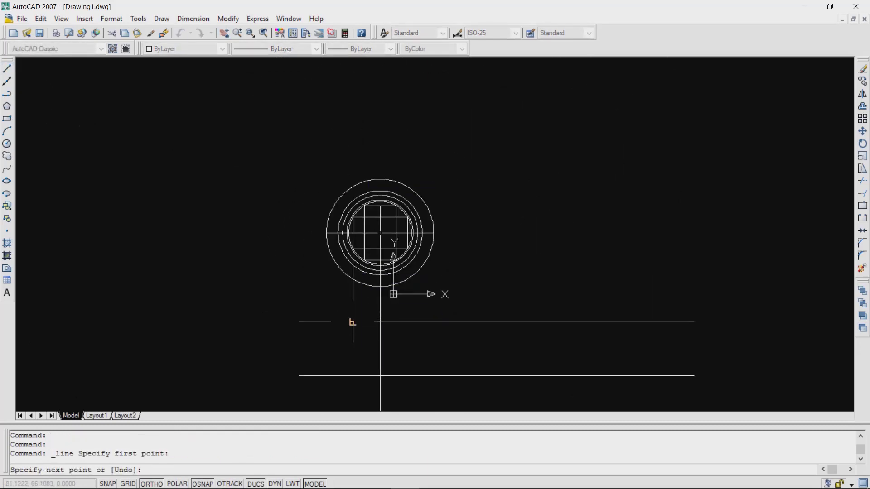
{"action": "key", "text": "Escape"}
- Project a vertical line from the innermost circle's left quadrant down to the uppermost long horizontal line
{"action": "scroll", "coordinate": [363, 253], "scroll_direction": "up", "scroll_amount": 5}
{"action": "scroll", "coordinate": [340, 213], "scroll_direction": "down", "scroll_amount": 5}
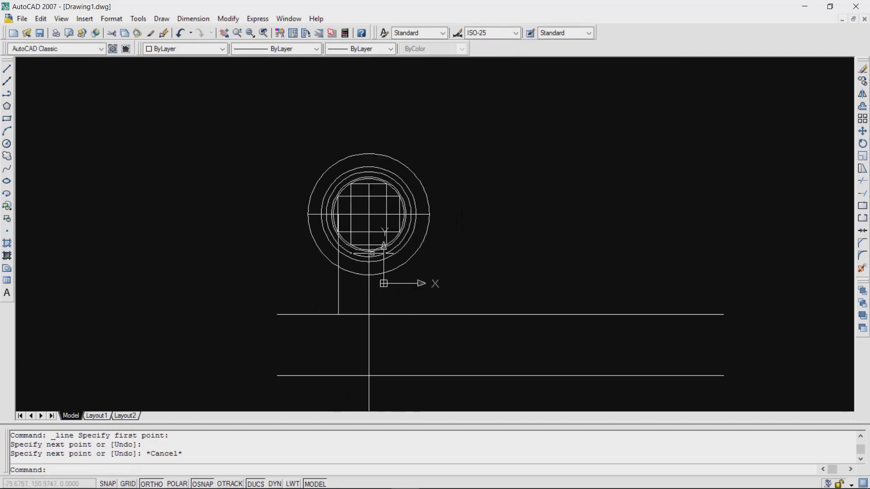
{"action": "scroll", "coordinate": [373, 270], "scroll_direction": "up", "scroll_amount": 2}
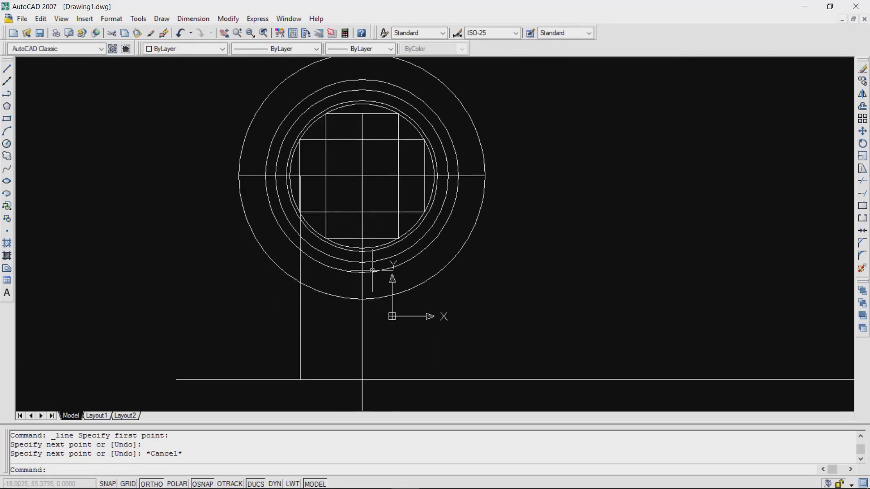
{"action": "left_click", "coordinate": [7, 68]}
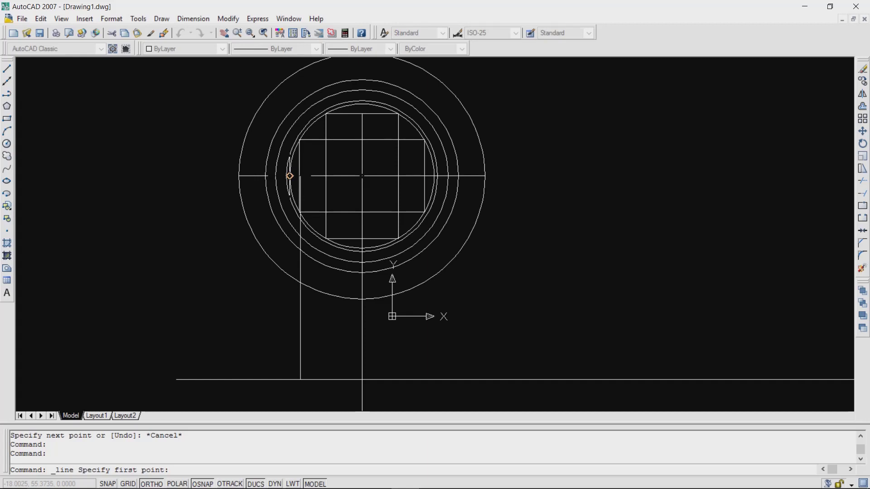
{"action": "left_click", "coordinate": [290, 175]}
{"action": "left_click", "coordinate": [291, 379]}
{"action": "key", "text": "Escape"}
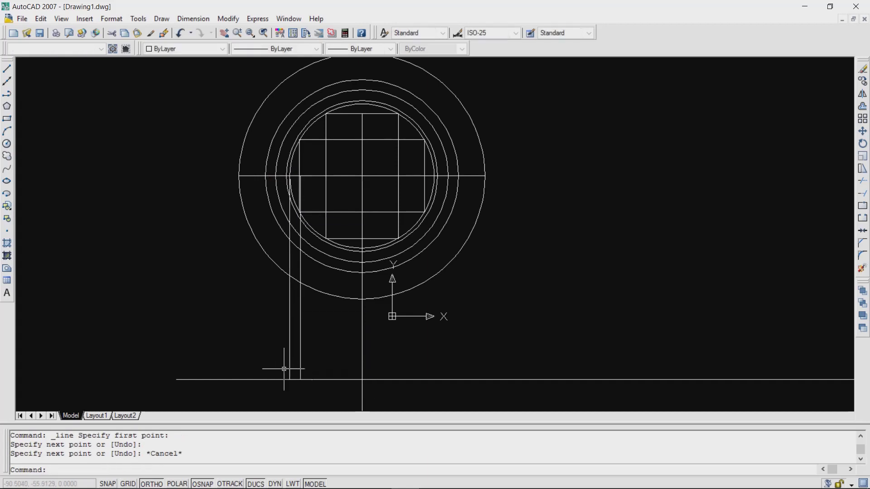
{"action": "left_click", "coordinate": [7, 68]}
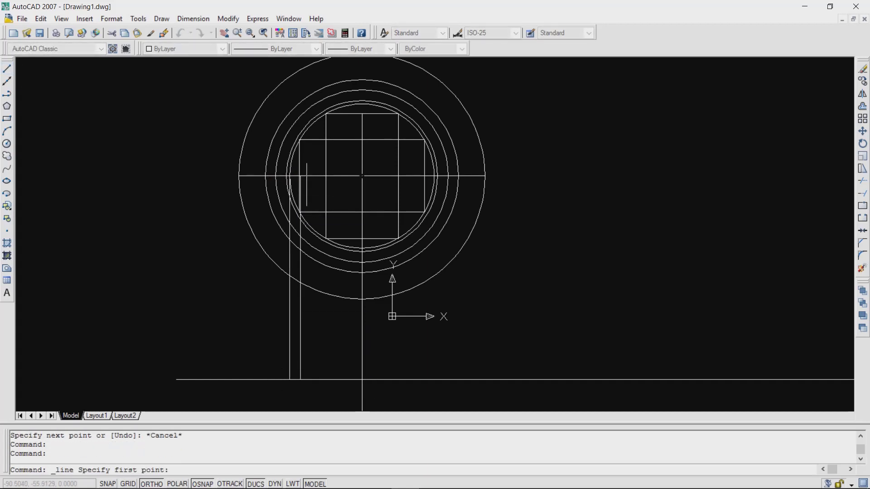
{"action": "scroll", "coordinate": [285, 177], "scroll_direction": "up", "scroll_amount": 3}
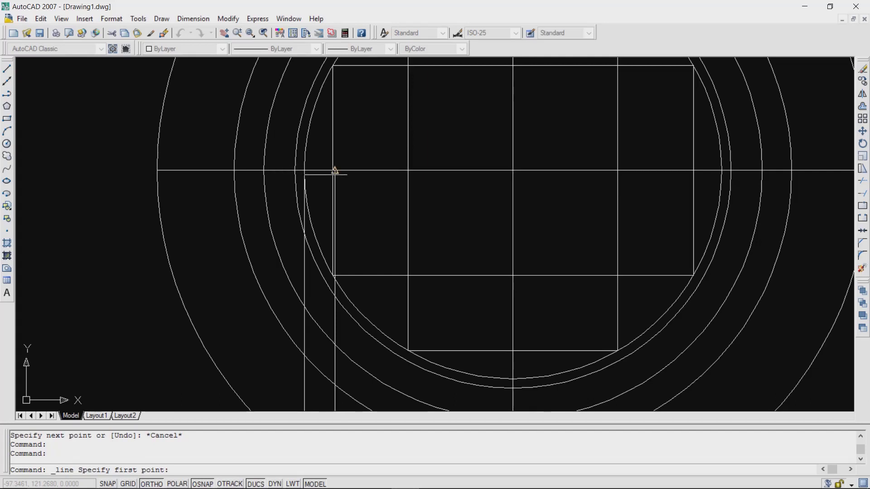
{"action": "key", "text": "Escape"}
- Erase the misaligned vertical projection line beside the grid's left edge
{"action": "left_click", "coordinate": [362, 258]}
{"action": "scroll", "coordinate": [336, 234], "scroll_direction": "up", "scroll_amount": 2}
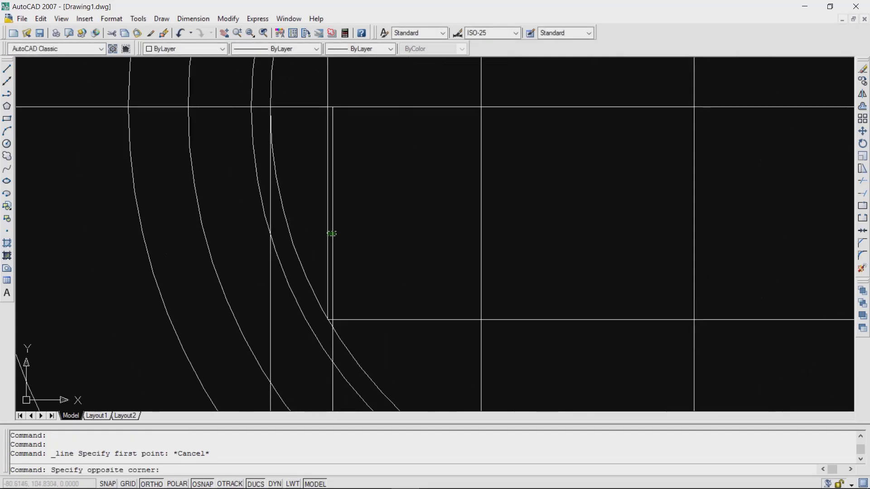
{"action": "left_click", "coordinate": [331, 234]}
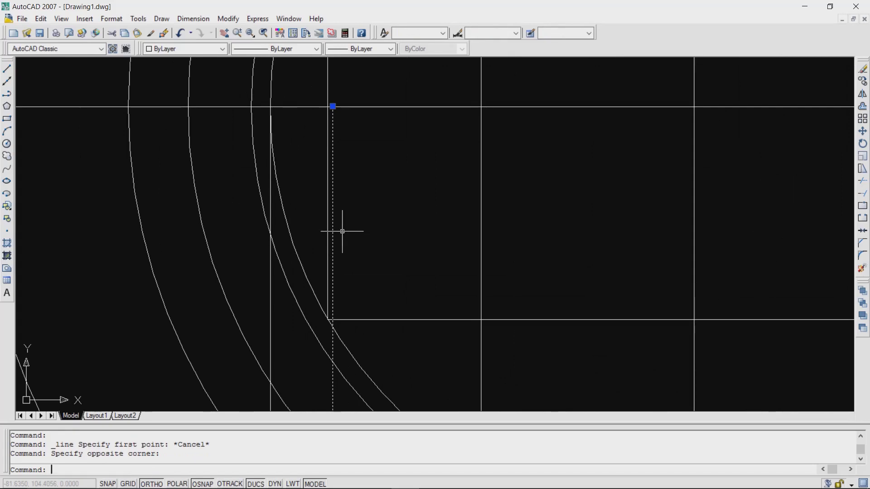
{"action": "key", "text": "Delete"}
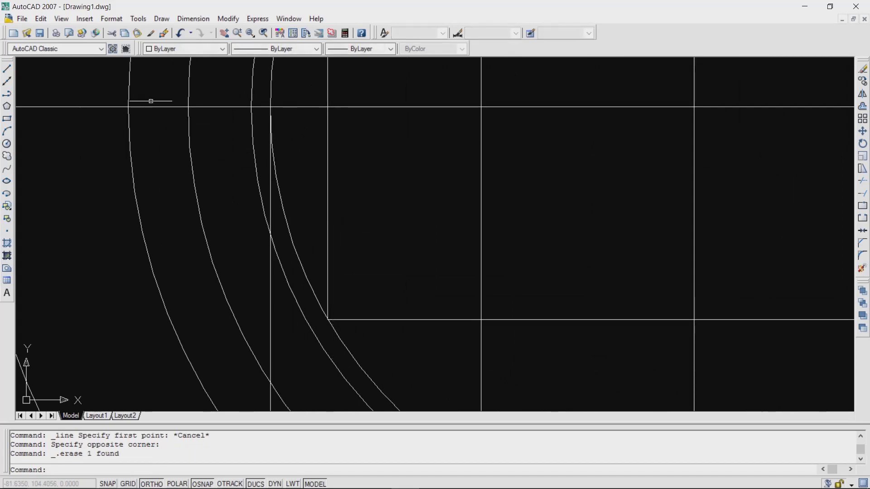
- Project a vertical line from where the grid's left edge meets the horizontal centreline down to the uppermost long horizontal line
{"action": "left_click", "coordinate": [7, 69]}
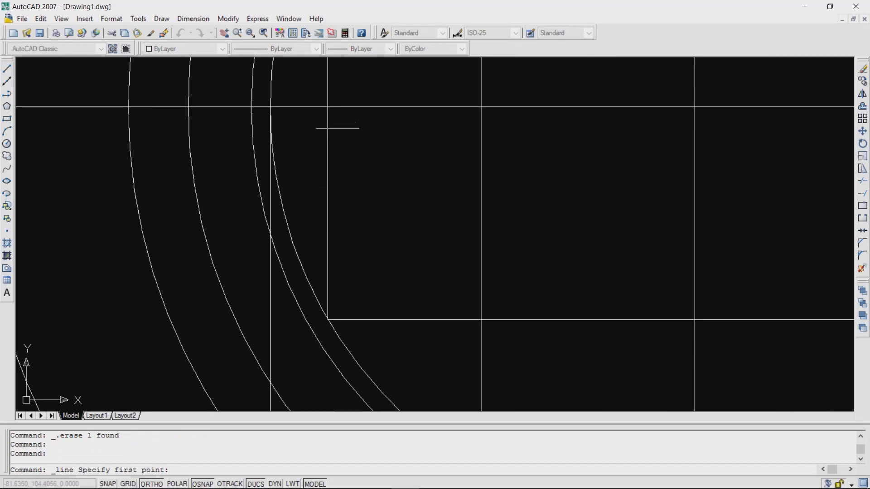
{"action": "left_click", "coordinate": [327, 106]}
{"action": "scroll", "coordinate": [315, 310], "scroll_direction": "down", "scroll_amount": 5}
{"action": "scroll", "coordinate": [332, 394], "scroll_direction": "up", "scroll_amount": 10}
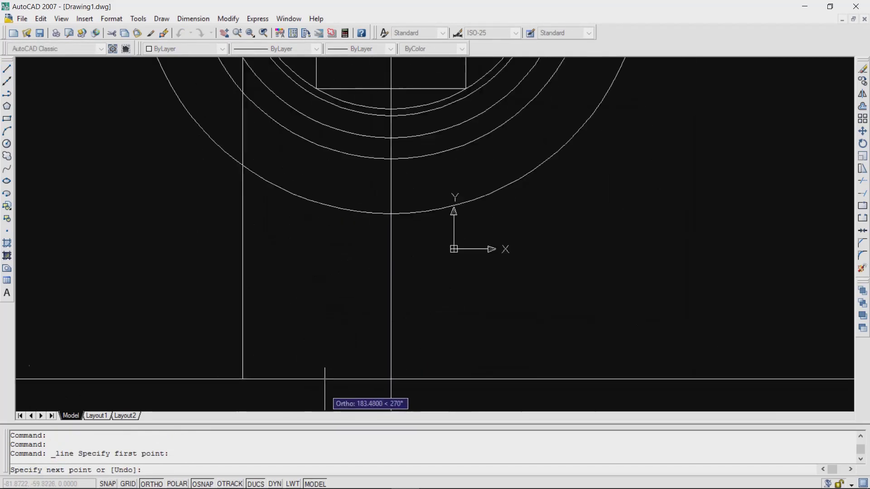
{"action": "left_click", "coordinate": [197, 371]}
{"action": "scroll", "coordinate": [197, 371], "scroll_direction": "down", "scroll_amount": 5}
{"action": "key", "text": "Escape"}
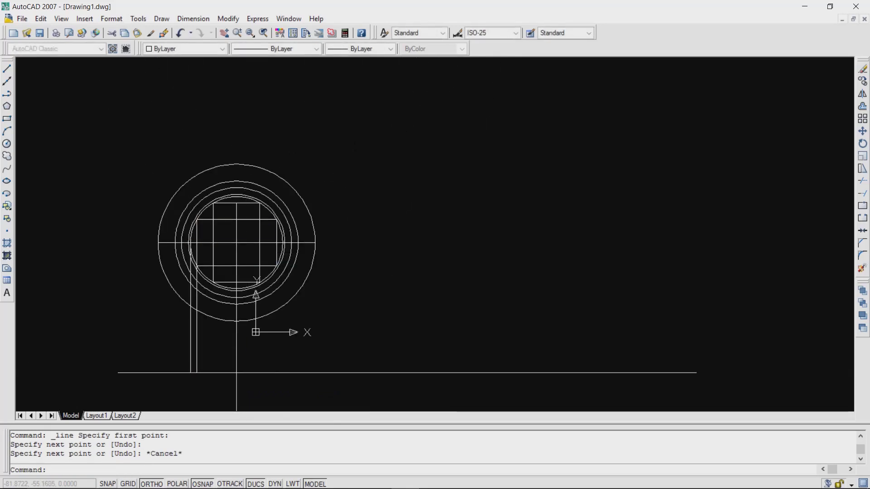
- Project a vertical line from the second-smallest circle's left quadrant down to the uppermost long horizontal line
{"action": "scroll", "coordinate": [190, 252], "scroll_direction": "up", "scroll_amount": 6}
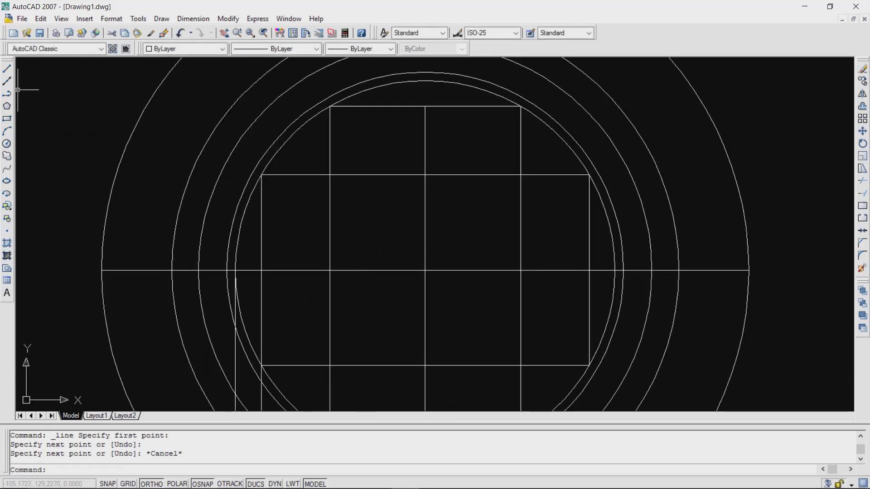
{"action": "left_click", "coordinate": [7, 69]}
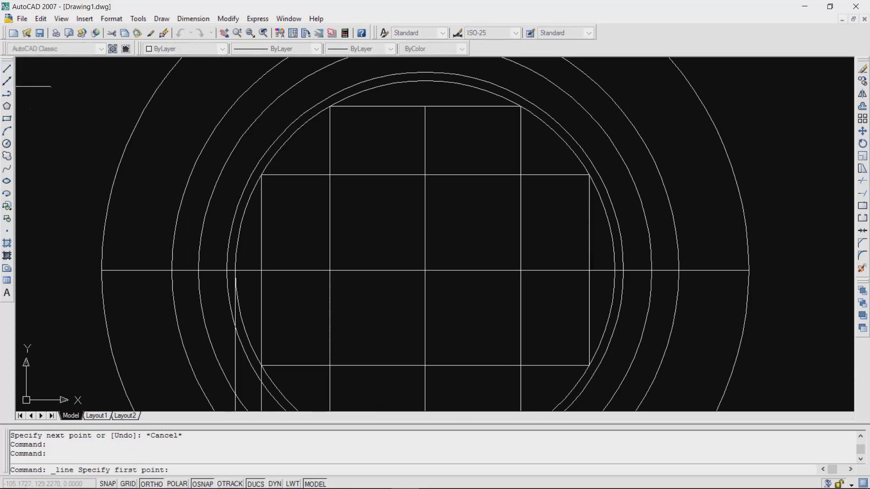
{"action": "scroll", "coordinate": [216, 275], "scroll_direction": "up", "scroll_amount": 3}
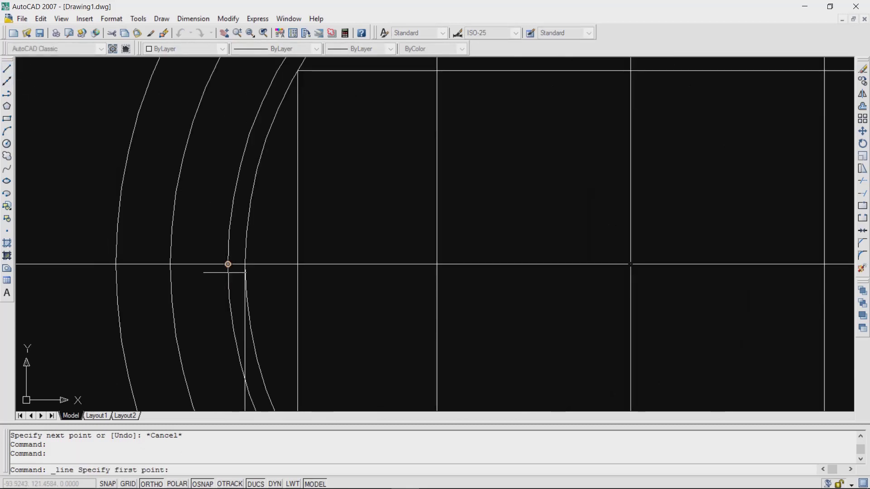
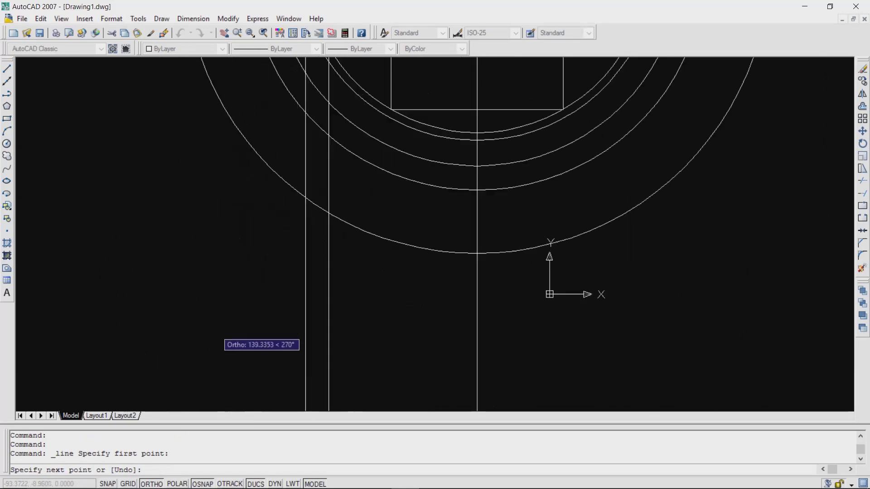
{"action": "scroll", "coordinate": [281, 331], "scroll_direction": "down", "scroll_amount": 4}
{"action": "scroll", "coordinate": [345, 331], "scroll_direction": "up", "scroll_amount": 5}
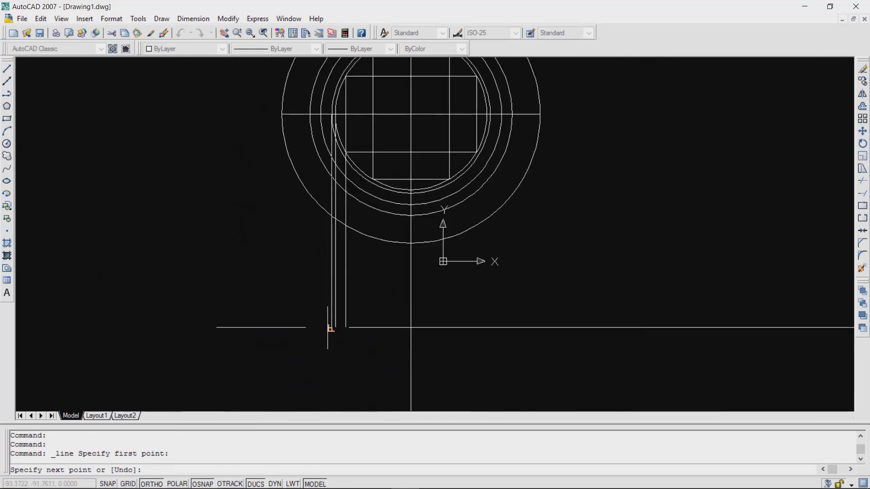
{"action": "left_click", "coordinate": [332, 328]}
{"action": "key", "text": "Escape"}
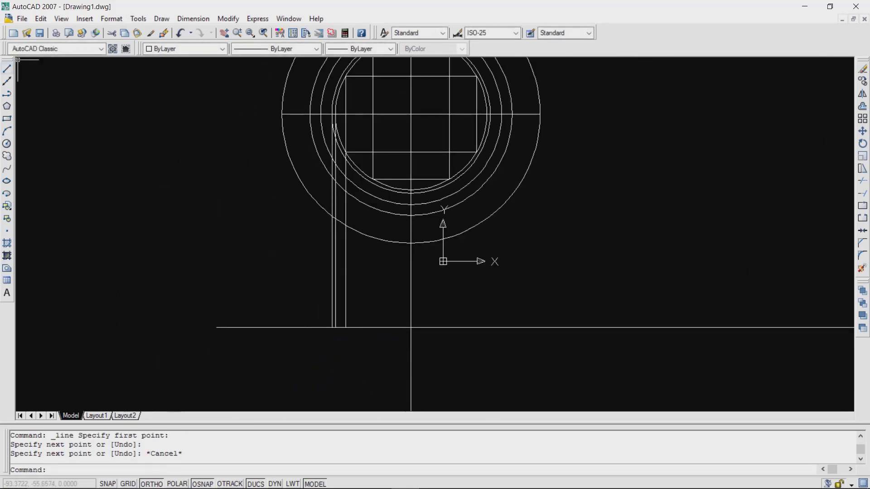
- Project vertical lines from the left quadrants of the third and fourth circles, counted outwards, down to the uppermost long horizontal line
{"action": "left_click", "coordinate": [6, 68]}
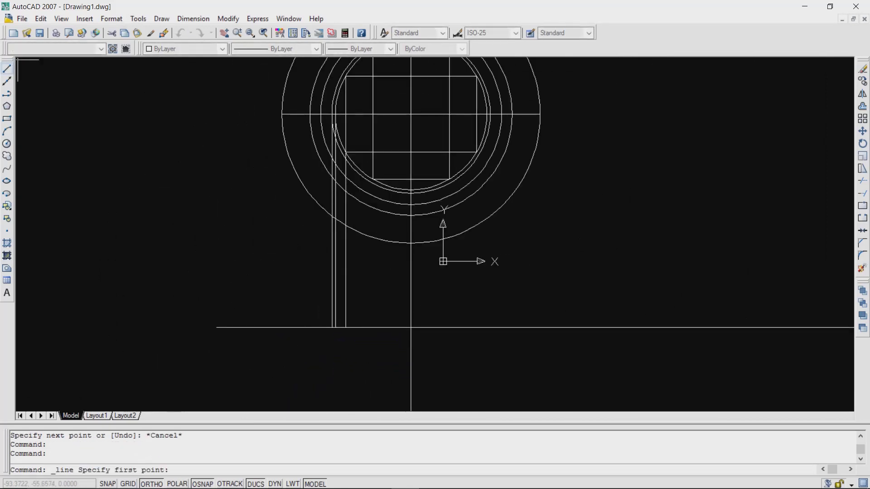
{"action": "left_click", "coordinate": [321, 114]}
{"action": "key", "text": "Escape"}
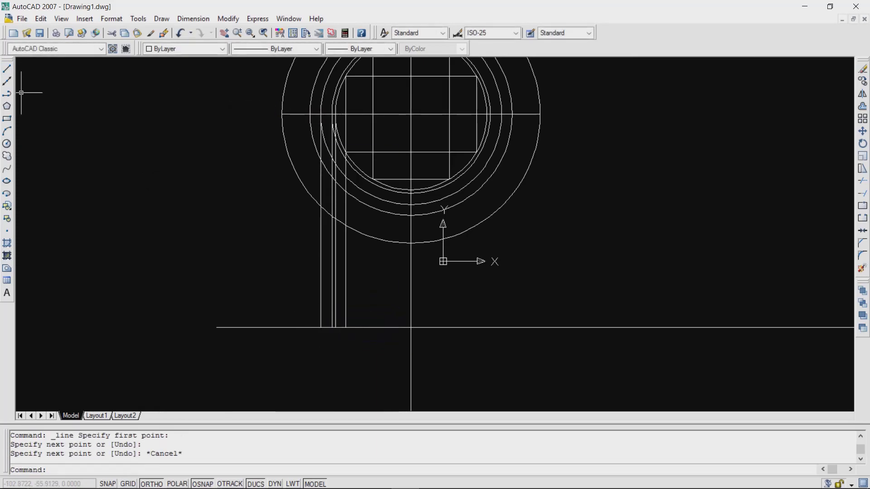
{"action": "left_click", "coordinate": [7, 68]}
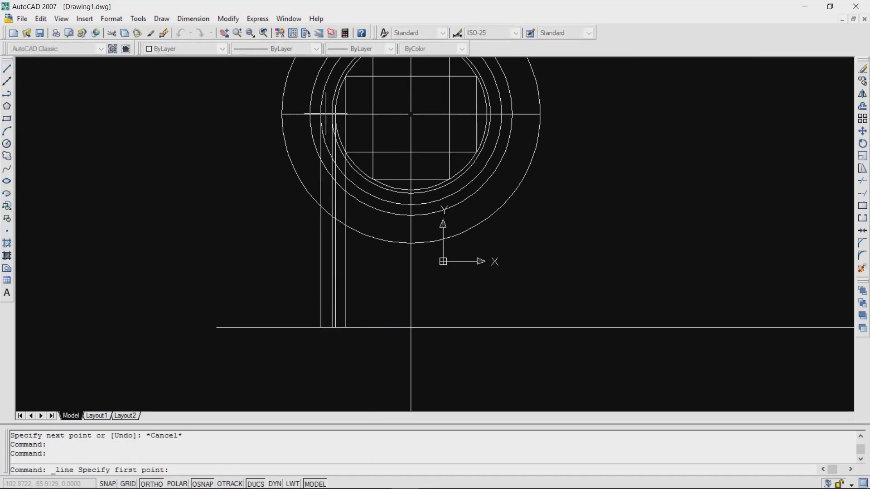
{"action": "left_click", "coordinate": [309, 114]}
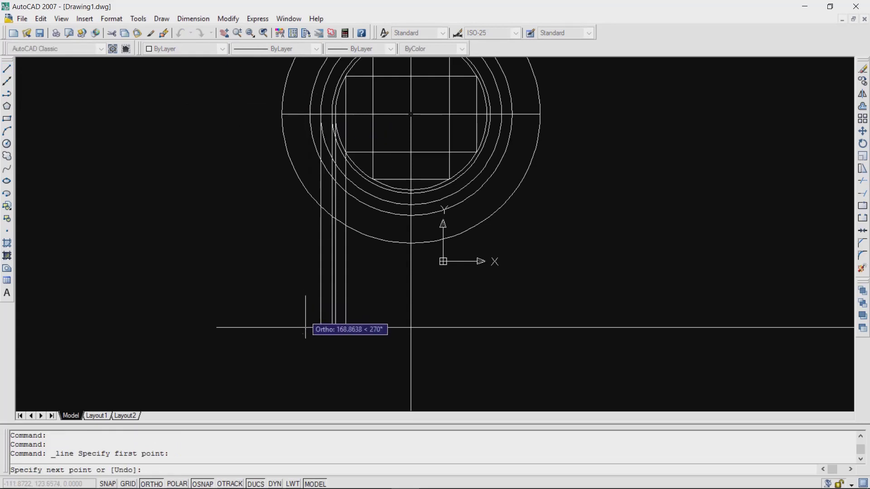
{"action": "left_click", "coordinate": [309, 327]}
{"action": "key", "text": "Escape"}
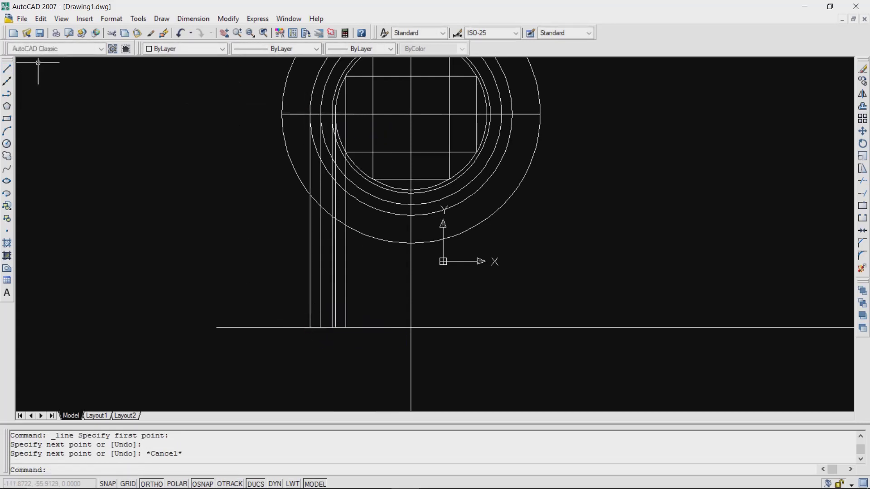
- Project a vertical line from the outermost circle's left quadrant down to the uppermost long horizontal line
{"action": "left_click", "coordinate": [7, 68]}
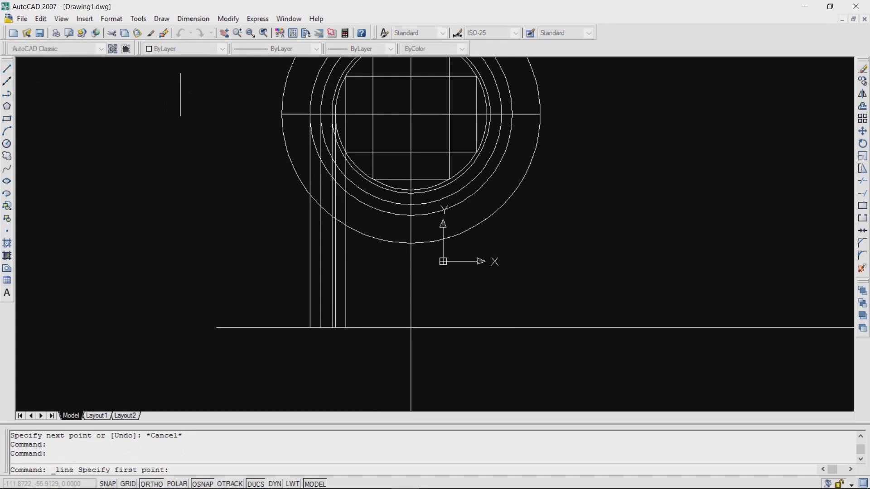
{"action": "left_click", "coordinate": [282, 115]}
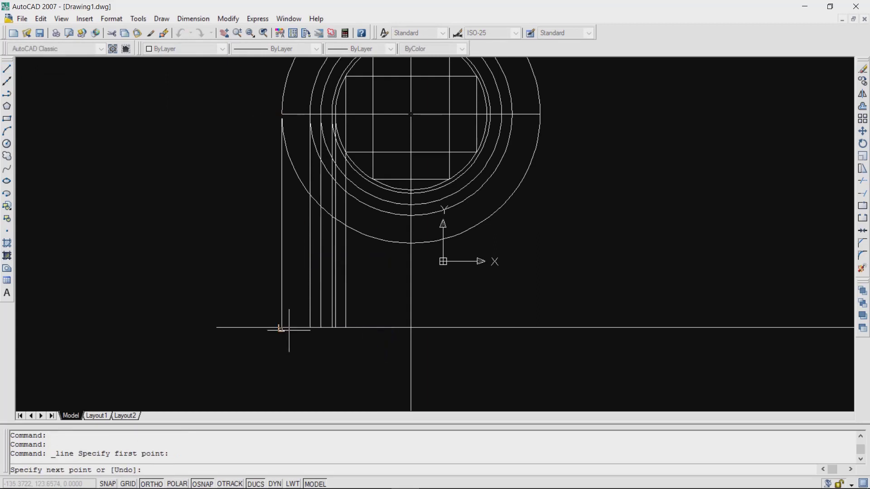
{"action": "key", "text": "Escape"}
- Extend the vertical projection lines left of the centre line down to the lowest long horizontal line
{"action": "scroll", "coordinate": [363, 192], "scroll_direction": "down", "scroll_amount": 10}
{"action": "scroll", "coordinate": [550, 237], "scroll_direction": "up", "scroll_amount": 3}
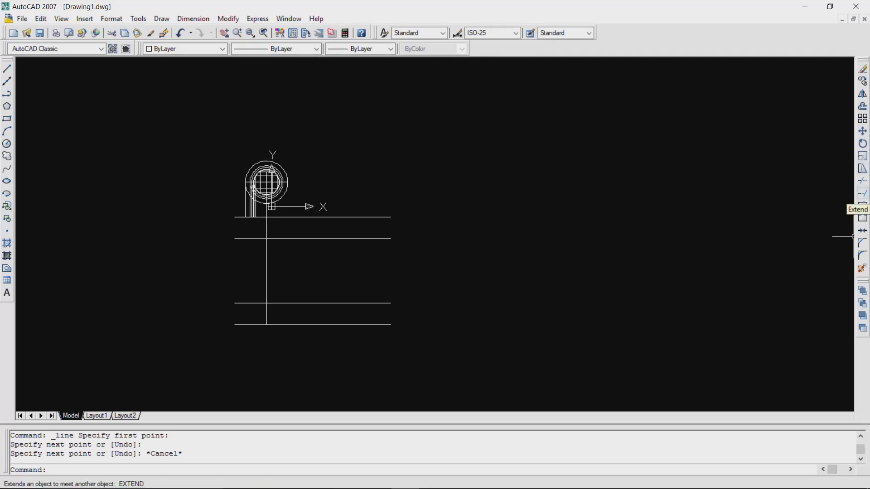
{"action": "left_click", "coordinate": [863, 194]}
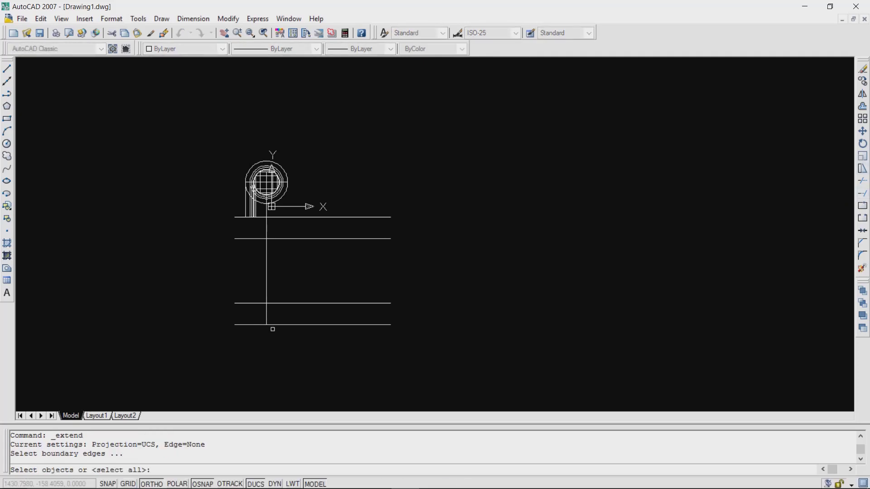
{"action": "left_click", "coordinate": [290, 325]}
{"action": "key", "text": "Return"}
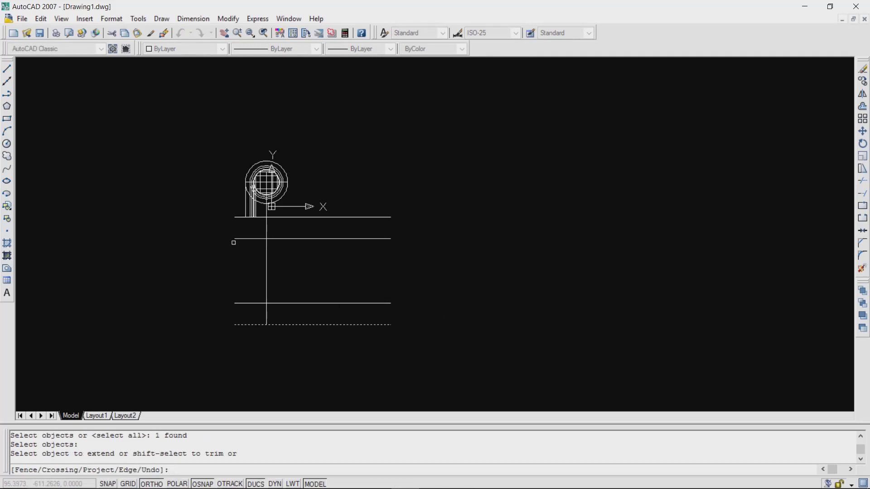
{"action": "scroll", "coordinate": [238, 221], "scroll_direction": "up", "scroll_amount": 3}
{"action": "left_click", "coordinate": [272, 207]}
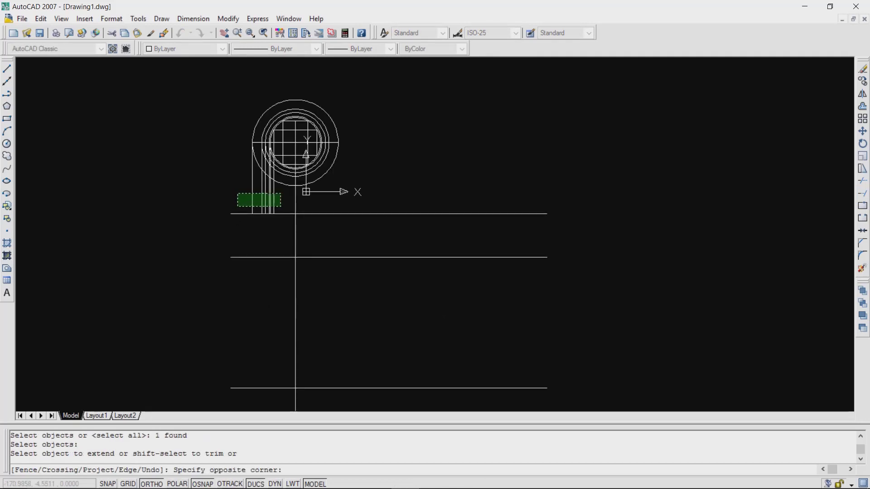
{"action": "left_click", "coordinate": [238, 194]}
{"action": "scroll", "coordinate": [307, 250], "scroll_direction": "down", "scroll_amount": 3}
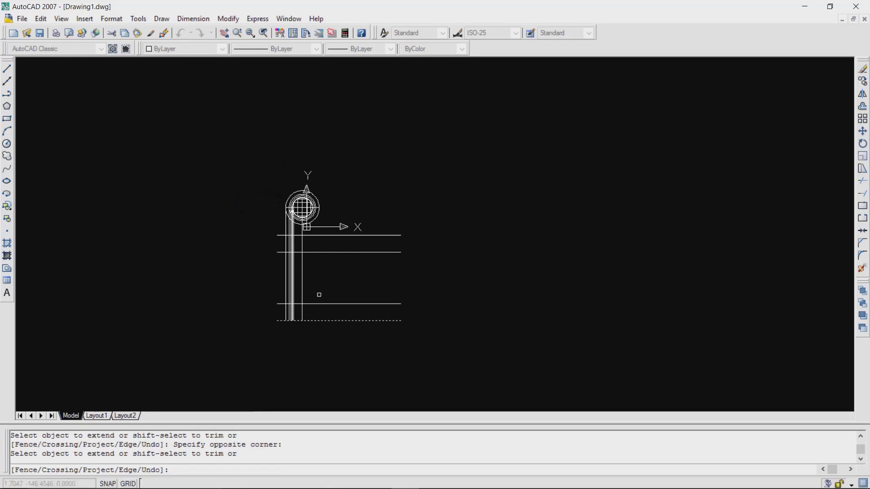
{"action": "scroll", "coordinate": [316, 295], "scroll_direction": "up", "scroll_amount": 2}
{"action": "scroll", "coordinate": [279, 175], "scroll_direction": "up", "scroll_amount": 3}
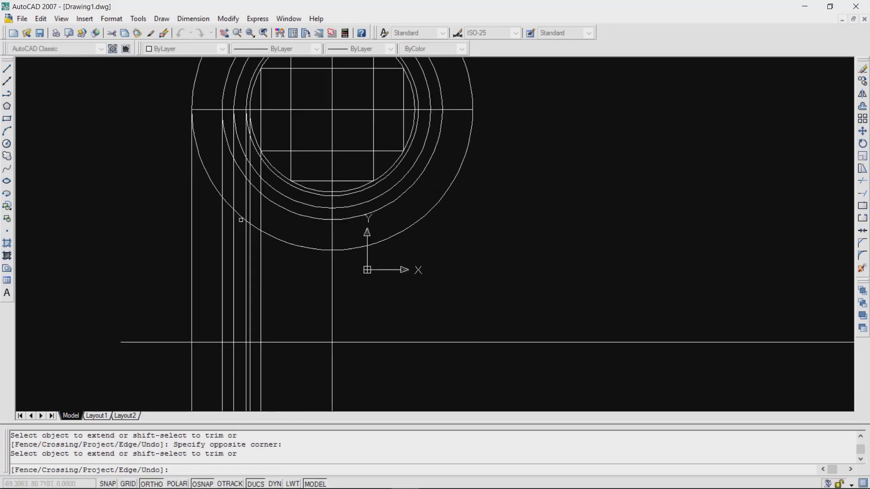
{"action": "key", "text": "Escape"}
- Using all objects as cutting edges, trim the five circle projection lines between the outermost circle and the uppermost long horizontal line
{"action": "key", "text": "ctrl+a"}
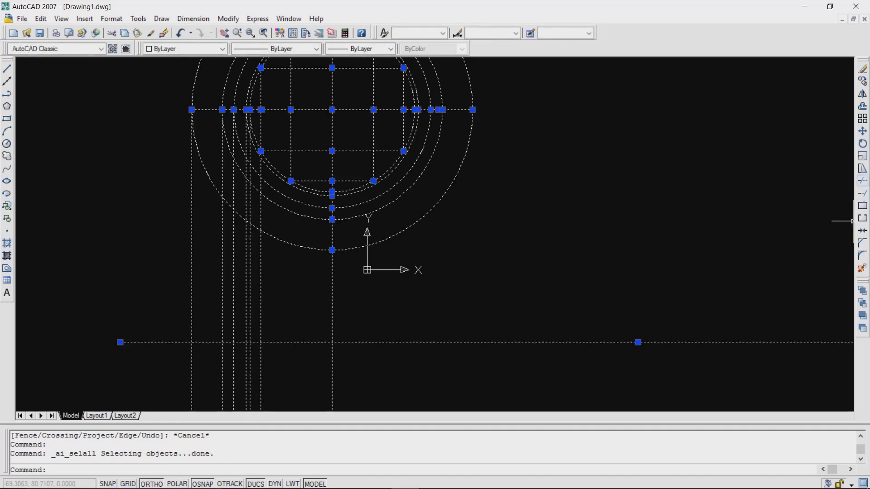
{"action": "left_click", "coordinate": [862, 194]}
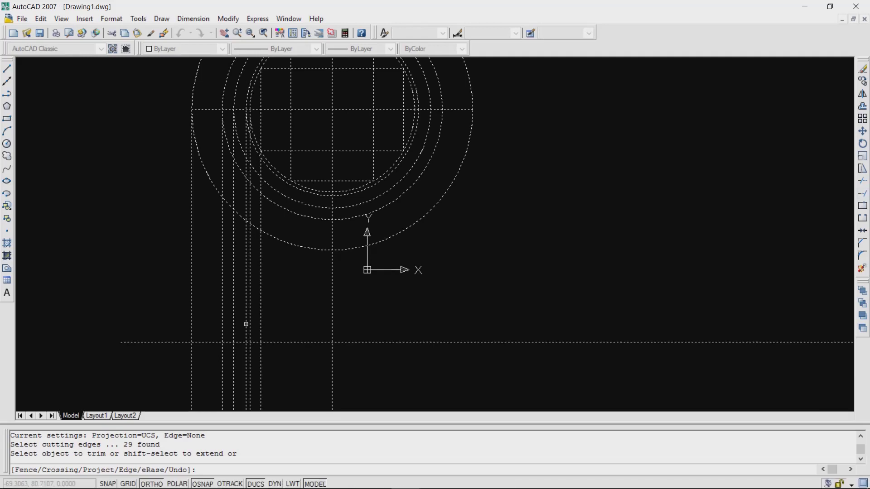
{"action": "left_click", "coordinate": [252, 325]}
{"action": "left_click", "coordinate": [172, 307]}
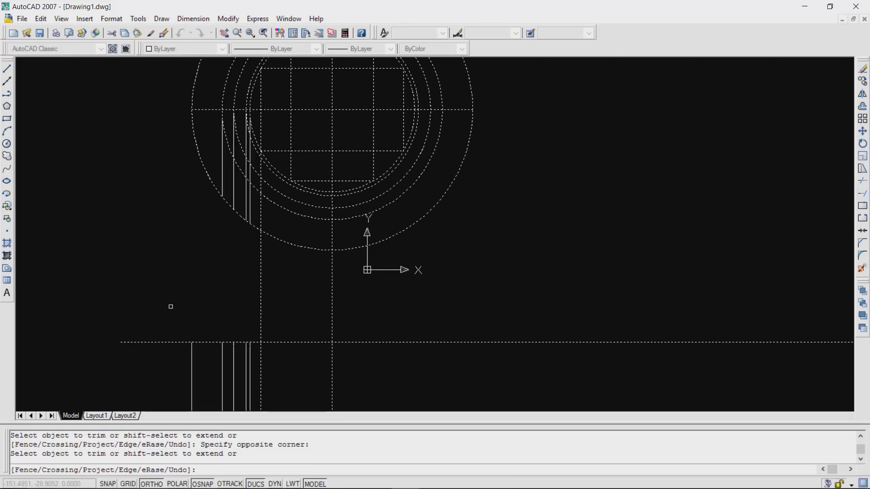
{"action": "scroll", "coordinate": [417, 218], "scroll_direction": "down", "scroll_amount": 10}
{"action": "scroll", "coordinate": [457, 268], "scroll_direction": "up", "scroll_amount": 6}
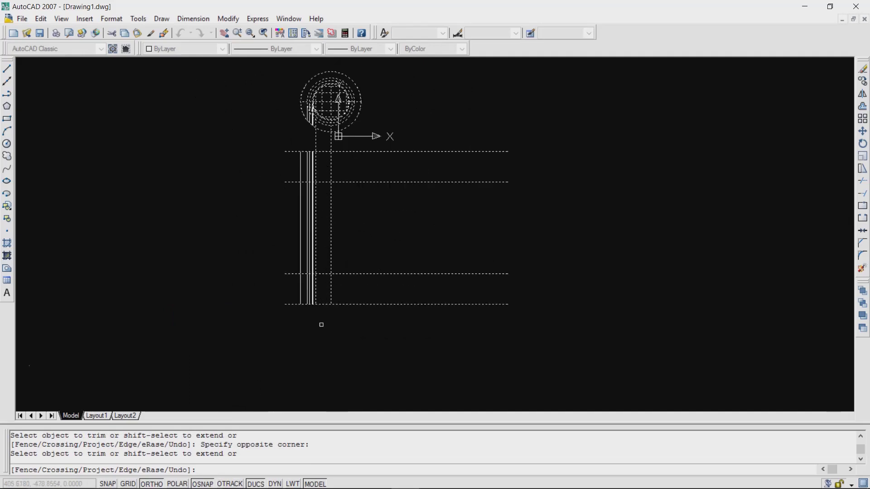
- Trim the five circle projection lines between the two lowest horizontal lines, plus the lowest line's portion between the two outermost projections
{"action": "left_click", "coordinate": [315, 243]}
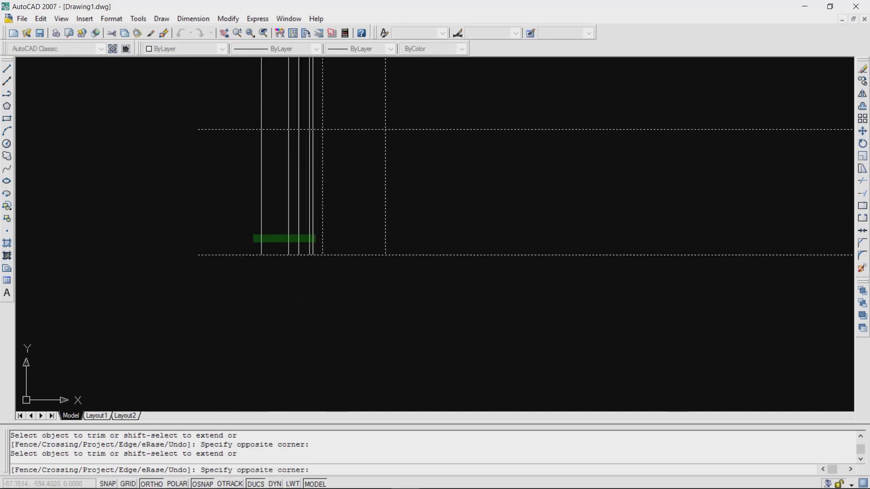
{"action": "left_click", "coordinate": [249, 232]}
{"action": "left_click", "coordinate": [282, 228]}
{"action": "left_click", "coordinate": [262, 318]}
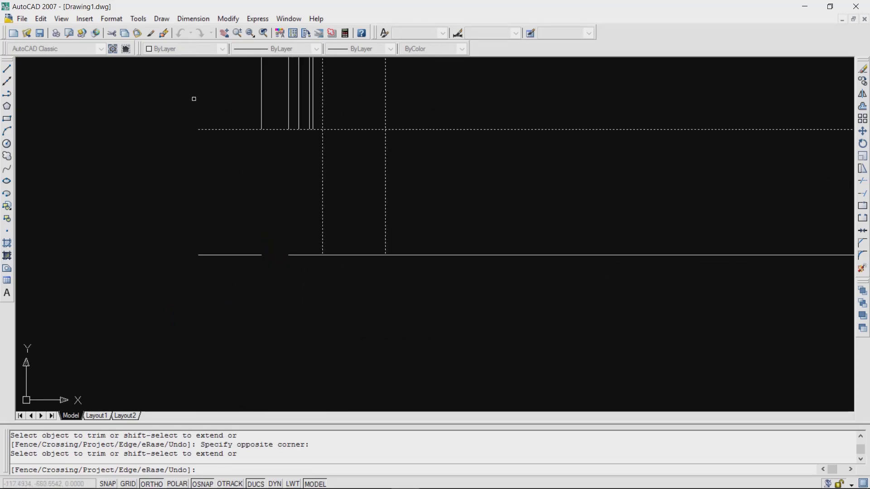
- Trim the overhanging left ends of the three upper horizontal lines back to the outermost circle's projection line
{"action": "left_click", "coordinate": [231, 118]}
{"action": "left_click", "coordinate": [216, 159]}
{"action": "scroll", "coordinate": [258, 217], "scroll_direction": "down", "scroll_amount": 5}
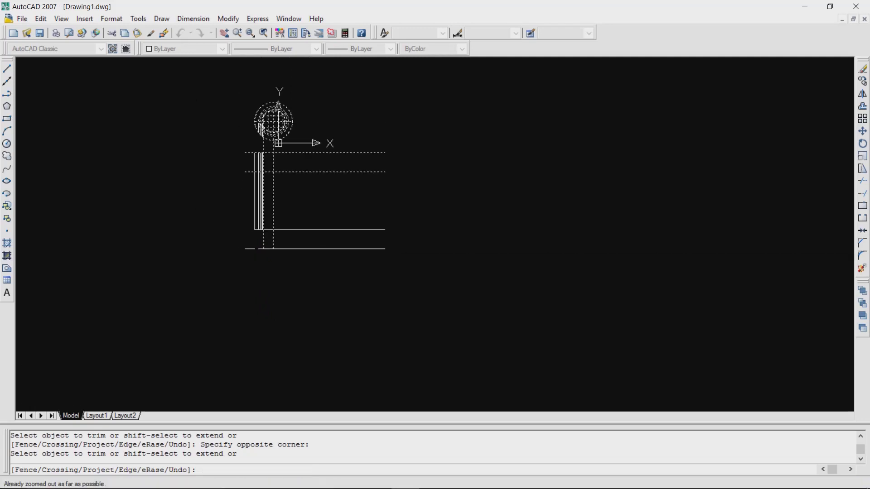
{"action": "scroll", "coordinate": [240, 126], "scroll_direction": "up", "scroll_amount": 5}
{"action": "left_click", "coordinate": [276, 243]}
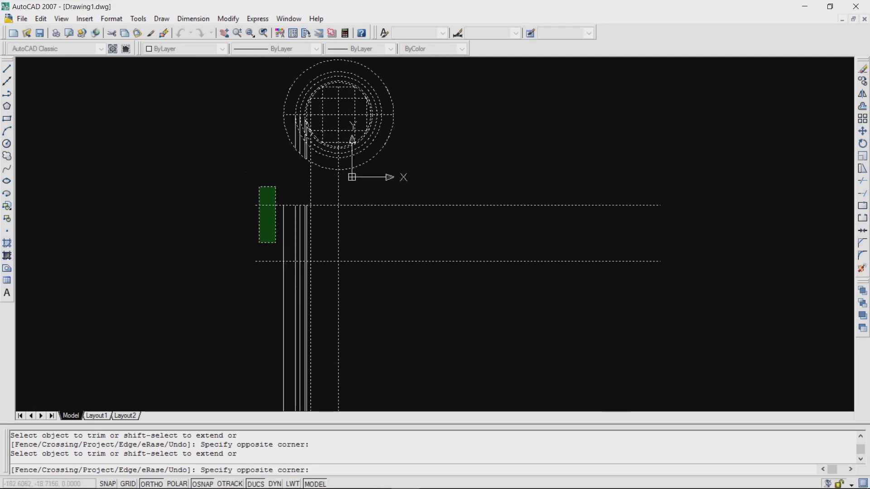
{"action": "left_click", "coordinate": [258, 186]}
- Trim the five circle projection lines between the two upper horizontal lines, plus a short portion of the uppermost line left of the grid edge
{"action": "scroll", "coordinate": [317, 258], "scroll_direction": "up", "scroll_amount": 8}
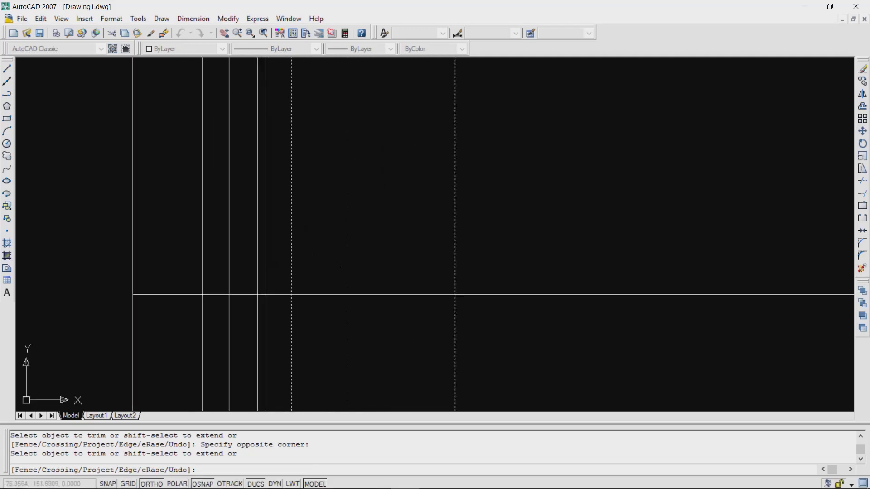
{"action": "left_click", "coordinate": [278, 250]}
{"action": "left_click", "coordinate": [111, 226]}
{"action": "scroll", "coordinate": [215, 226], "scroll_direction": "down", "scroll_amount": 8}
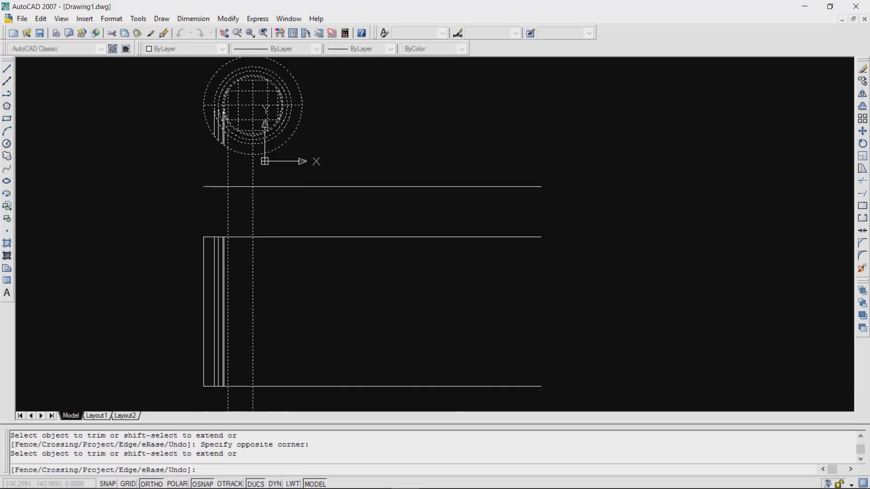
{"action": "left_click", "coordinate": [209, 214]}
{"action": "key", "text": "Escape"}
- Erase the detached left stubs of the uppermost and lowest horizontal lines
{"action": "left_click", "coordinate": [209, 187]}
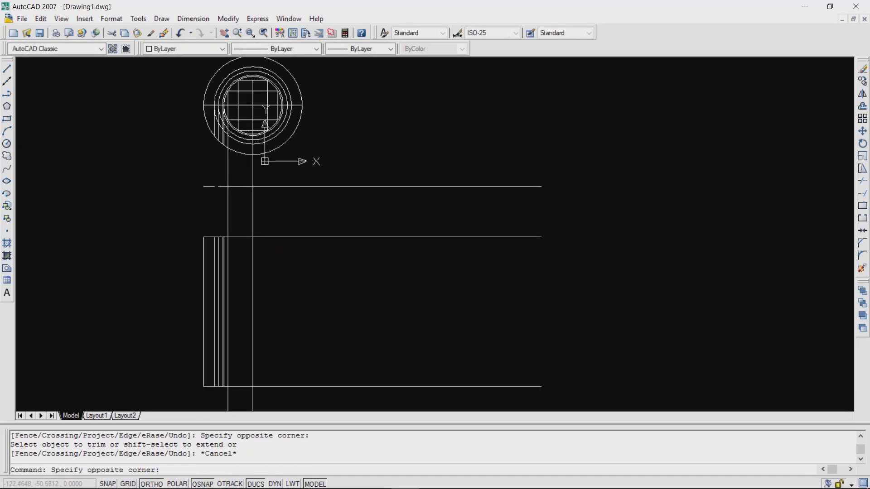
{"action": "left_click", "coordinate": [208, 186]}
{"action": "key", "text": "Delete"}
{"action": "scroll", "coordinate": [217, 262], "scroll_direction": "down", "scroll_amount": 3}
{"action": "scroll", "coordinate": [211, 229], "scroll_direction": "up", "scroll_amount": 4}
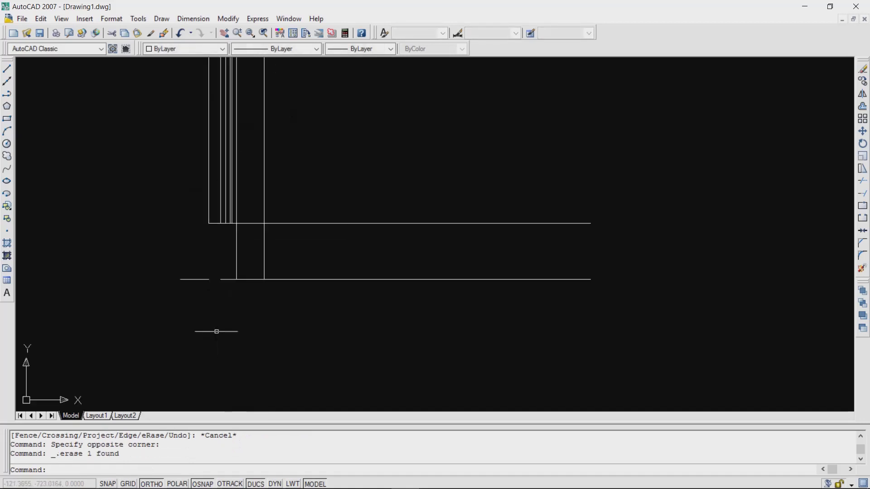
{"action": "left_click", "coordinate": [202, 280]}
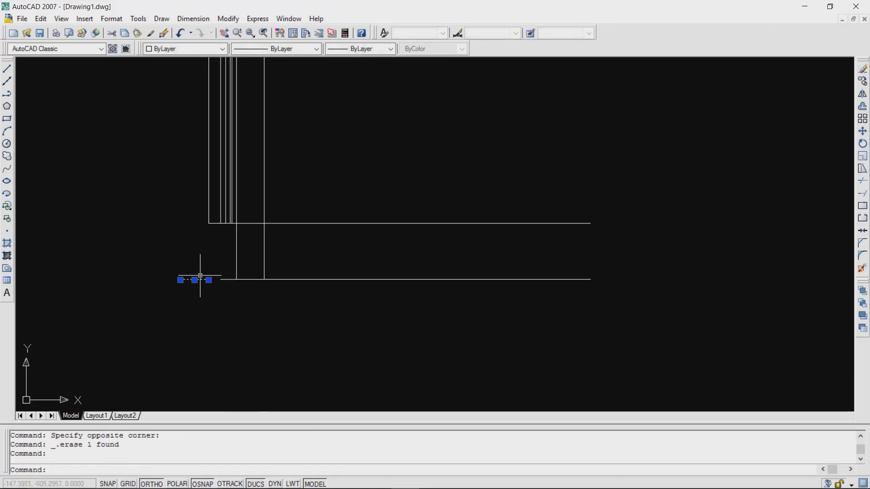
{"action": "key", "text": "Delete"}
- Using all objects as cutting edges, trim the uppermost and lowest horizontal lines back to the grid edge's projection line
{"action": "key", "text": "ctrl+a"}
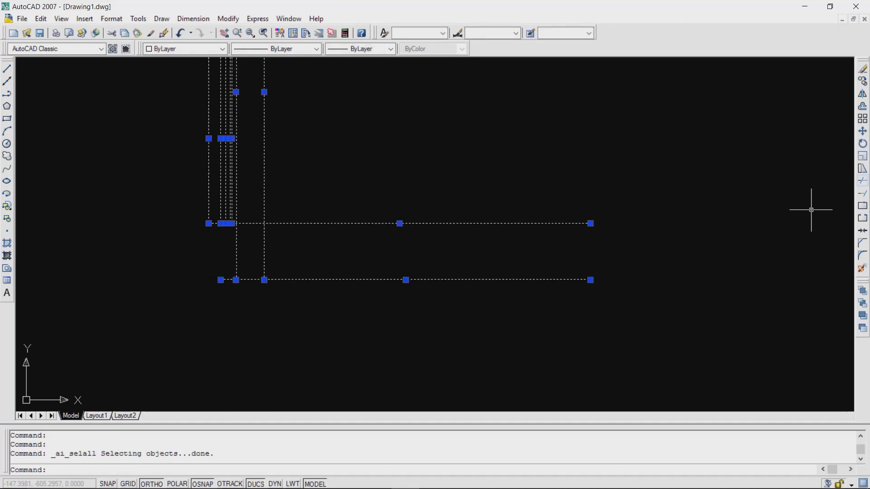
{"action": "left_click", "coordinate": [862, 194]}
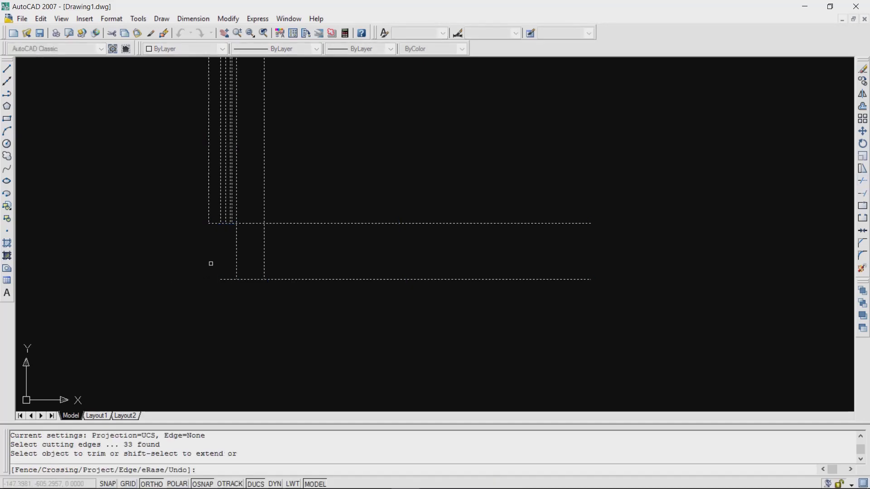
{"action": "left_click", "coordinate": [232, 265]}
{"action": "left_click", "coordinate": [216, 295]}
{"action": "scroll", "coordinate": [231, 293], "scroll_direction": "down", "scroll_amount": 5}
{"action": "scroll", "coordinate": [204, 168], "scroll_direction": "up", "scroll_amount": 6}
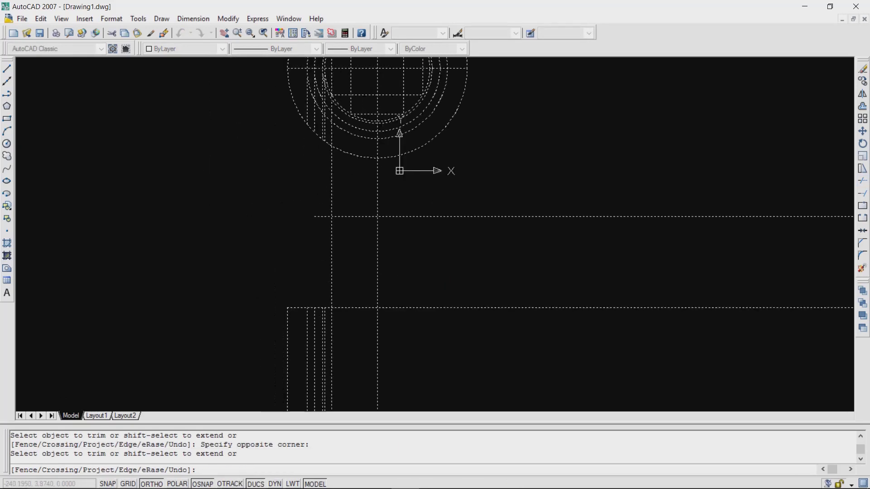
{"action": "left_click", "coordinate": [413, 231]}
{"action": "left_click", "coordinate": [378, 290]}
{"action": "scroll", "coordinate": [427, 204], "scroll_direction": "down", "scroll_amount": 5}
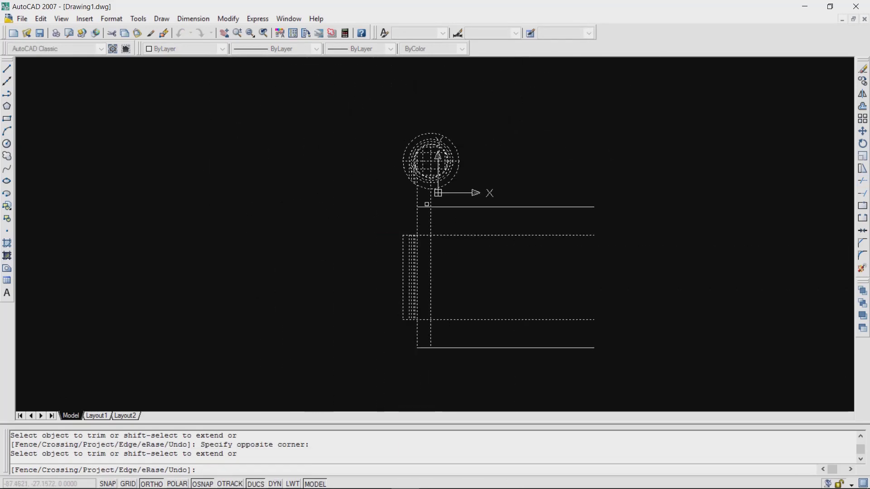
{"action": "scroll", "coordinate": [438, 152], "scroll_direction": "up", "scroll_amount": 3}
{"action": "scroll", "coordinate": [438, 152], "scroll_direction": "up", "scroll_amount": 5}
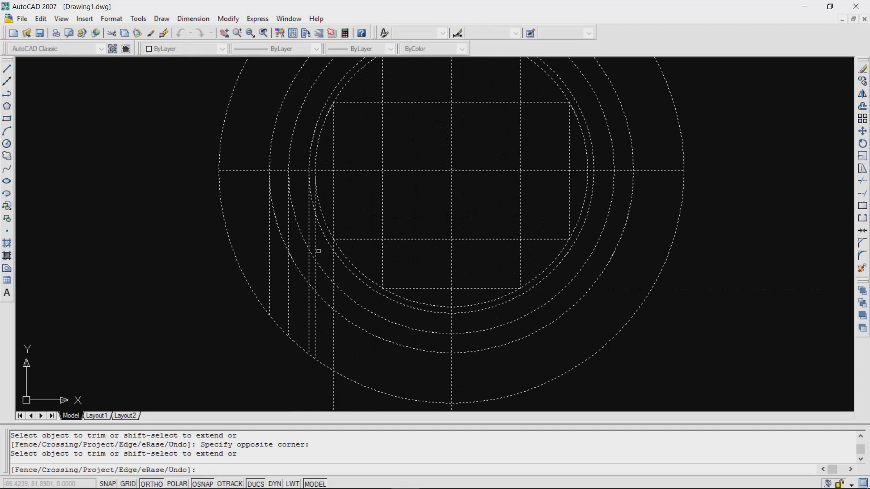
{"action": "key", "text": "Escape"}
- Erase the four leftover circle projection segments inside the top view
{"action": "scroll", "coordinate": [313, 244], "scroll_direction": "up", "scroll_amount": 2}
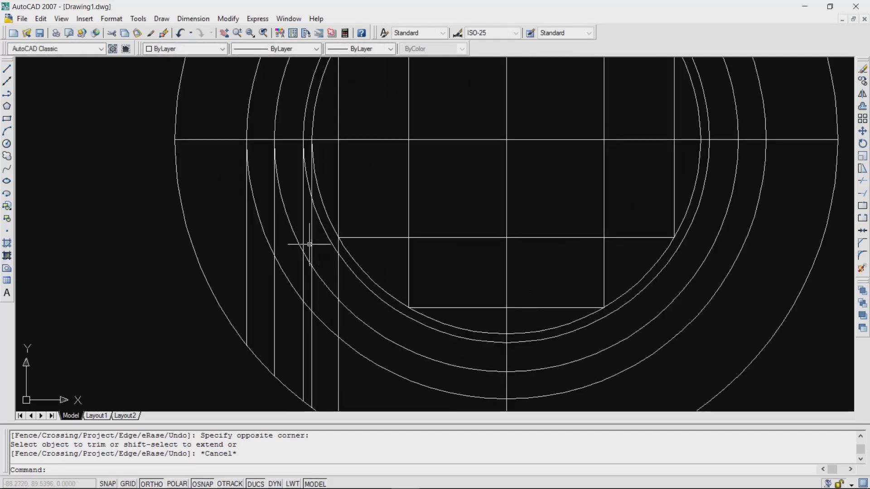
{"action": "left_click", "coordinate": [313, 245]}
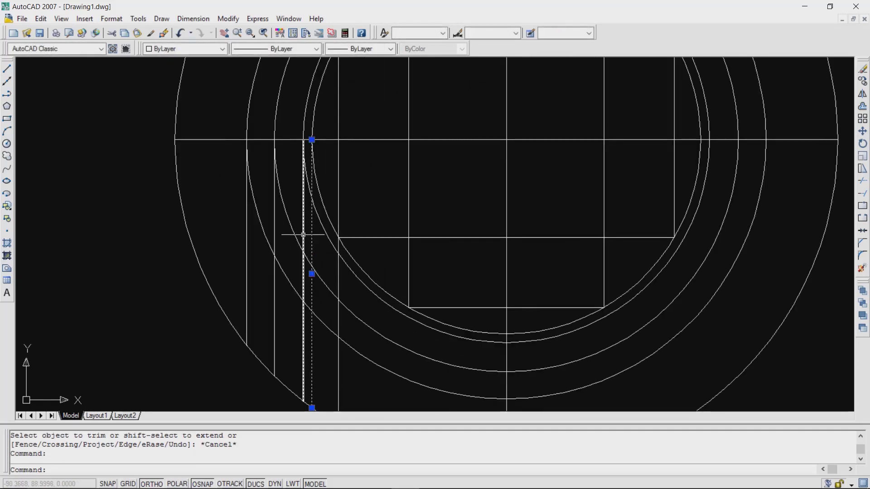
{"action": "left_click", "coordinate": [303, 237]}
{"action": "left_click", "coordinate": [274, 235]}
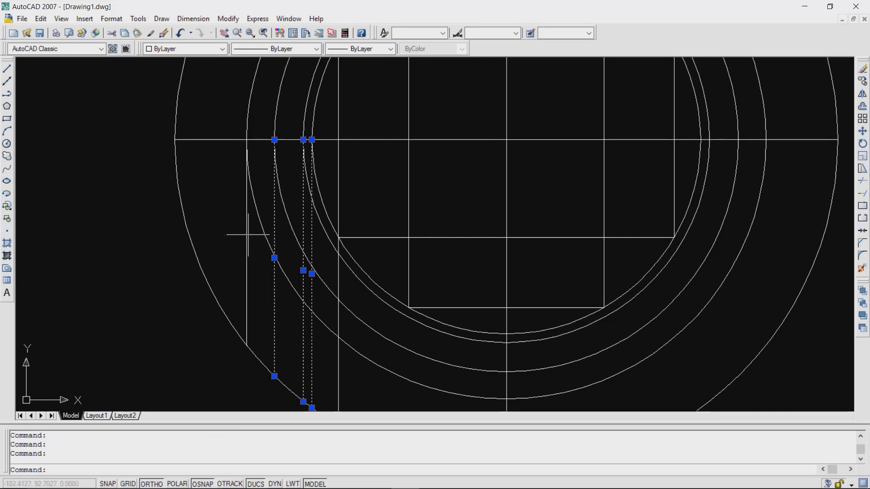
{"action": "left_click", "coordinate": [245, 236]}
{"action": "key", "text": "Delete"}
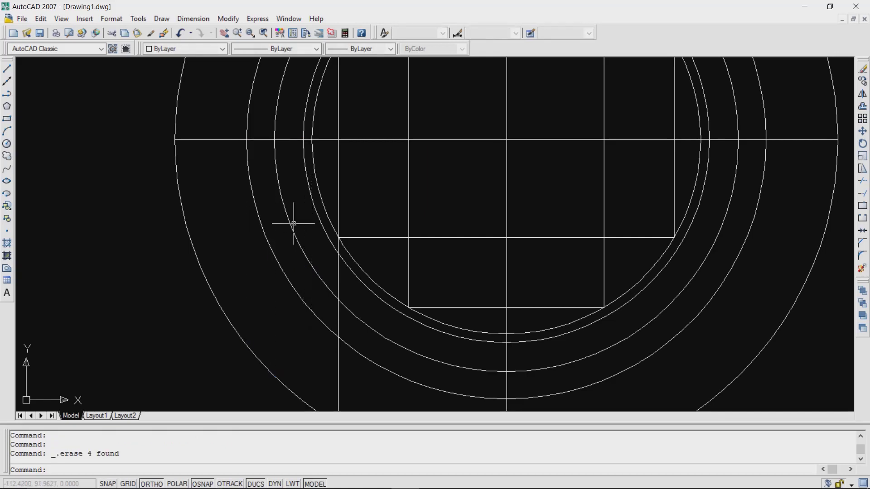
- Trim the grid edge's projection line between the outermost circle and the uppermost horizontal line, and erase its remnant inside the top view
{"action": "scroll", "coordinate": [291, 227], "scroll_direction": "down", "scroll_amount": 10}
{"action": "scroll", "coordinate": [332, 310], "scroll_direction": "up", "scroll_amount": 4}
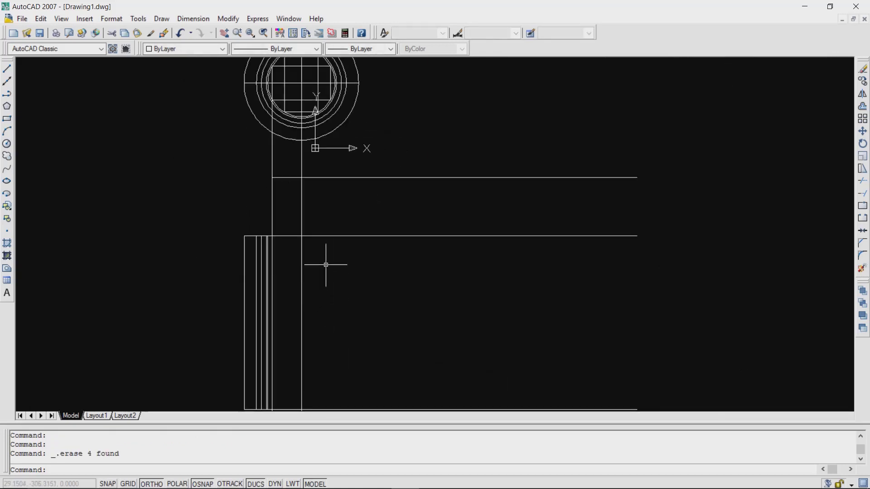
{"action": "scroll", "coordinate": [324, 264], "scroll_direction": "down", "scroll_amount": 4}
{"action": "scroll", "coordinate": [313, 227], "scroll_direction": "up", "scroll_amount": 1}
{"action": "scroll", "coordinate": [293, 168], "scroll_direction": "up", "scroll_amount": 6}
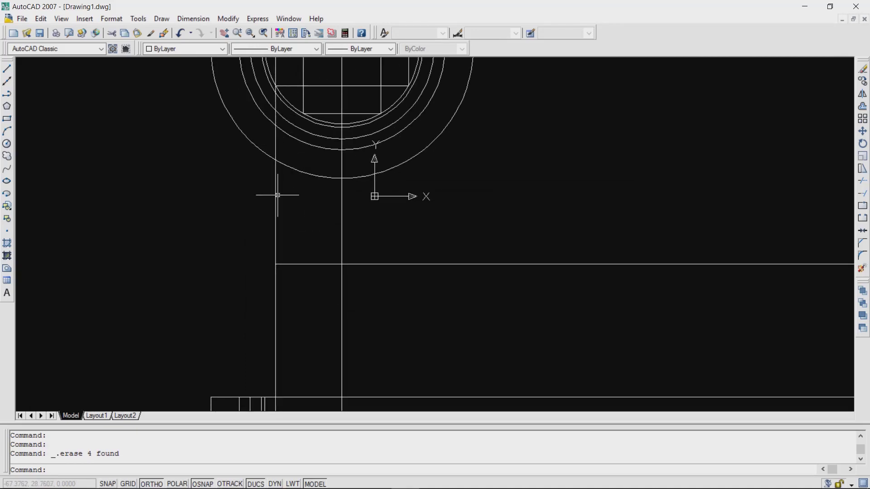
{"action": "key", "text": "ctrl+a"}
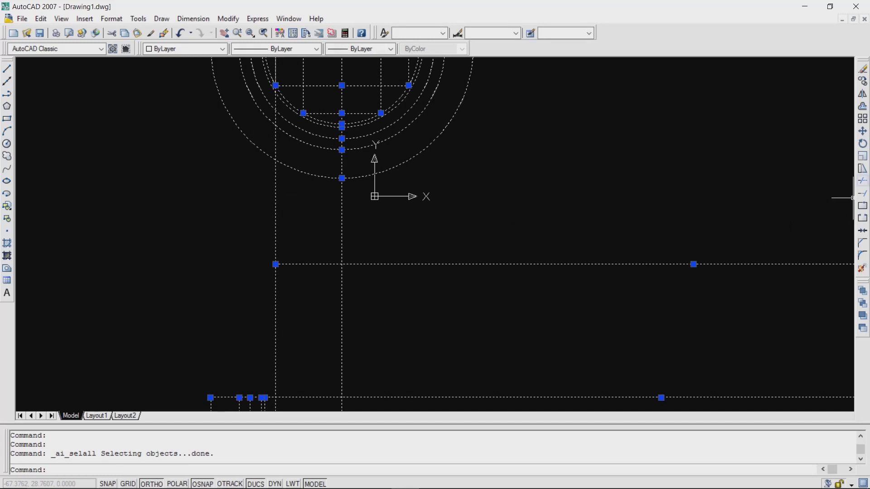
{"action": "left_click", "coordinate": [862, 181]}
{"action": "left_click", "coordinate": [276, 243]}
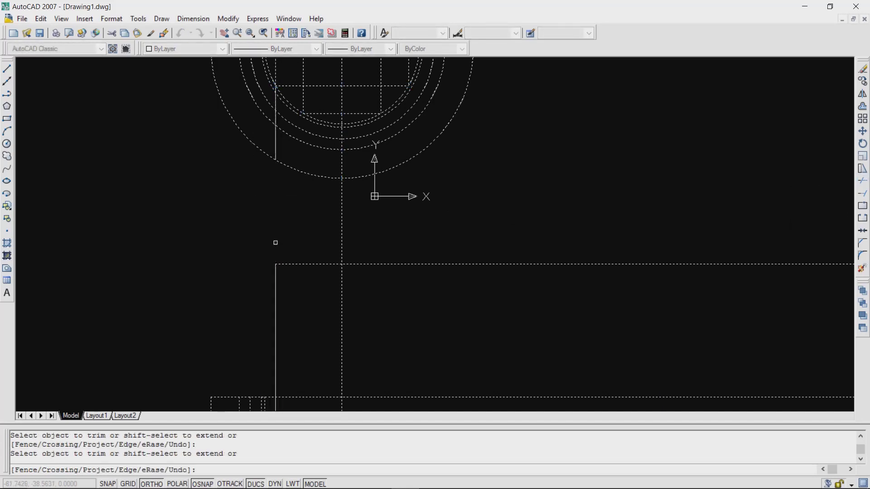
{"action": "key", "text": "Escape"}
{"action": "left_click", "coordinate": [276, 148]}
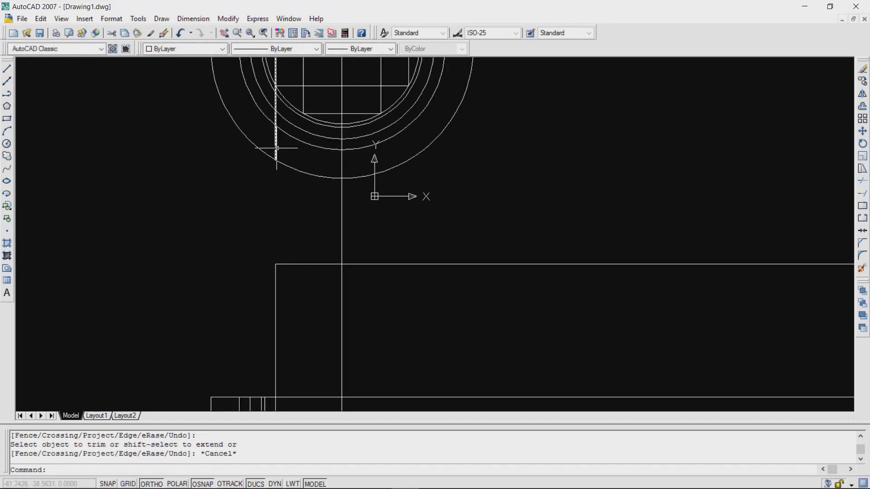
{"action": "key", "text": "Delete"}
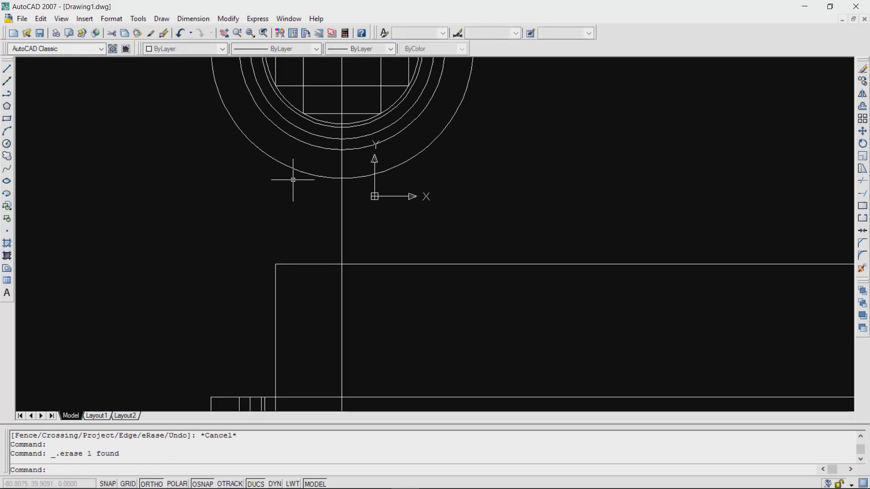
- Set up a hatch with the predefined ANSI31 pattern at scale 2
{"action": "scroll", "coordinate": [292, 179], "scroll_direction": "down", "scroll_amount": 8}
{"action": "scroll", "coordinate": [303, 176], "scroll_direction": "up", "scroll_amount": 6}
{"action": "scroll", "coordinate": [312, 180], "scroll_direction": "down", "scroll_amount": 1}
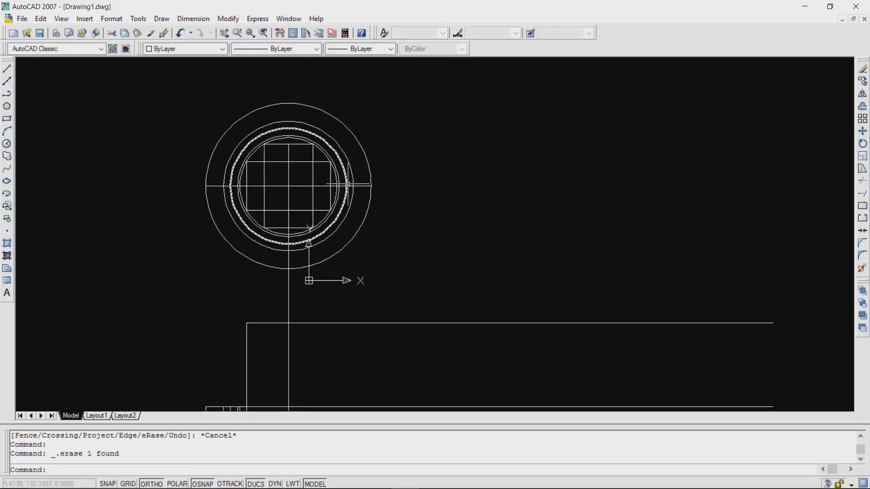
{"action": "scroll", "coordinate": [326, 183], "scroll_direction": "up", "scroll_amount": 4}
{"action": "scroll", "coordinate": [308, 154], "scroll_direction": "down", "scroll_amount": 5}
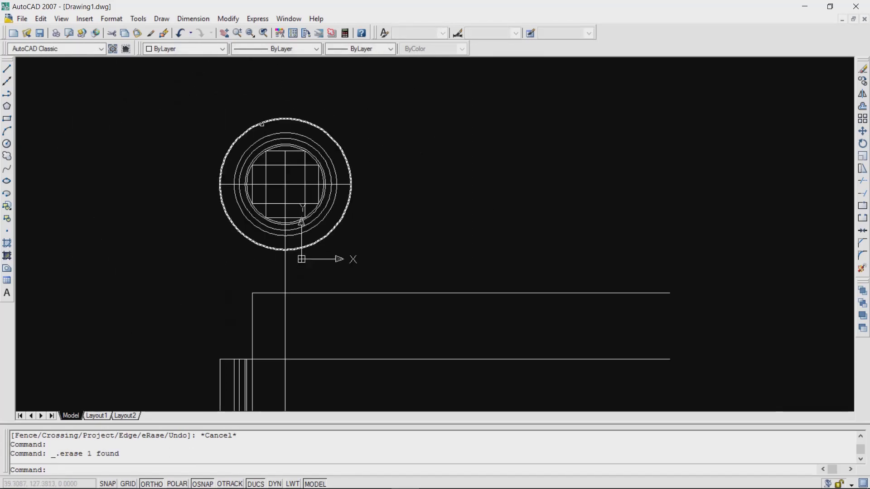
{"action": "scroll", "coordinate": [245, 132], "scroll_direction": "up", "scroll_amount": 2}
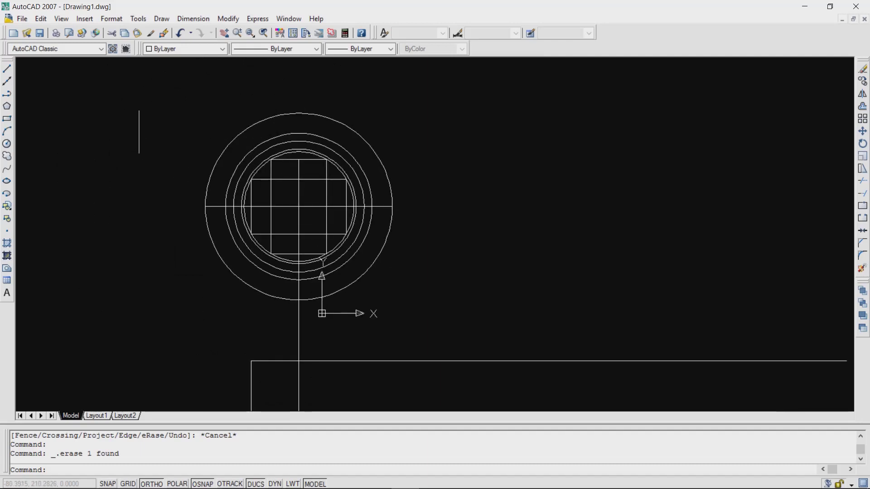
{"action": "left_click", "coordinate": [6, 243]}
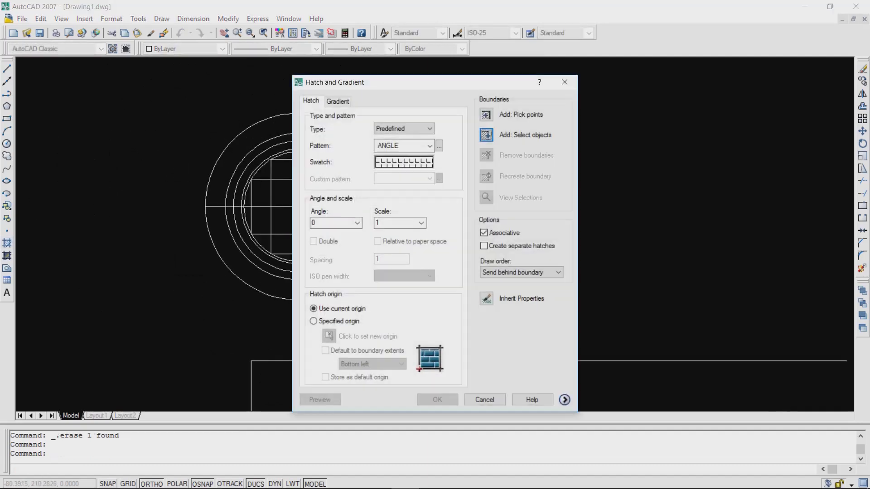
{"action": "left_click", "coordinate": [429, 146]}
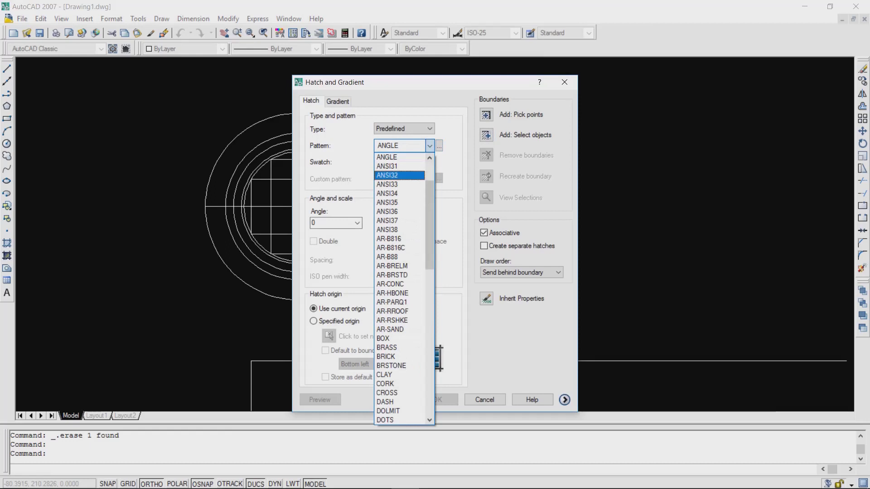
{"action": "key", "text": "Return"}
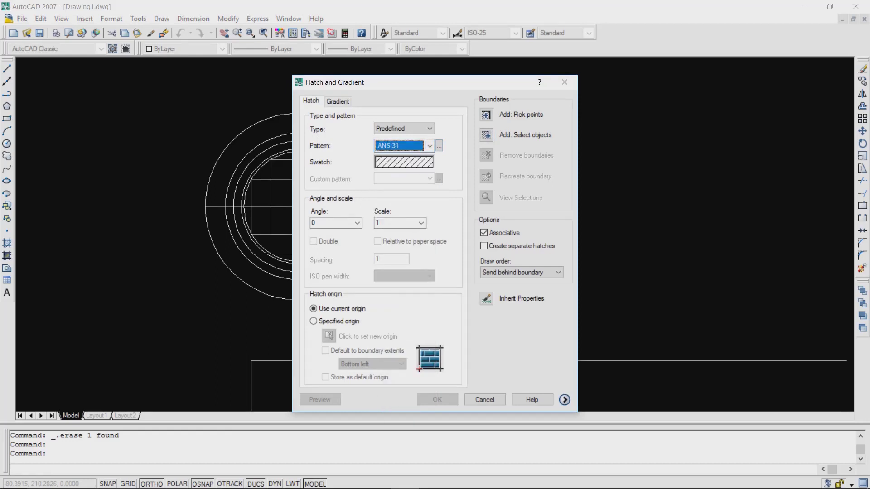
{"action": "left_click", "coordinate": [421, 223]}
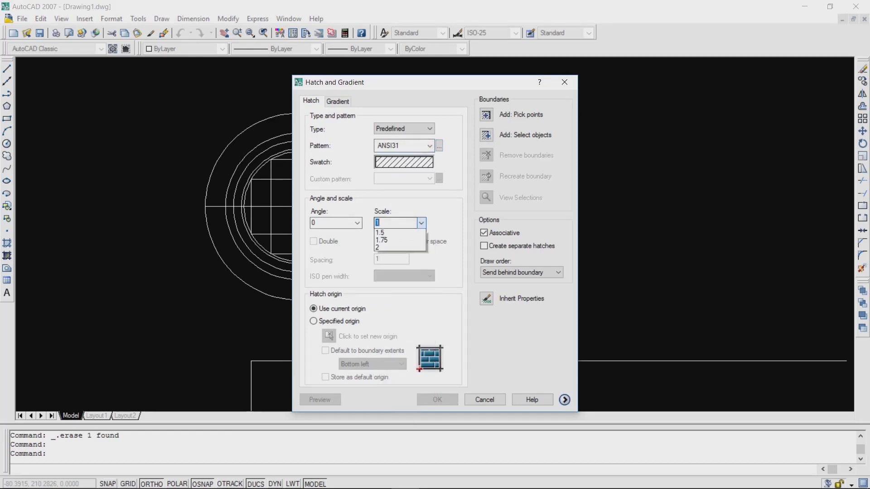
{"action": "left_click", "coordinate": [396, 286]}
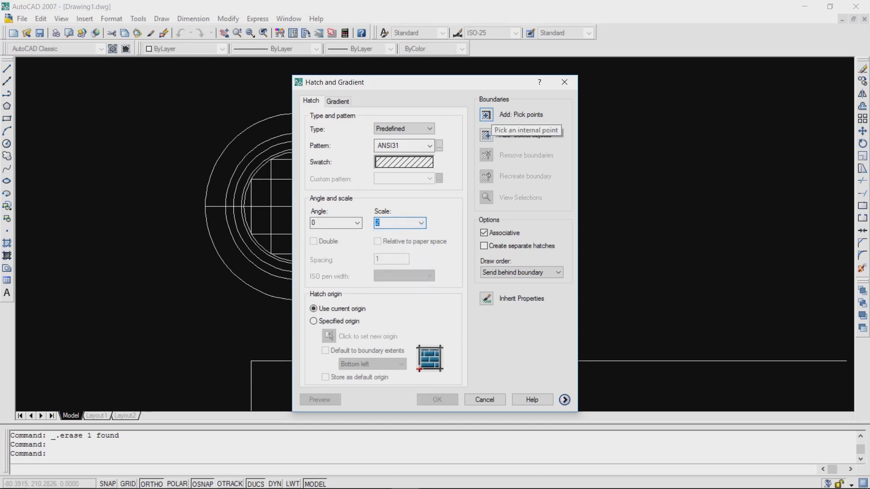
- Apply the hatch to all quarters of the top view's outer ring, between the outermost and second circles
{"action": "left_click", "coordinate": [521, 114]}
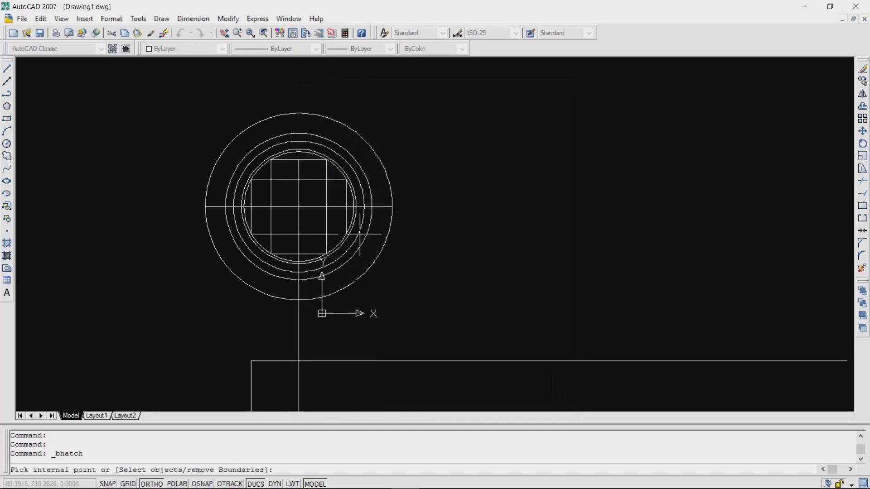
{"action": "left_click", "coordinate": [378, 232]}
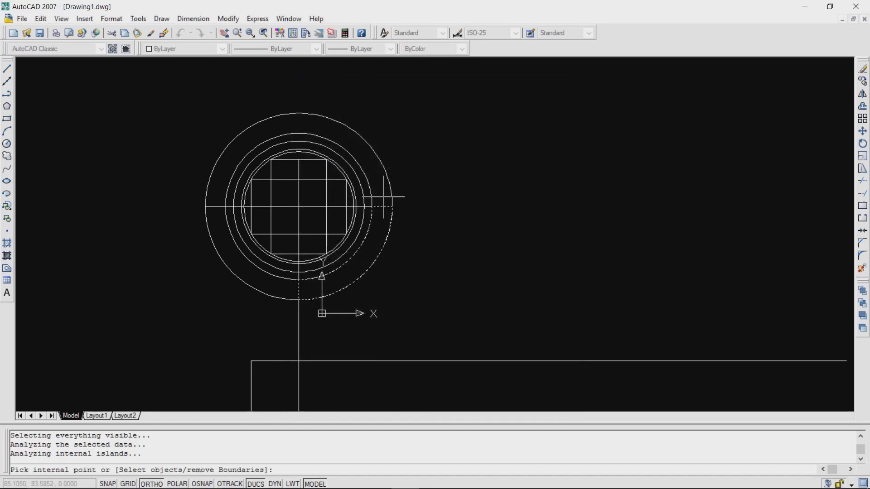
{"action": "left_click", "coordinate": [255, 281]}
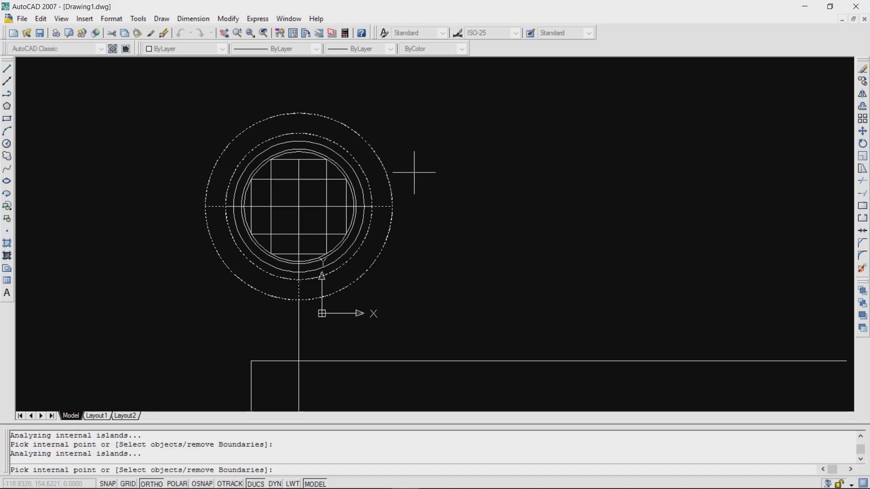
{"action": "key", "text": "Return"}
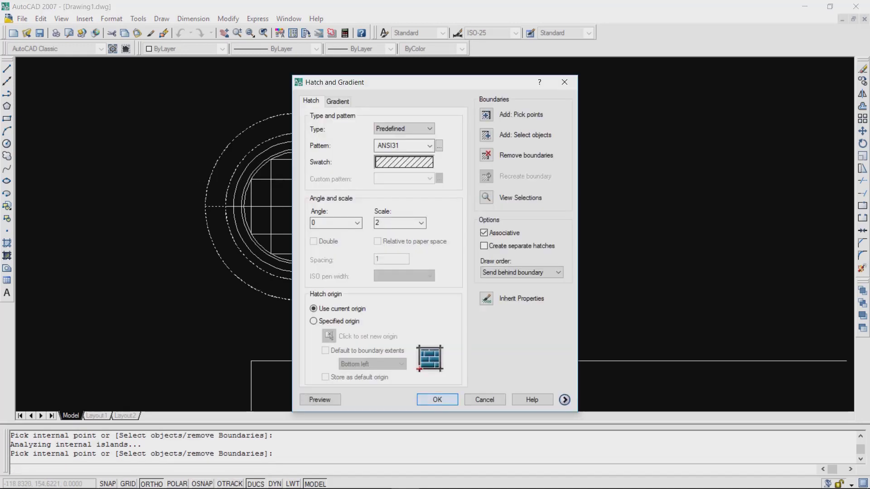
{"action": "left_click", "coordinate": [437, 400]}
{"action": "scroll", "coordinate": [383, 250], "scroll_direction": "down", "scroll_amount": 8}
{"action": "scroll", "coordinate": [388, 235], "scroll_direction": "up", "scroll_amount": 8}
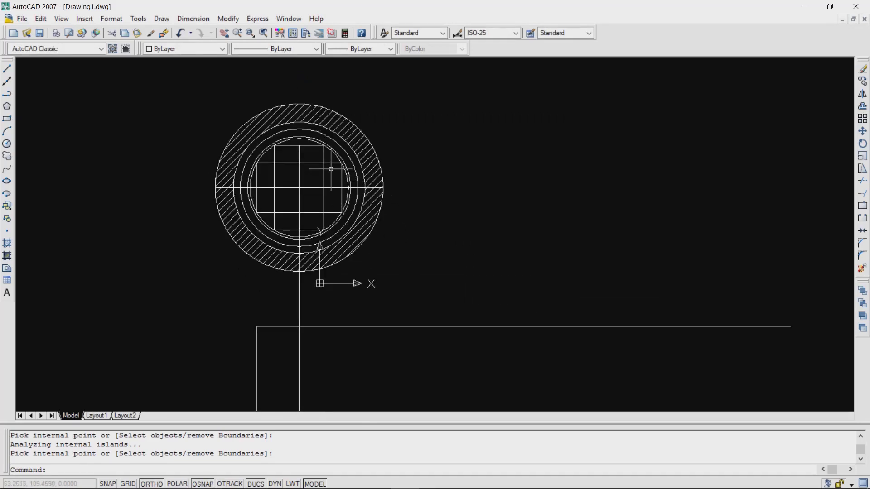
- Hatch the top view's ring between the third and fourth circles from outside with the ANSI37 pattern at scale 2
{"action": "scroll", "coordinate": [280, 169], "scroll_direction": "up", "scroll_amount": 2}
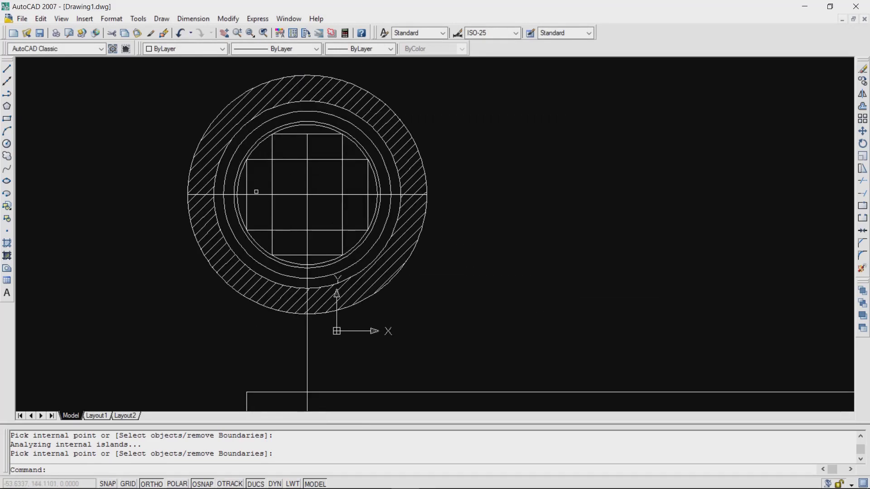
{"action": "scroll", "coordinate": [256, 192], "scroll_direction": "up", "scroll_amount": 2}
{"action": "key", "text": "Return"}
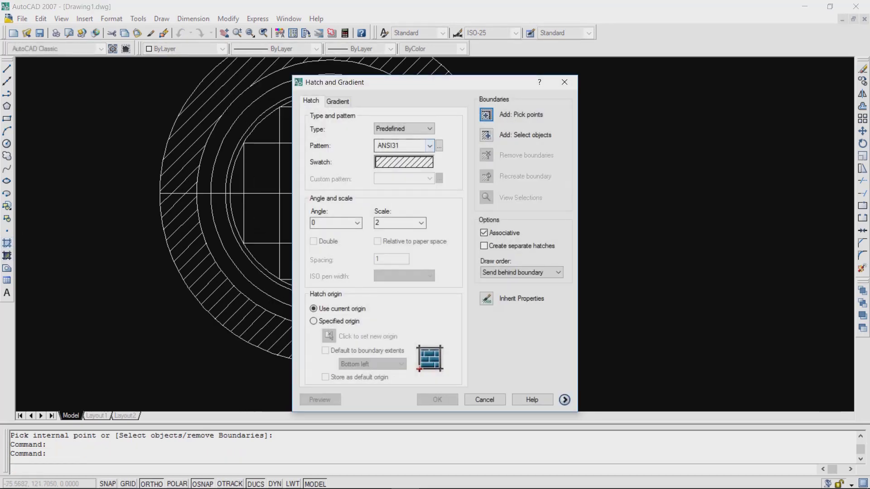
{"action": "left_click", "coordinate": [429, 145]}
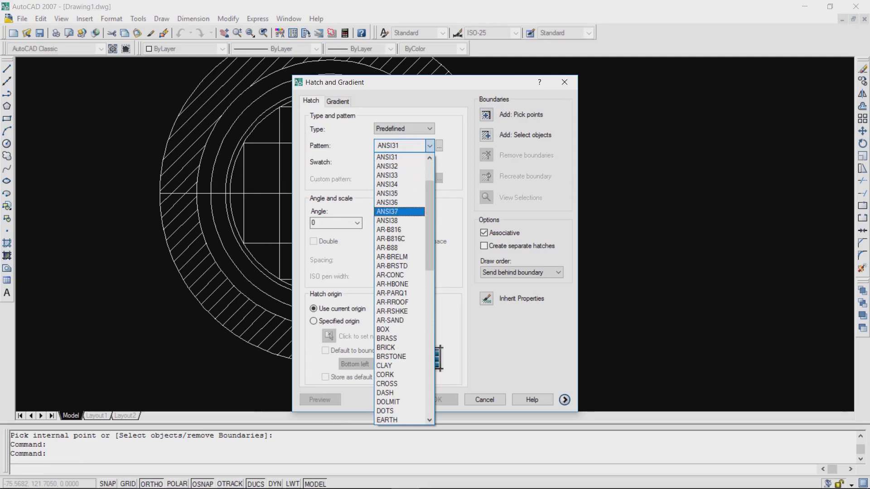
{"action": "left_click", "coordinate": [387, 212]}
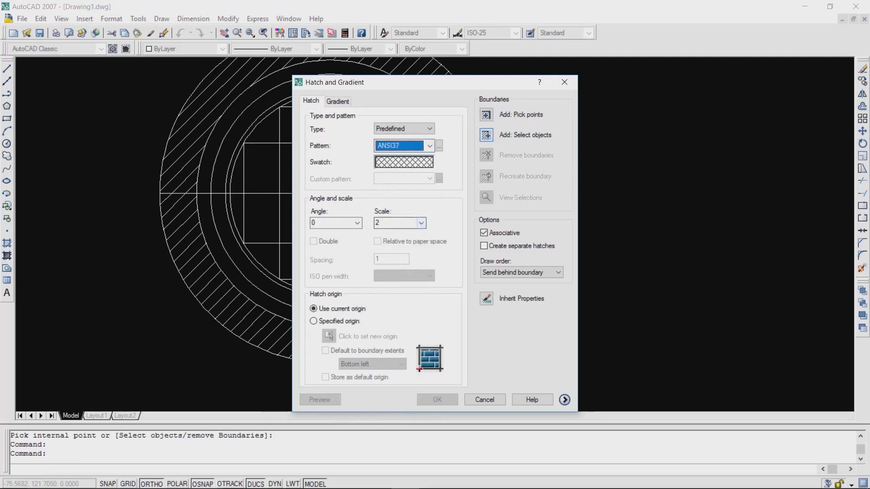
{"action": "left_click", "coordinate": [486, 115]}
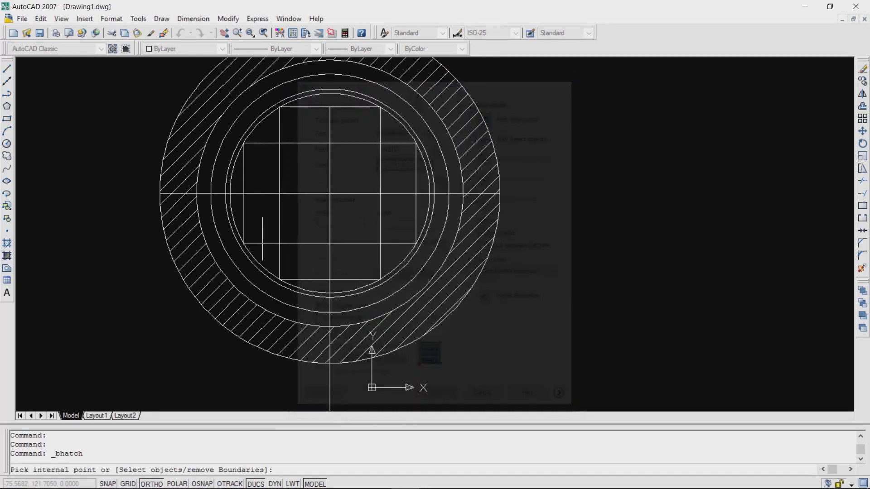
{"action": "left_click", "coordinate": [242, 254]}
{"action": "left_click", "coordinate": [375, 290]}
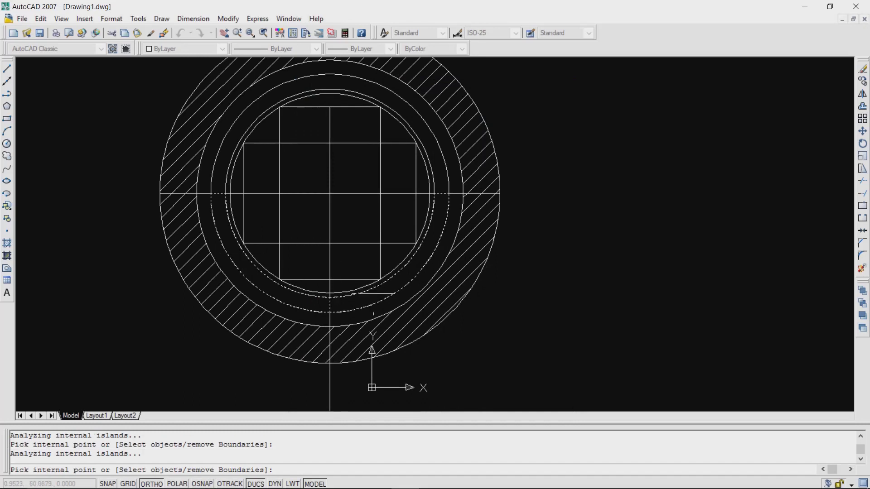
{"action": "left_click", "coordinate": [425, 135]}
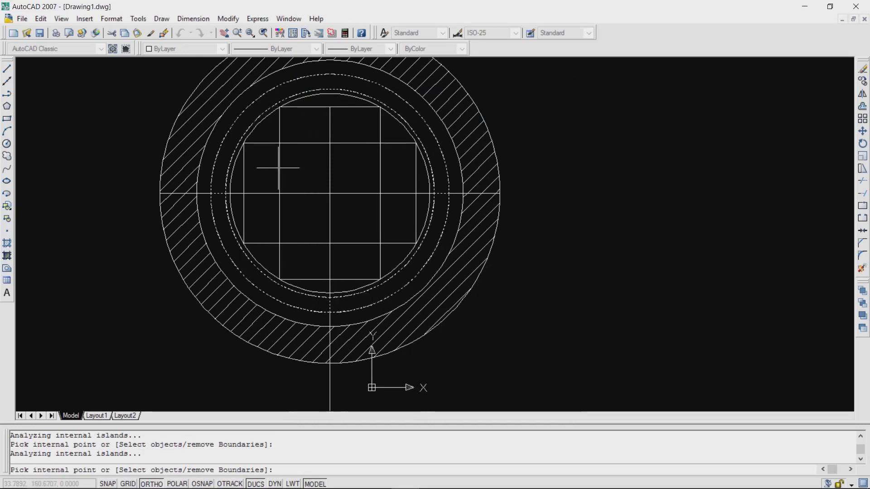
{"action": "key", "text": "Return"}
{"action": "left_click", "coordinate": [437, 400]}
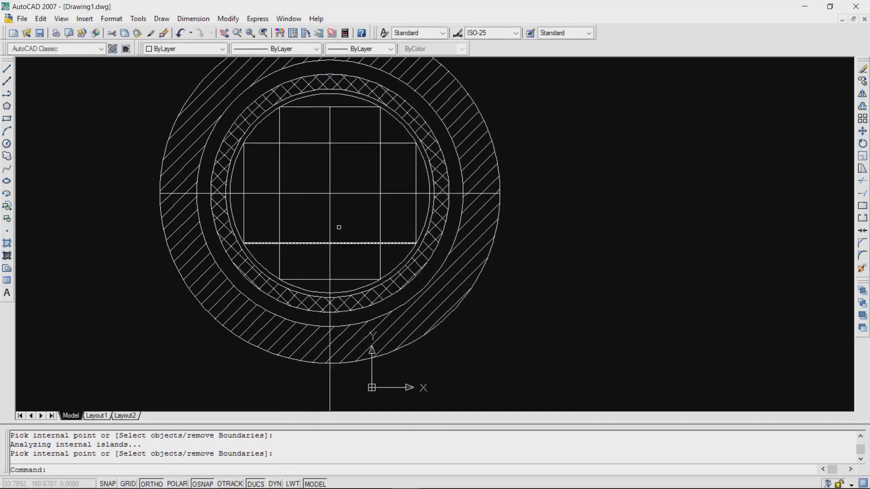
- Examine the hatched rings of the top view and the corresponding vertical strips in the front view
{"action": "scroll", "coordinate": [359, 239], "scroll_direction": "down", "scroll_amount": 5}
{"action": "scroll", "coordinate": [360, 239], "scroll_direction": "up", "scroll_amount": 4}
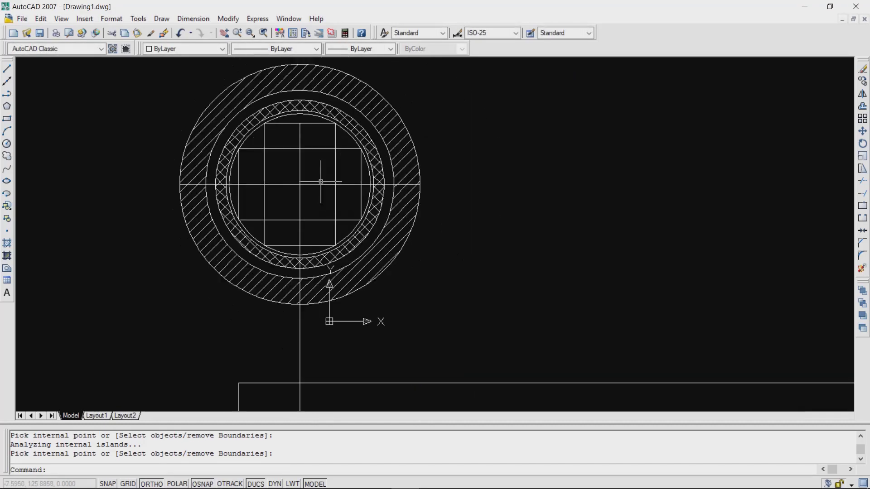
{"action": "scroll", "coordinate": [309, 165], "scroll_direction": "down", "scroll_amount": 6}
{"action": "scroll", "coordinate": [289, 285], "scroll_direction": "up", "scroll_amount": 6}
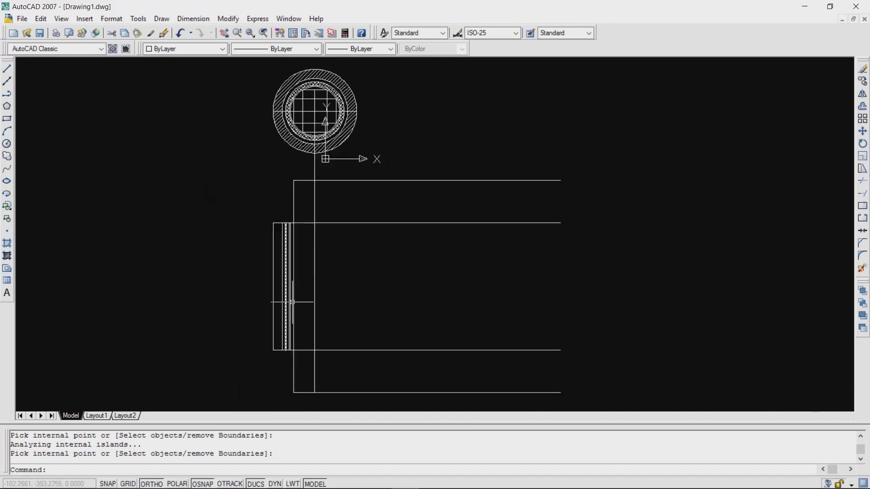
{"action": "scroll", "coordinate": [289, 285], "scroll_direction": "down", "scroll_amount": 4}
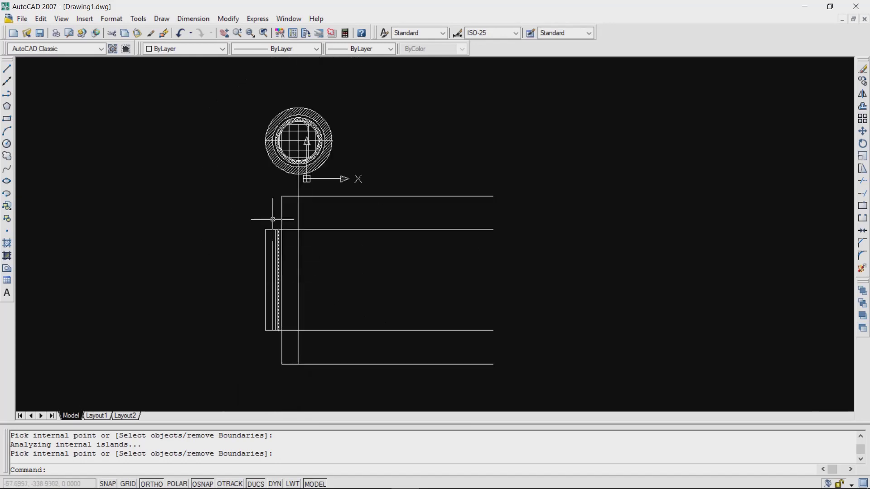
{"action": "scroll", "coordinate": [272, 220], "scroll_direction": "up", "scroll_amount": 3}
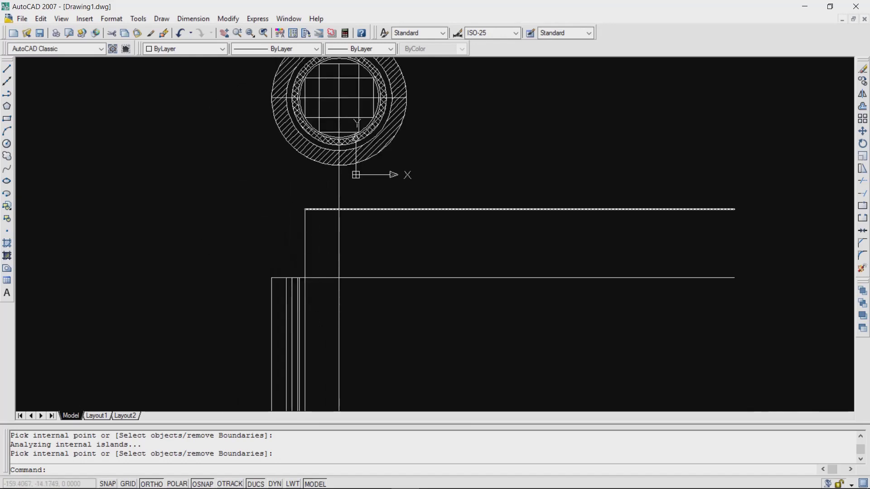
{"action": "scroll", "coordinate": [307, 182], "scroll_direction": "down", "scroll_amount": 2}
{"action": "scroll", "coordinate": [304, 185], "scroll_direction": "down", "scroll_amount": 2}
{"action": "scroll", "coordinate": [311, 240], "scroll_direction": "up", "scroll_amount": 3}
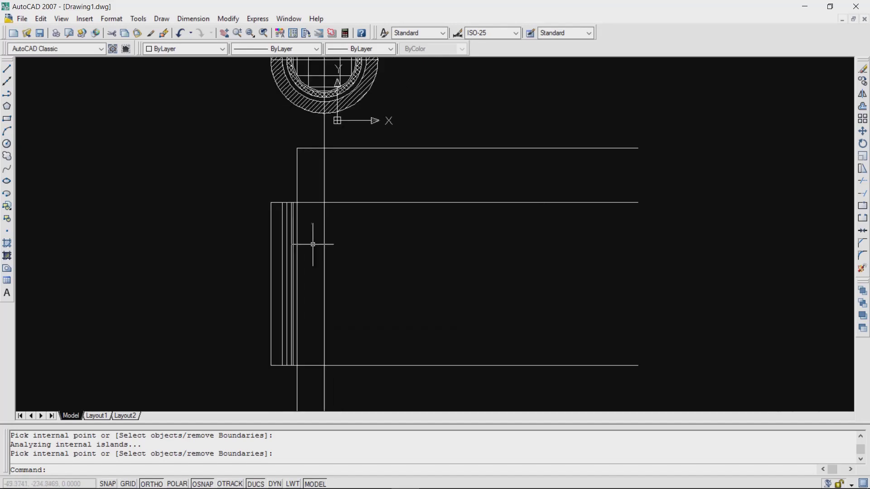
{"action": "scroll", "coordinate": [307, 88], "scroll_direction": "up", "scroll_amount": 4}
{"action": "scroll", "coordinate": [344, 132], "scroll_direction": "down", "scroll_amount": 5}
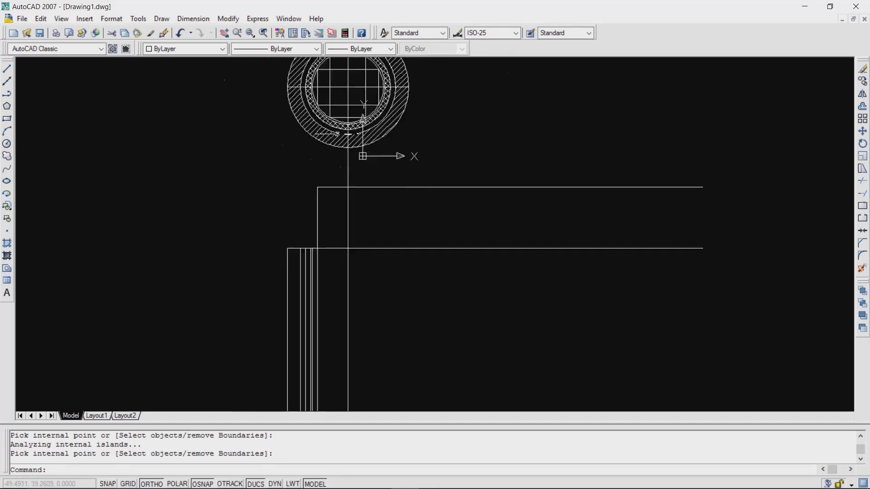
{"action": "scroll", "coordinate": [343, 107], "scroll_direction": "up", "scroll_amount": 2}
{"action": "scroll", "coordinate": [320, 306], "scroll_direction": "up", "scroll_amount": 4}
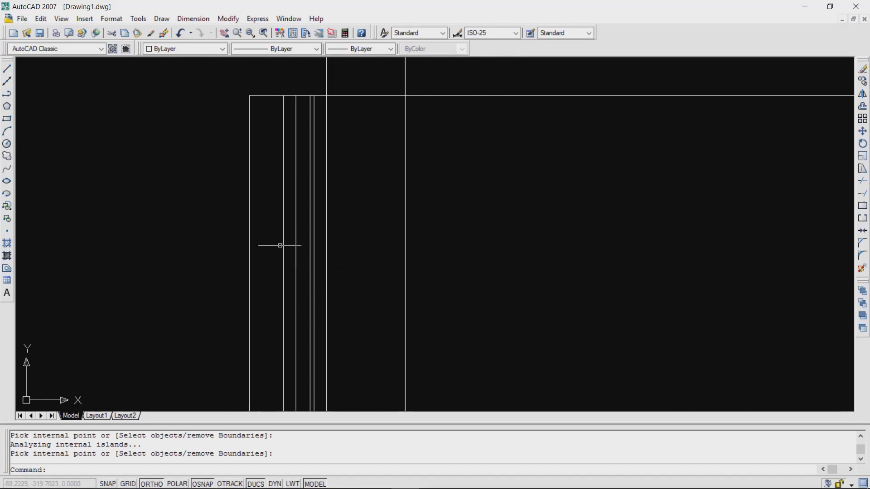
{"action": "scroll", "coordinate": [320, 132], "scroll_direction": "down", "scroll_amount": 3}
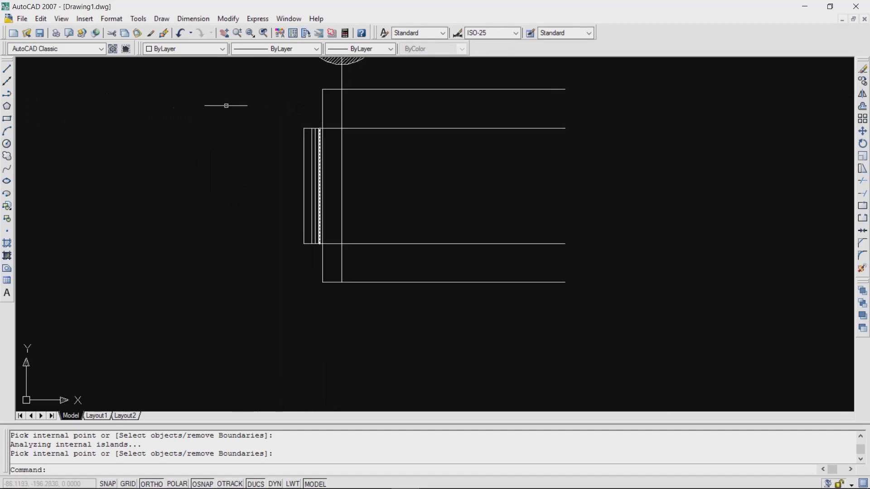
- Hatch the front view's strip between the third and fourth vertical lines from the outer edge with ANSI37 at scale 2
{"action": "key", "text": "Return"}
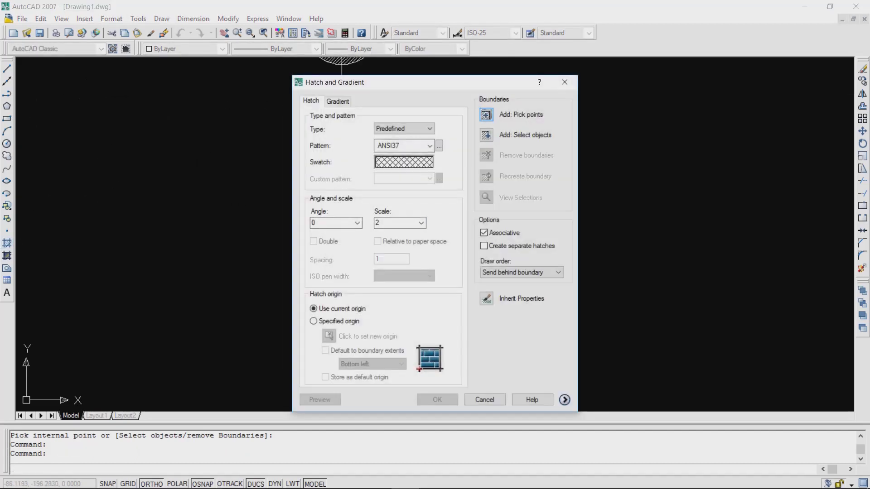
{"action": "left_click", "coordinate": [486, 115]}
{"action": "scroll", "coordinate": [314, 191], "scroll_direction": "up", "scroll_amount": 3}
{"action": "scroll", "coordinate": [319, 202], "scroll_direction": "up", "scroll_amount": 3}
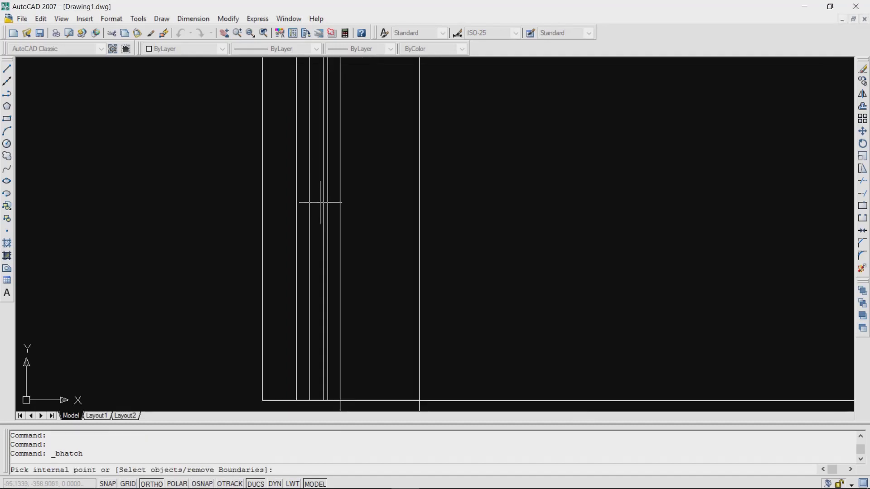
{"action": "left_click", "coordinate": [317, 225]}
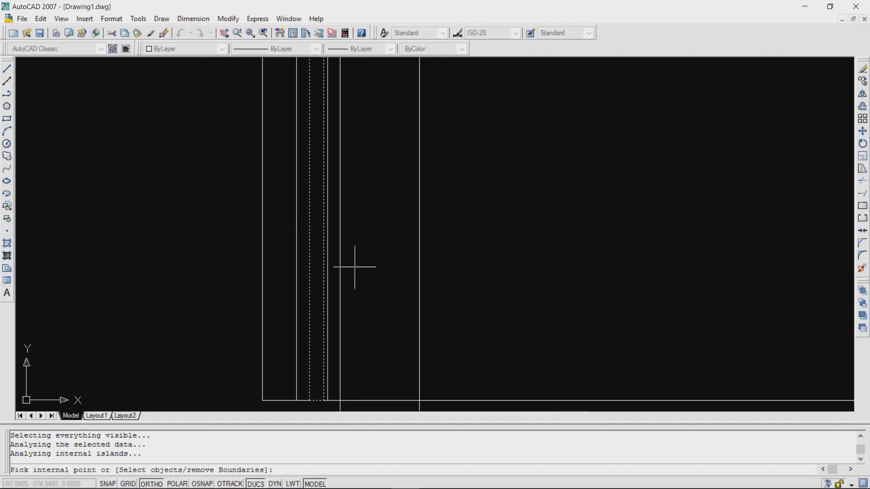
{"action": "scroll", "coordinate": [354, 267], "scroll_direction": "down", "scroll_amount": 5}
{"action": "scroll", "coordinate": [392, 204], "scroll_direction": "up", "scroll_amount": 3}
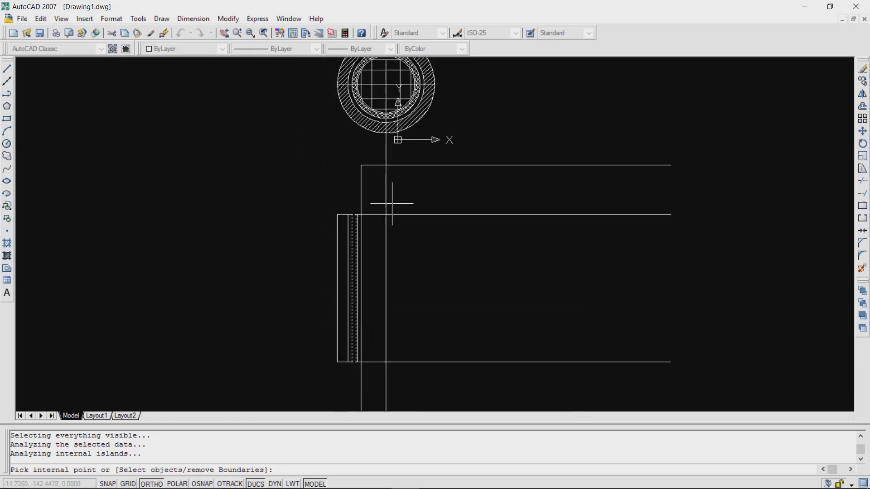
{"action": "key", "text": "Return"}
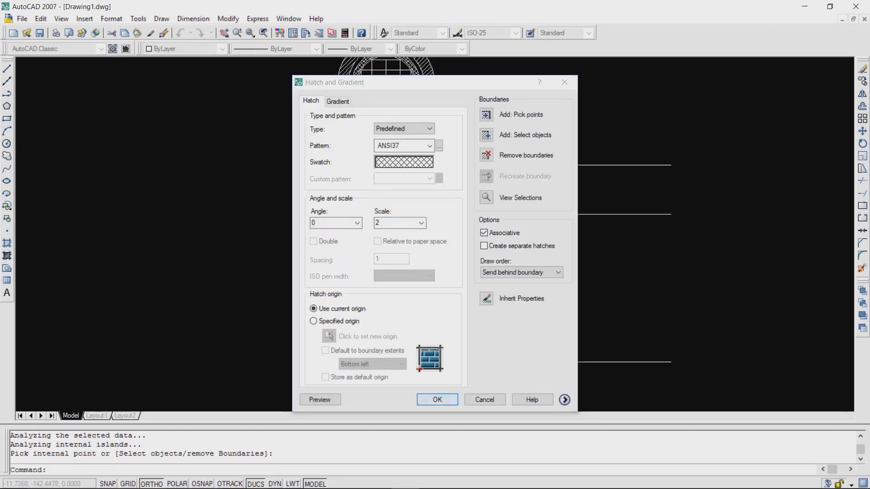
{"action": "key", "text": "Return"}
- Hatch the front view's outermost strip, between the first two vertical lines, with the ANSI31 pattern at scale 2
{"action": "scroll", "coordinate": [373, 295], "scroll_direction": "up", "scroll_amount": 5}
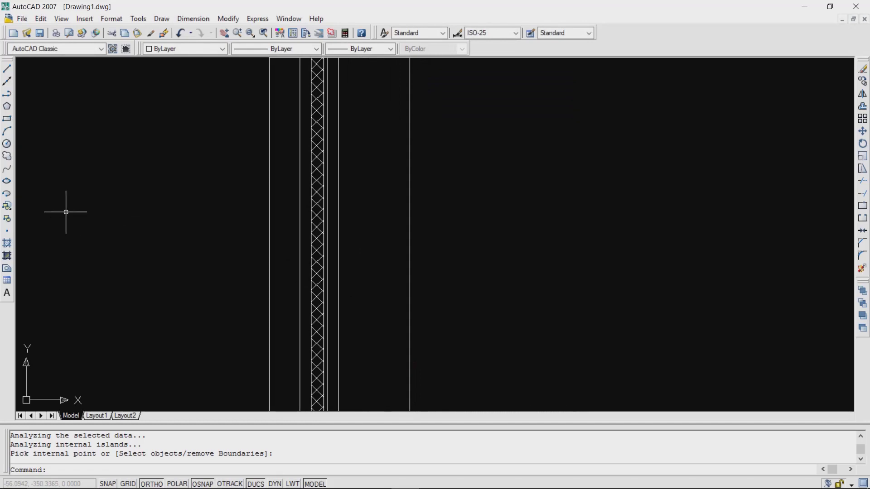
{"action": "key", "text": "Return"}
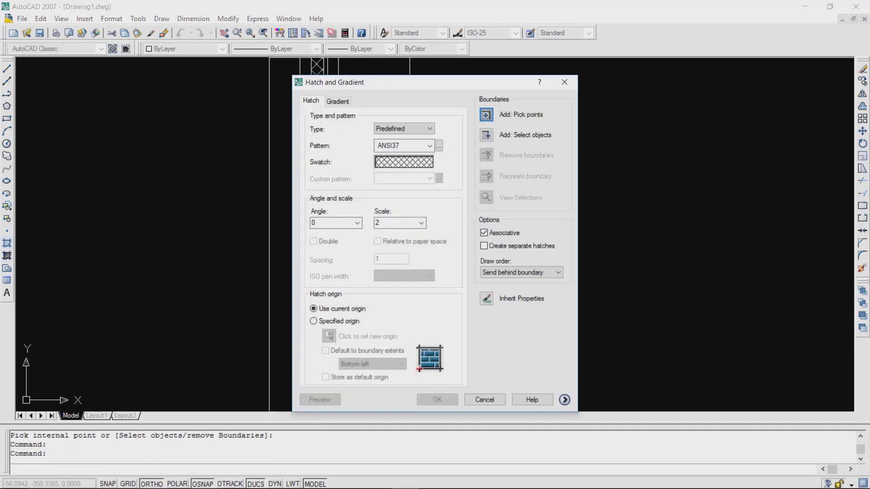
{"action": "left_click", "coordinate": [430, 145]}
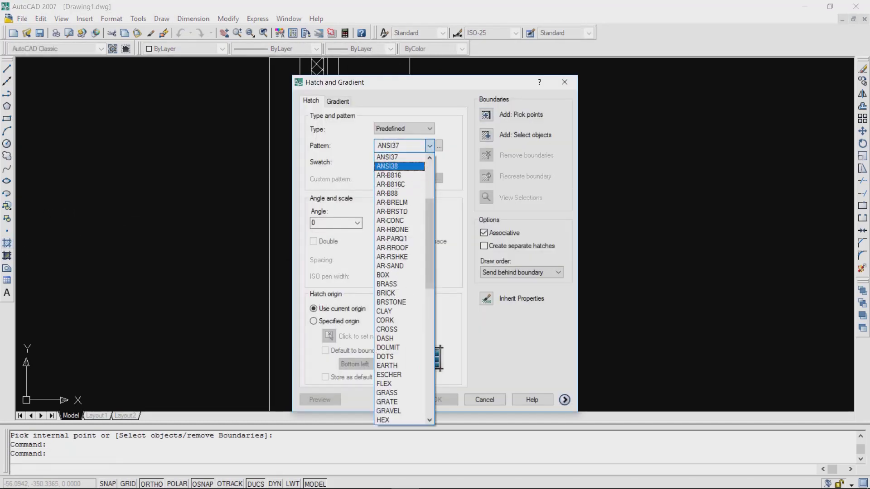
{"action": "left_click", "coordinate": [388, 175]}
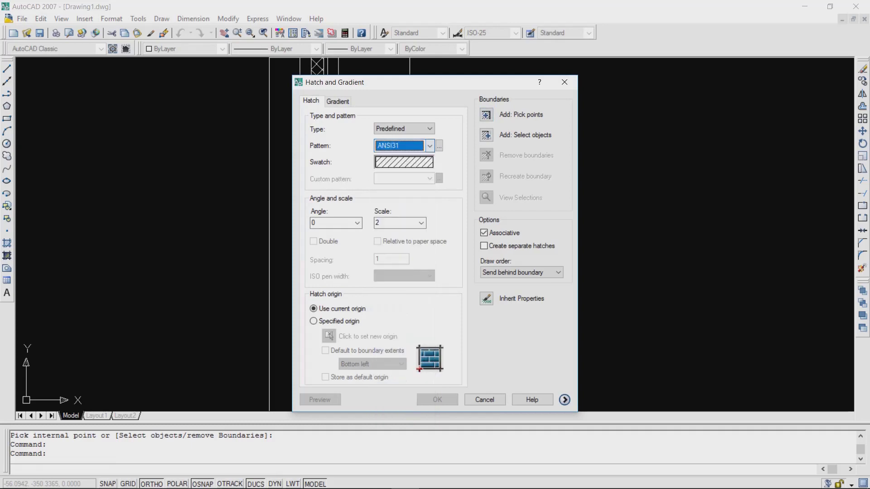
{"action": "key", "text": "alt+k"}
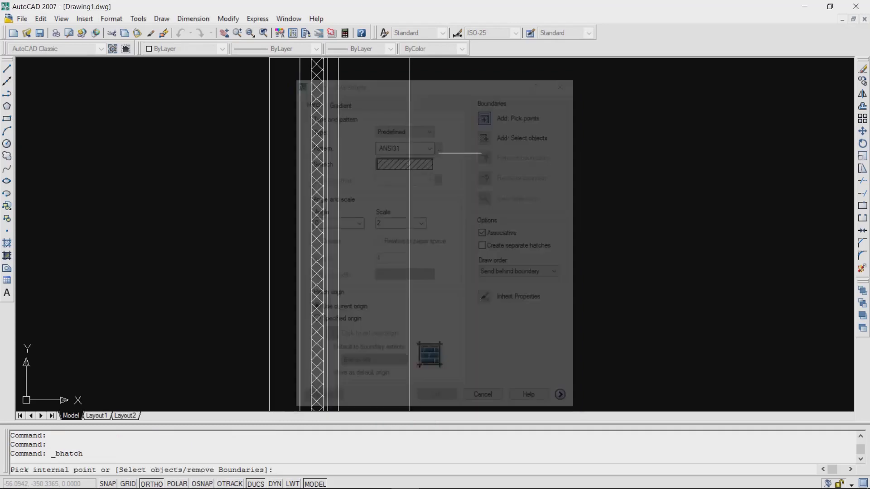
{"action": "key", "text": "Return"}
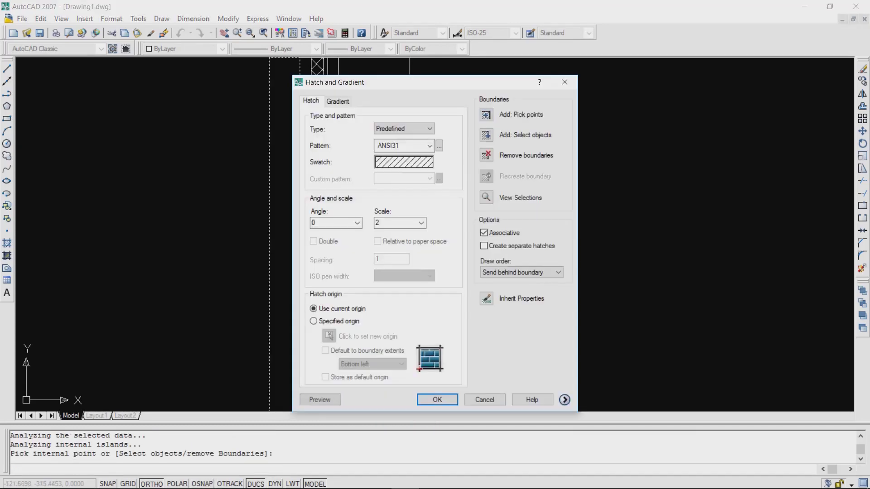
{"action": "left_click", "coordinate": [437, 400]}
{"action": "scroll", "coordinate": [402, 273], "scroll_direction": "down", "scroll_amount": 4}
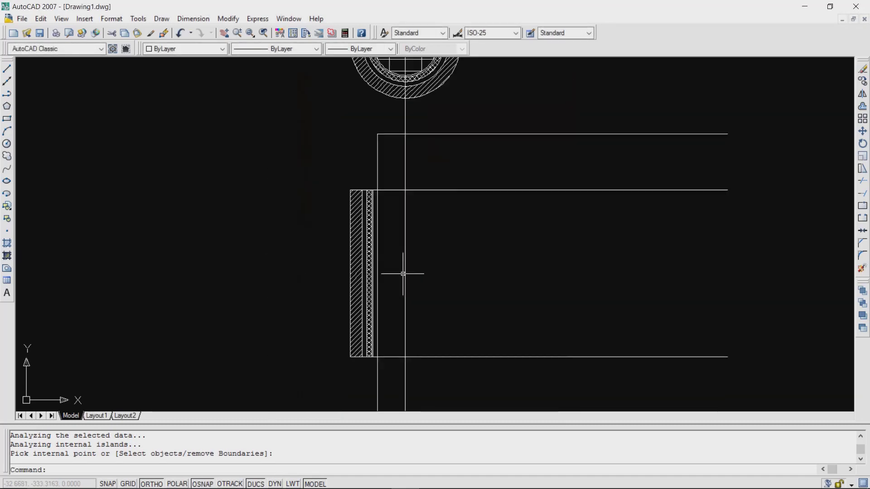
{"action": "scroll", "coordinate": [446, 262], "scroll_direction": "down", "scroll_amount": 4}
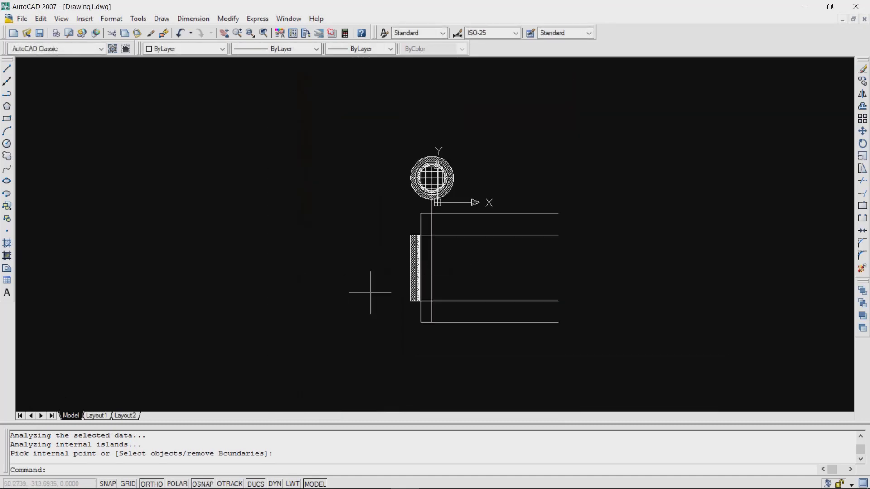
{"action": "scroll", "coordinate": [442, 262], "scroll_direction": "up", "scroll_amount": 1}
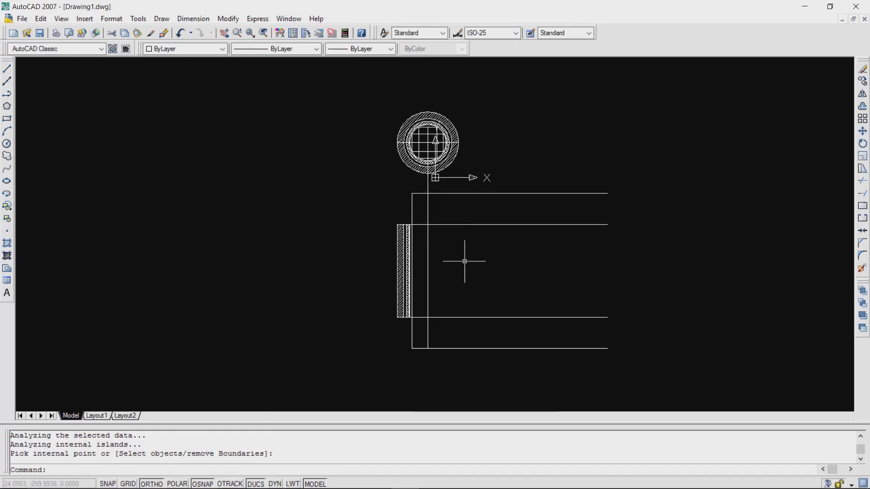
{"action": "scroll", "coordinate": [475, 269], "scroll_direction": "up", "scroll_amount": 2}
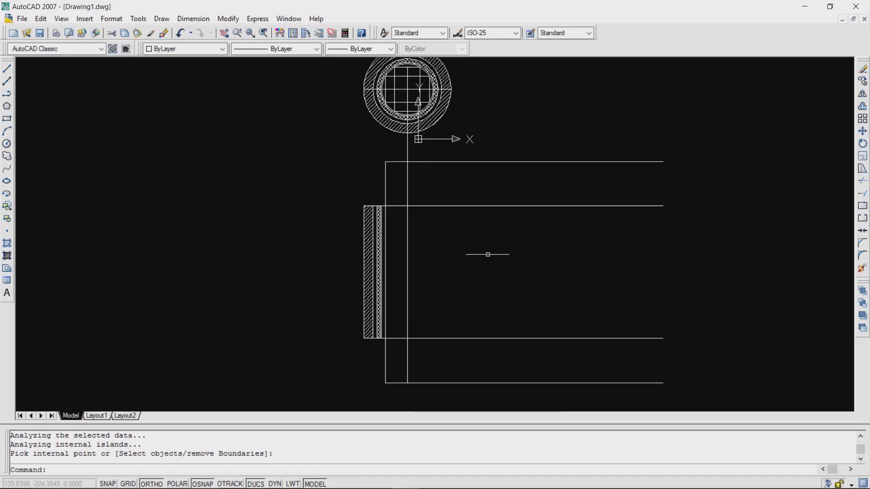
{"action": "scroll", "coordinate": [521, 272], "scroll_direction": "down", "scroll_amount": 2}
{"action": "scroll", "coordinate": [521, 275], "scroll_direction": "up", "scroll_amount": 3}
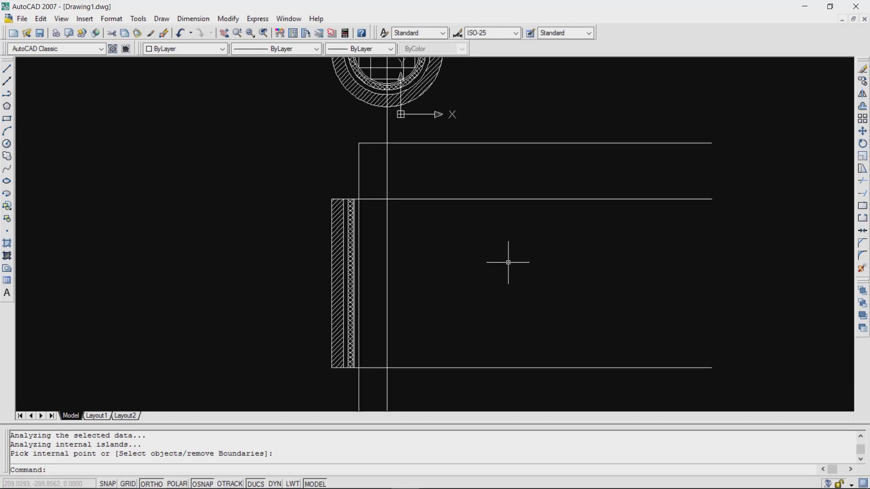
{"action": "scroll", "coordinate": [486, 253], "scroll_direction": "down", "scroll_amount": 3}
{"action": "scroll", "coordinate": [526, 232], "scroll_direction": "up", "scroll_amount": 3}
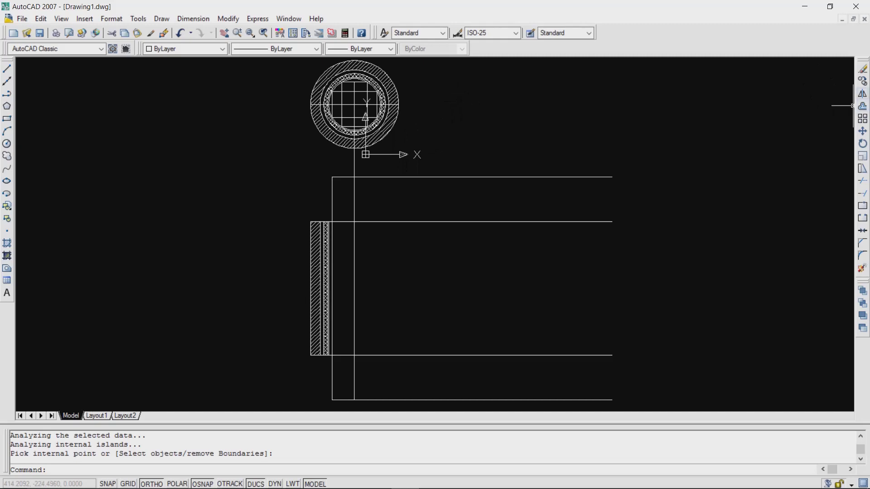
- Mirror the front view's hatched vertical strips and their edges about the vertical centre line, keeping the source objects
{"action": "left_click", "coordinate": [863, 93]}
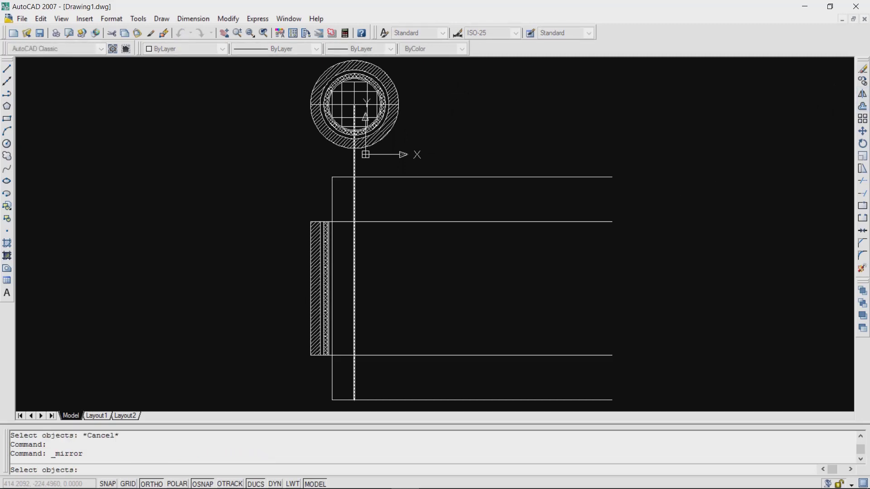
{"action": "left_click", "coordinate": [299, 212]}
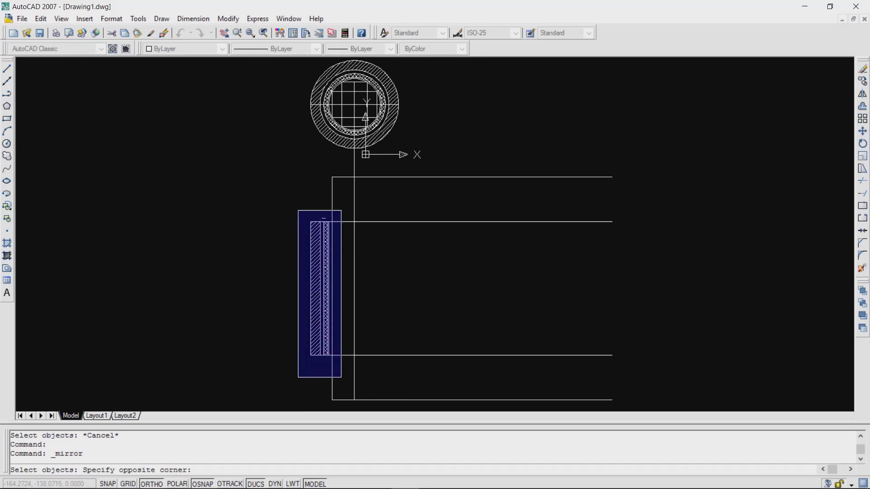
{"action": "left_click", "coordinate": [342, 377]}
{"action": "key", "text": "Return"}
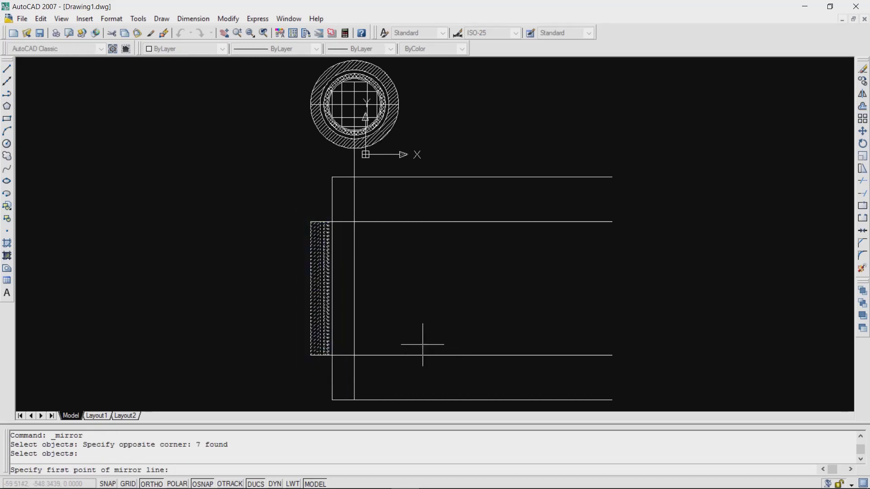
{"action": "left_click", "coordinate": [354, 355]}
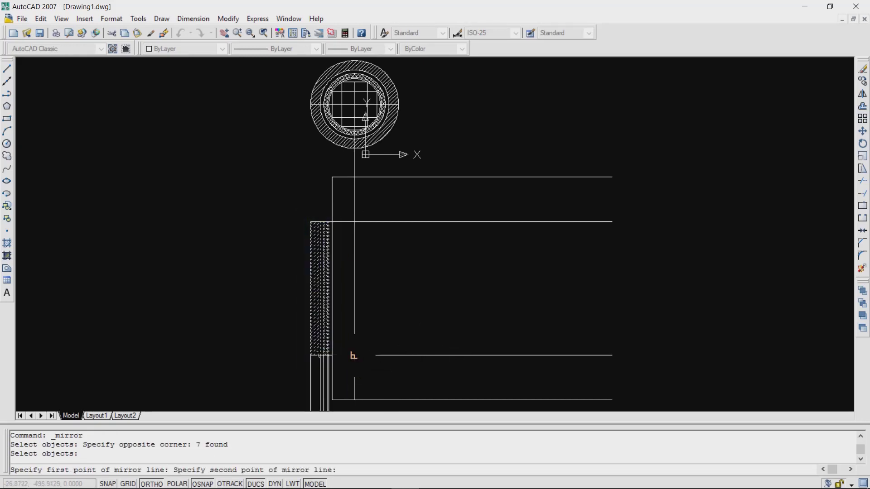
{"action": "left_click", "coordinate": [352, 274]}
{"action": "key", "text": "Return"}
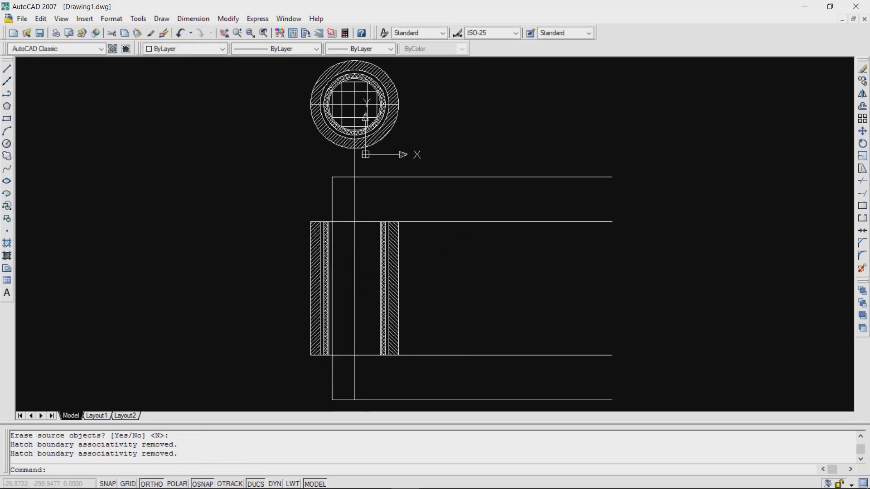
- Draw a vertical line from the lower-right outer corner of the top view's inner grid down to the front view's lowest horizontal line
{"action": "left_click", "coordinate": [7, 68]}
{"action": "scroll", "coordinate": [354, 98], "scroll_direction": "up", "scroll_amount": 2}
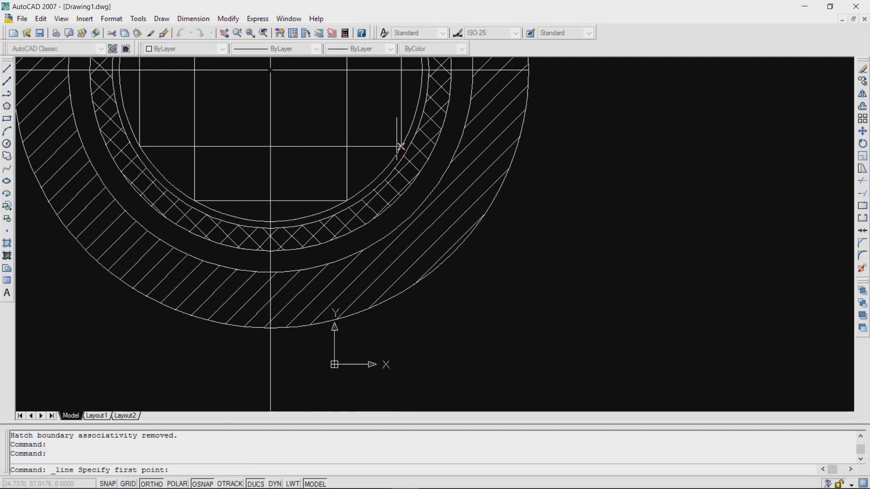
{"action": "scroll", "coordinate": [398, 138], "scroll_direction": "up", "scroll_amount": 3}
{"action": "left_click", "coordinate": [401, 147]}
{"action": "scroll", "coordinate": [401, 147], "scroll_direction": "down", "scroll_amount": 5}
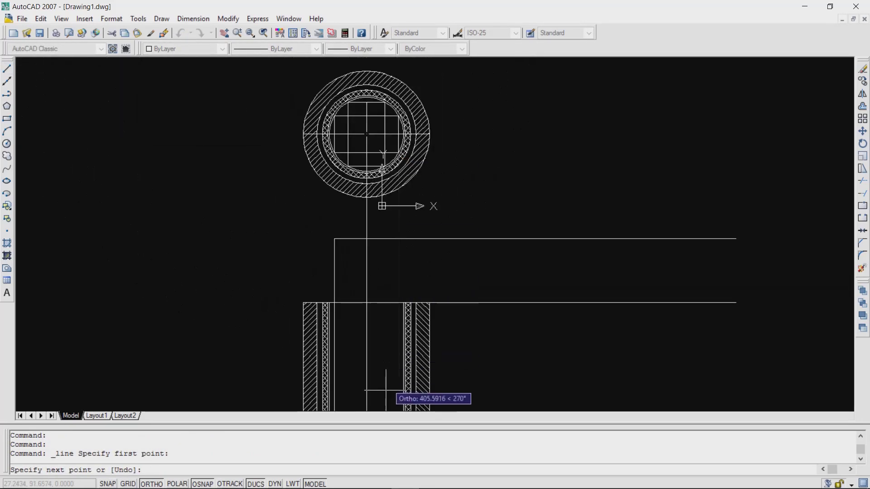
{"action": "scroll", "coordinate": [387, 378], "scroll_direction": "down", "scroll_amount": 3}
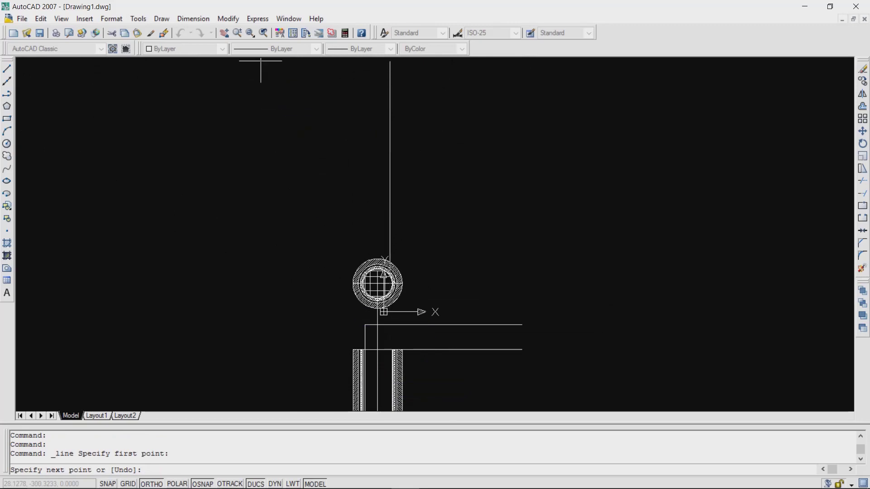
{"action": "middle_click_drag", "start_coordinate": [395, 335], "coordinate": [374, 213]}
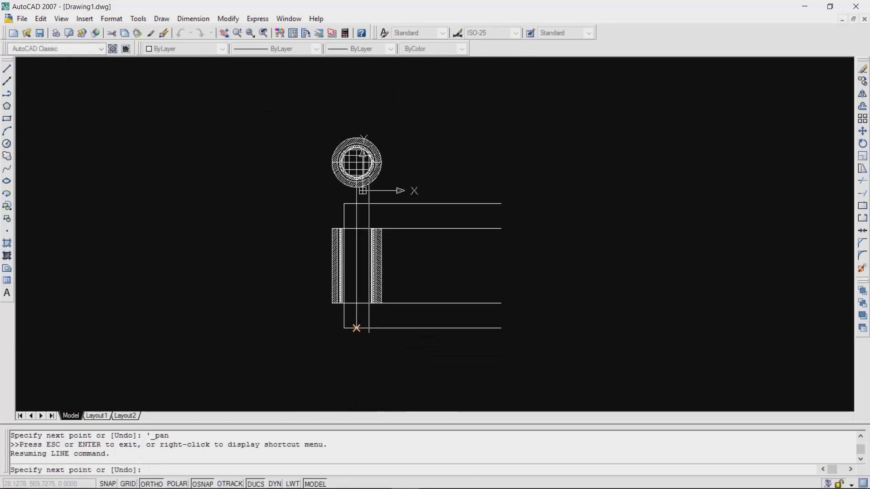
{"action": "scroll", "coordinate": [362, 342], "scroll_direction": "up", "scroll_amount": 5}
{"action": "key", "text": "Escape"}
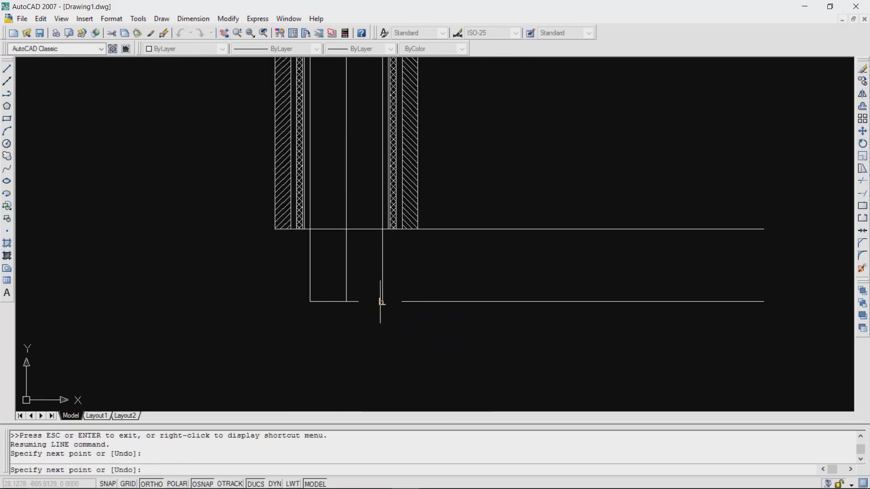
{"action": "scroll", "coordinate": [357, 313], "scroll_direction": "down", "scroll_amount": 5}
{"action": "scroll", "coordinate": [406, 249], "scroll_direction": "up", "scroll_amount": 2}
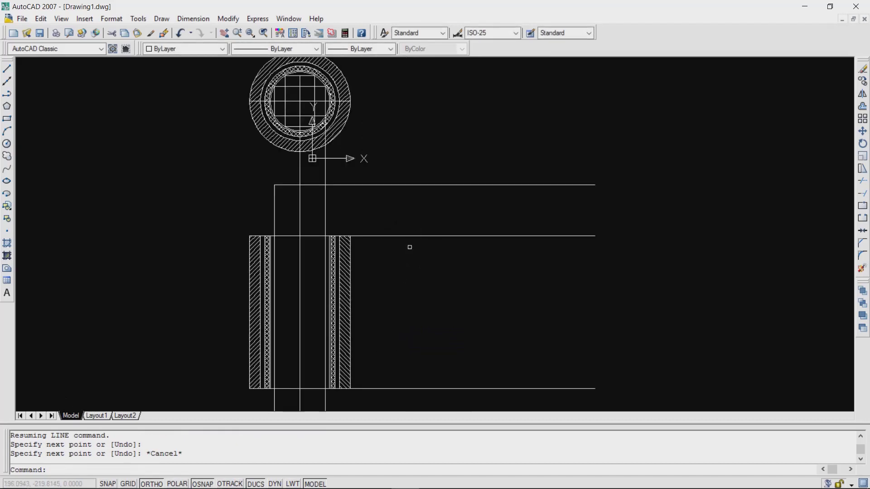
{"action": "scroll", "coordinate": [399, 245], "scroll_direction": "down", "scroll_amount": 2}
{"action": "scroll", "coordinate": [389, 227], "scroll_direction": "up", "scroll_amount": 3}
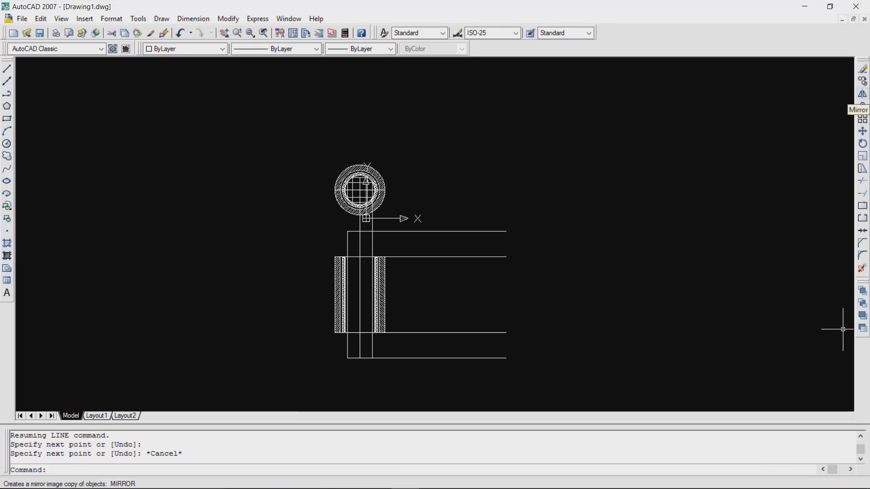
{"action": "left_click", "coordinate": [862, 94]}
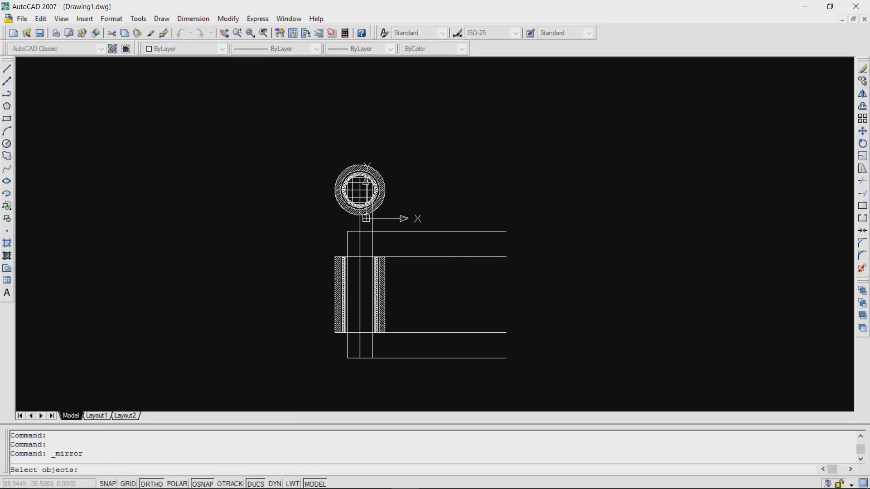
{"action": "left_click", "coordinate": [312, 153]}
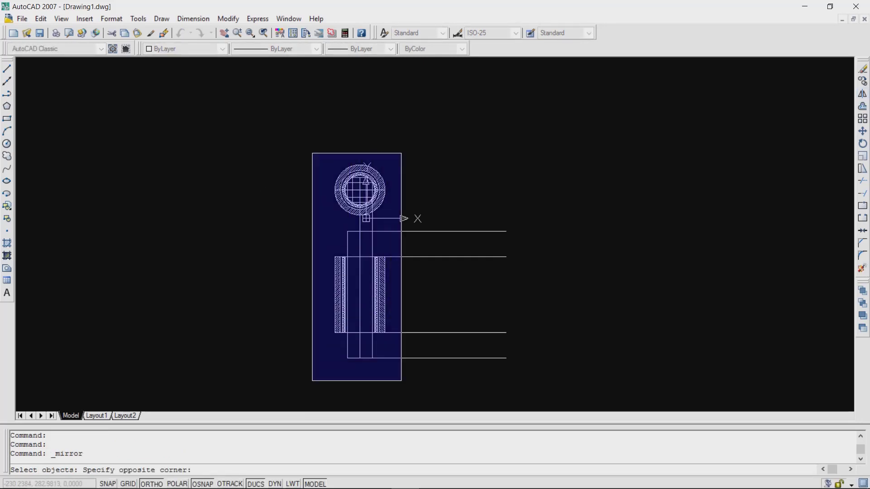
{"action": "key", "text": "Escape"}
{"action": "key", "text": "Escape"}
{"action": "key", "text": "Escape"}
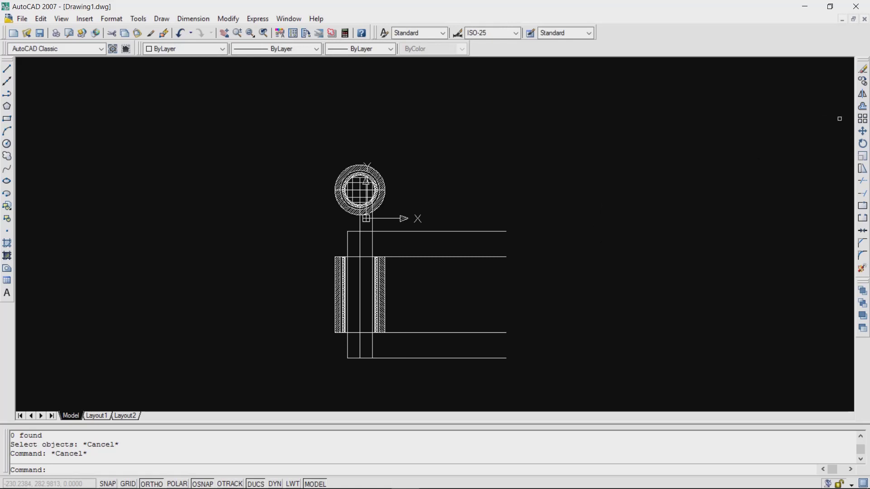
- Start a rectangular array with 1 row and 2 columns
{"action": "left_click", "coordinate": [862, 119]}
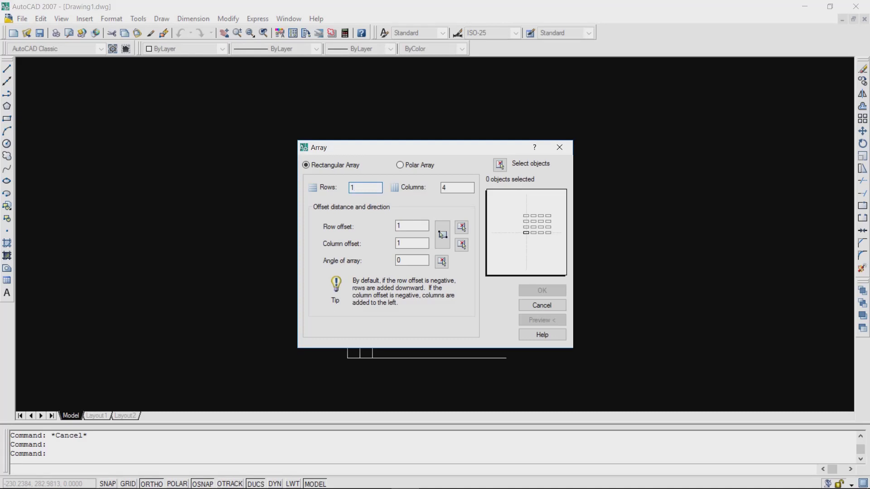
{"action": "type", "text": "1"}
{"action": "key", "text": "Tab"}
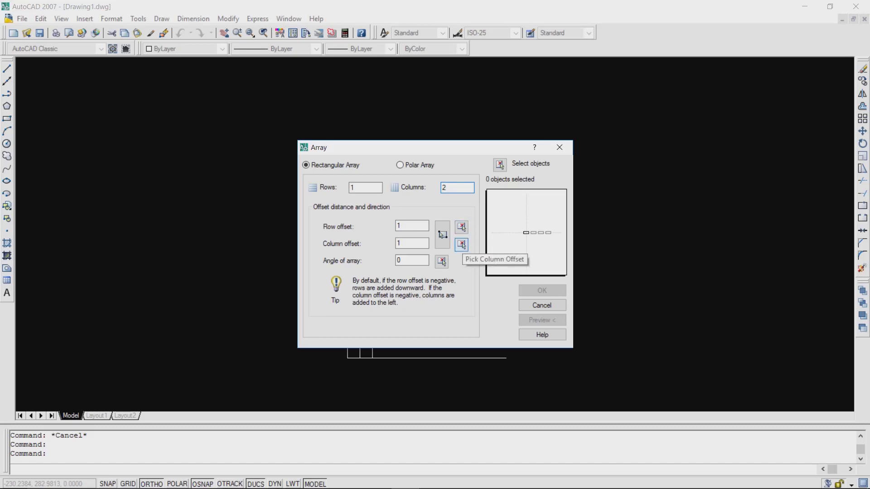
- Array the hatched circular view and its sectional view rectangularly with 1 row, 2 columns and a column offset of 240
{"action": "key", "text": "Tab"}
{"action": "key", "text": "Tab"}
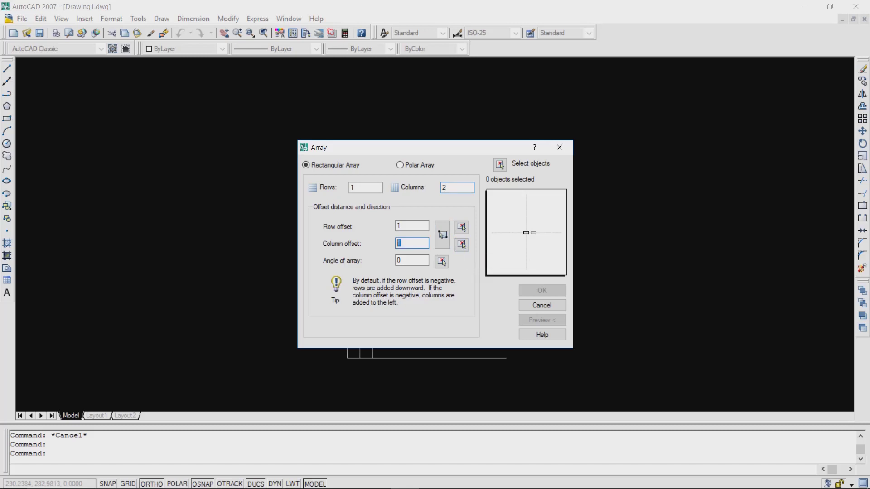
{"action": "left_click", "coordinate": [500, 164]}
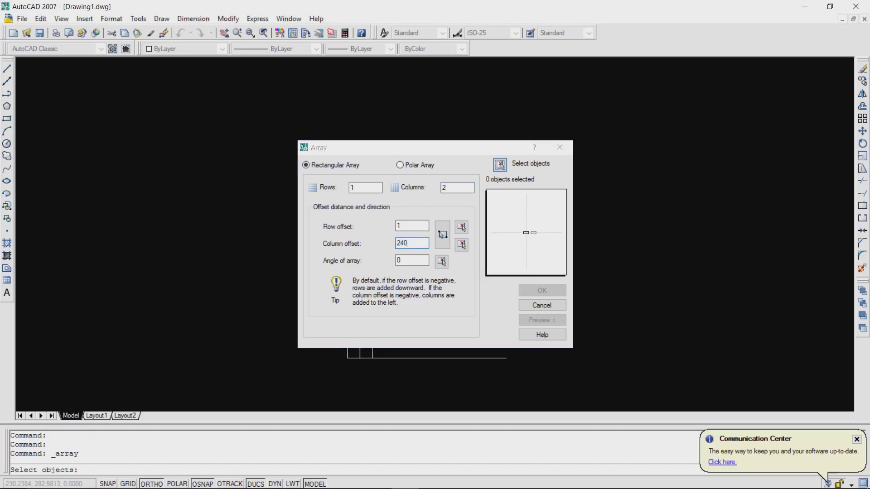
{"action": "left_click", "coordinate": [309, 145]}
{"action": "left_click", "coordinate": [415, 398]}
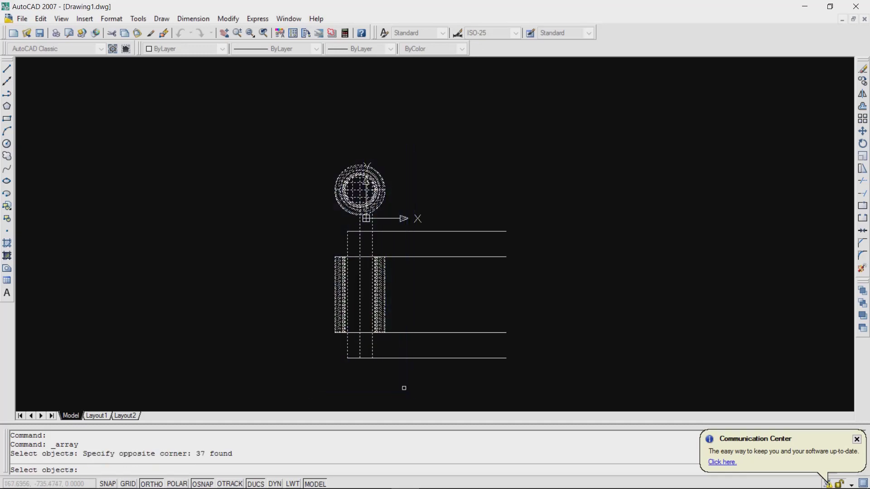
{"action": "key", "text": "Return"}
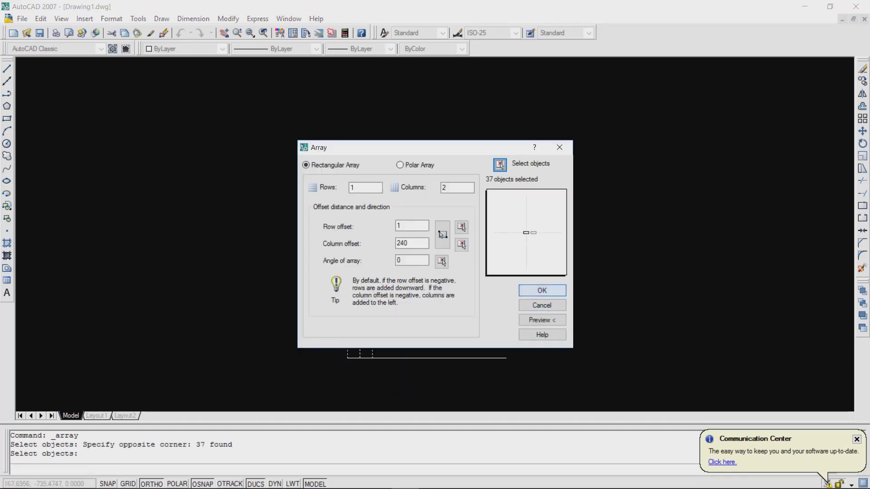
{"action": "left_click", "coordinate": [542, 291]}
- Add a horizontal linear dimension between the centres of the two hatched circular views, placed above them
{"action": "scroll", "coordinate": [422, 247], "scroll_direction": "up", "scroll_amount": 2}
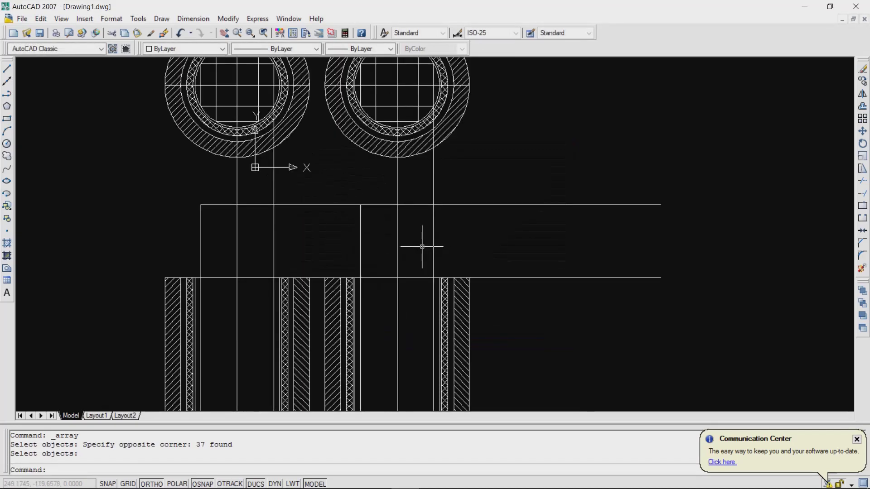
{"action": "scroll", "coordinate": [423, 243], "scroll_direction": "down", "scroll_amount": 4}
{"action": "scroll", "coordinate": [346, 136], "scroll_direction": "up", "scroll_amount": 4}
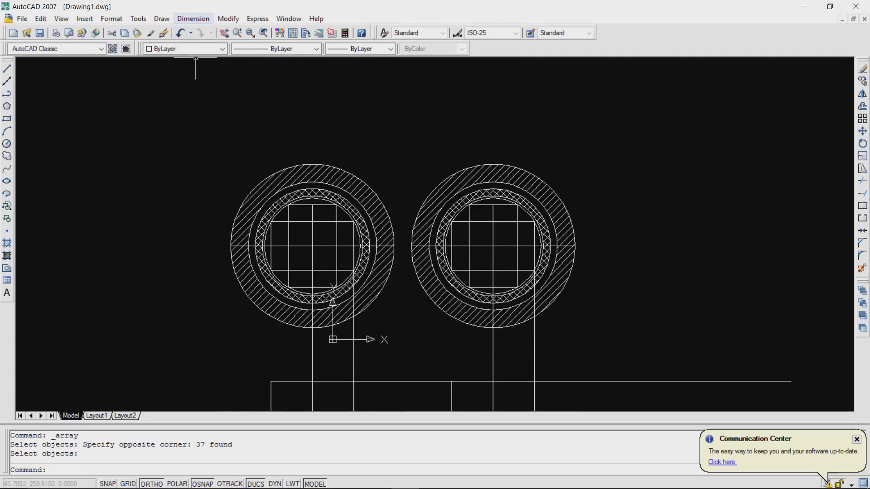
{"action": "left_click", "coordinate": [194, 18]}
{"action": "left_click", "coordinate": [199, 48]}
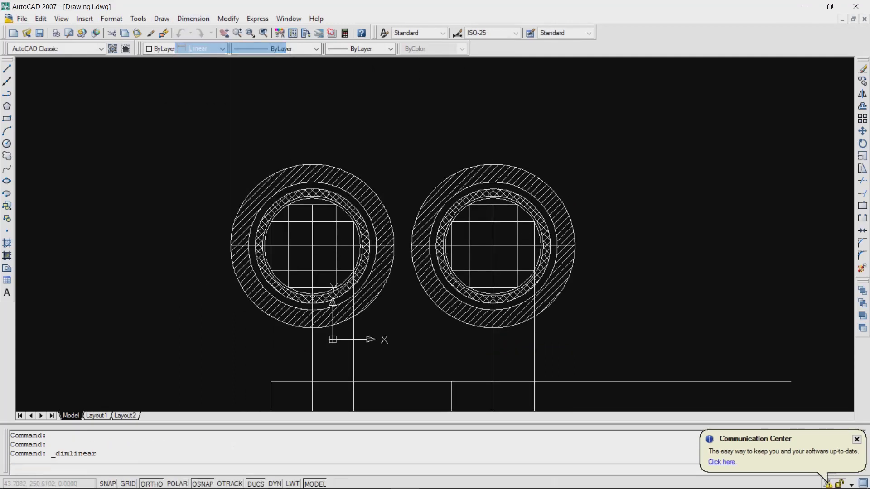
{"action": "left_click", "coordinate": [312, 246]}
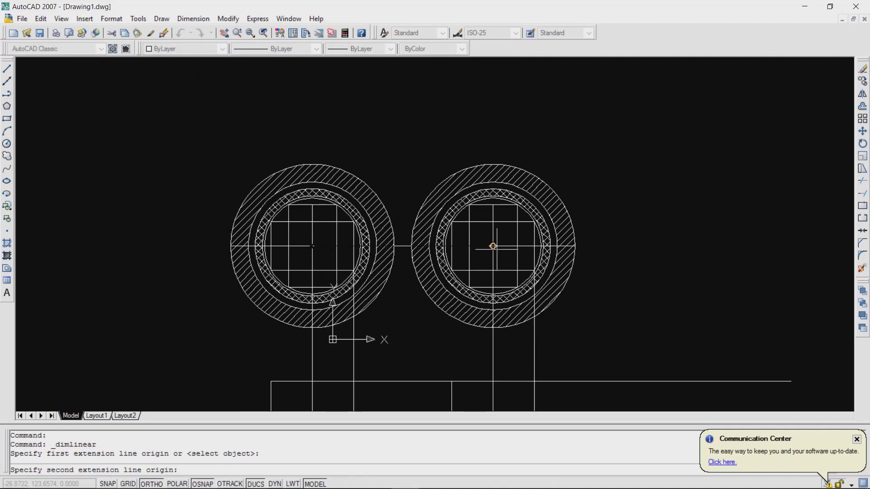
{"action": "left_click", "coordinate": [493, 246]}
{"action": "left_click", "coordinate": [410, 115]}
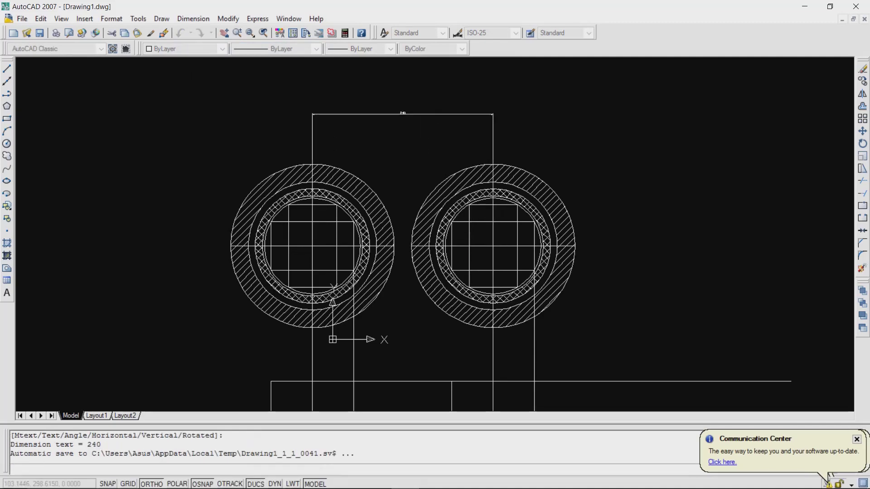
{"action": "key", "text": "Escape"}
- Set the text height of the centre-distance dimension to 5
{"action": "scroll", "coordinate": [412, 120], "scroll_direction": "up", "scroll_amount": 3}
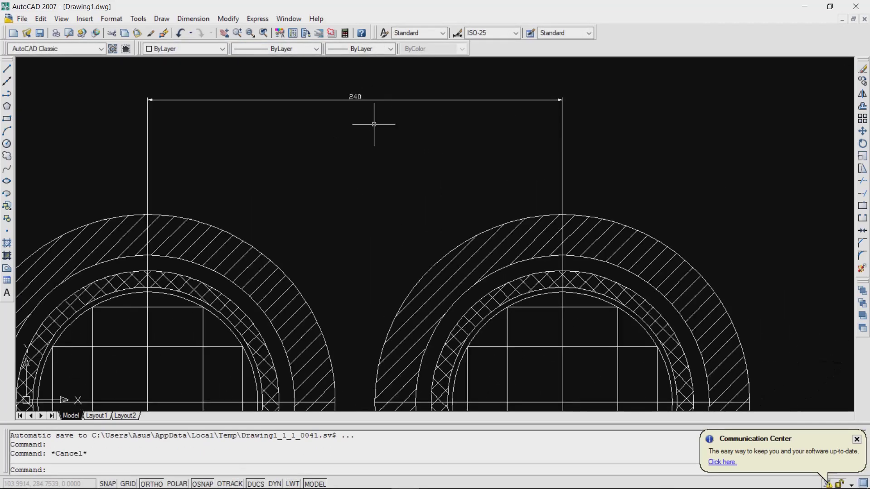
{"action": "scroll", "coordinate": [351, 81], "scroll_direction": "up", "scroll_amount": 2}
{"action": "left_click", "coordinate": [354, 110]}
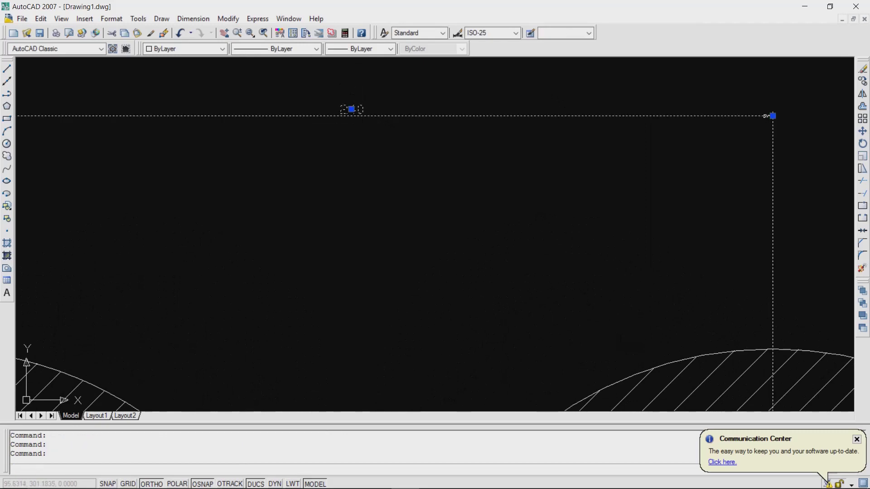
{"action": "key", "text": "ctrl+1"}
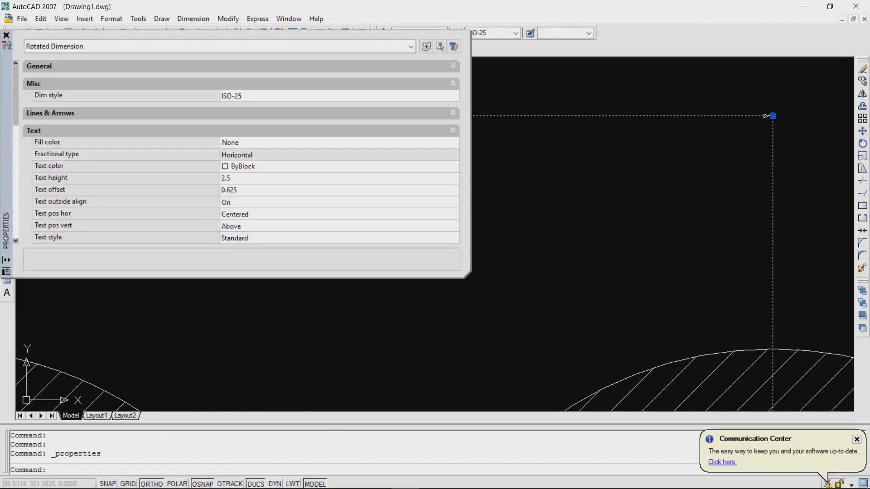
{"action": "left_click", "coordinate": [226, 178]}
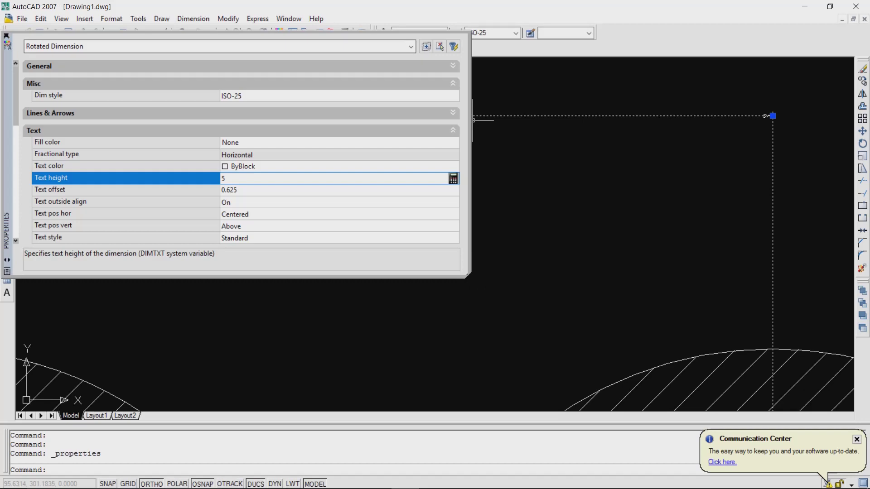
{"action": "key", "text": "ctrl+1"}
{"action": "scroll", "coordinate": [272, 204], "scroll_direction": "down", "scroll_amount": 5}
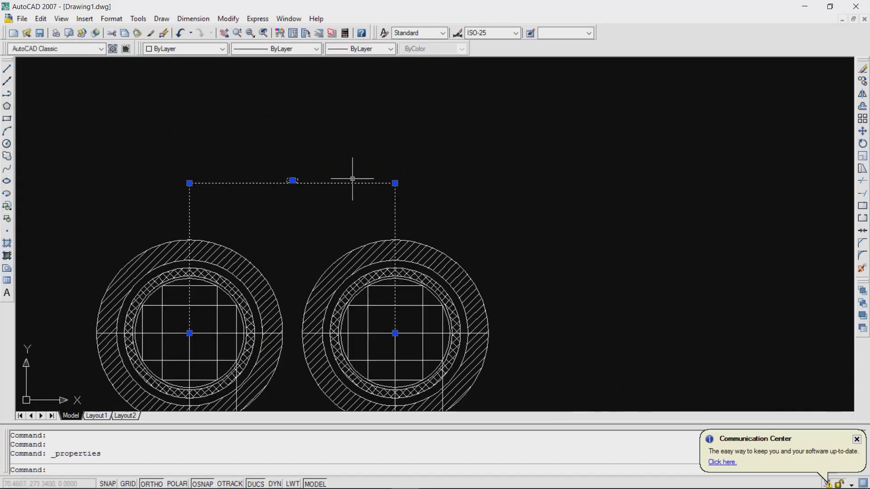
{"action": "key", "text": "Escape"}
- Trim the ends of the four horizontal lines extending beyond the second sectional view, using all objects as cutting edges
{"action": "scroll", "coordinate": [301, 186], "scroll_direction": "down", "scroll_amount": 4}
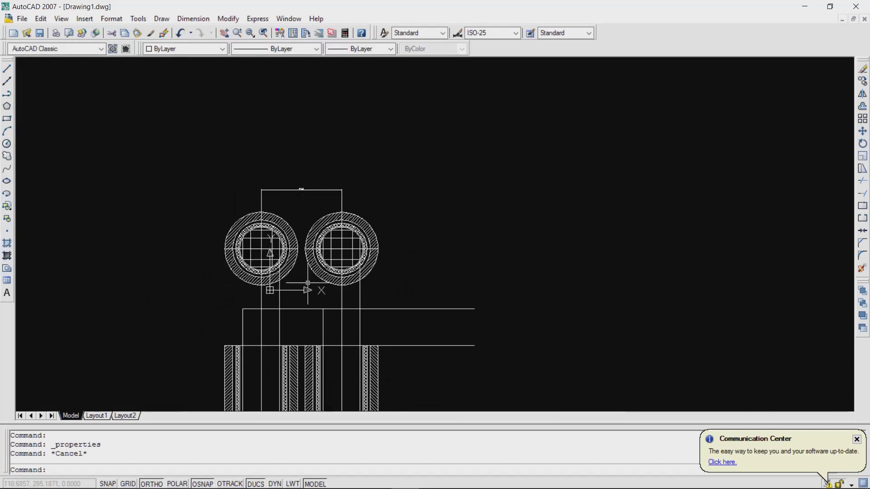
{"action": "scroll", "coordinate": [308, 283], "scroll_direction": "up", "scroll_amount": 1}
{"action": "scroll", "coordinate": [317, 281], "scroll_direction": "down", "scroll_amount": 3}
{"action": "scroll", "coordinate": [387, 303], "scroll_direction": "up", "scroll_amount": 2}
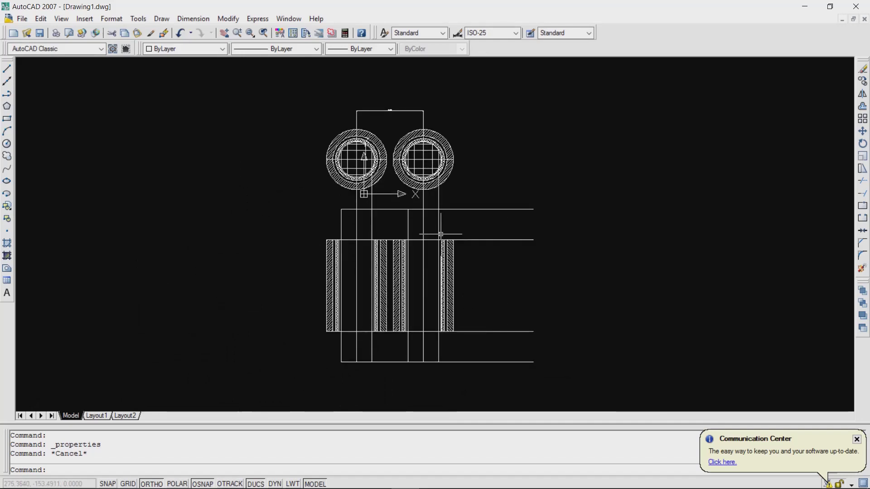
{"action": "key", "text": "ctrl+a"}
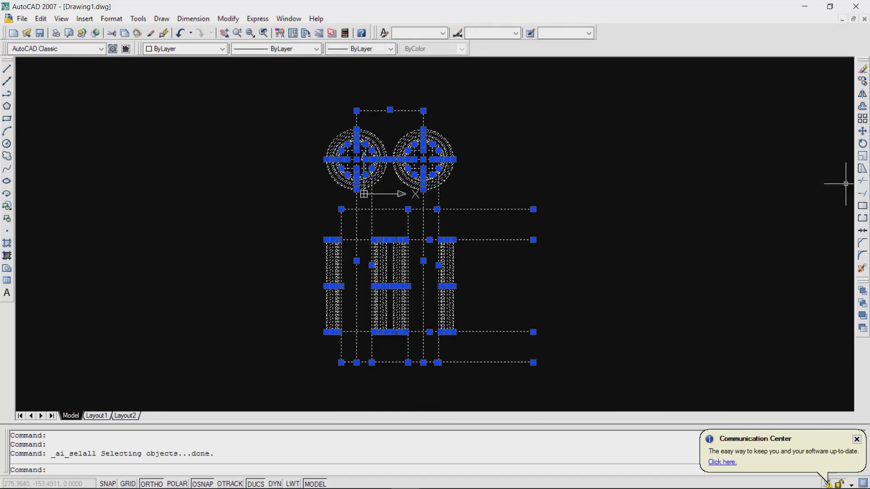
{"action": "left_click", "coordinate": [862, 181]}
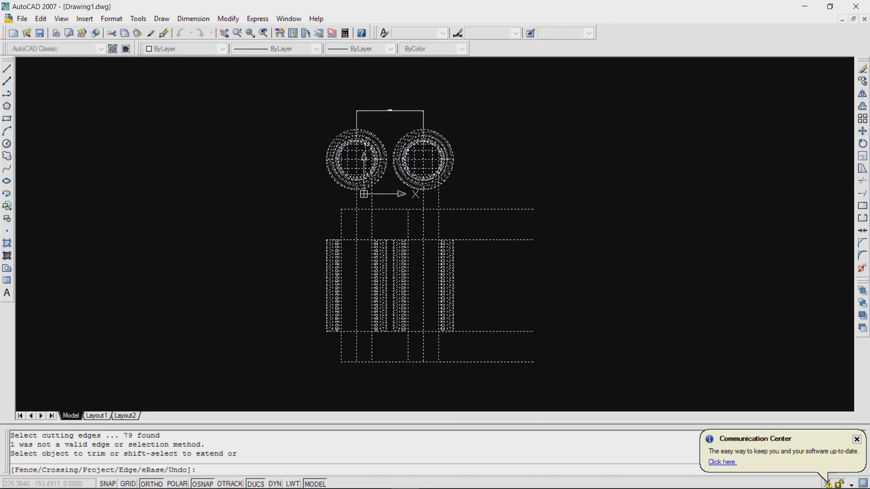
{"action": "left_click", "coordinate": [506, 256]}
{"action": "left_click", "coordinate": [507, 257]}
{"action": "left_click", "coordinate": [497, 316]}
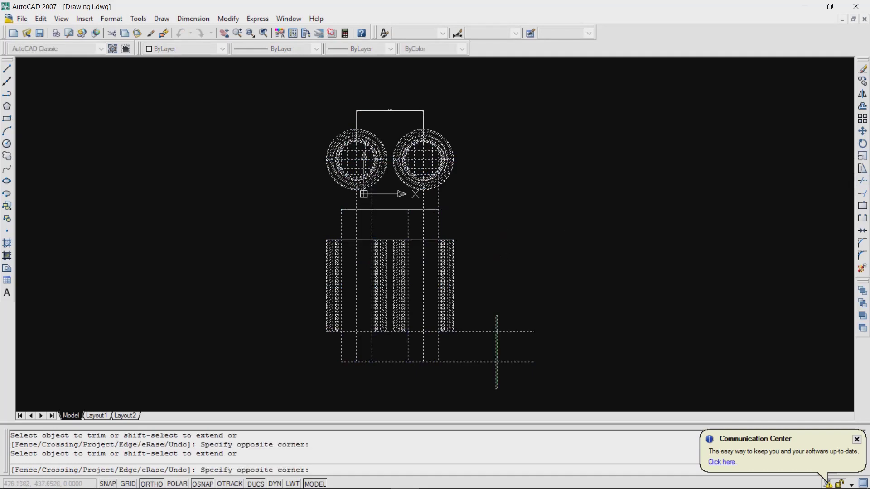
{"action": "left_click", "coordinate": [498, 389]}
- Trim the outer vertical projection line between the second circle and its section, and erase its leftover piece inside the circle
{"action": "scroll", "coordinate": [404, 230], "scroll_direction": "up", "scroll_amount": 5}
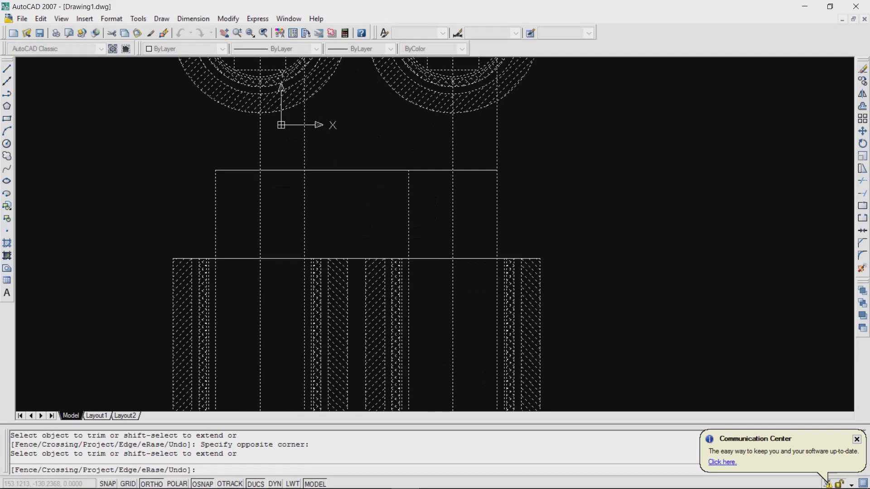
{"action": "scroll", "coordinate": [497, 156], "scroll_direction": "down", "scroll_amount": 5}
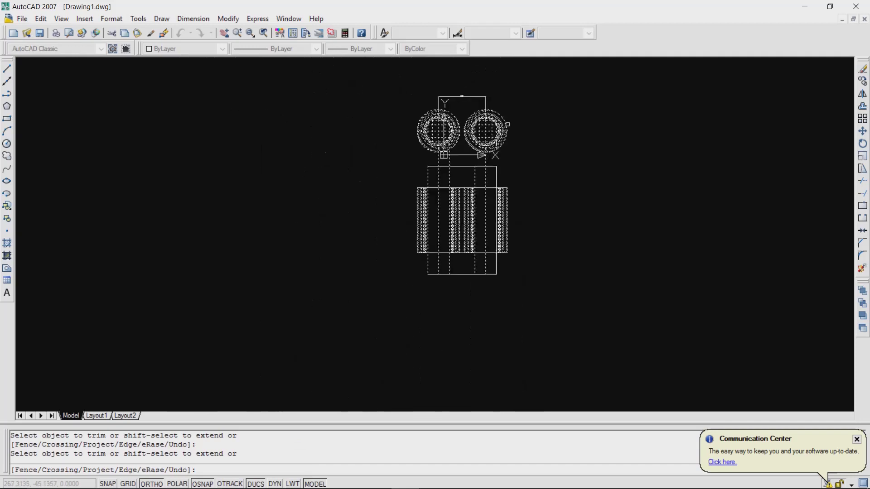
{"action": "scroll", "coordinate": [498, 136], "scroll_direction": "up", "scroll_amount": 7}
{"action": "key", "text": "Escape"}
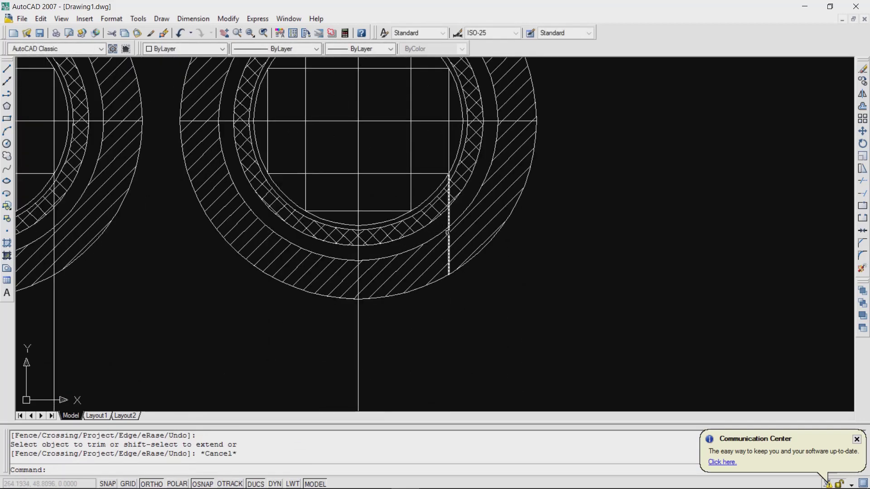
{"action": "left_click", "coordinate": [448, 236]}
{"action": "key", "text": "Delete"}
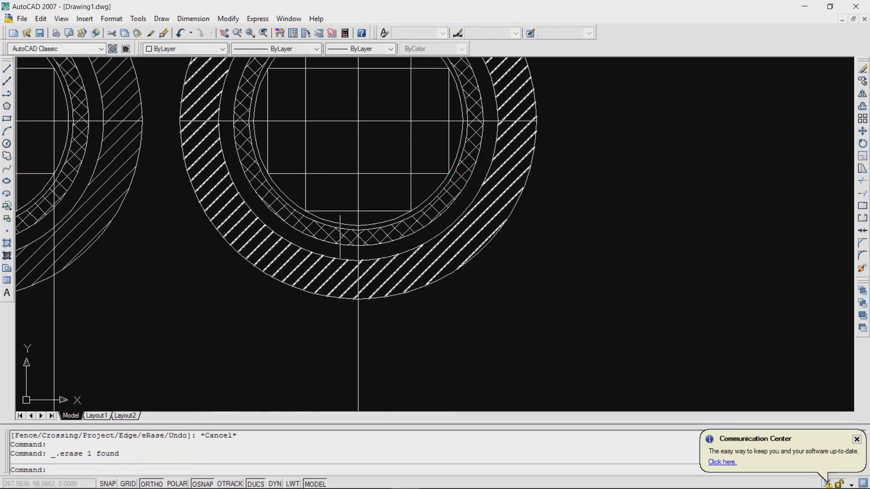
- Trim the vertical projection line between the first circle and the top of its section, using all objects as cutting edges
{"action": "scroll", "coordinate": [345, 246], "scroll_direction": "down", "scroll_amount": 5}
{"action": "scroll", "coordinate": [257, 227], "scroll_direction": "up", "scroll_amount": 5}
{"action": "scroll", "coordinate": [272, 249], "scroll_direction": "up", "scroll_amount": 4}
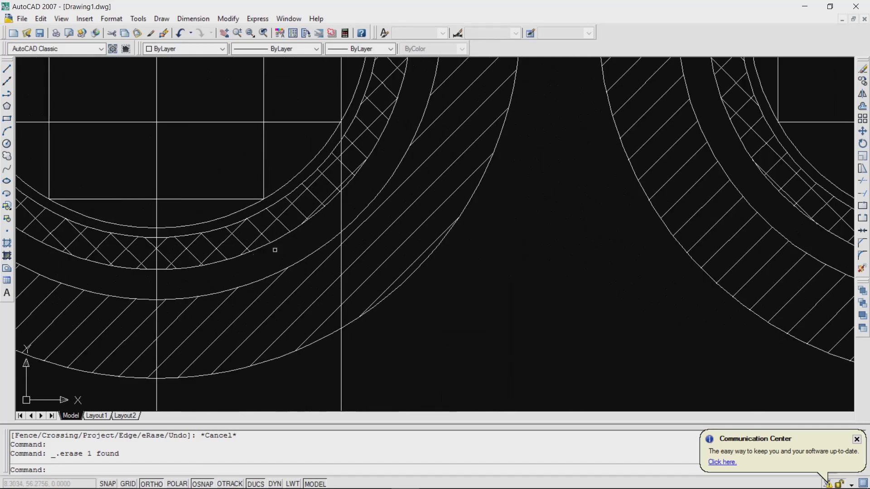
{"action": "scroll", "coordinate": [277, 253], "scroll_direction": "down", "scroll_amount": 7}
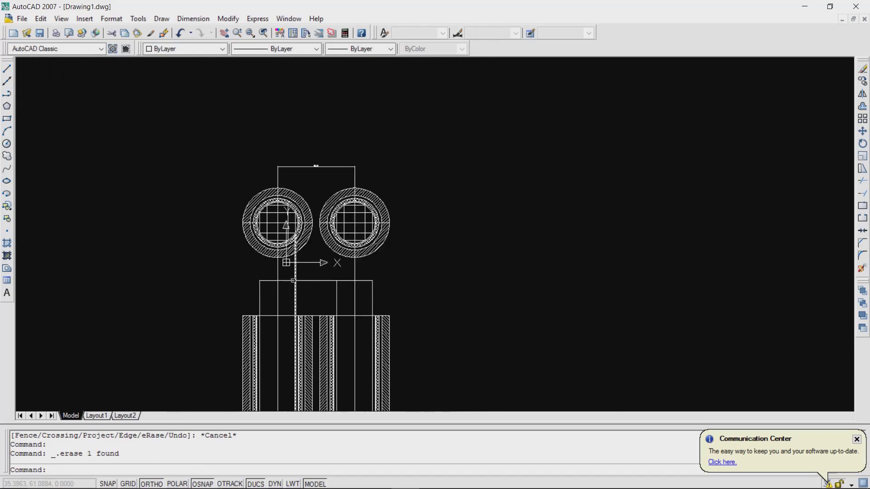
{"action": "scroll", "coordinate": [295, 272], "scroll_direction": "up", "scroll_amount": 3}
{"action": "key", "text": "ctrl+a"}
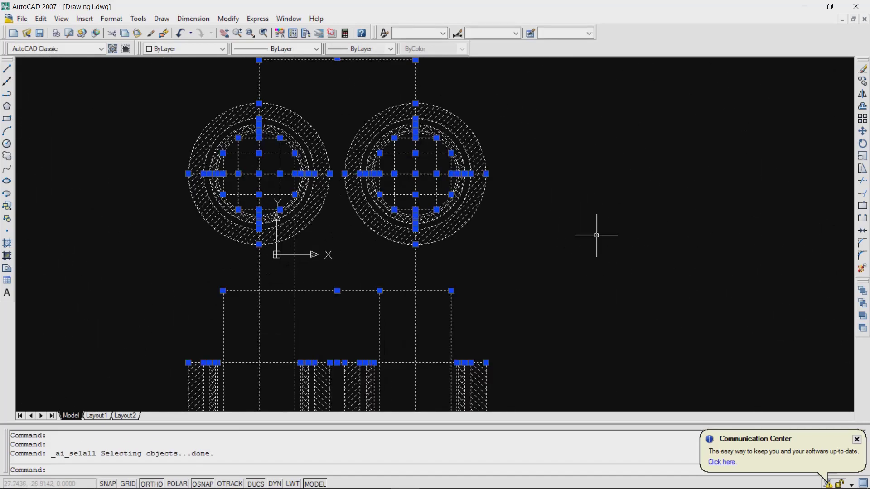
{"action": "left_click", "coordinate": [862, 181]}
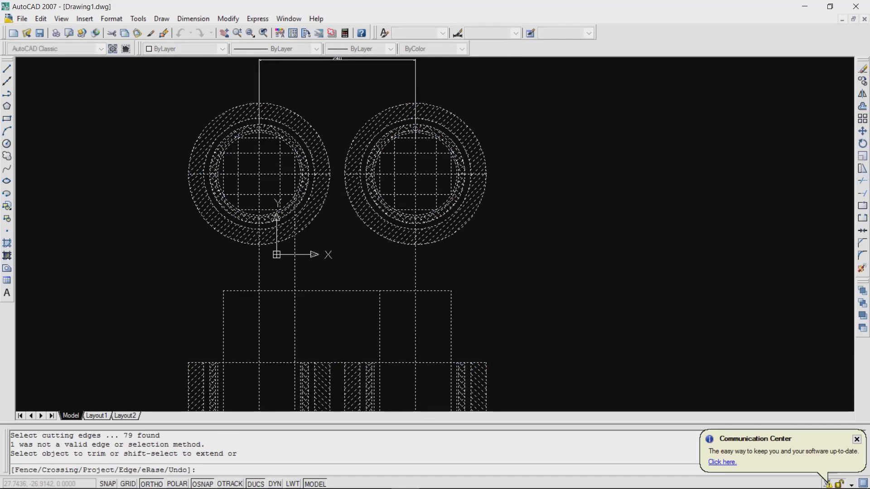
{"action": "left_click", "coordinate": [295, 274]}
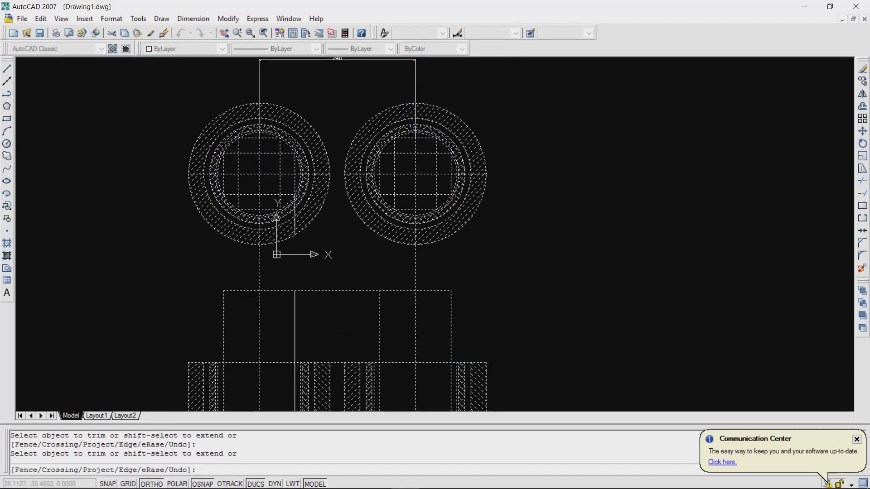
{"action": "scroll", "coordinate": [320, 245], "scroll_direction": "down", "scroll_amount": 3}
{"action": "key", "text": "Escape"}
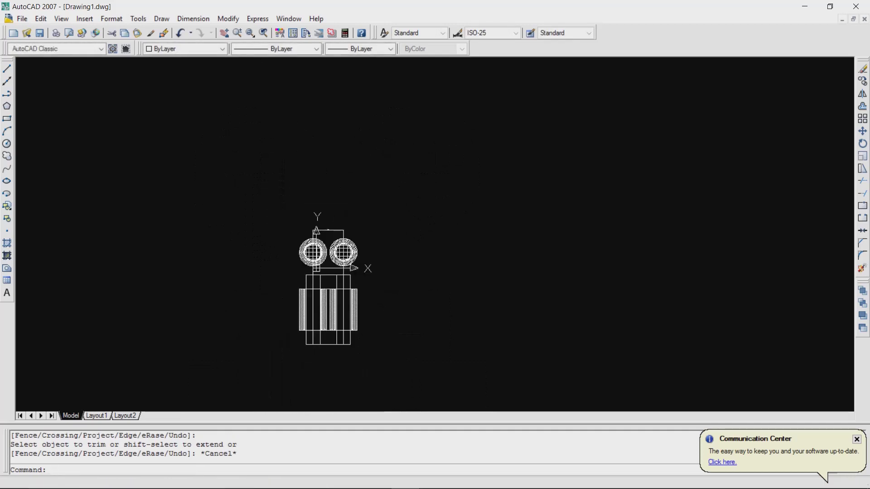
{"action": "scroll", "coordinate": [335, 331], "scroll_direction": "up", "scroll_amount": 3}
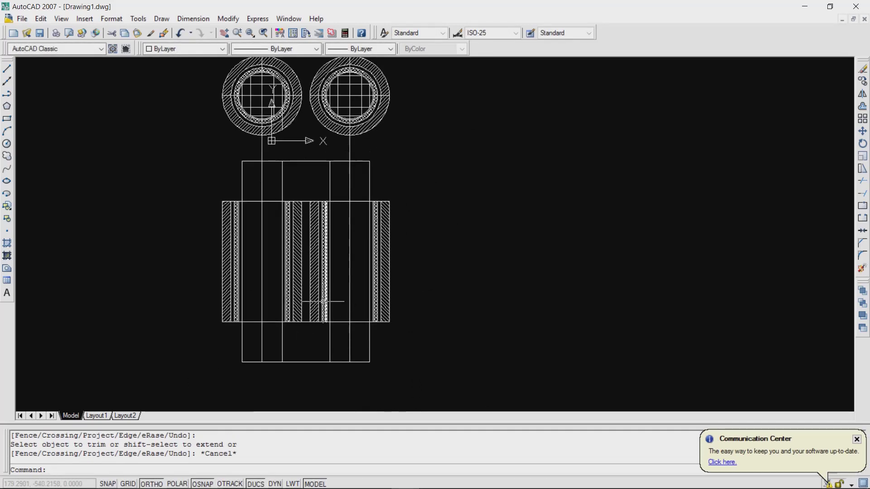
{"action": "key", "text": "ctrl+a"}
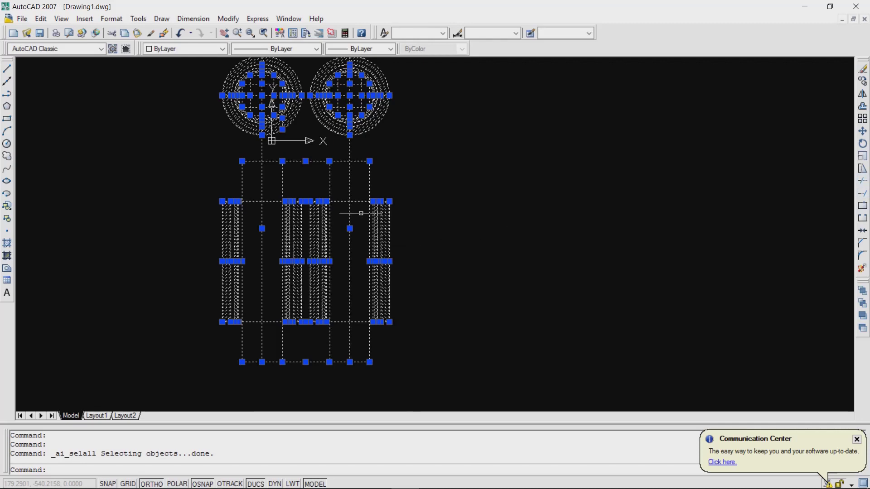
{"action": "scroll", "coordinate": [362, 213], "scroll_direction": "up", "scroll_amount": 2}
{"action": "key", "text": "Escape"}
{"action": "key", "text": "Escape"}
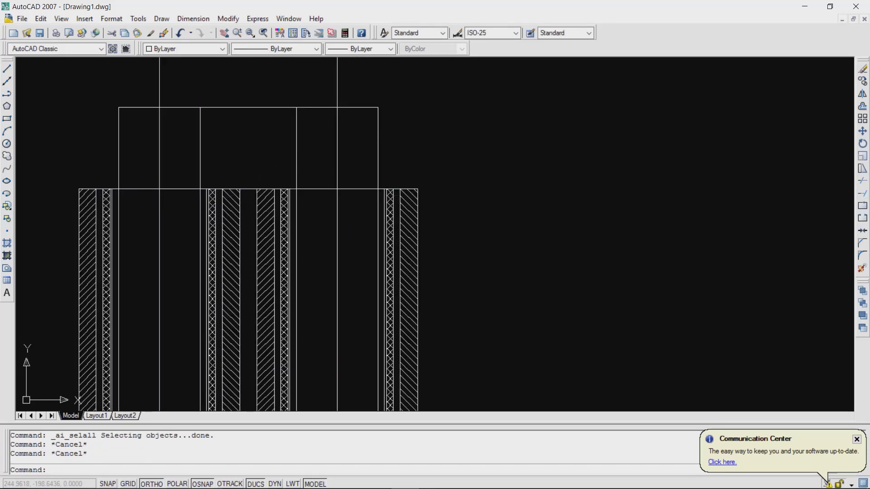
- Trim the two inner vertical lines projecting above and below the hatched sections, using all objects as cutting edges
{"action": "key", "text": "ctrl+a"}
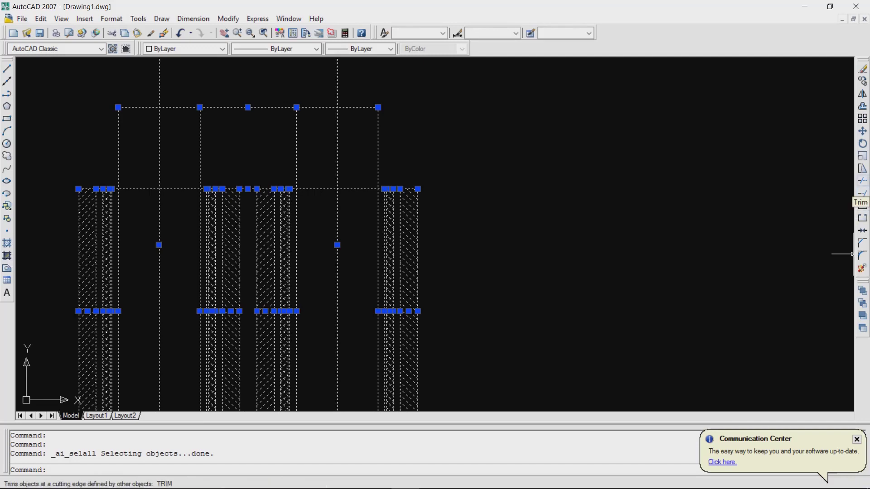
{"action": "left_click", "coordinate": [863, 181]}
{"action": "left_click", "coordinate": [189, 159]}
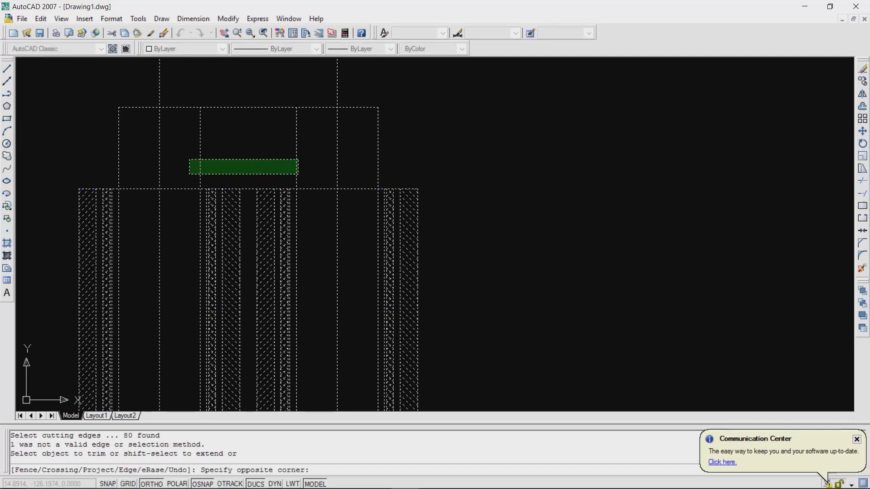
{"action": "left_click", "coordinate": [298, 174]}
{"action": "scroll", "coordinate": [356, 272], "scroll_direction": "down", "scroll_amount": 4}
{"action": "scroll", "coordinate": [359, 272], "scroll_direction": "up", "scroll_amount": 3}
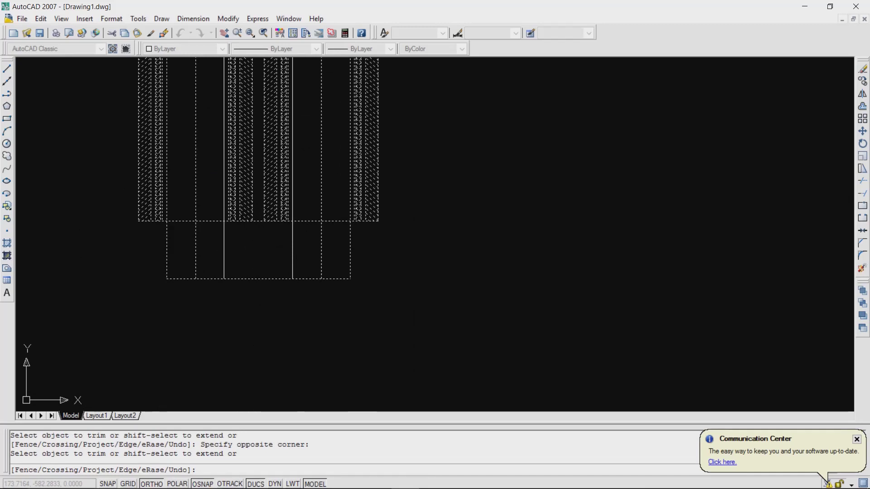
{"action": "left_click", "coordinate": [297, 251]}
{"action": "left_click", "coordinate": [221, 261]}
{"action": "scroll", "coordinate": [295, 260], "scroll_direction": "down", "scroll_amount": 6}
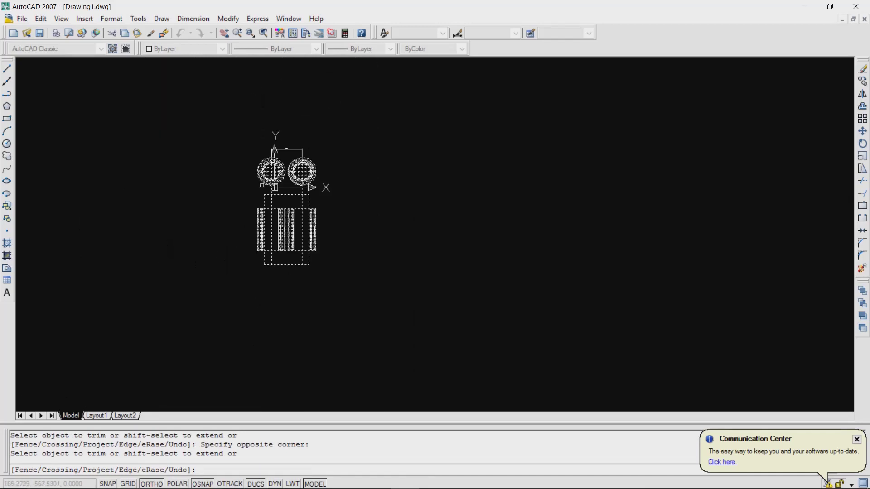
{"action": "scroll", "coordinate": [285, 212], "scroll_direction": "up", "scroll_amount": 3}
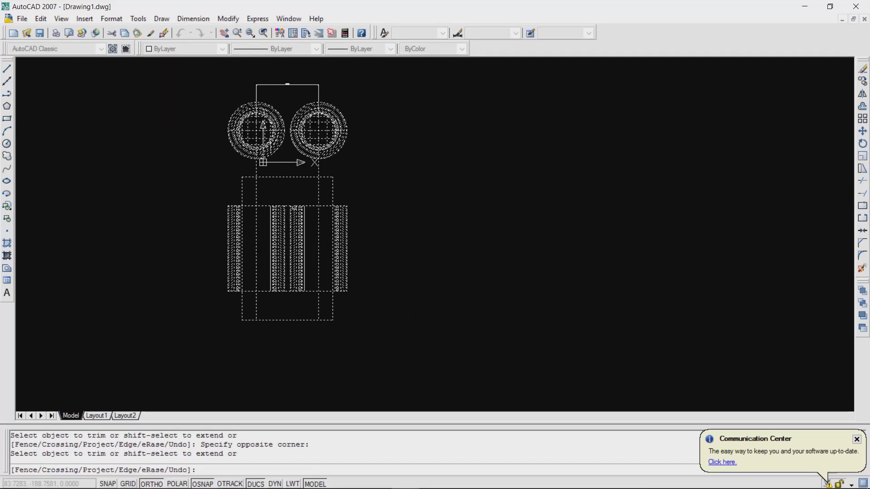
{"action": "key", "text": "Escape"}
- Add a vertical linear dimension to the upper projection's height, placed outside the right edge of the second section
{"action": "scroll", "coordinate": [381, 244], "scroll_direction": "up", "scroll_amount": 3}
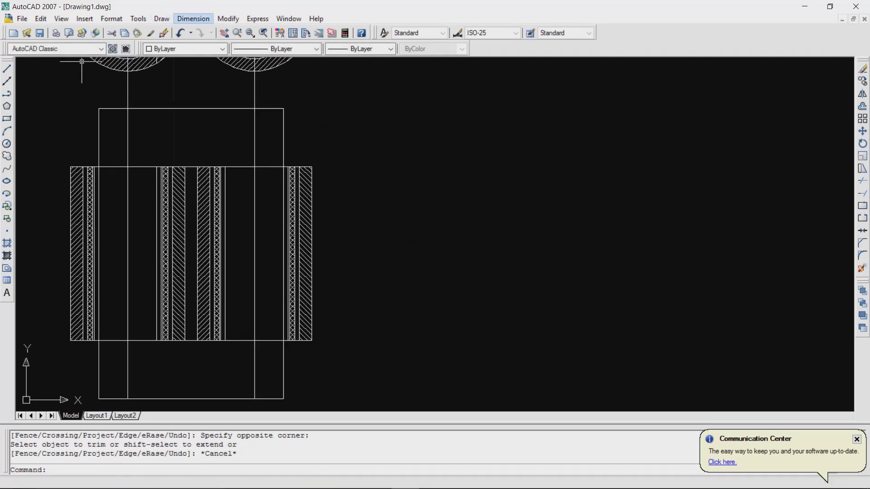
{"action": "left_click", "coordinate": [193, 18]}
{"action": "left_click", "coordinate": [199, 48]}
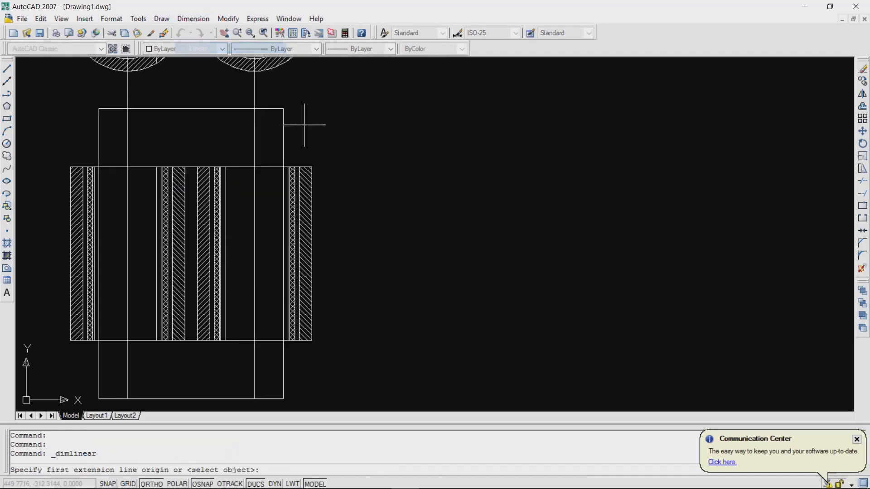
{"action": "left_click", "coordinate": [283, 109]}
{"action": "left_click", "coordinate": [284, 167]}
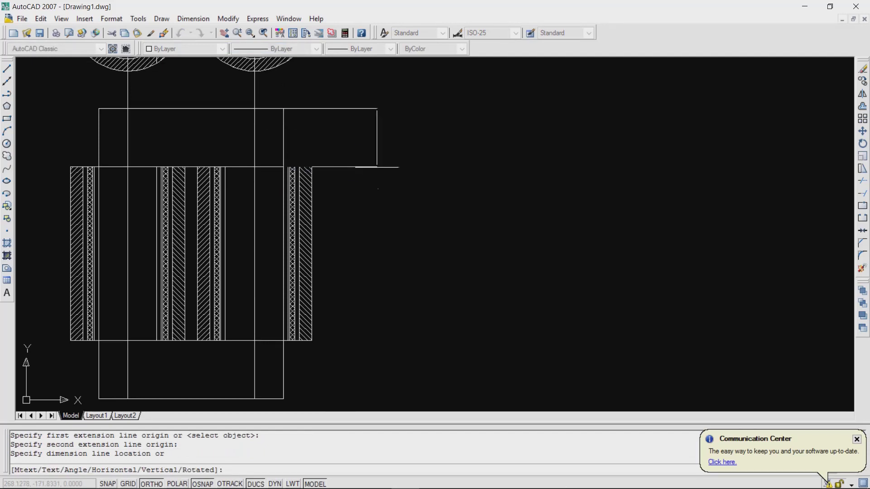
{"action": "left_click", "coordinate": [399, 164]}
{"action": "key", "text": "Escape"}
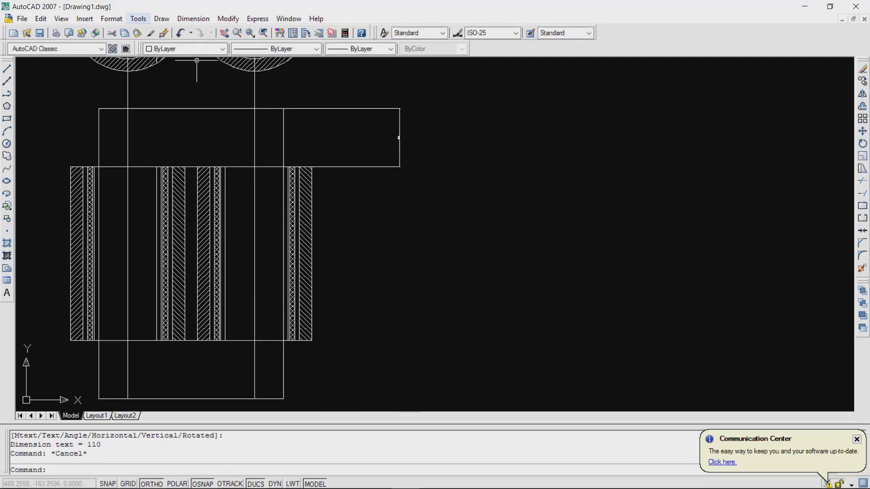
- Add a linear dimension to the hatched section's full height along its right edge, and undo both new height dimensions
{"action": "left_click", "coordinate": [193, 19]}
{"action": "left_click", "coordinate": [196, 48]}
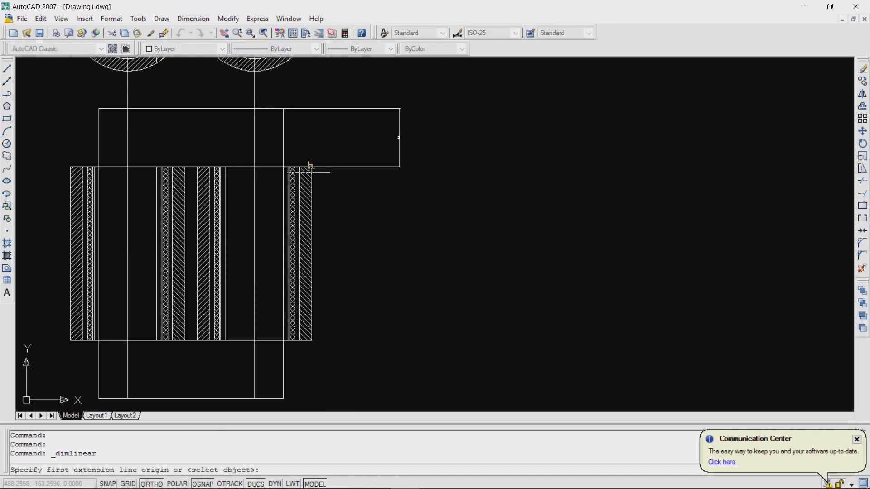
{"action": "left_click", "coordinate": [312, 167]}
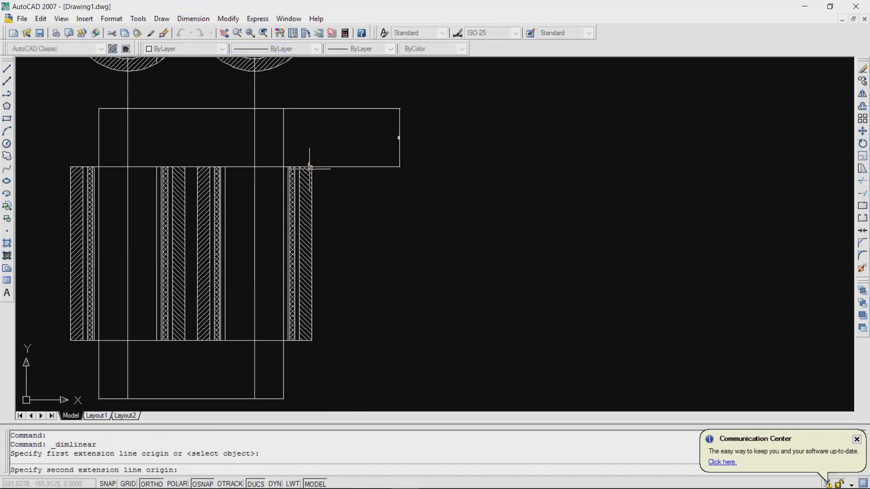
{"action": "left_click", "coordinate": [311, 341]}
{"action": "left_click", "coordinate": [399, 335]}
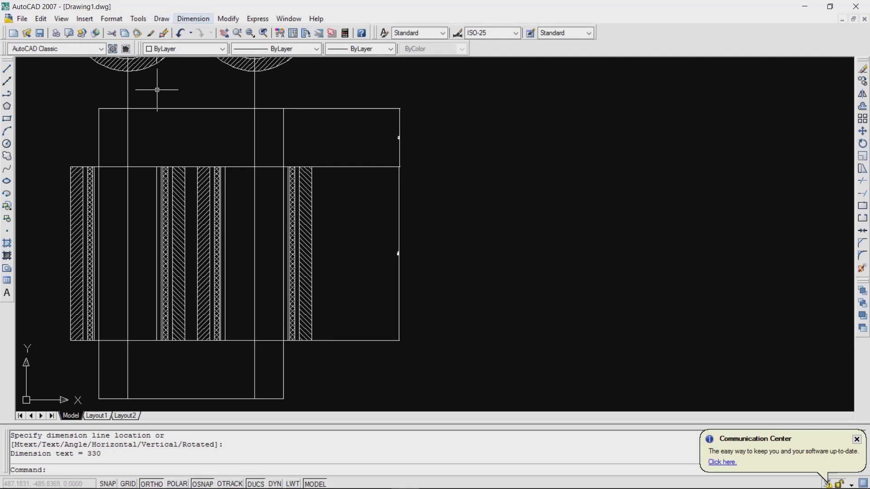
{"action": "key", "text": "ctrl+z"}
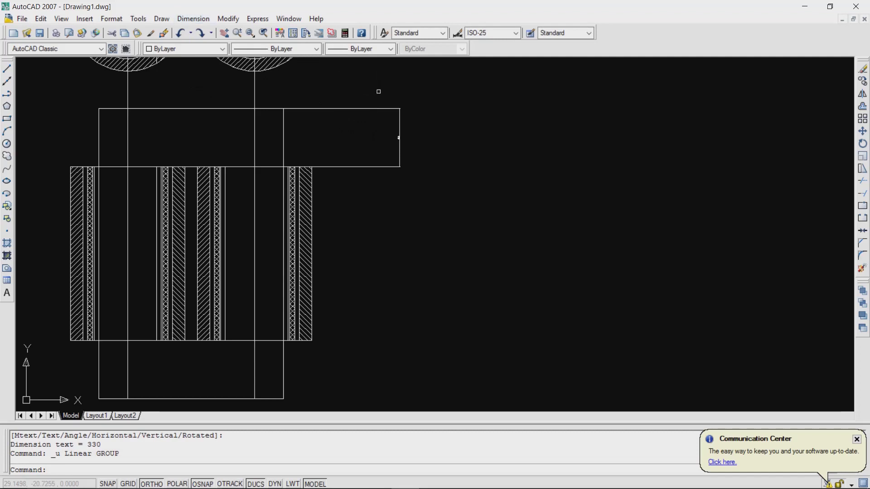
{"action": "key", "text": "ctrl+z"}
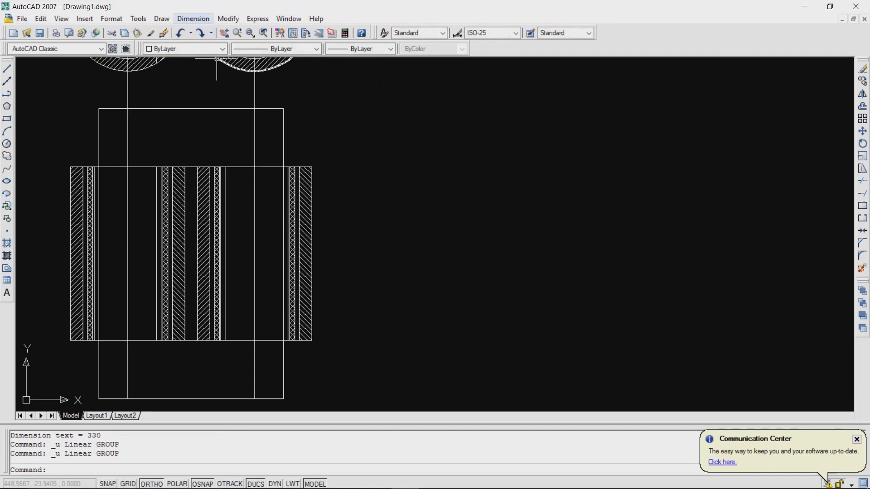
{"action": "left_click", "coordinate": [193, 18]}
{"action": "left_click", "coordinate": [199, 48]}
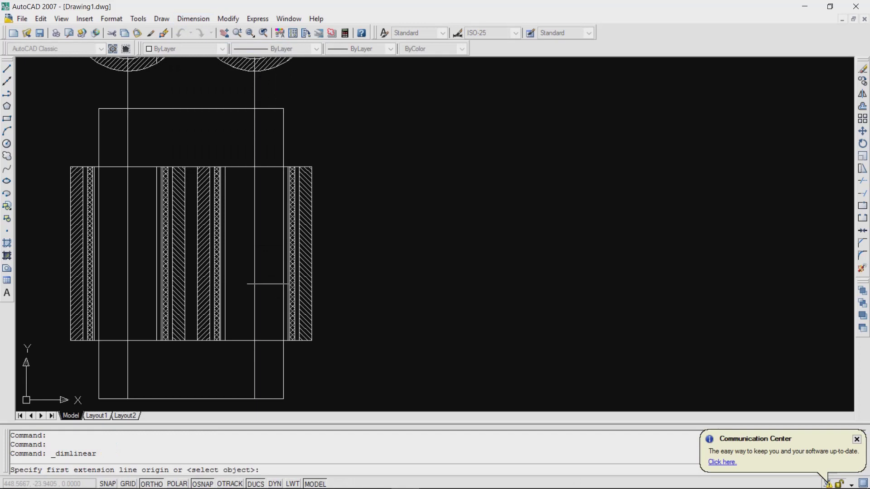
{"action": "left_click", "coordinate": [254, 341]}
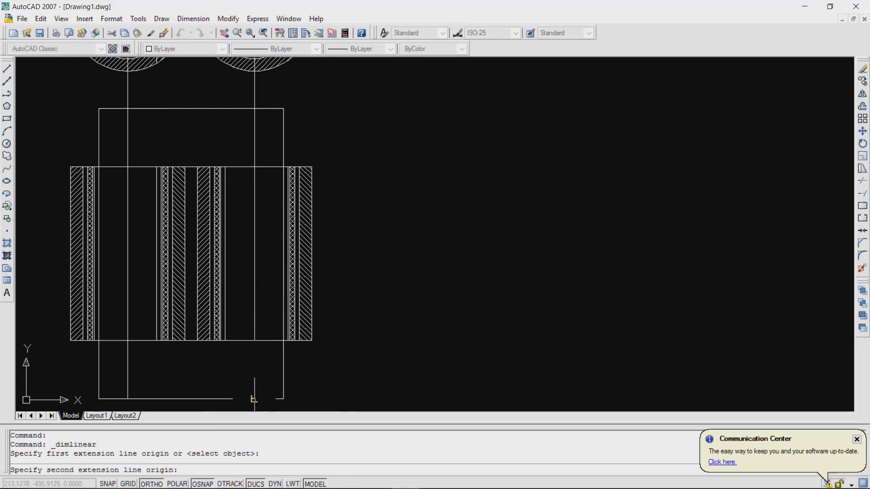
{"action": "left_click", "coordinate": [254, 399]}
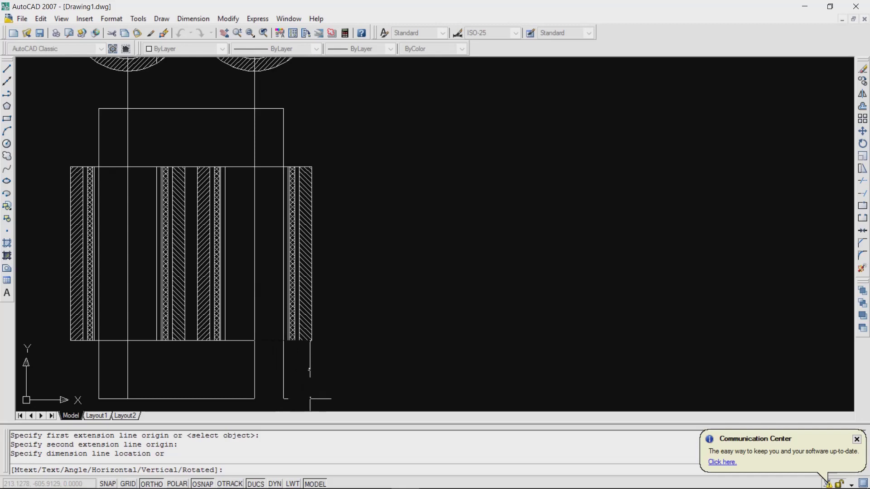
{"action": "key", "text": "Escape"}
- Add a vertical linear dimension to the upper projection's height, placed outside the left edge of the first section
{"action": "scroll", "coordinate": [253, 127], "scroll_direction": "down", "scroll_amount": 4}
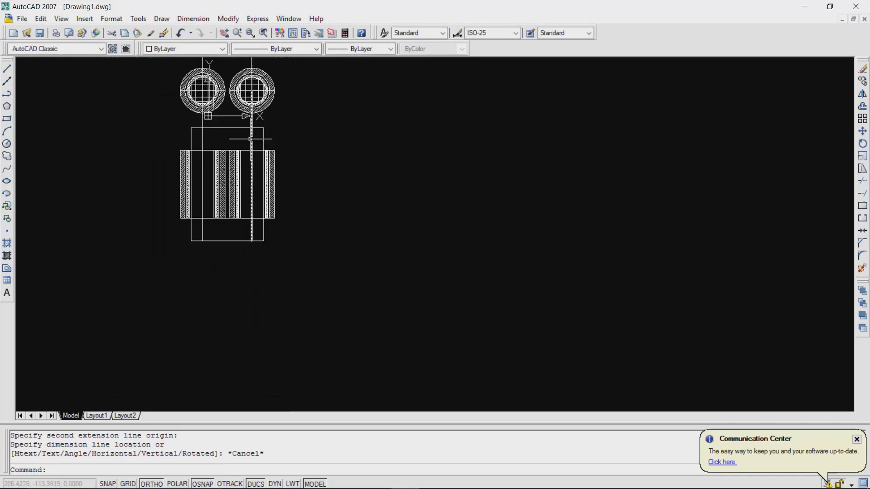
{"action": "scroll", "coordinate": [282, 108], "scroll_direction": "up", "scroll_amount": 2}
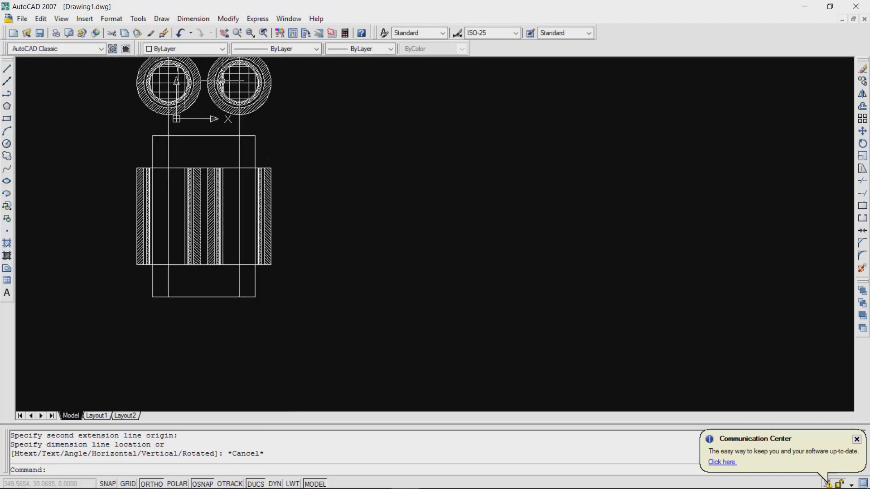
{"action": "scroll", "coordinate": [221, 80], "scroll_direction": "up", "scroll_amount": 1}
{"action": "left_click", "coordinate": [193, 18]}
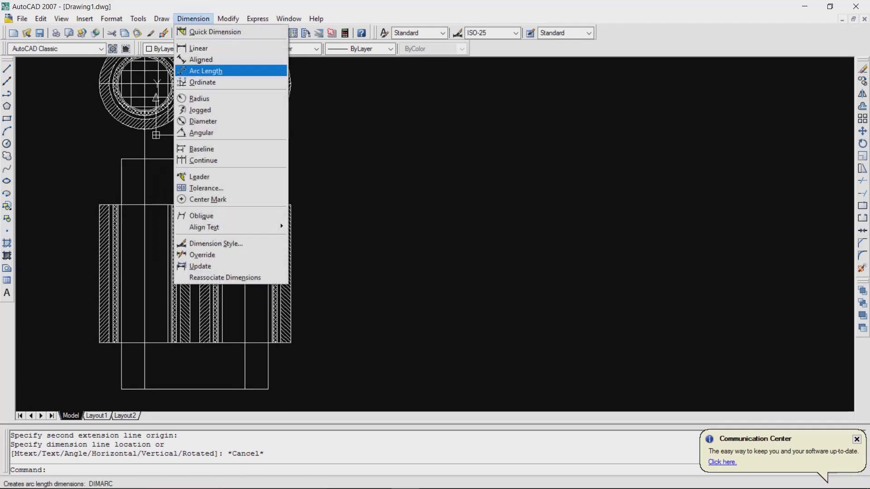
{"action": "left_click", "coordinate": [198, 48]}
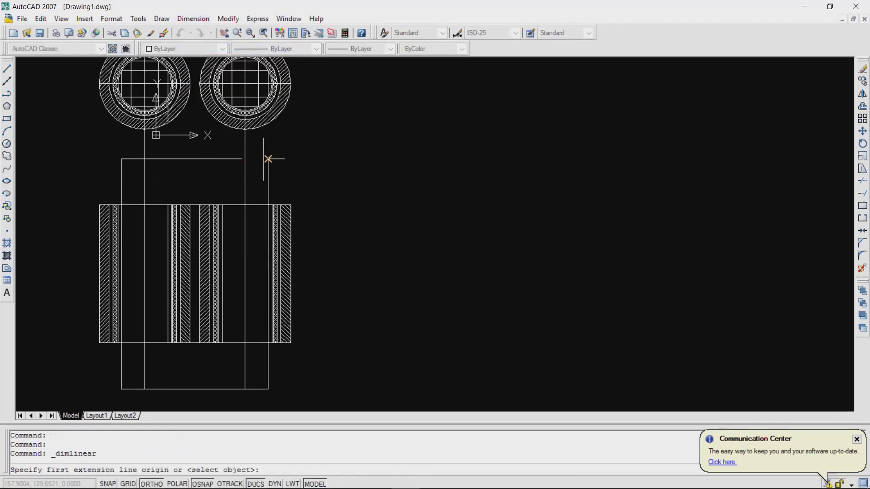
{"action": "left_click", "coordinate": [121, 158]}
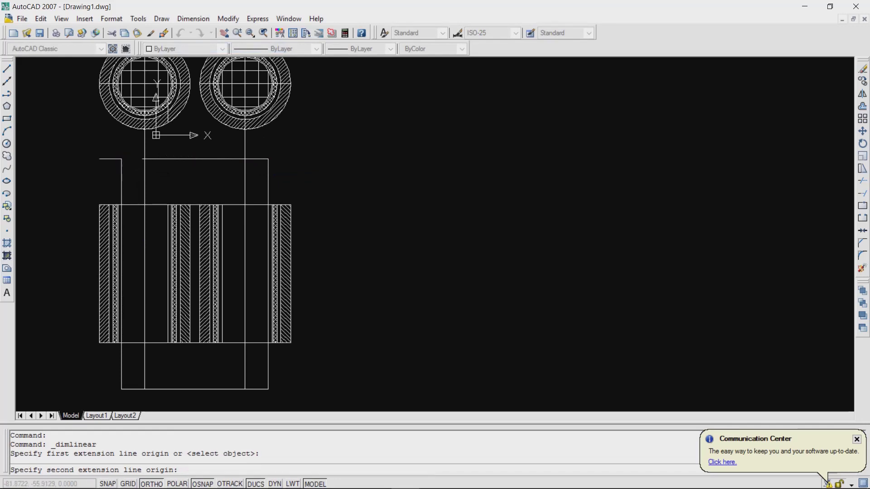
{"action": "left_click", "coordinate": [121, 205]}
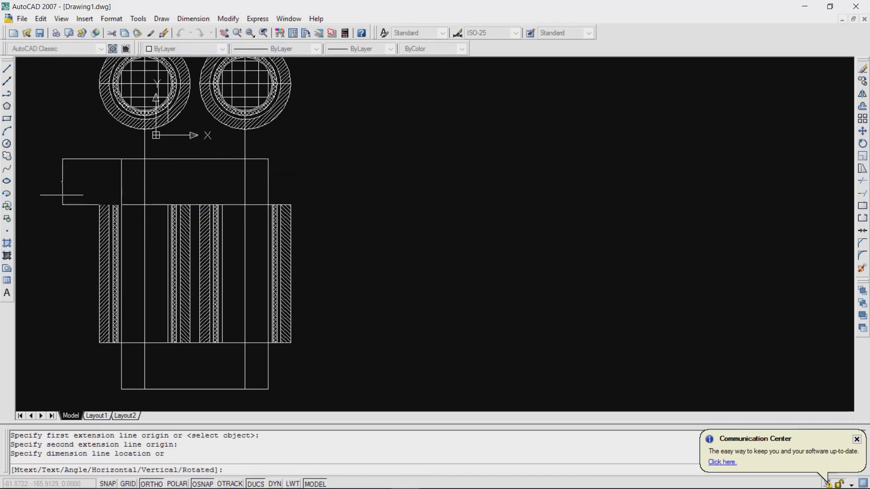
{"action": "left_click", "coordinate": [63, 195]}
{"action": "key", "text": "Escape"}
- Set the text height of the upper projection's height dimension to 5
{"action": "scroll", "coordinate": [42, 179], "scroll_direction": "up", "scroll_amount": 3}
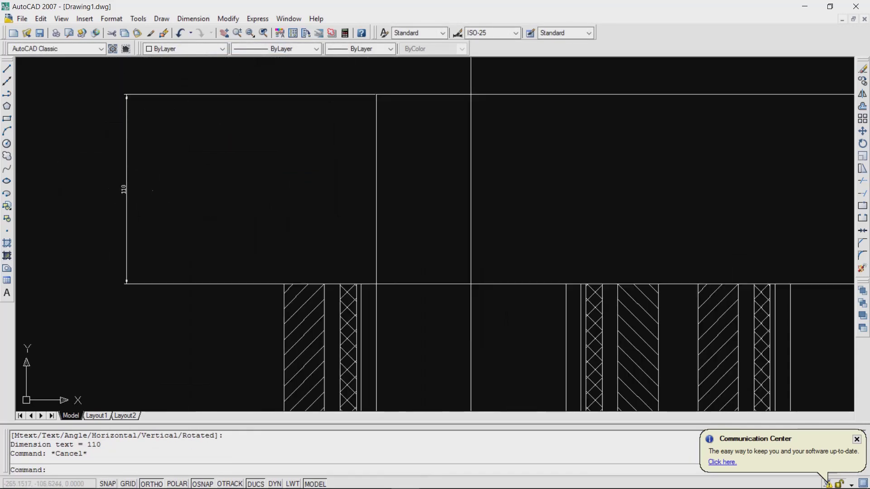
{"action": "scroll", "coordinate": [122, 188], "scroll_direction": "up", "scroll_amount": 2}
{"action": "left_click", "coordinate": [121, 187]}
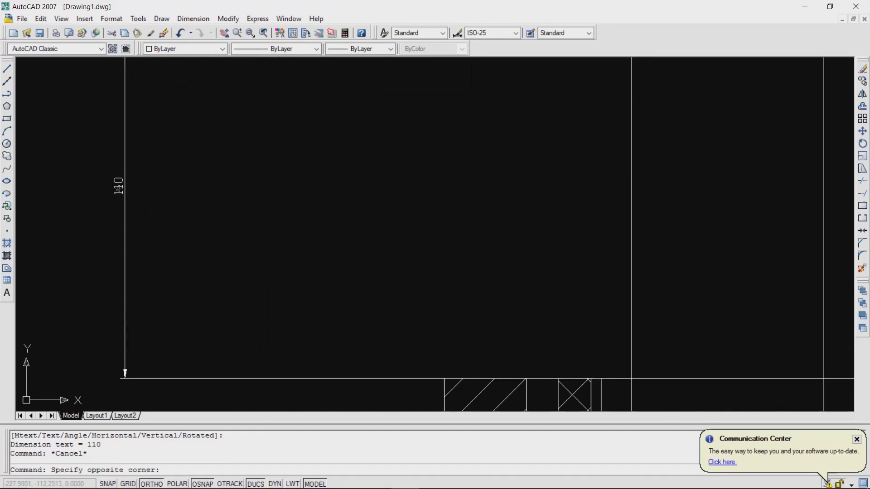
{"action": "left_click", "coordinate": [122, 185]}
{"action": "key", "text": "ctrl+1"}
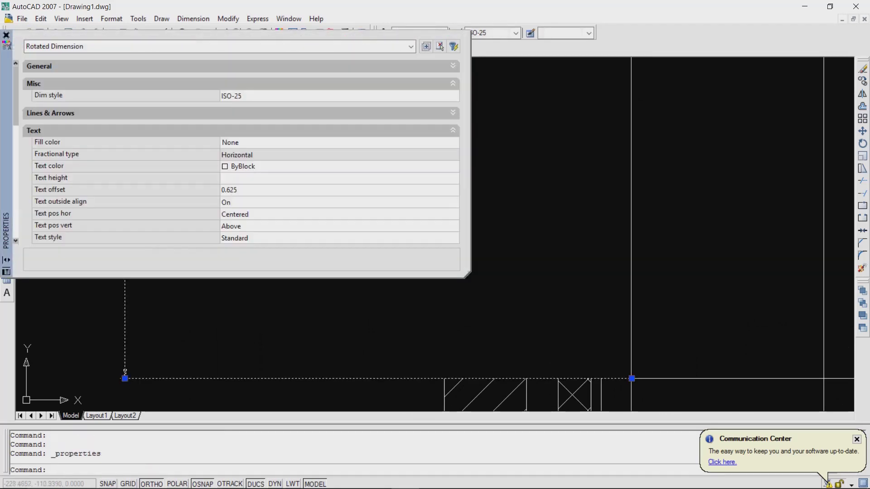
{"action": "left_click", "coordinate": [272, 178]}
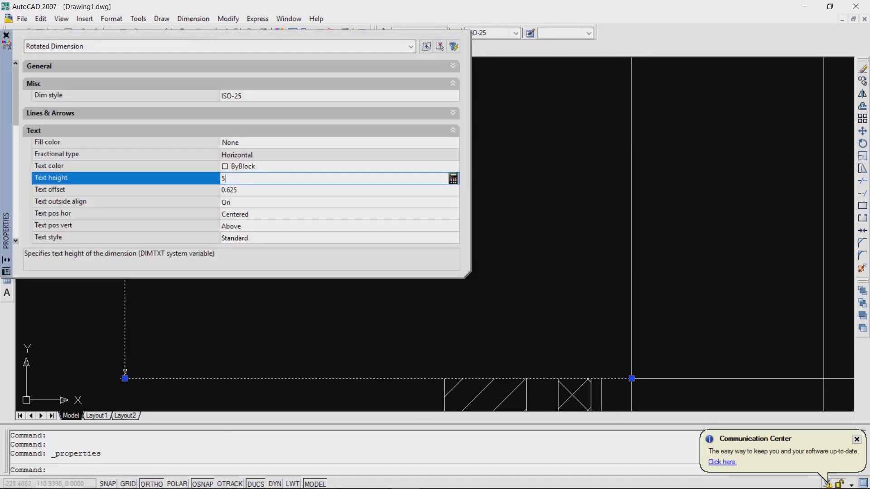
{"action": "left_click", "coordinate": [272, 190]}
{"action": "left_click", "coordinate": [304, 280]}
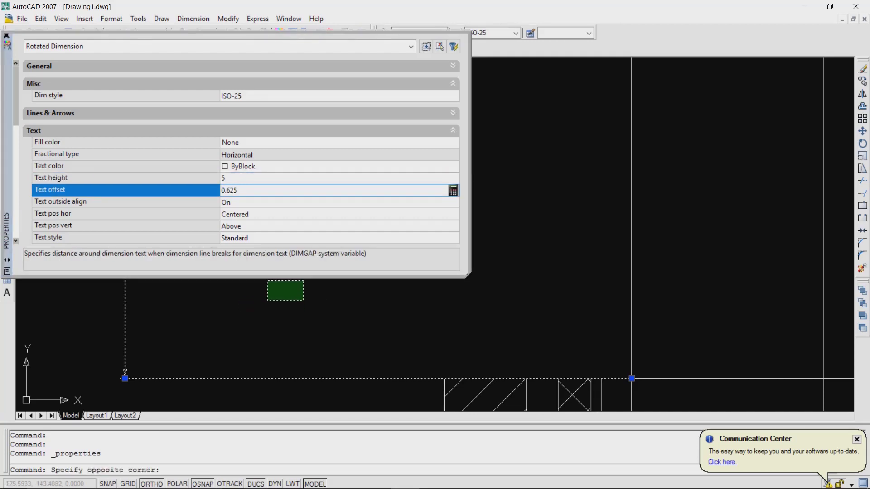
{"action": "key", "text": "ctrl+1"}
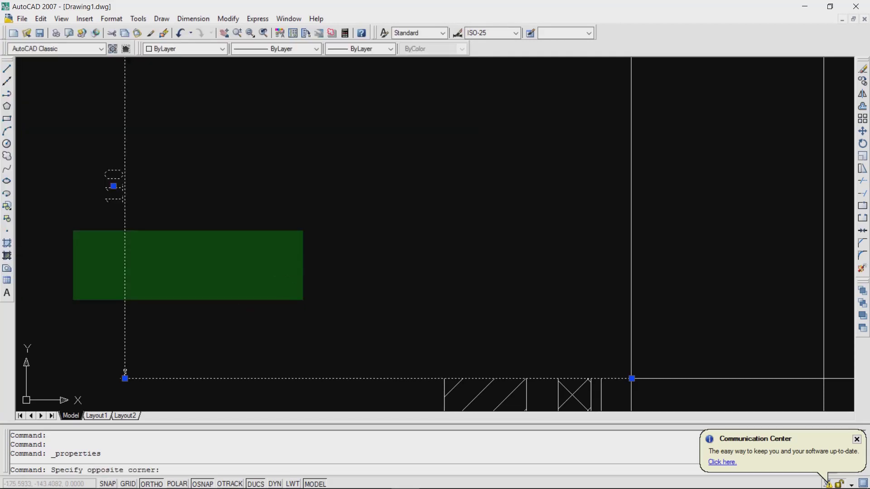
{"action": "key", "text": "Escape"}
{"action": "scroll", "coordinate": [176, 229], "scroll_direction": "down", "scroll_amount": 5}
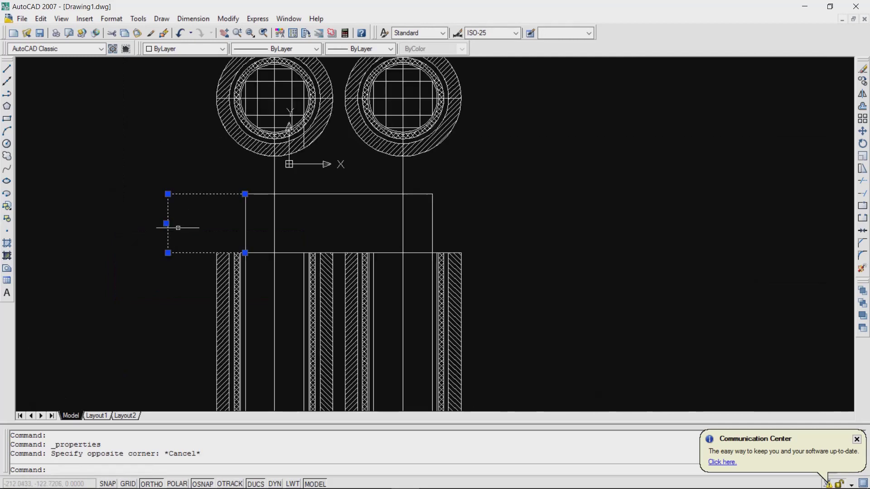
{"action": "key", "text": "Escape"}
- Add an aligned dimension to the hatched section's full height, placed outside the left edge of the first section
{"action": "scroll", "coordinate": [210, 233], "scroll_direction": "down", "scroll_amount": 4}
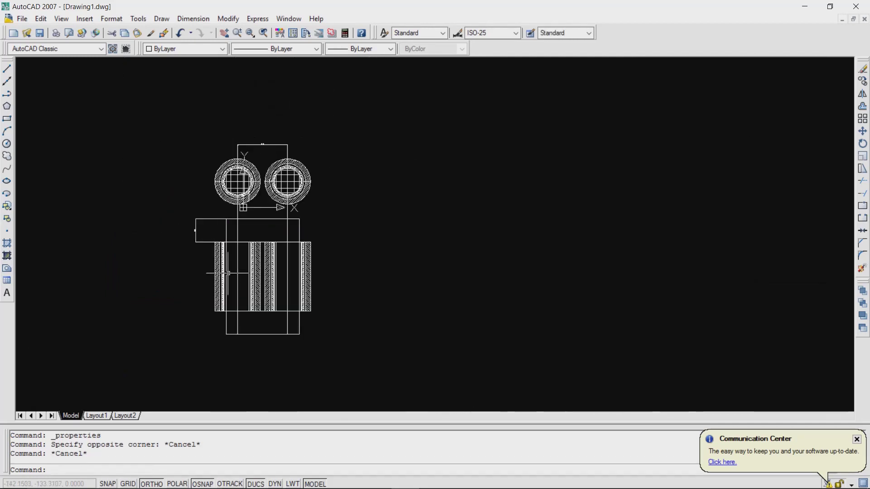
{"action": "scroll", "coordinate": [226, 272], "scroll_direction": "up", "scroll_amount": 3}
{"action": "left_click", "coordinate": [194, 19]}
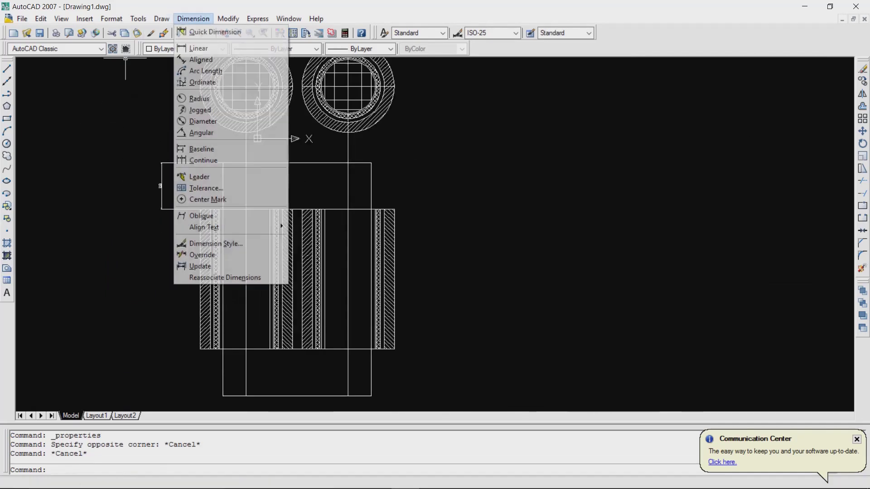
{"action": "left_click", "coordinate": [201, 59]}
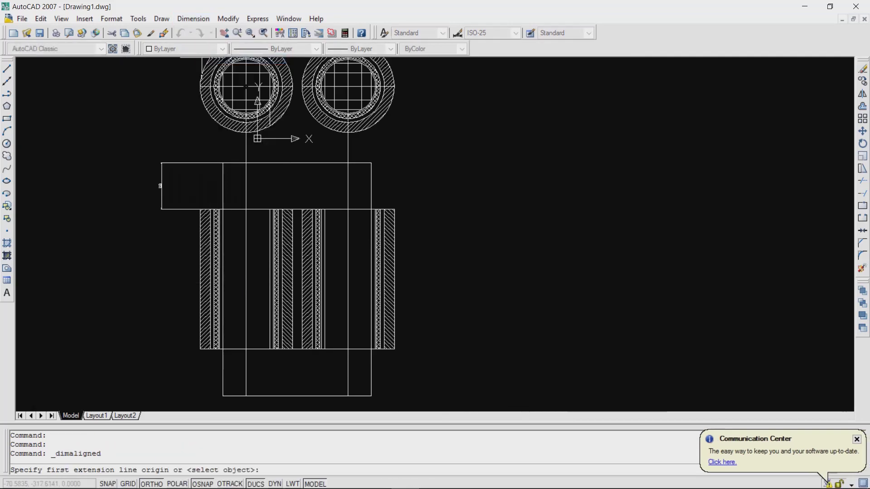
{"action": "left_click", "coordinate": [193, 18]}
{"action": "key", "text": "Escape"}
{"action": "key", "text": "Escape"}
{"action": "key", "text": "Return"}
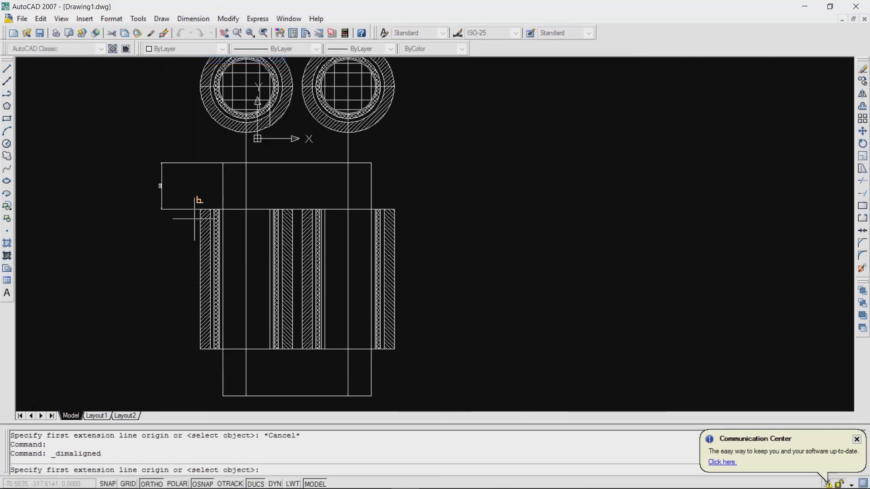
{"action": "left_click", "coordinate": [199, 209]}
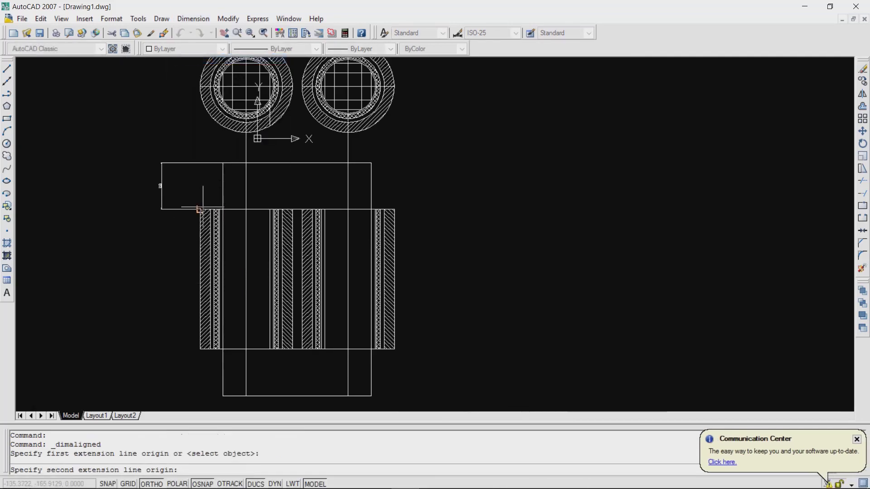
{"action": "left_click", "coordinate": [200, 349]}
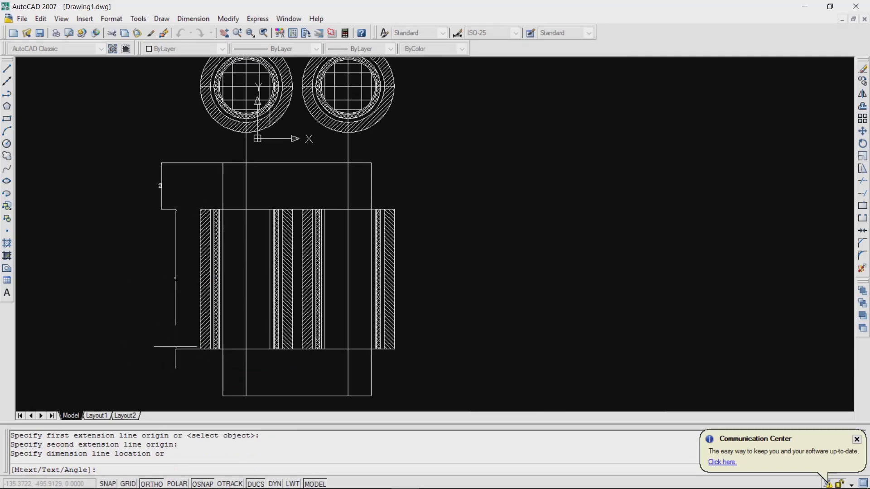
{"action": "left_click", "coordinate": [175, 317]}
{"action": "scroll", "coordinate": [158, 270], "scroll_direction": "up", "scroll_amount": 2}
{"action": "scroll", "coordinate": [159, 270], "scroll_direction": "up", "scroll_amount": 4}
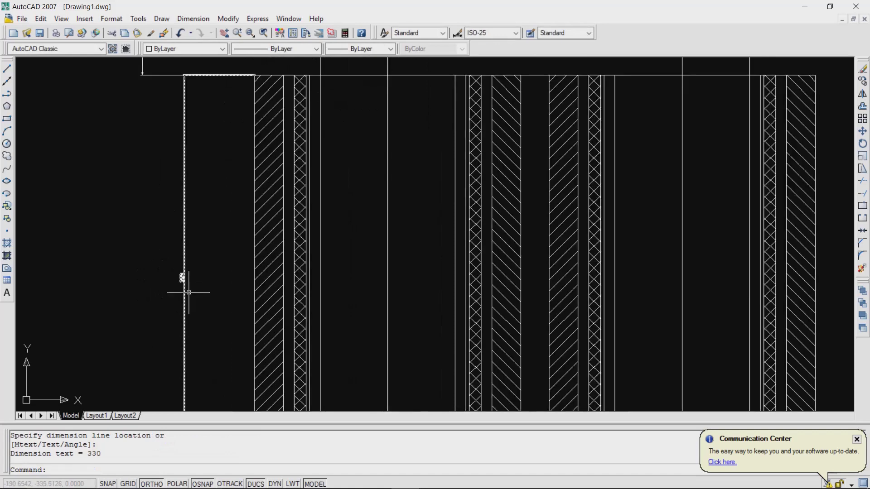
{"action": "double_click", "coordinate": [174, 261]}
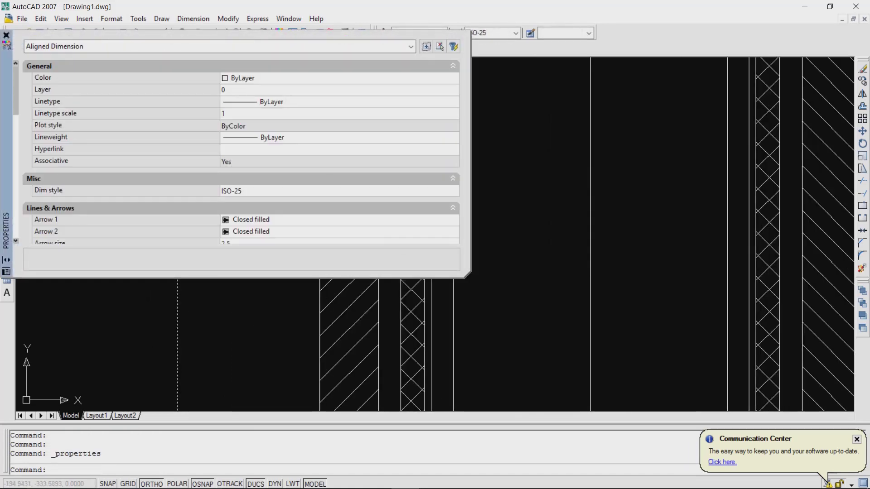
{"action": "left_click", "coordinate": [63, 125]}
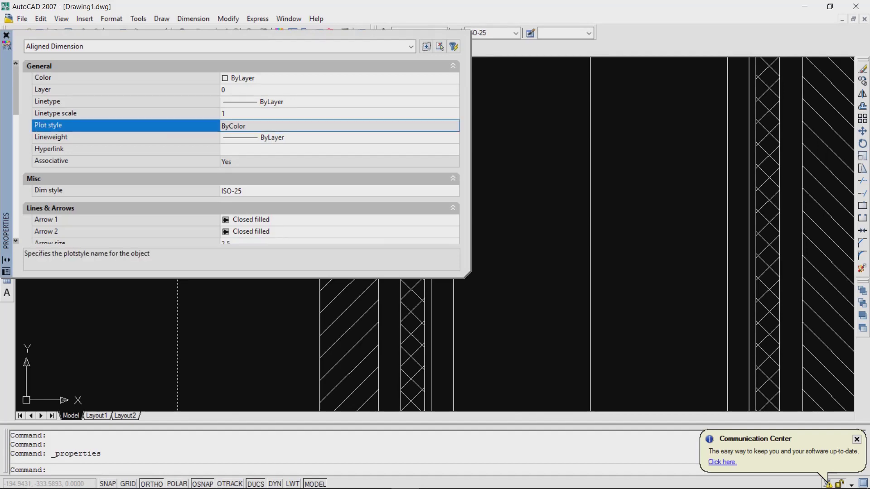
{"action": "scroll", "coordinate": [240, 149], "scroll_direction": "down", "scroll_amount": 5}
{"action": "scroll", "coordinate": [240, 150], "scroll_direction": "up", "scroll_amount": 5}
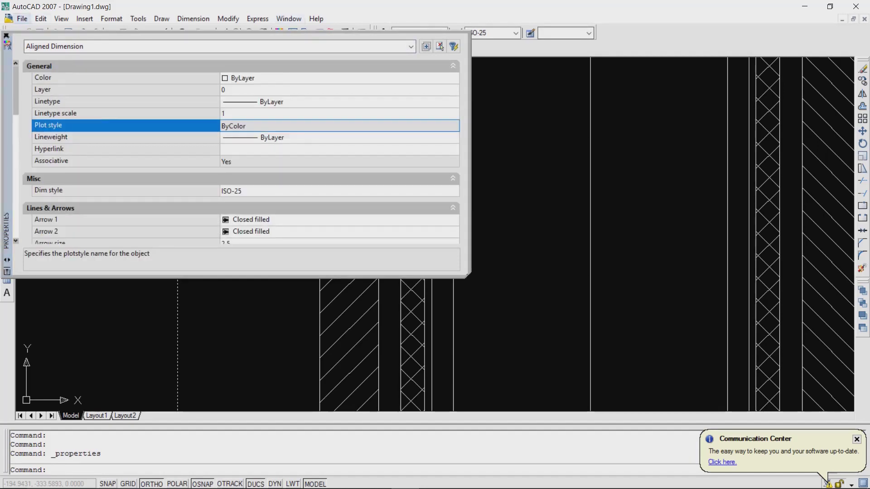
{"action": "key", "text": "ctrl+1"}
{"action": "key", "text": "Escape"}
{"action": "key", "text": "Escape"}
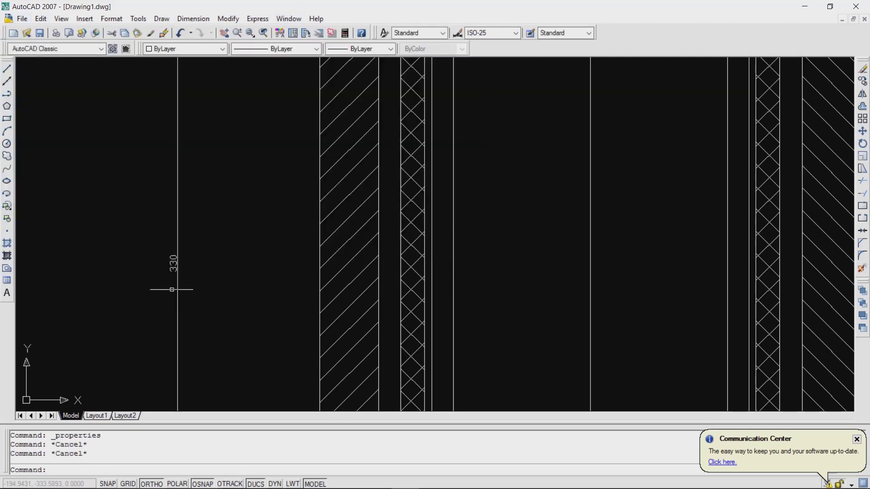
- Set the text height of the hatched section's height dimension to 5
{"action": "scroll", "coordinate": [173, 290], "scroll_direction": "up", "scroll_amount": 6}
{"action": "left_click", "coordinate": [167, 196]}
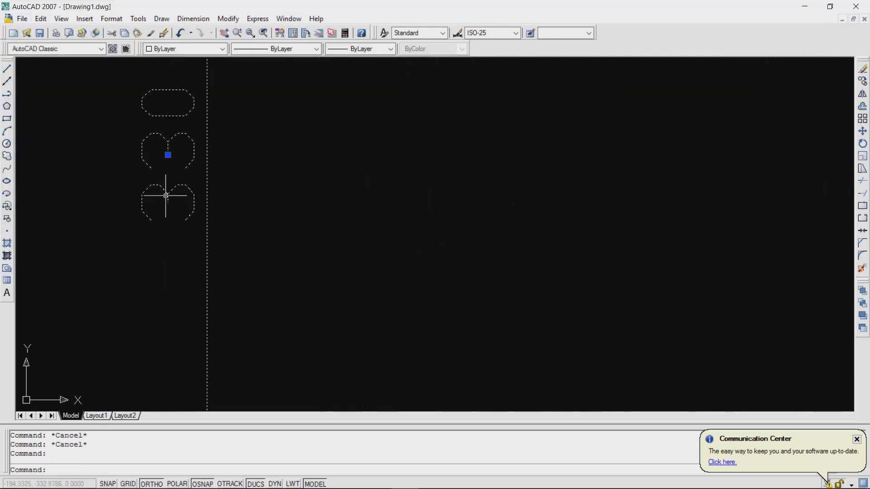
{"action": "left_click", "coordinate": [166, 196]}
{"action": "left_click", "coordinate": [166, 196]}
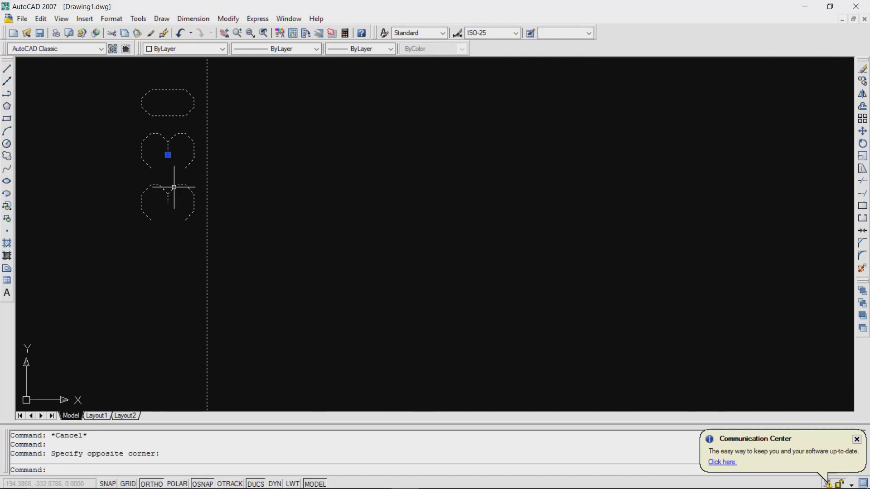
{"action": "double_click", "coordinate": [166, 196]}
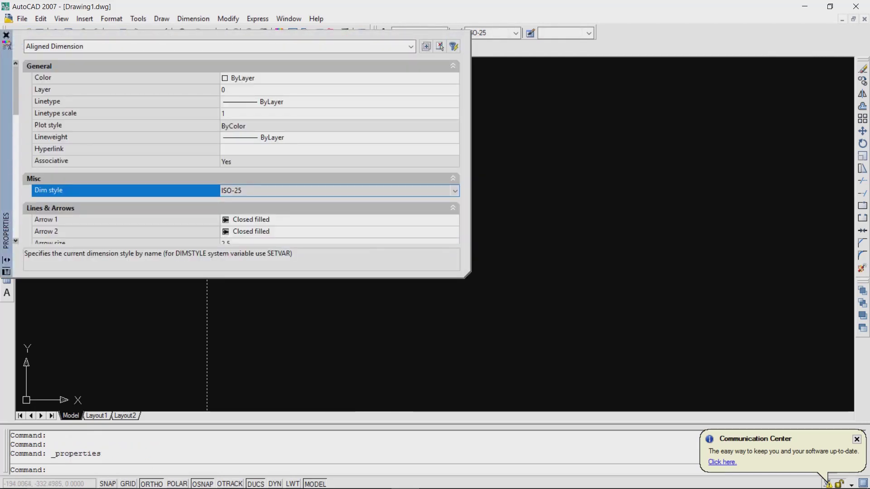
{"action": "scroll", "coordinate": [240, 152], "scroll_direction": "down", "scroll_amount": 4}
{"action": "scroll", "coordinate": [240, 152], "scroll_direction": "down", "scroll_amount": 7}
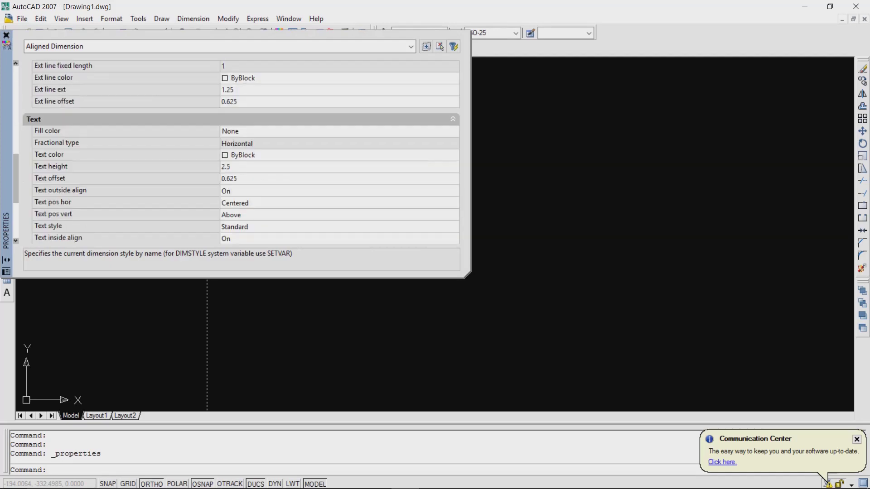
{"action": "scroll", "coordinate": [241, 152], "scroll_direction": "up", "scroll_amount": 4}
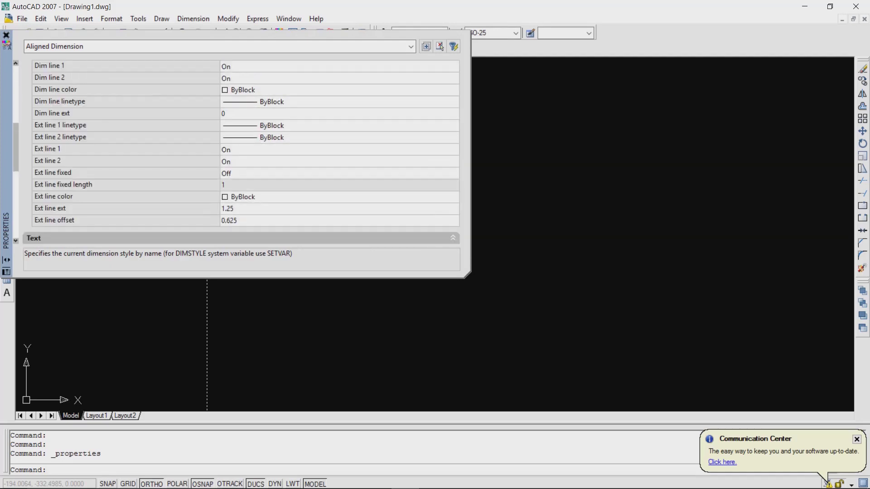
{"action": "scroll", "coordinate": [240, 151], "scroll_direction": "down", "scroll_amount": 2}
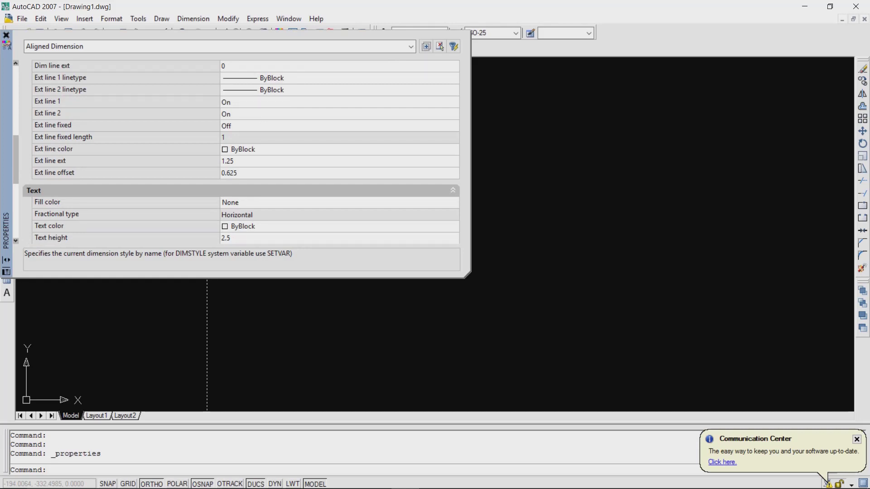
{"action": "left_click", "coordinate": [272, 238]}
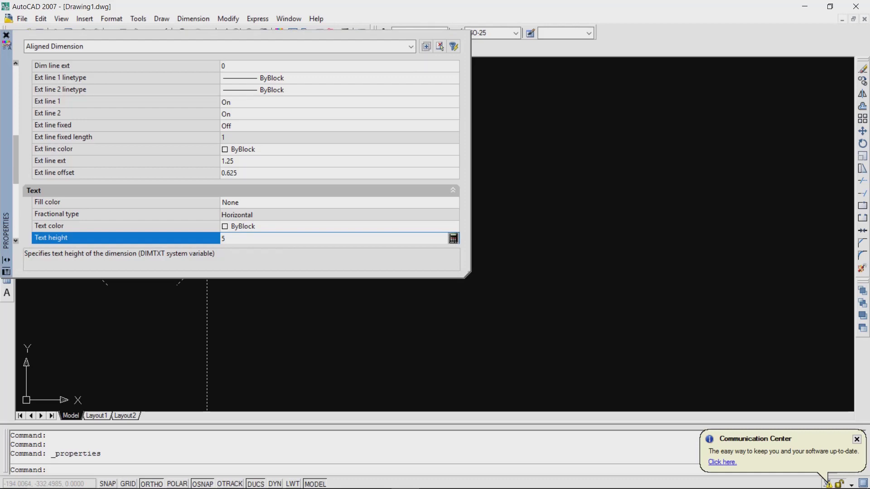
{"action": "left_click", "coordinate": [453, 238]}
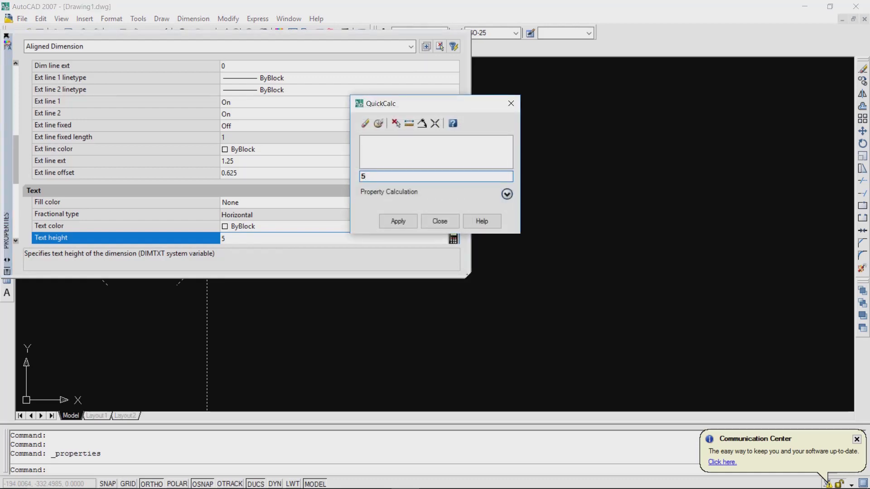
{"action": "left_click", "coordinate": [398, 221]}
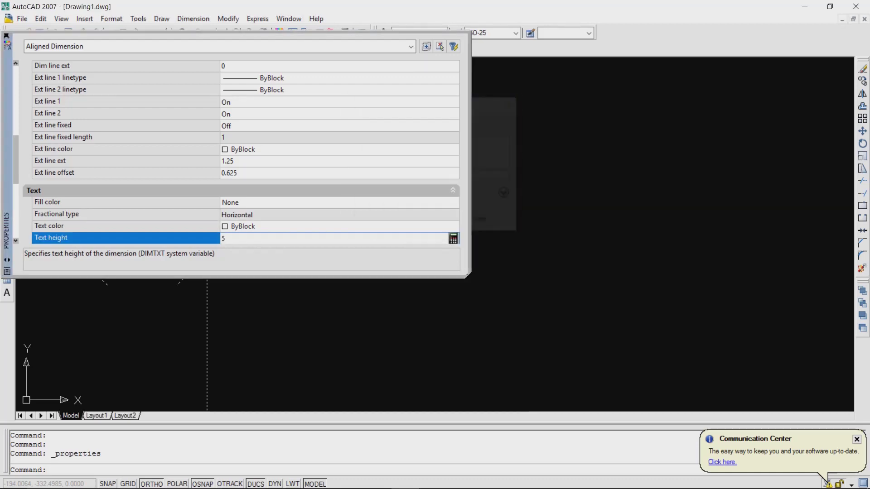
{"action": "key", "text": "ctrl+1"}
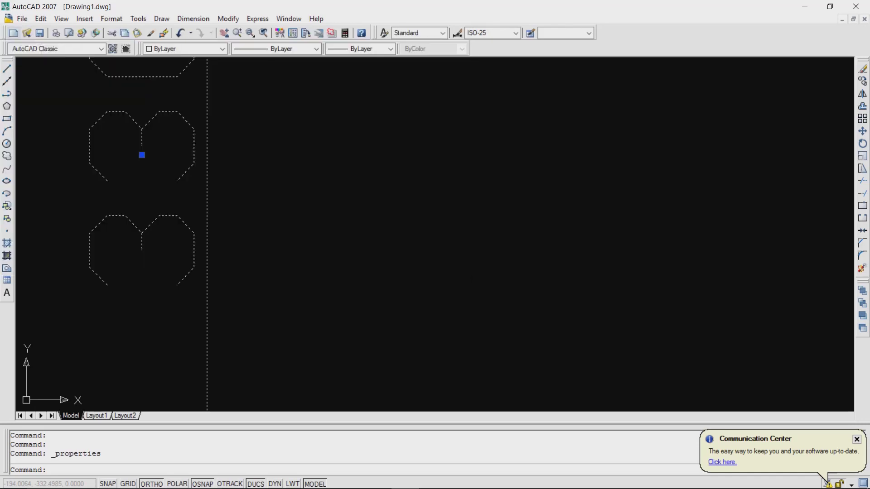
{"action": "scroll", "coordinate": [194, 209], "scroll_direction": "down", "scroll_amount": 6}
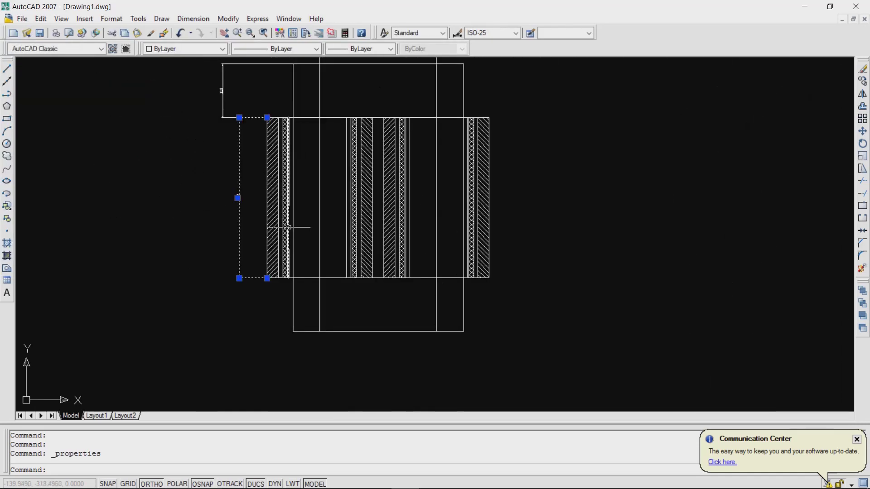
{"action": "key", "text": "Escape"}
- Add a horizontal linear dimension between the facing inner bore edges of the two sections, placed just above the hatched area's top edge
{"action": "scroll", "coordinate": [406, 224], "scroll_direction": "down", "scroll_amount": 5}
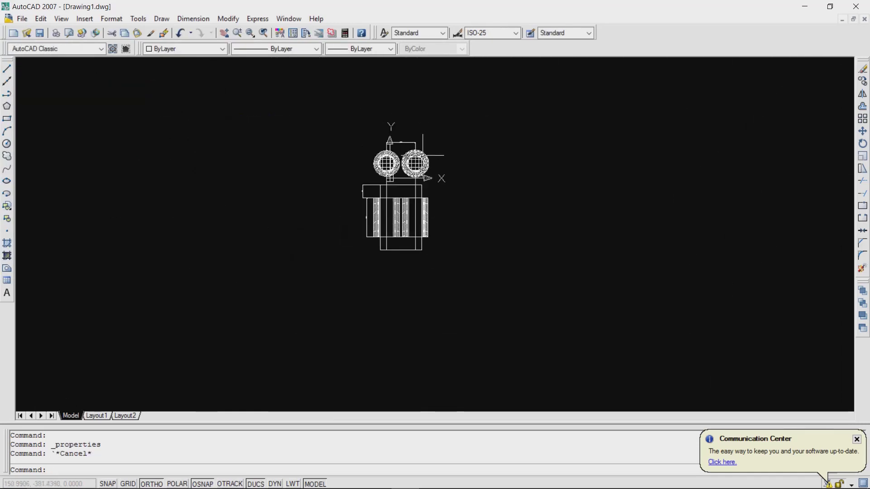
{"action": "scroll", "coordinate": [420, 156], "scroll_direction": "up", "scroll_amount": 4}
{"action": "scroll", "coordinate": [420, 156], "scroll_direction": "up", "scroll_amount": 2}
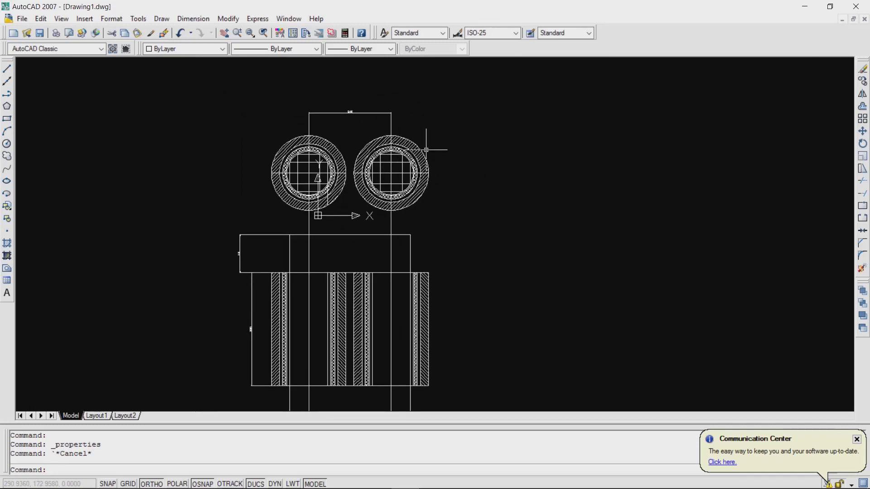
{"action": "scroll", "coordinate": [420, 156], "scroll_direction": "down", "scroll_amount": 1}
{"action": "scroll", "coordinate": [411, 315], "scroll_direction": "up", "scroll_amount": 1}
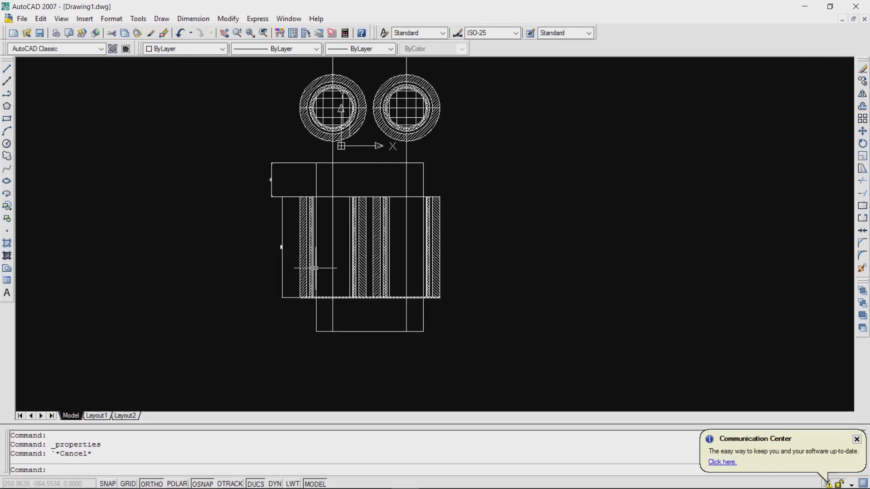
{"action": "left_click", "coordinate": [193, 18]}
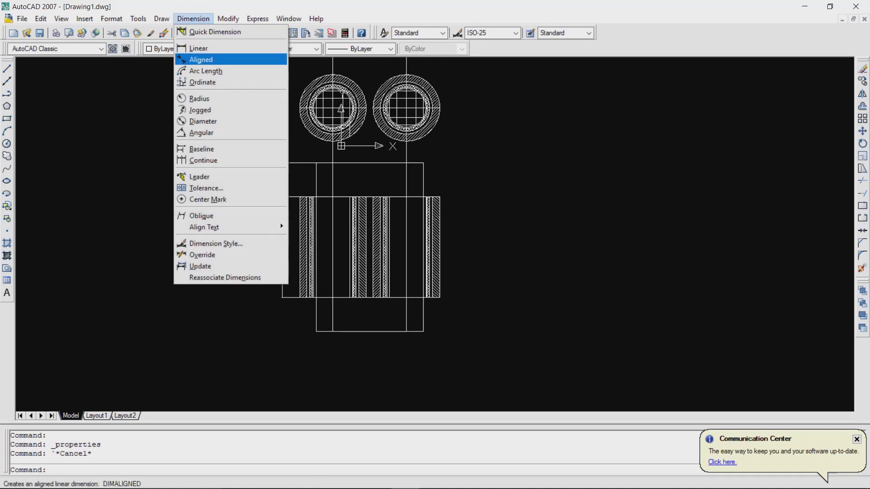
{"action": "left_click", "coordinate": [198, 48]}
{"action": "scroll", "coordinate": [350, 225], "scroll_direction": "up", "scroll_amount": 1}
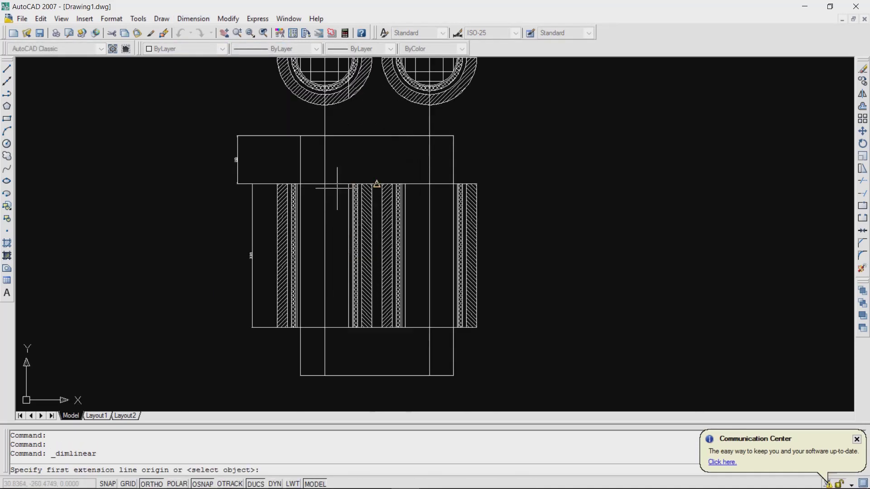
{"action": "scroll", "coordinate": [345, 184], "scroll_direction": "up", "scroll_amount": 2}
{"action": "left_click", "coordinate": [367, 174]}
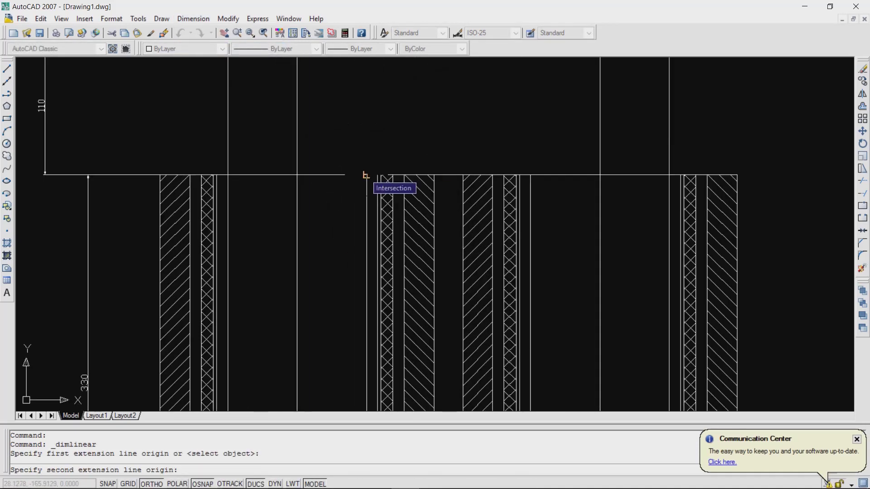
{"action": "left_click", "coordinate": [530, 175]}
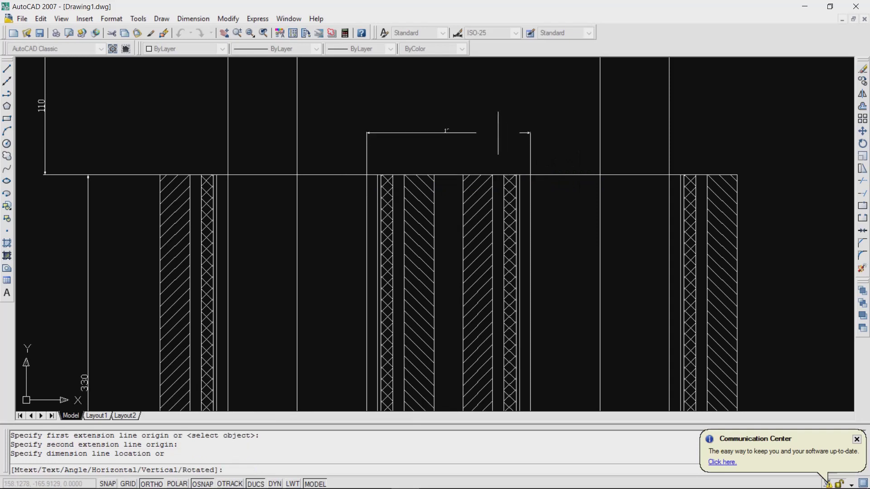
{"action": "left_click", "coordinate": [462, 129]}
{"action": "key", "text": "Escape"}
- Set the text height of the horizontal dimension between the two bores to 5
{"action": "scroll", "coordinate": [459, 129], "scroll_direction": "up", "scroll_amount": 2}
{"action": "scroll", "coordinate": [459, 130], "scroll_direction": "up", "scroll_amount": 3}
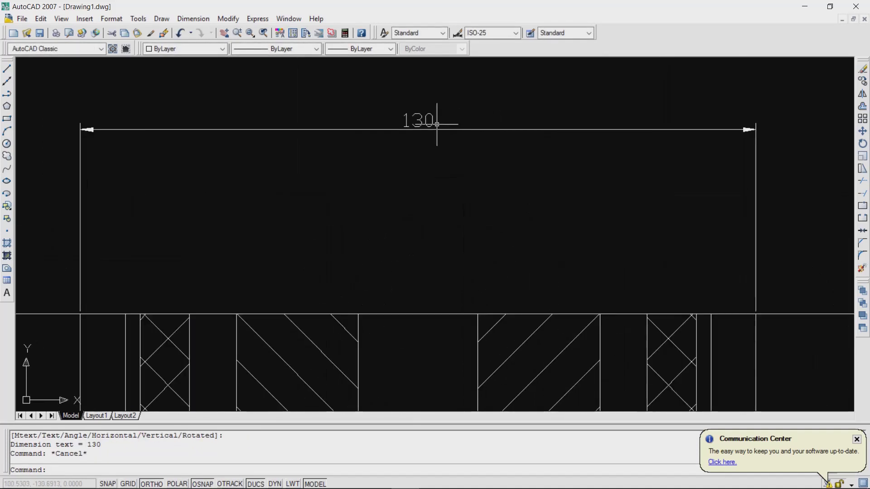
{"action": "scroll", "coordinate": [417, 117], "scroll_direction": "up", "scroll_amount": 2}
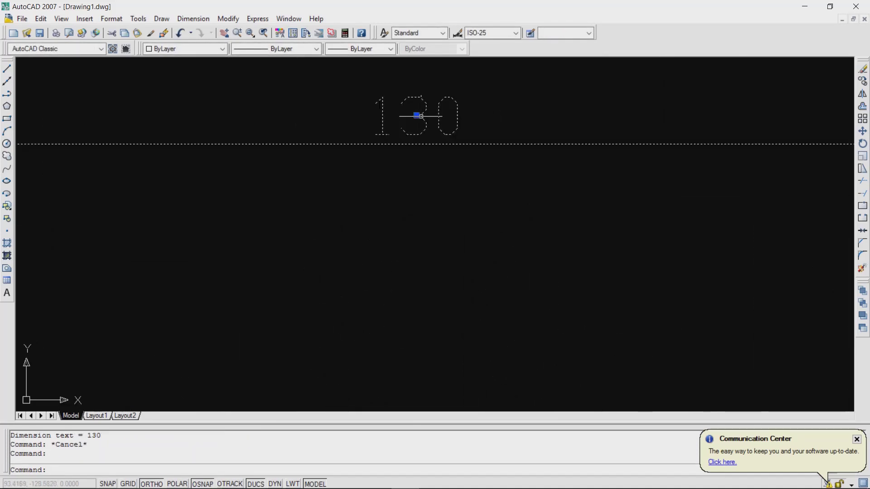
{"action": "double_click", "coordinate": [415, 118]}
{"action": "left_click", "coordinate": [317, 178]}
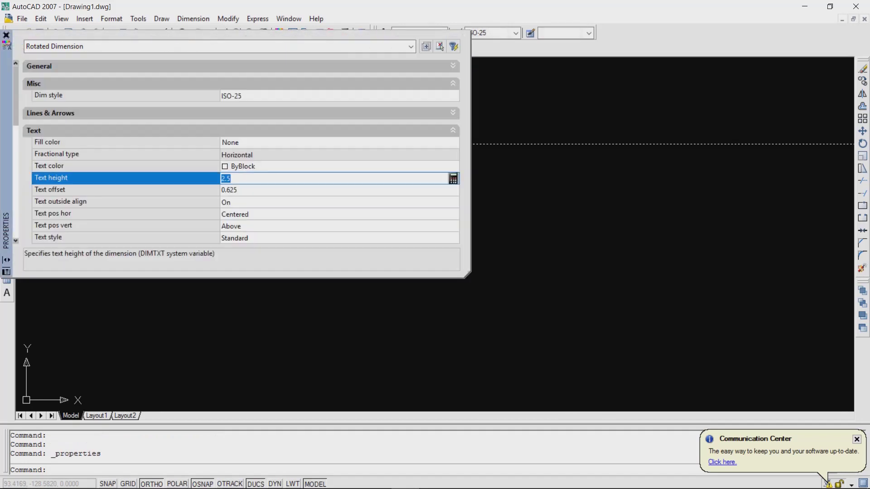
{"action": "type", "text": "5"}
{"action": "key", "text": "Return"}
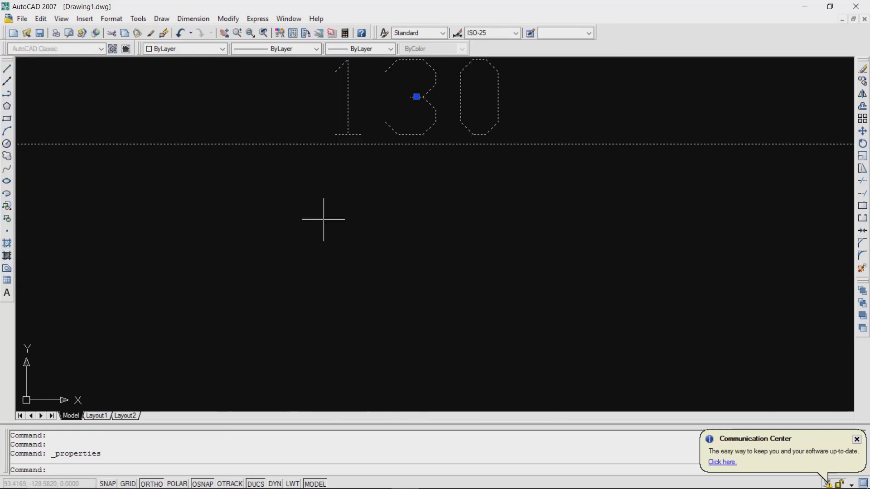
{"action": "scroll", "coordinate": [323, 217], "scroll_direction": "down", "scroll_amount": 3}
{"action": "key", "text": "Escape"}
{"action": "scroll", "coordinate": [346, 210], "scroll_direction": "down", "scroll_amount": 3}
{"action": "scroll", "coordinate": [410, 213], "scroll_direction": "down", "scroll_amount": 5}
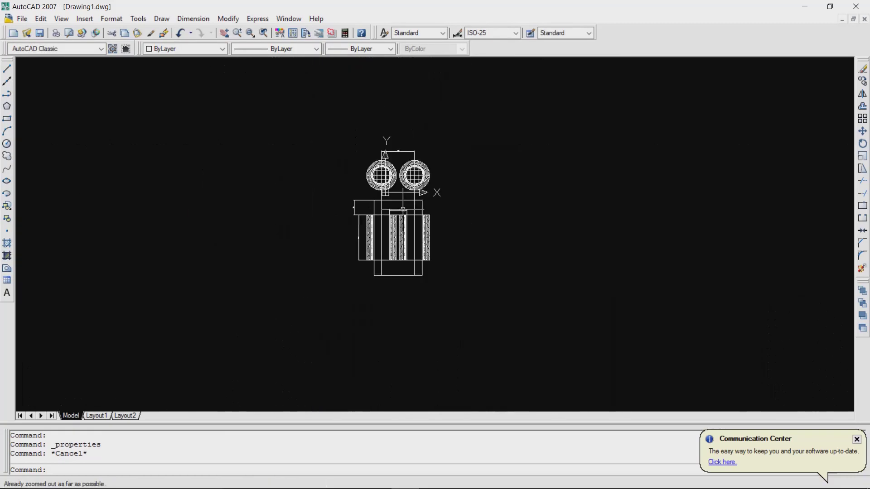
{"action": "scroll", "coordinate": [410, 247], "scroll_direction": "up", "scroll_amount": 4}
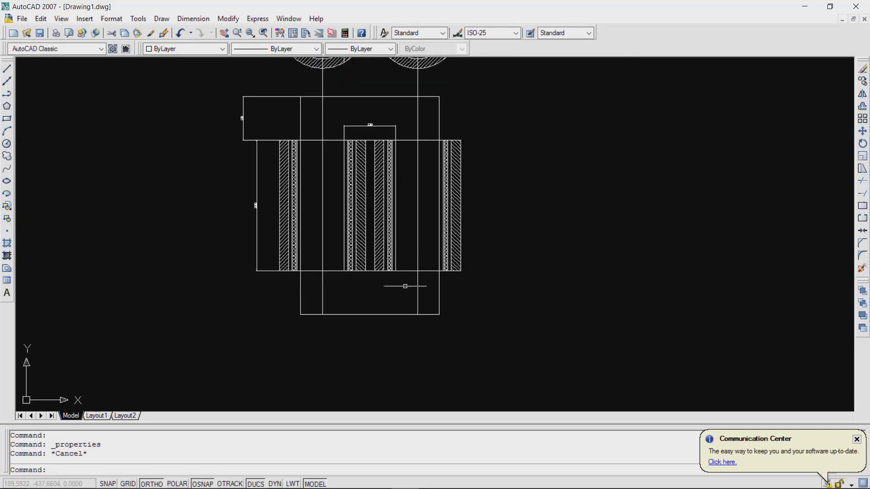
- Examine the hatched walls and the narrow gaps between them in the two sectional views up close
{"action": "scroll", "coordinate": [388, 263], "scroll_direction": "down", "scroll_amount": 2}
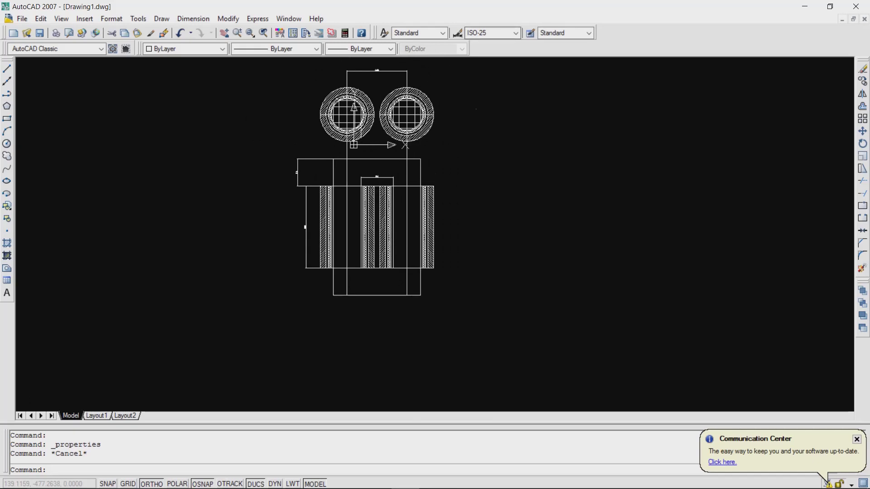
{"action": "scroll", "coordinate": [408, 145], "scroll_direction": "up", "scroll_amount": 1}
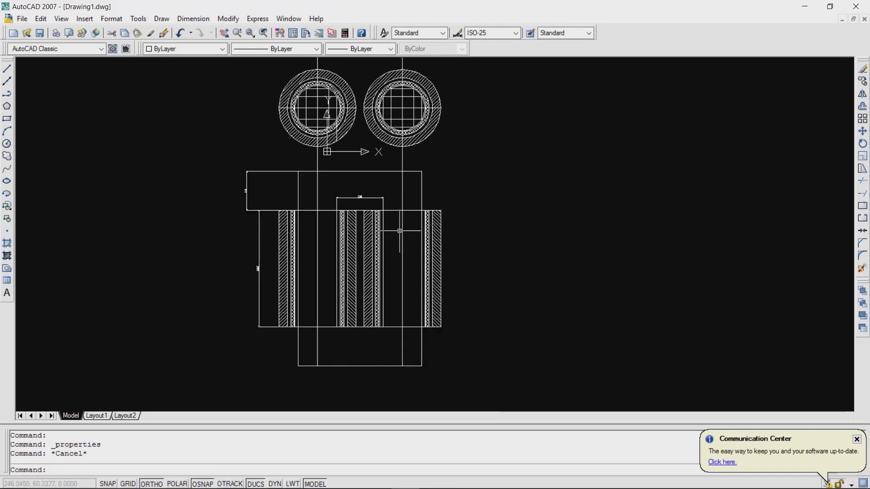
{"action": "scroll", "coordinate": [407, 232], "scroll_direction": "up", "scroll_amount": 2}
{"action": "scroll", "coordinate": [339, 289], "scroll_direction": "up", "scroll_amount": 1}
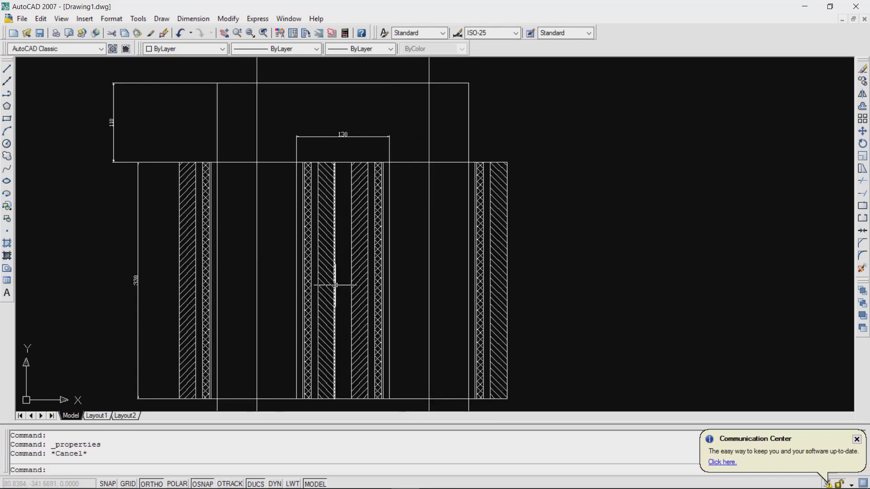
{"action": "scroll", "coordinate": [340, 265], "scroll_direction": "down", "scroll_amount": 3}
{"action": "scroll", "coordinate": [259, 271], "scroll_direction": "up", "scroll_amount": 3}
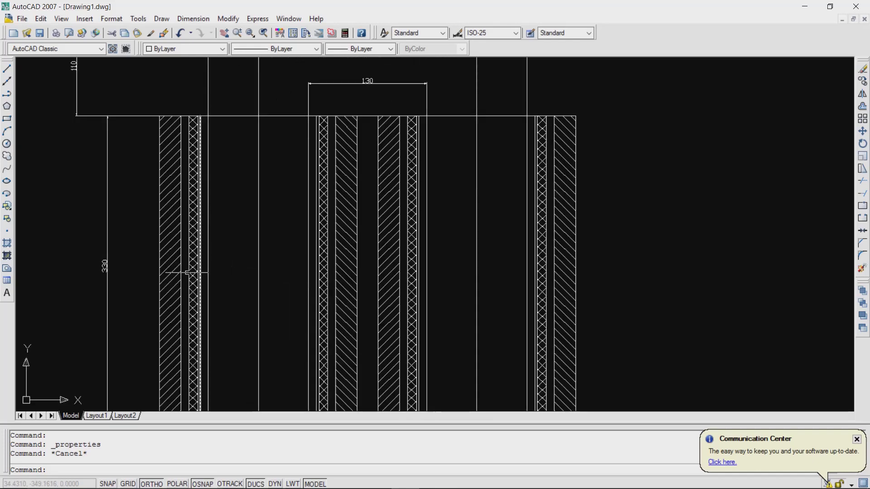
{"action": "scroll", "coordinate": [179, 270], "scroll_direction": "up", "scroll_amount": 2}
{"action": "scroll", "coordinate": [178, 271], "scroll_direction": "down", "scroll_amount": 3}
{"action": "scroll", "coordinate": [200, 268], "scroll_direction": "up", "scroll_amount": 2}
{"action": "scroll", "coordinate": [272, 276], "scroll_direction": "up", "scroll_amount": 1}
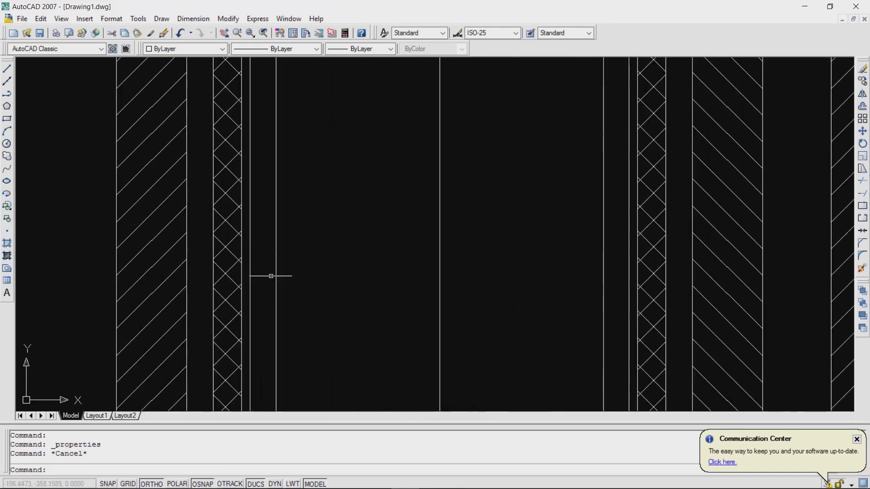
{"action": "scroll", "coordinate": [250, 276], "scroll_direction": "up", "scroll_amount": 2}
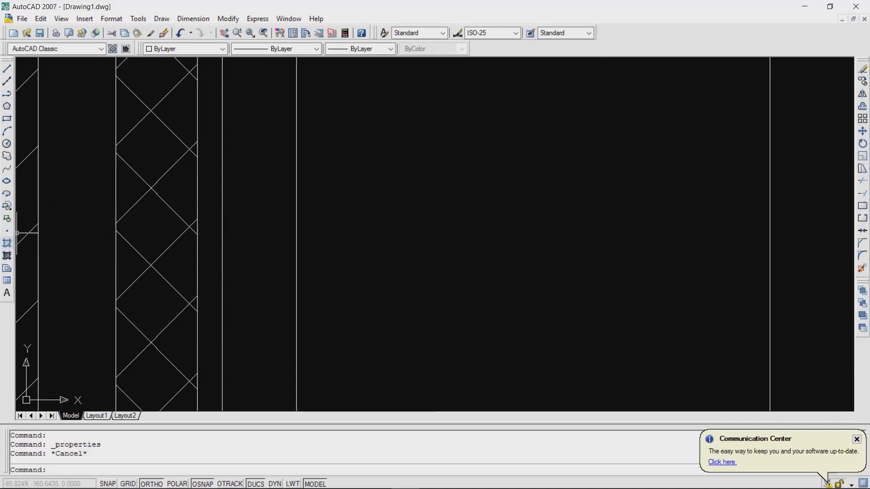
- Start a new hatch and choose the SOLID pattern from the other predefined patterns
{"action": "left_click", "coordinate": [6, 244]}
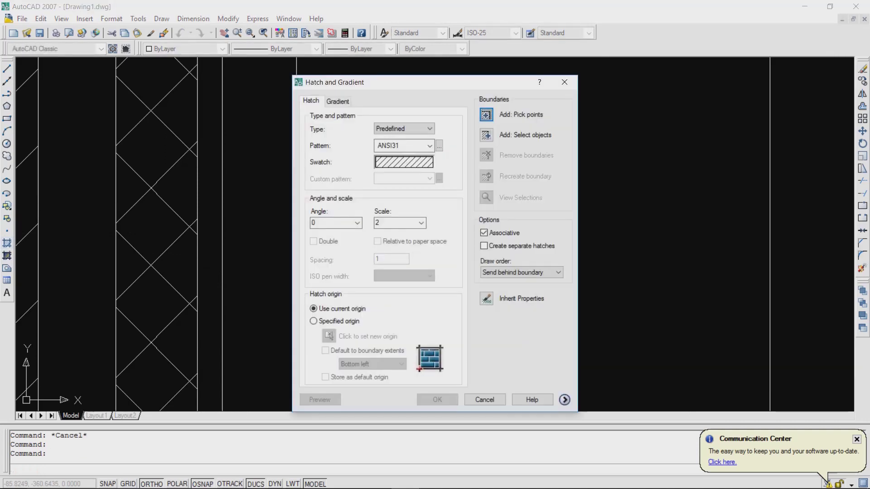
{"action": "left_click", "coordinate": [429, 146]}
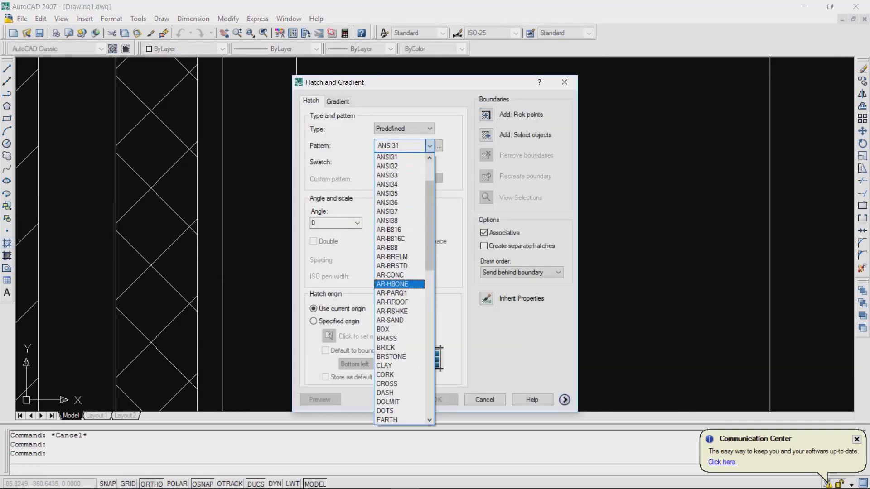
{"action": "scroll", "coordinate": [399, 317], "scroll_direction": "down", "scroll_amount": 9}
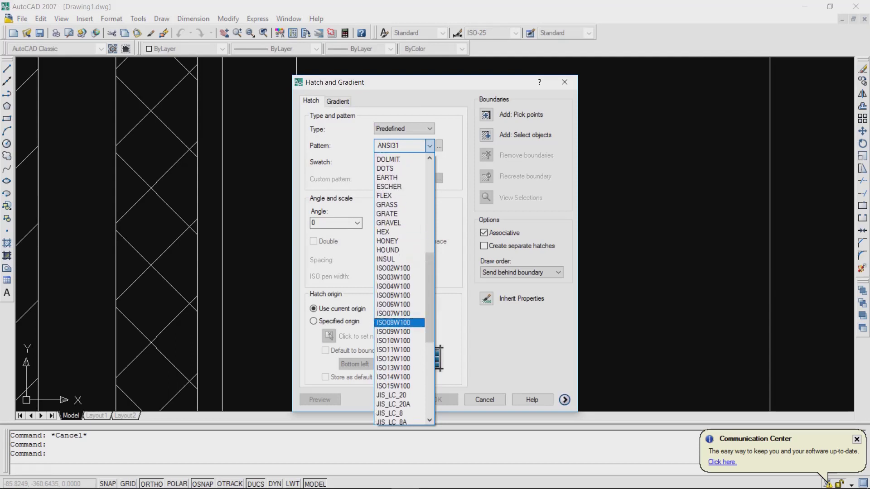
{"action": "scroll", "coordinate": [399, 317], "scroll_direction": "up", "scroll_amount": 4}
{"action": "scroll", "coordinate": [399, 320], "scroll_direction": "down", "scroll_amount": 10}
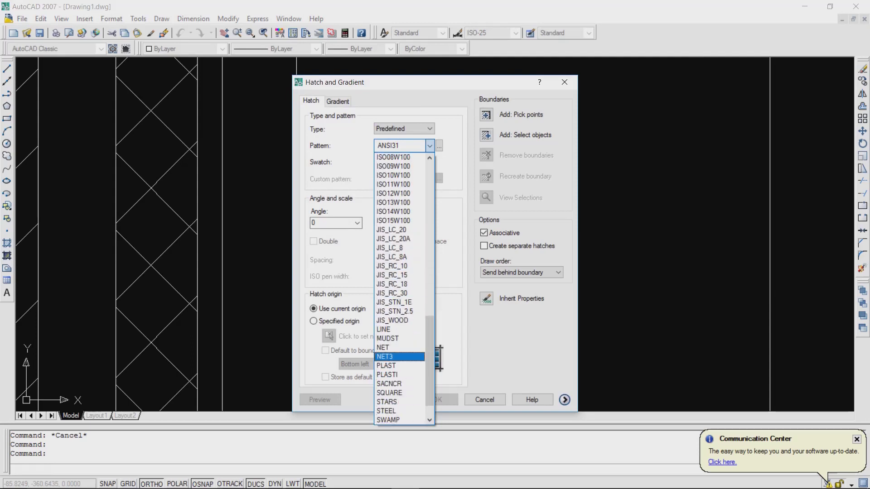
{"action": "key", "text": "Escape"}
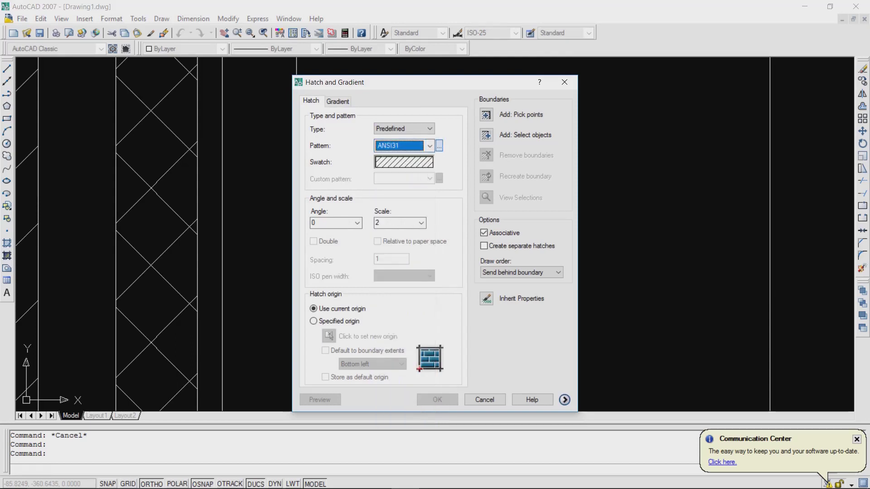
{"action": "left_click", "coordinate": [439, 146]}
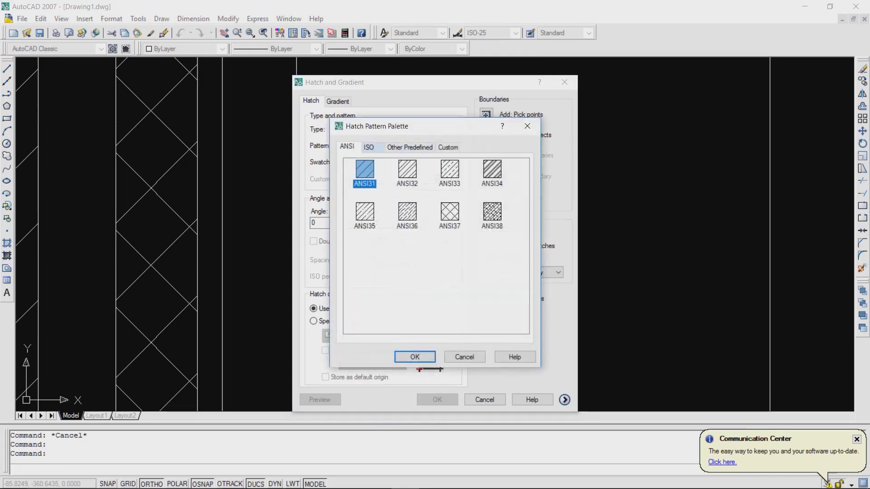
{"action": "key", "text": "ctrl+Tab"}
{"action": "key", "text": "ctrl+Tab"}
{"action": "left_click", "coordinate": [365, 172]}
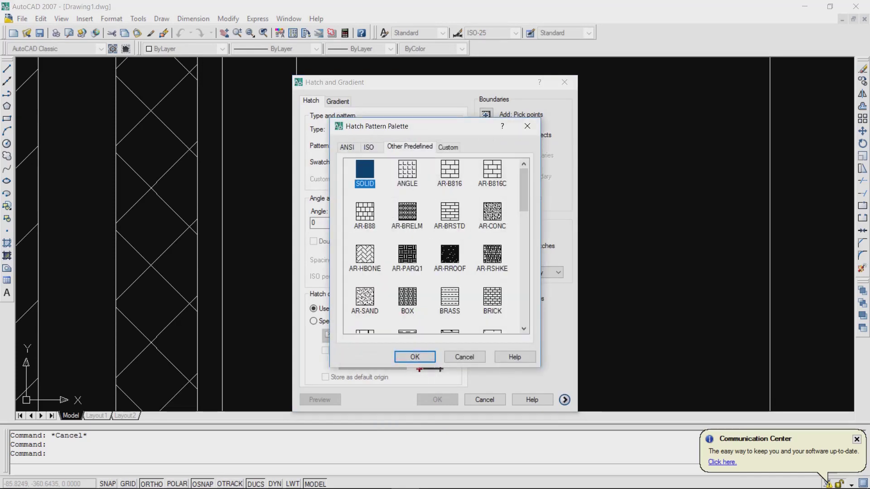
{"action": "key", "text": "Return"}
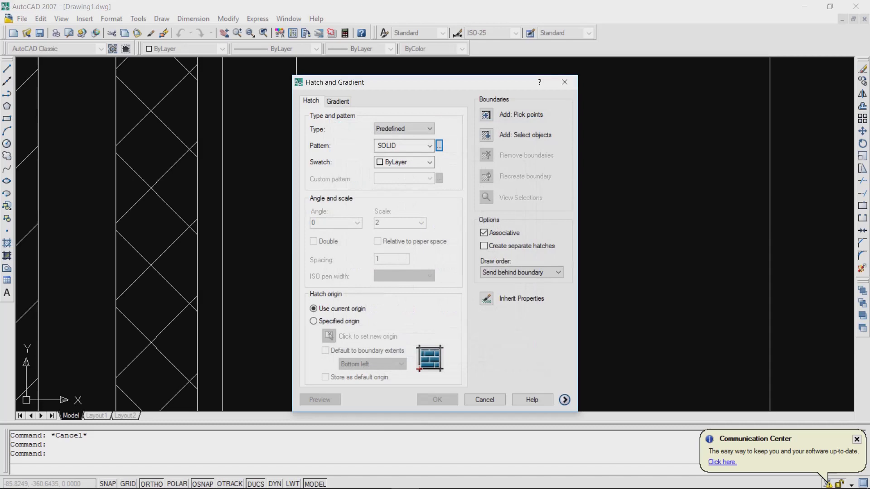
- Try to solid-fill the gap between the first section's outer wall and cross-hatched layer by picking an internal point
{"action": "key", "text": "alt+k"}
{"action": "scroll", "coordinate": [252, 223], "scroll_direction": "down", "scroll_amount": 5}
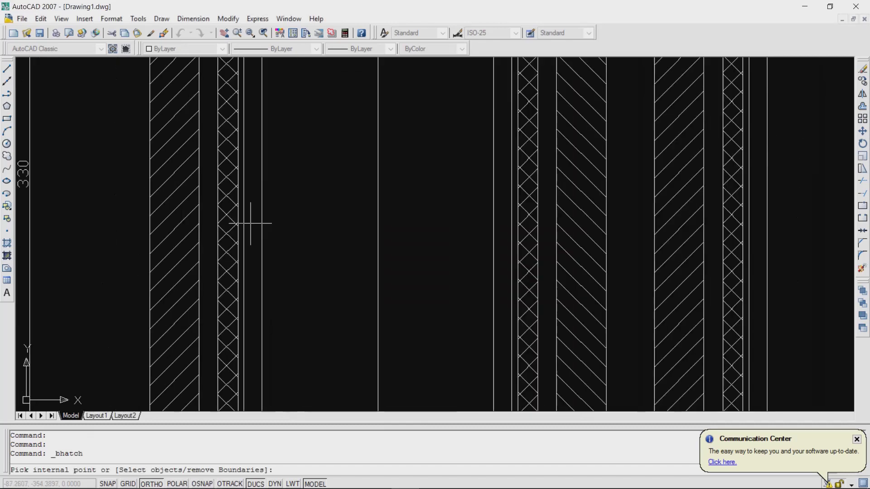
{"action": "scroll", "coordinate": [235, 227], "scroll_direction": "up", "scroll_amount": 4}
{"action": "scroll", "coordinate": [240, 229], "scroll_direction": "up", "scroll_amount": 3}
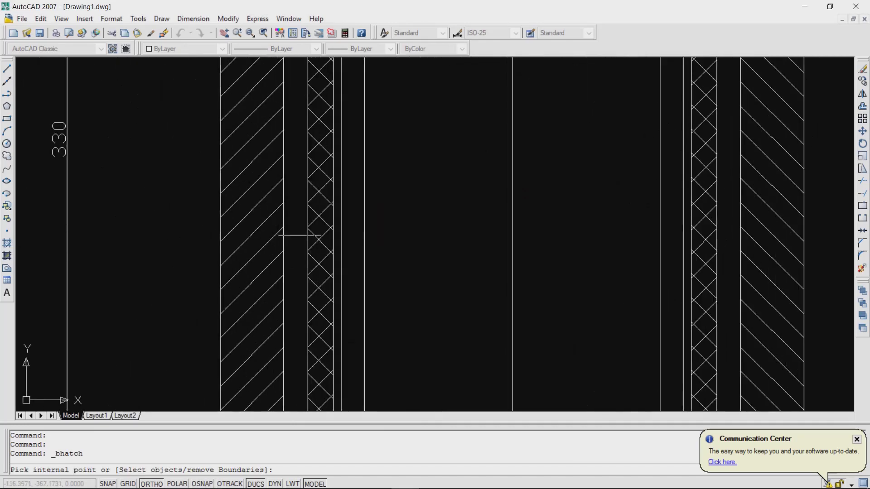
{"action": "left_click", "coordinate": [294, 232]}
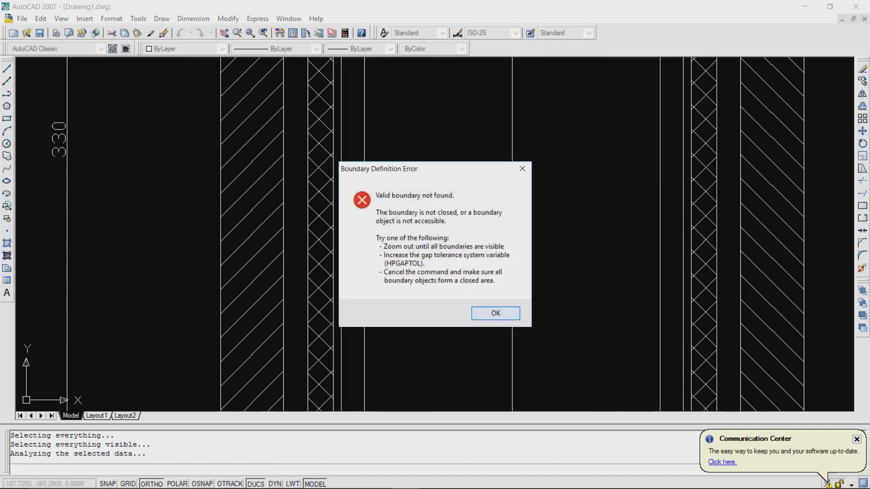
{"action": "left_click", "coordinate": [496, 314]}
{"action": "scroll", "coordinate": [408, 281], "scroll_direction": "down", "scroll_amount": 4}
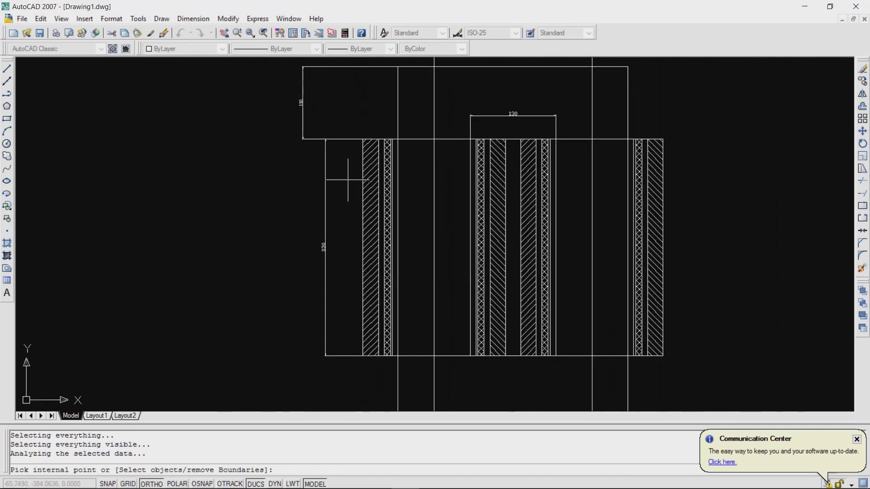
{"action": "key", "text": "Escape"}
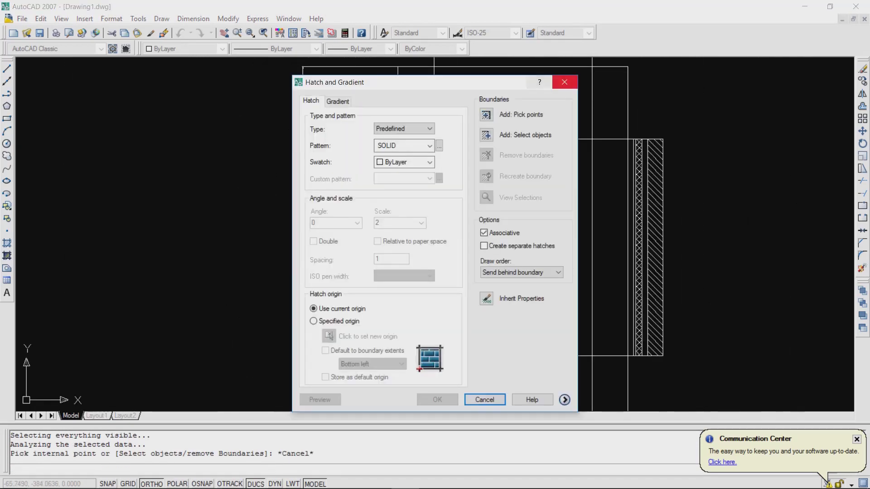
{"action": "left_click", "coordinate": [564, 82]}
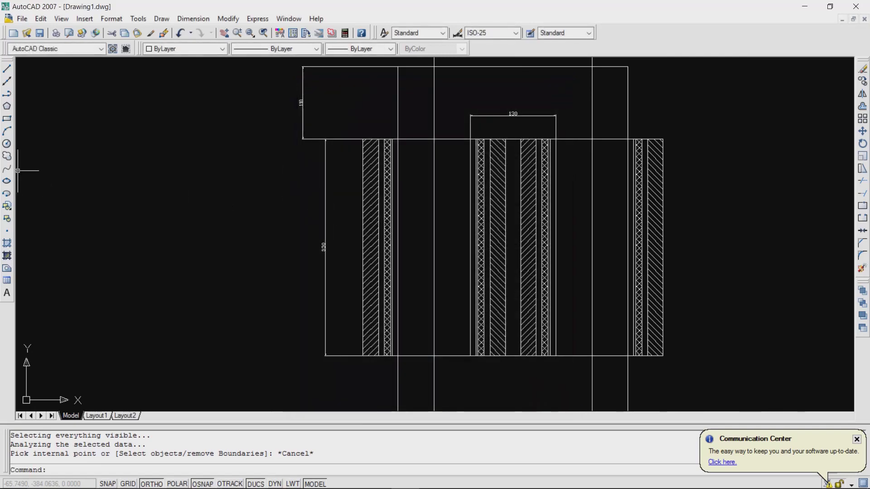
- Set up the hatch again with the predefined SOLID pattern
{"action": "left_click", "coordinate": [7, 243]}
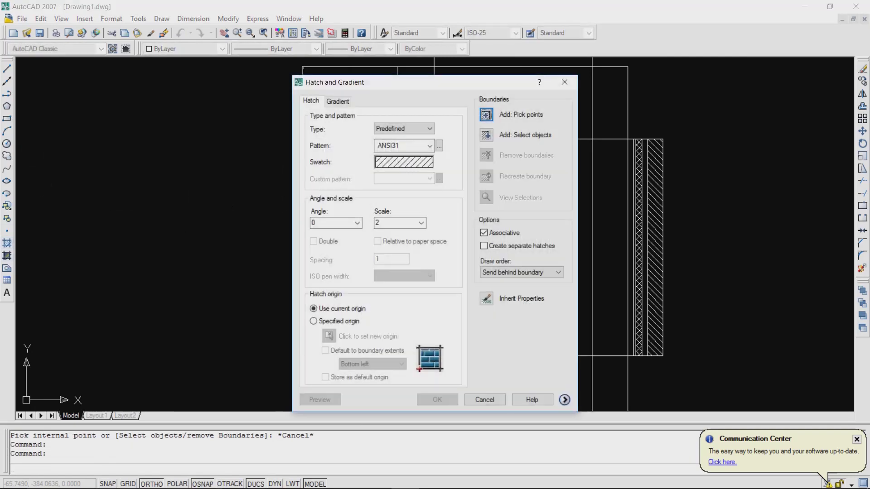
{"action": "left_click", "coordinate": [429, 145]}
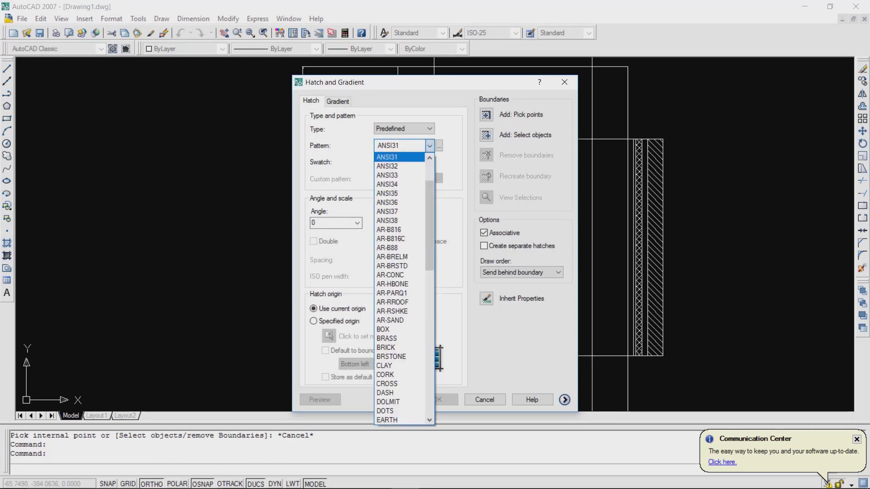
{"action": "left_click", "coordinate": [401, 157]}
{"action": "left_click", "coordinate": [439, 145]}
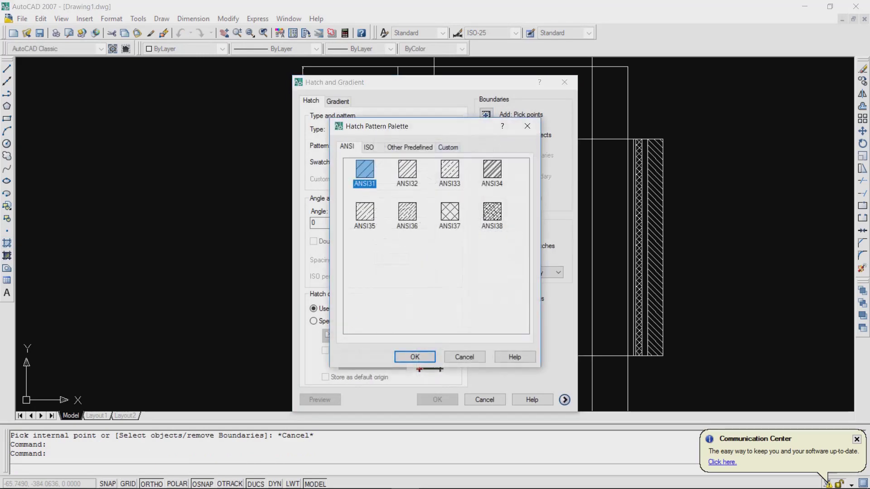
{"action": "key", "text": "ctrl+Tab"}
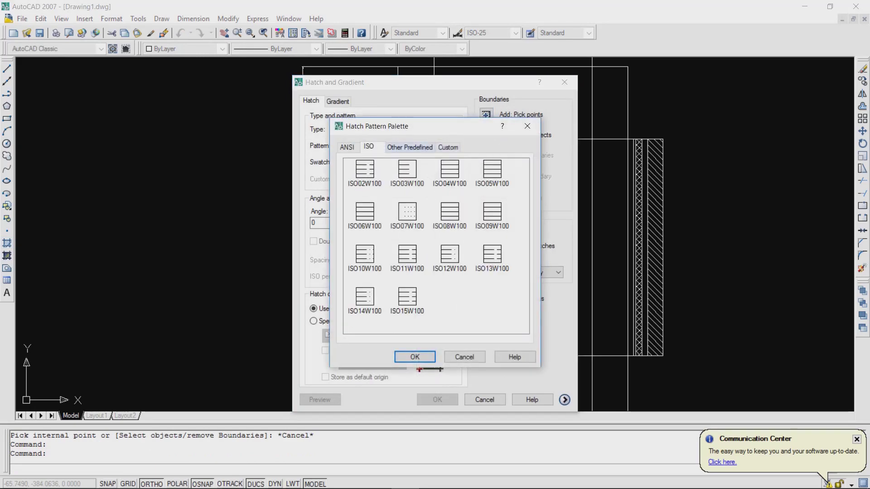
{"action": "key", "text": "ctrl+Tab"}
{"action": "left_click", "coordinate": [365, 172]}
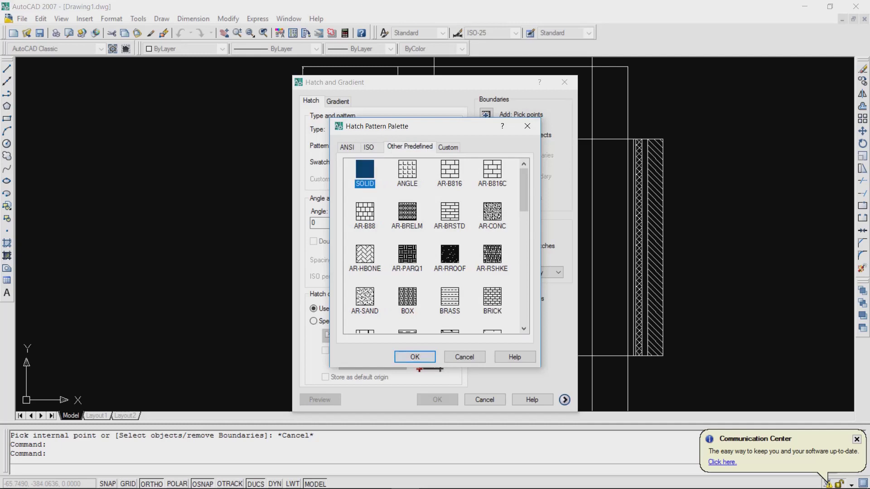
{"action": "key", "text": "Return"}
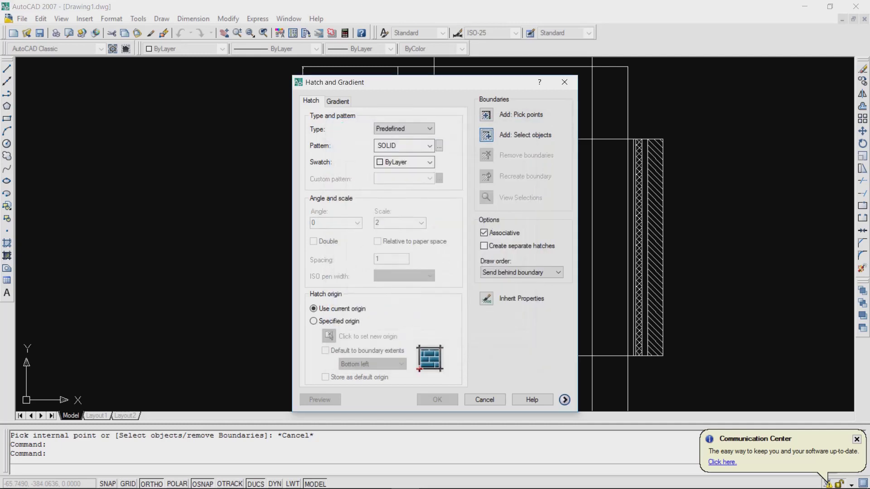
- Try to solid-fill the same gap by selecting its two vertical edges and the section's upper and lower lines as boundary objects
{"action": "left_click", "coordinate": [486, 135]}
{"action": "scroll", "coordinate": [383, 163], "scroll_direction": "up", "scroll_amount": 3}
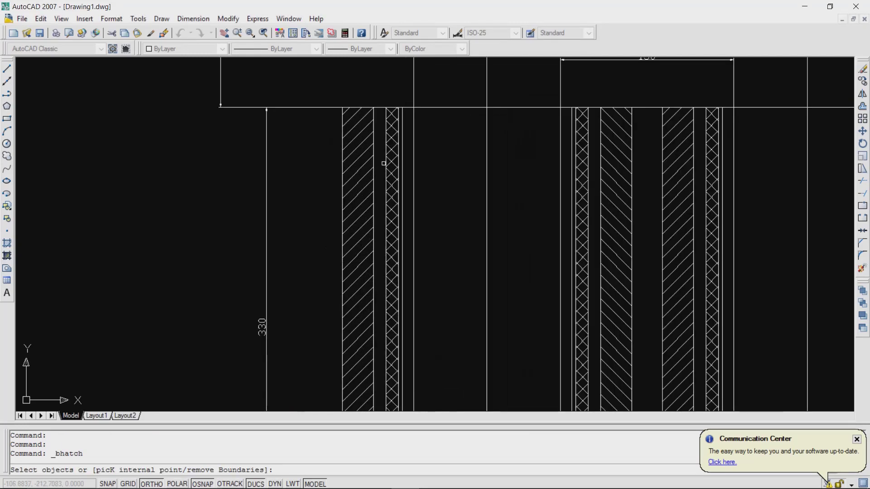
{"action": "left_click", "coordinate": [385, 163]}
{"action": "left_click", "coordinate": [374, 166]}
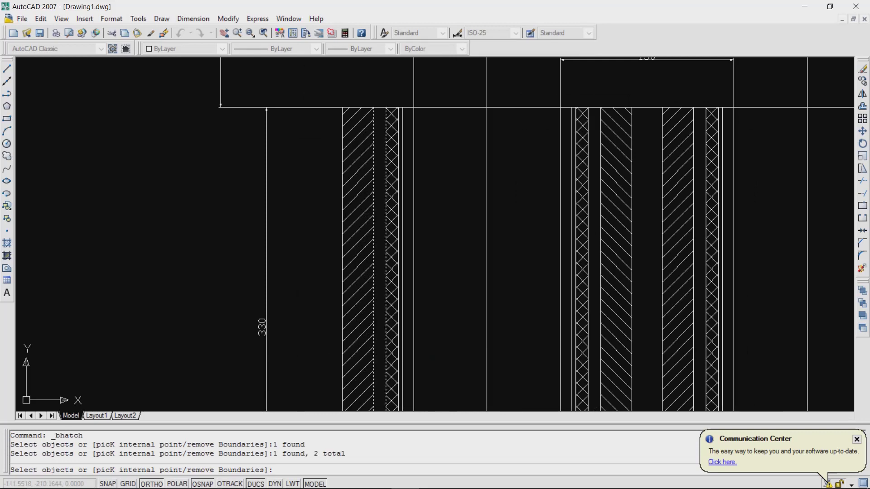
{"action": "scroll", "coordinate": [375, 112], "scroll_direction": "up", "scroll_amount": 3}
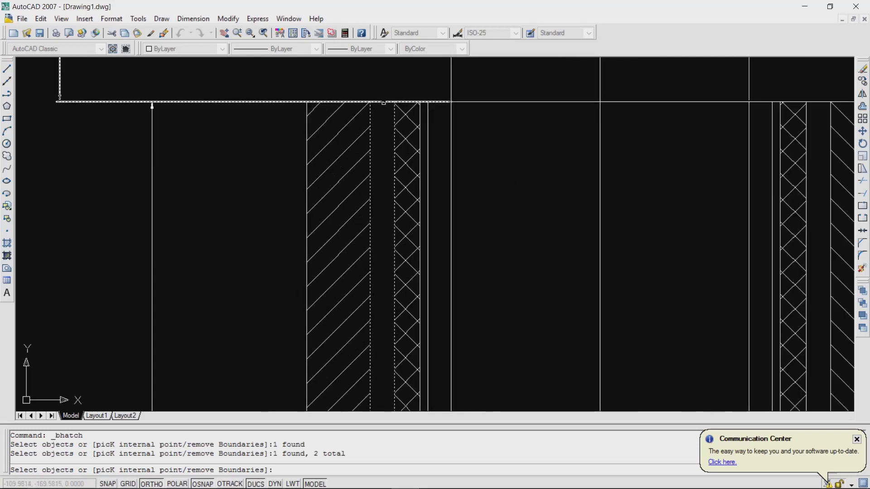
{"action": "left_click", "coordinate": [385, 102]}
{"action": "scroll", "coordinate": [385, 103], "scroll_direction": "down", "scroll_amount": 6}
{"action": "scroll", "coordinate": [535, 222], "scroll_direction": "up", "scroll_amount": 3}
{"action": "scroll", "coordinate": [381, 319], "scroll_direction": "up", "scroll_amount": 2}
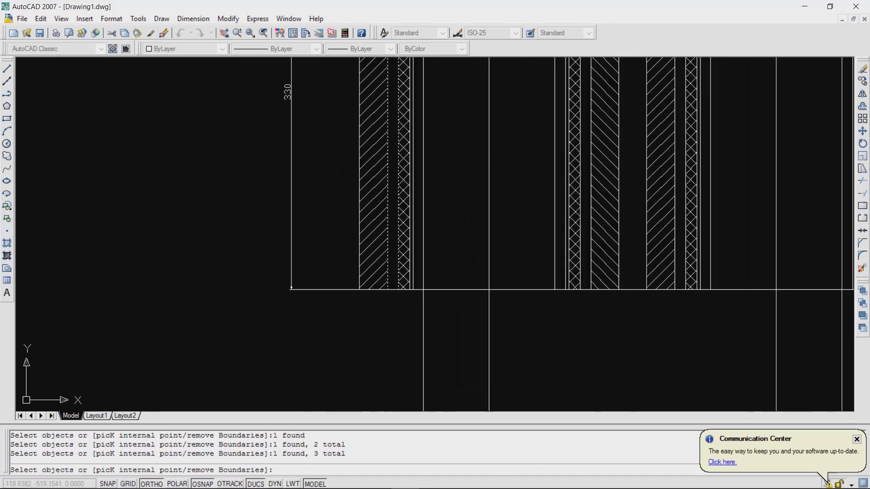
{"action": "left_click", "coordinate": [393, 290]}
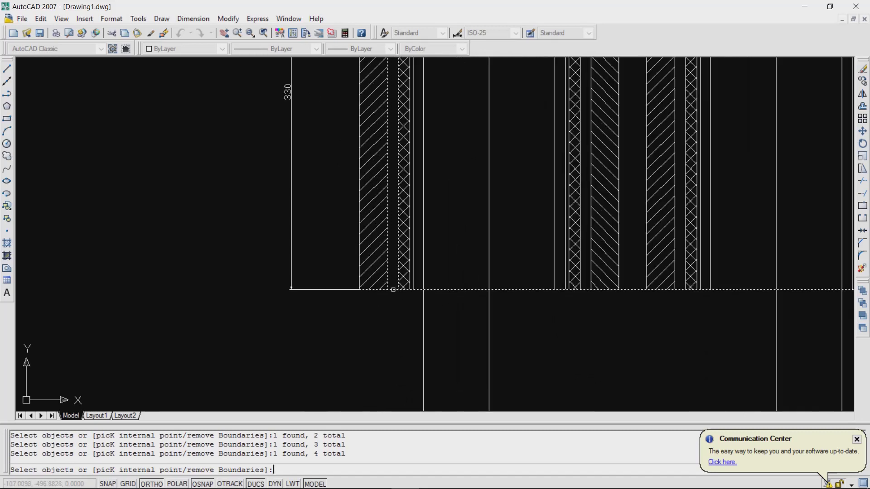
{"action": "key", "text": "Return"}
{"action": "key", "text": "Return"}
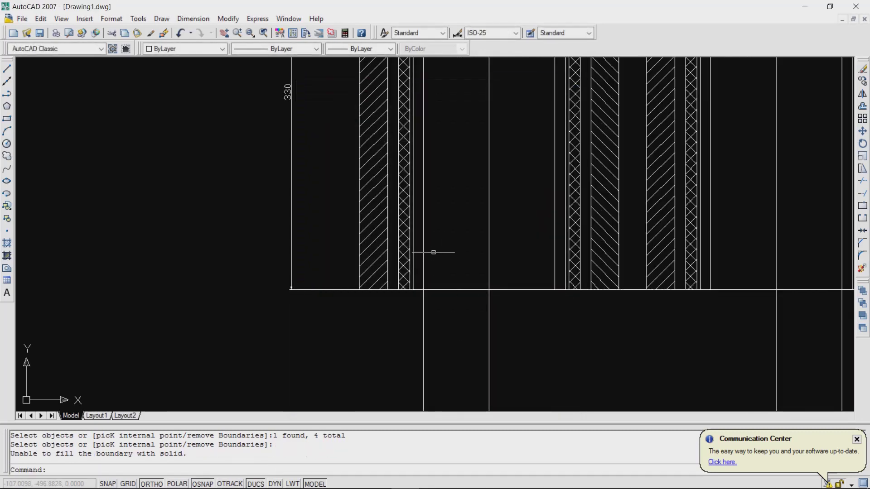
{"action": "key", "text": "Escape"}
{"action": "key", "text": "Escape"}
{"action": "scroll", "coordinate": [417, 213], "scroll_direction": "down", "scroll_amount": 5}
{"action": "scroll", "coordinate": [406, 173], "scroll_direction": "up", "scroll_amount": 3}
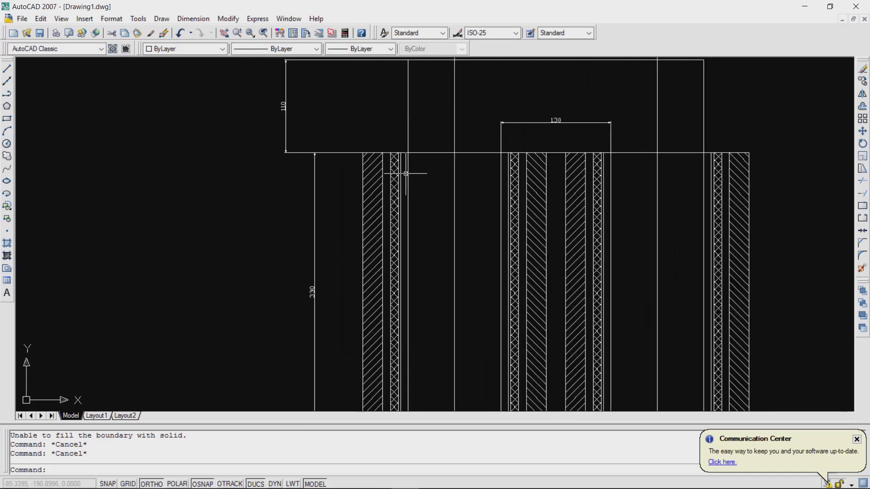
{"action": "scroll", "coordinate": [429, 174], "scroll_direction": "down", "scroll_amount": 4}
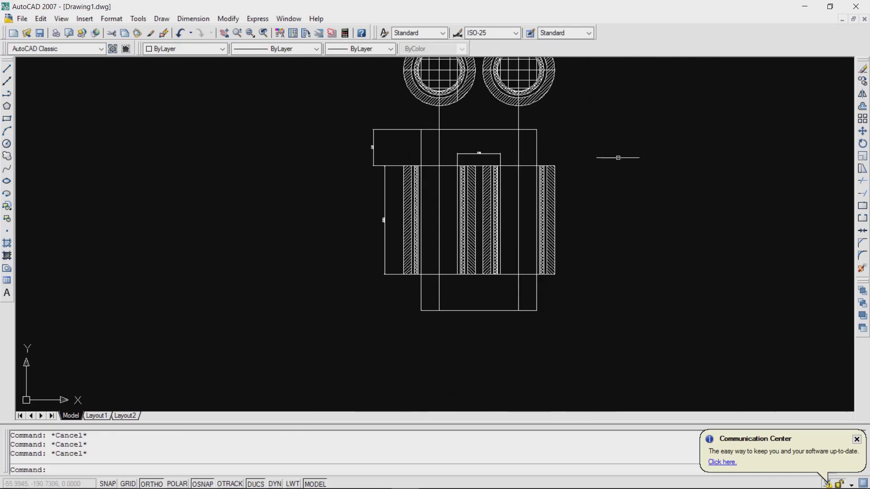
{"action": "scroll", "coordinate": [618, 158], "scroll_direction": "down", "scroll_amount": 2}
{"action": "scroll", "coordinate": [627, 105], "scroll_direction": "up", "scroll_amount": 3}
{"action": "scroll", "coordinate": [642, 96], "scroll_direction": "down", "scroll_amount": 4}
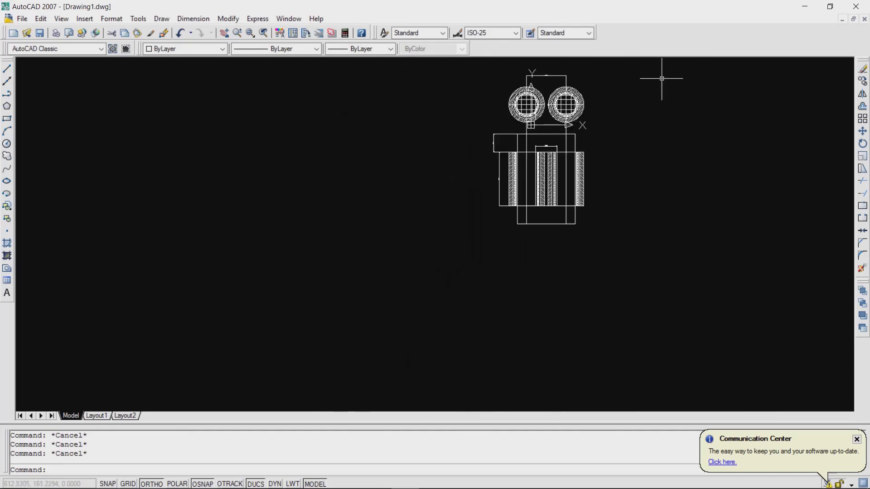
- Solid-fill the thin ring between the gridded core and the cross-hatched layer in the first circular view, using the SOLID pattern
{"action": "scroll", "coordinate": [661, 78], "scroll_direction": "up", "scroll_amount": 2}
{"action": "scroll", "coordinate": [575, 111], "scroll_direction": "up", "scroll_amount": 3}
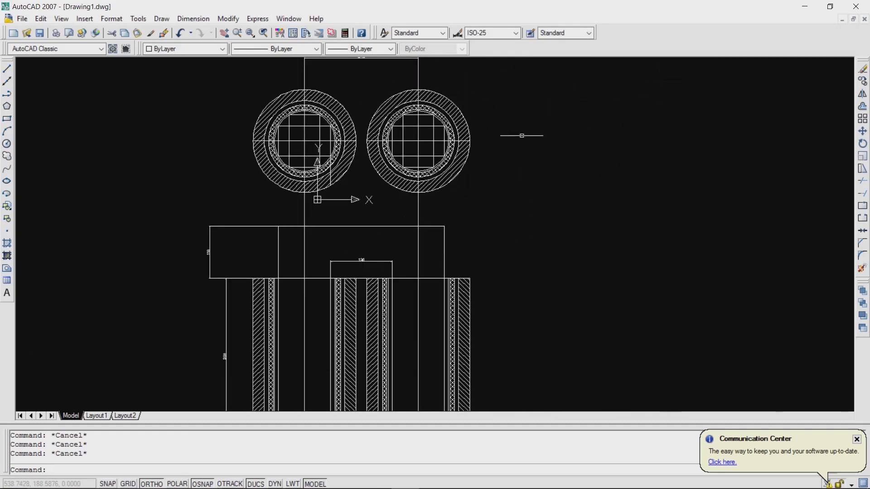
{"action": "left_click", "coordinate": [7, 243]}
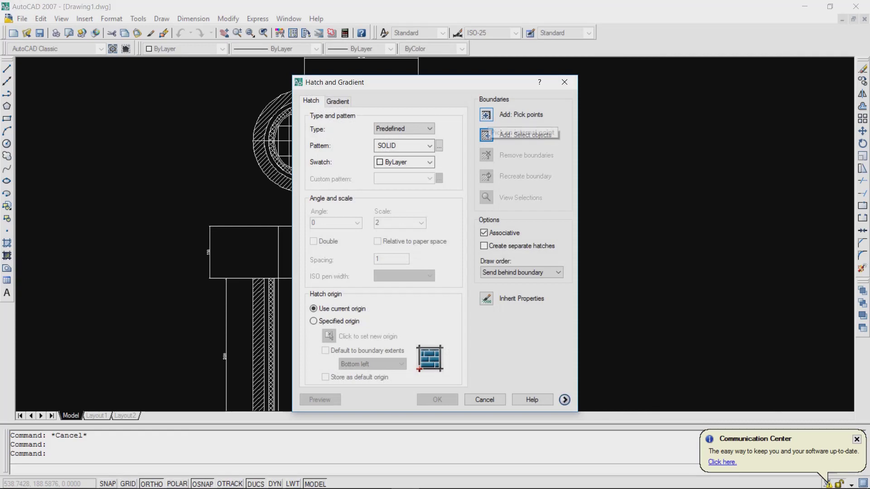
{"action": "left_click", "coordinate": [486, 115]}
{"action": "scroll", "coordinate": [263, 312], "scroll_direction": "up", "scroll_amount": 3}
{"action": "scroll", "coordinate": [263, 312], "scroll_direction": "up", "scroll_amount": 2}
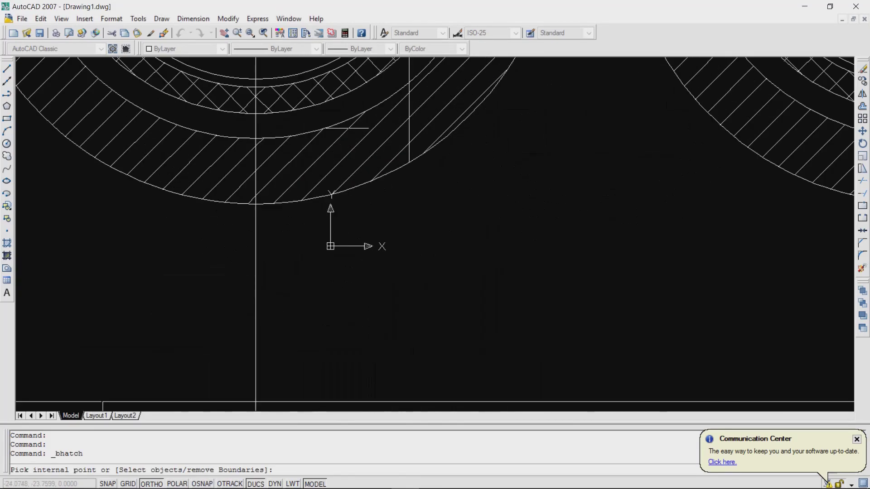
{"action": "scroll", "coordinate": [296, 91], "scroll_direction": "down", "scroll_amount": 4}
{"action": "scroll", "coordinate": [297, 72], "scroll_direction": "up", "scroll_amount": 4}
{"action": "scroll", "coordinate": [317, 122], "scroll_direction": "up", "scroll_amount": 3}
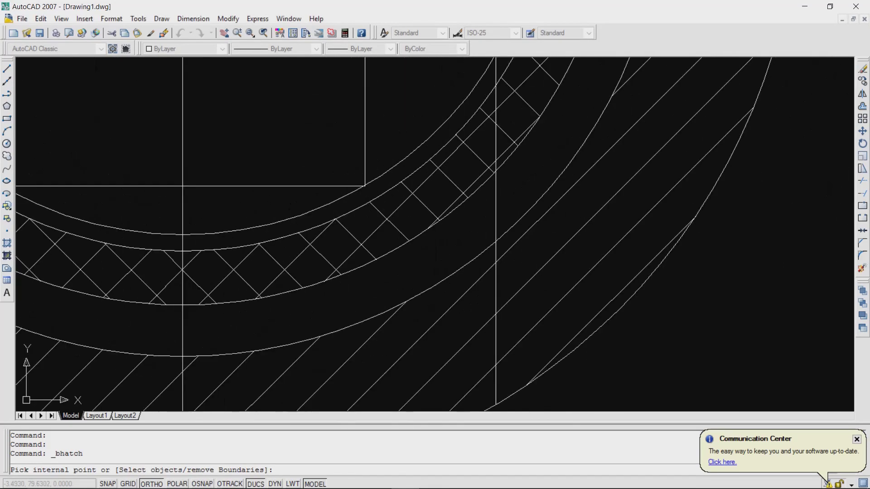
{"action": "left_click", "coordinate": [304, 222]}
{"action": "left_click", "coordinate": [222, 216]}
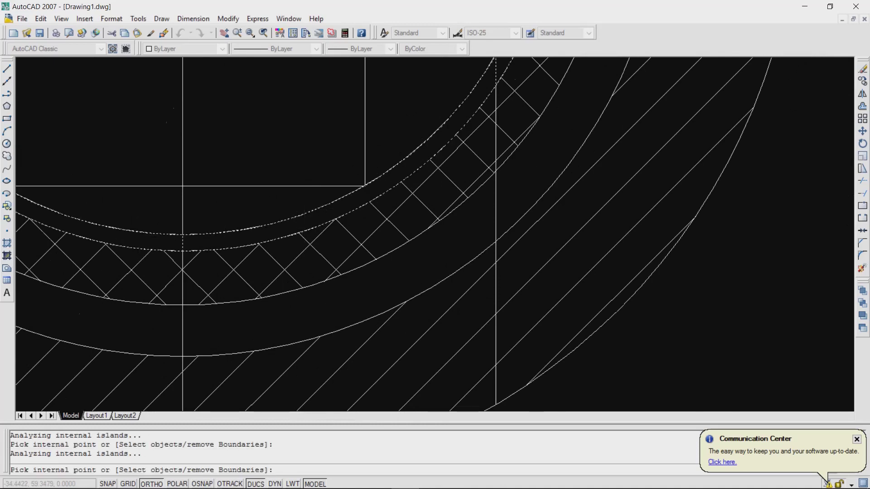
{"action": "scroll", "coordinate": [220, 111], "scroll_direction": "down", "scroll_amount": 5}
{"action": "scroll", "coordinate": [221, 111], "scroll_direction": "up", "scroll_amount": 6}
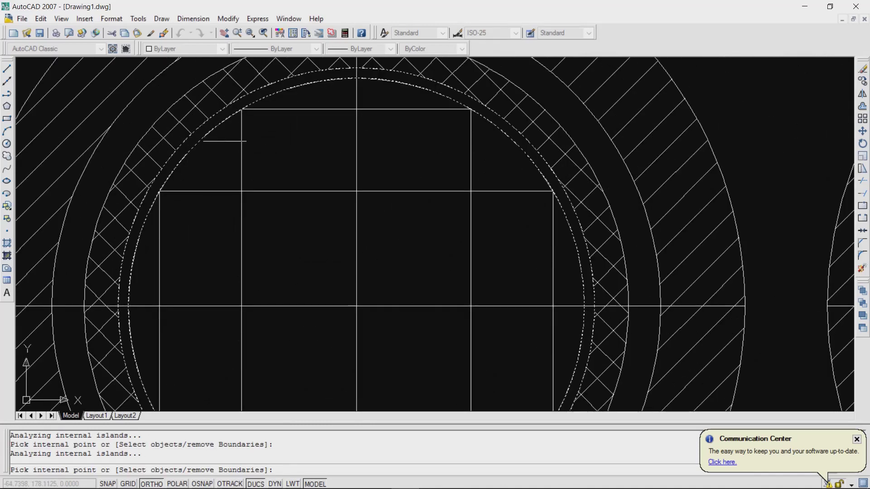
{"action": "scroll", "coordinate": [416, 127], "scroll_direction": "down", "scroll_amount": 4}
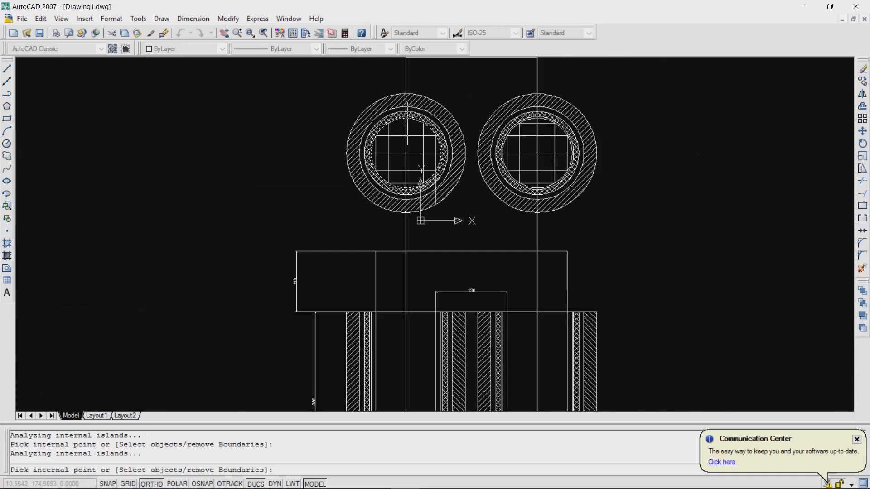
{"action": "key", "text": "Return"}
{"action": "left_click", "coordinate": [437, 399]}
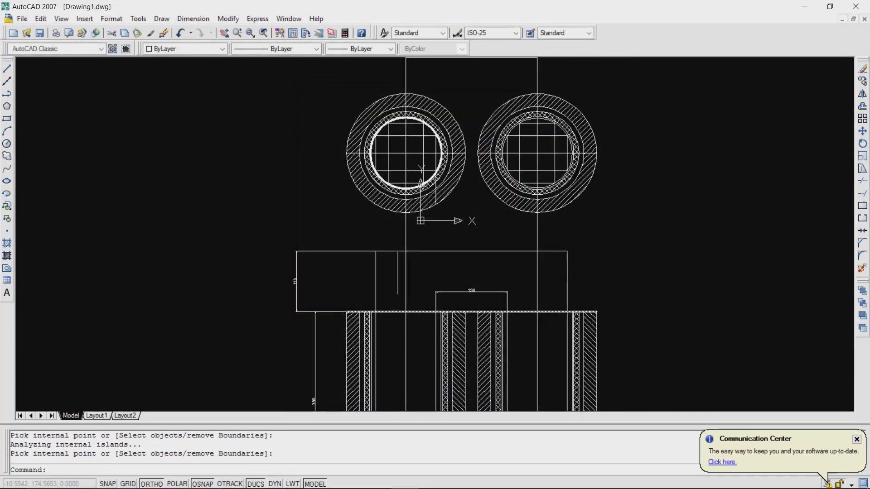
- Start another SOLID hatch and pick the gap between the outer wall and the cross-hatched layer in the first circular view
{"action": "scroll", "coordinate": [354, 135], "scroll_direction": "up", "scroll_amount": 3}
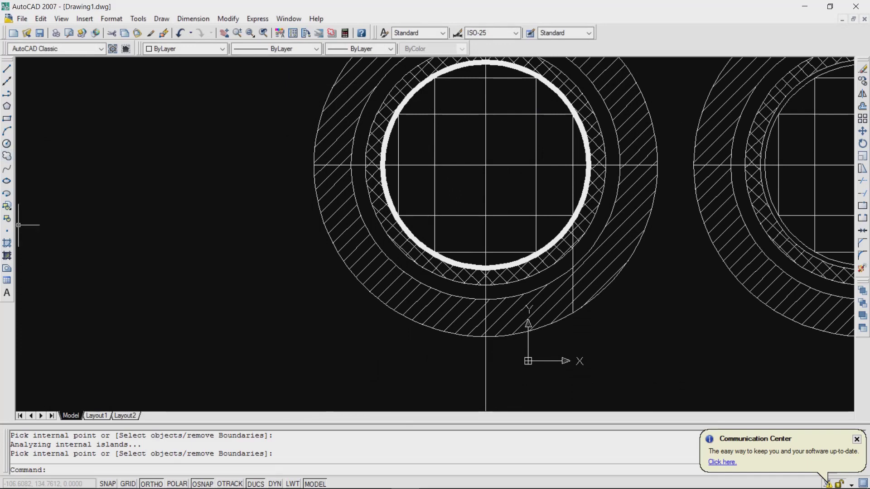
{"action": "left_click", "coordinate": [7, 243]}
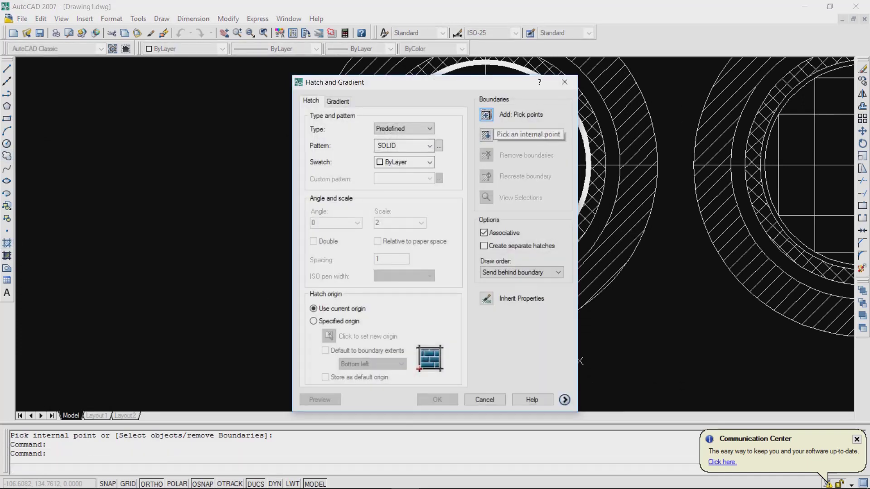
{"action": "left_click", "coordinate": [517, 117]}
{"action": "scroll", "coordinate": [367, 223], "scroll_direction": "up", "scroll_amount": 3}
{"action": "left_click", "coordinate": [367, 223]}
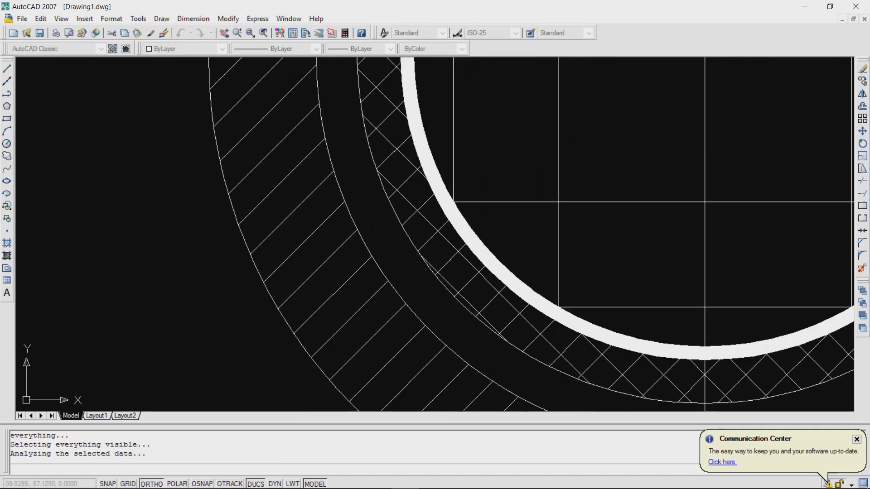
{"action": "scroll", "coordinate": [367, 223], "scroll_direction": "down", "scroll_amount": 3}
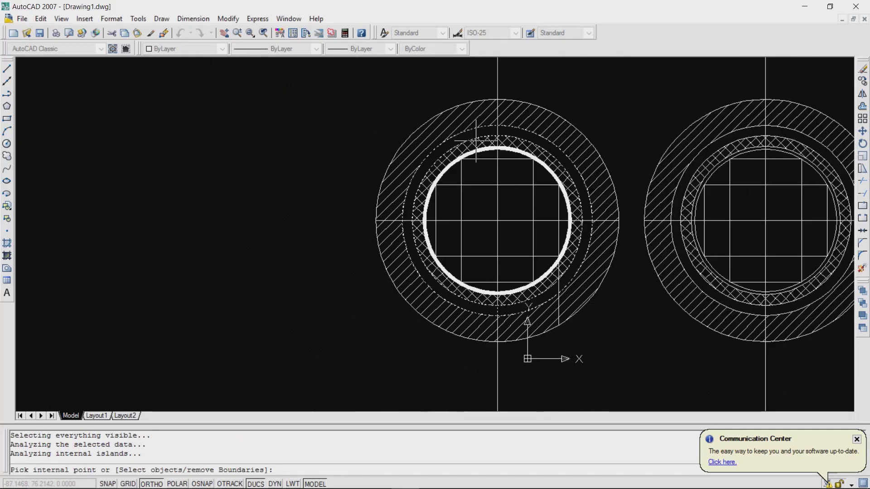
{"action": "scroll", "coordinate": [479, 134], "scroll_direction": "up", "scroll_amount": 4}
{"action": "scroll", "coordinate": [502, 243], "scroll_direction": "down", "scroll_amount": 4}
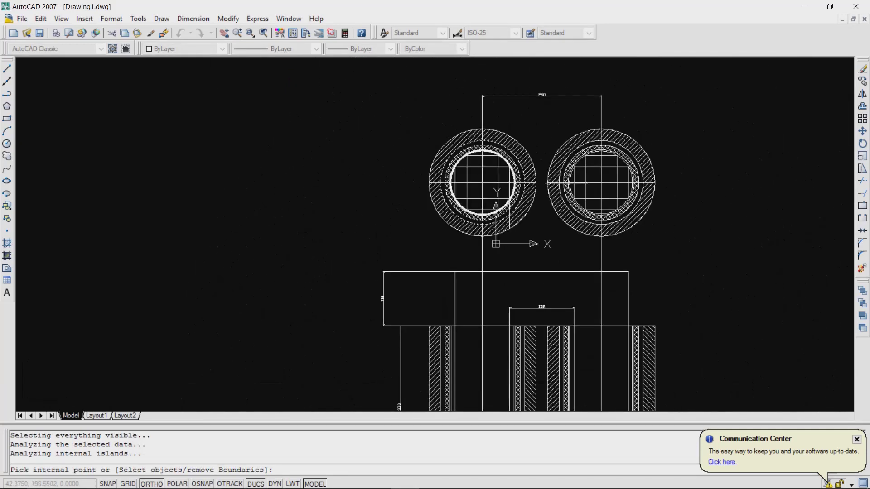
- Add the second circular view's gaps on both sides of its cross-hatched layer to the selection and apply the solid fill
{"action": "scroll", "coordinate": [447, 272], "scroll_direction": "up", "scroll_amount": 6}
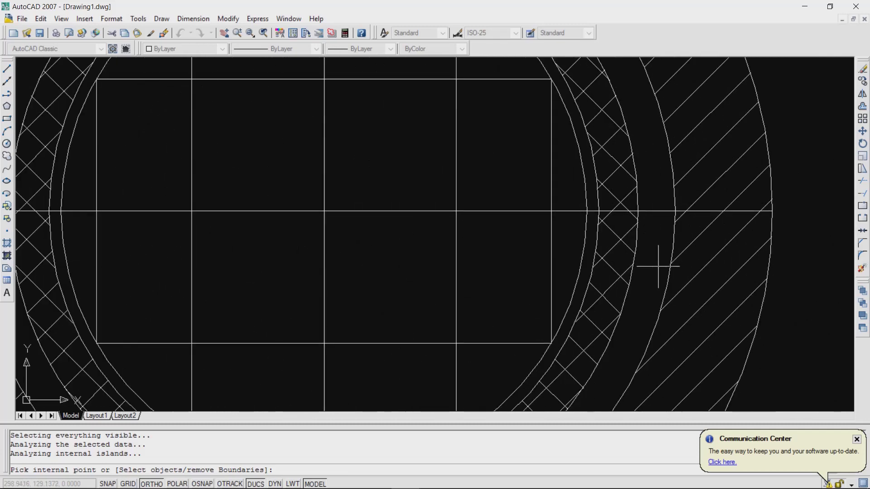
{"action": "left_click", "coordinate": [659, 267]}
{"action": "left_click", "coordinate": [631, 228]}
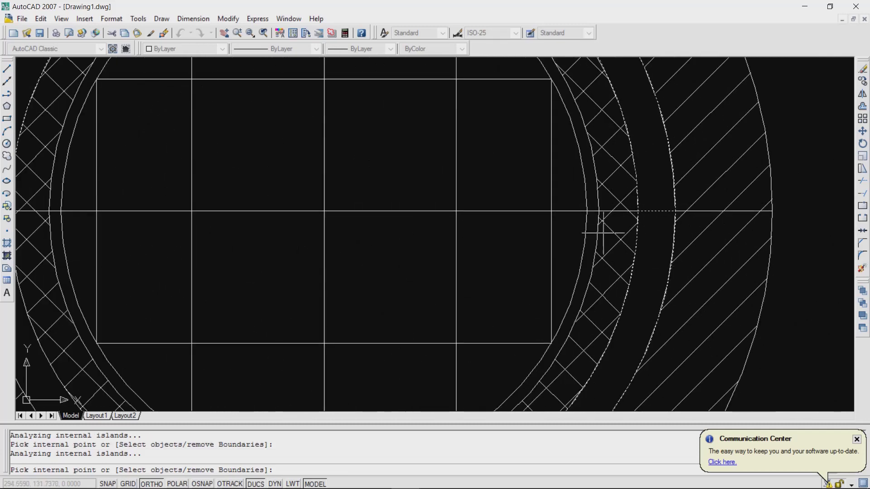
{"action": "left_click", "coordinate": [591, 226]}
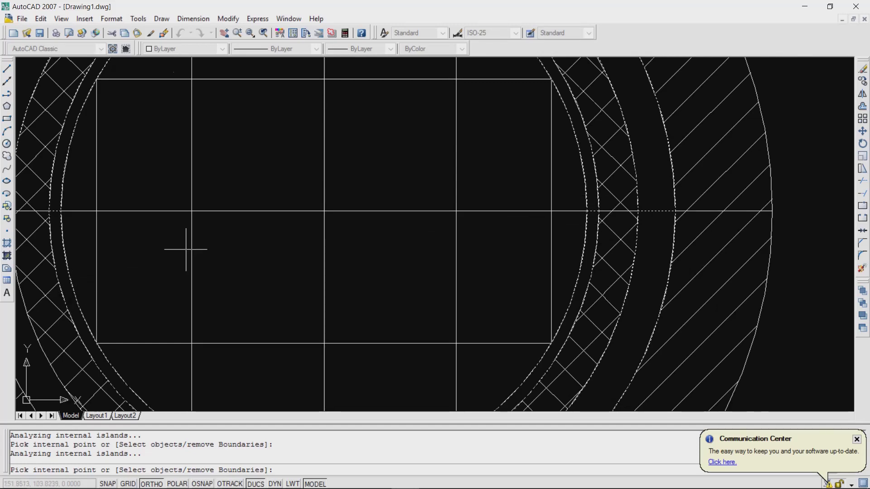
{"action": "scroll", "coordinate": [186, 249], "scroll_direction": "down", "scroll_amount": 5}
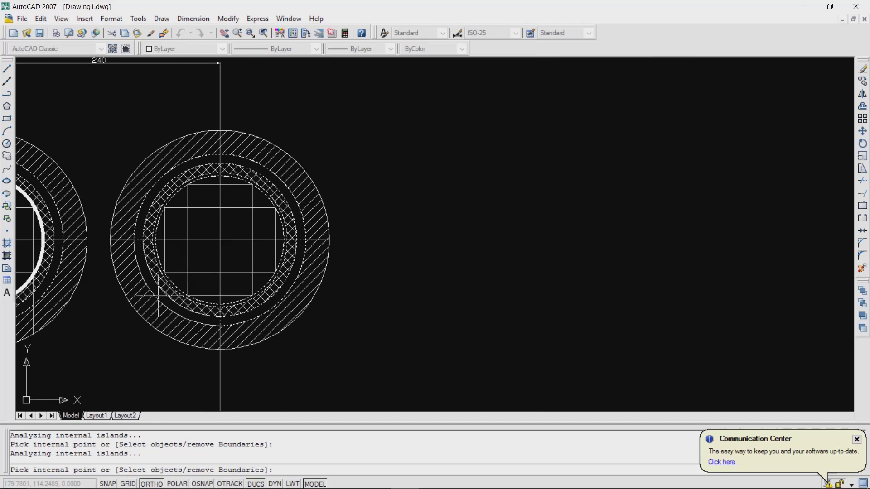
{"action": "scroll", "coordinate": [180, 280], "scroll_direction": "down", "scroll_amount": 6}
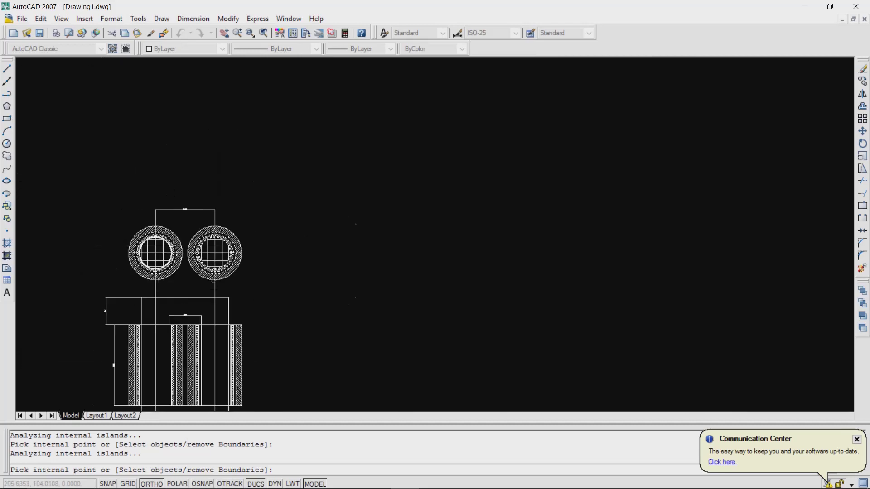
{"action": "scroll", "coordinate": [195, 272], "scroll_direction": "up", "scroll_amount": 8}
{"action": "scroll", "coordinate": [307, 270], "scroll_direction": "down", "scroll_amount": 4}
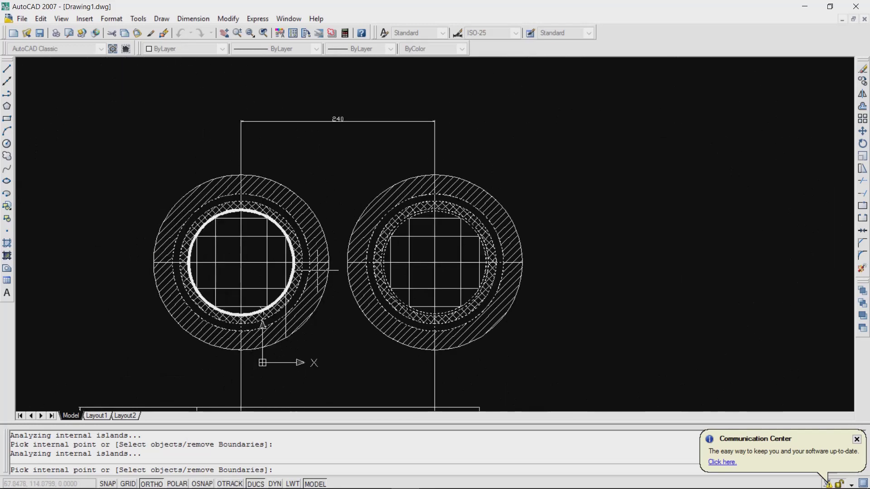
{"action": "key", "text": "Return"}
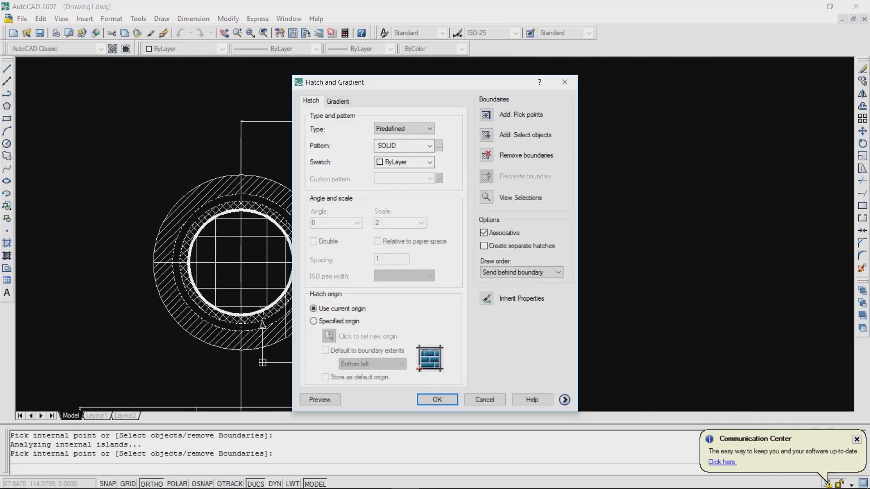
{"action": "key", "text": "Return"}
{"action": "scroll", "coordinate": [500, 242], "scroll_direction": "down", "scroll_amount": 5}
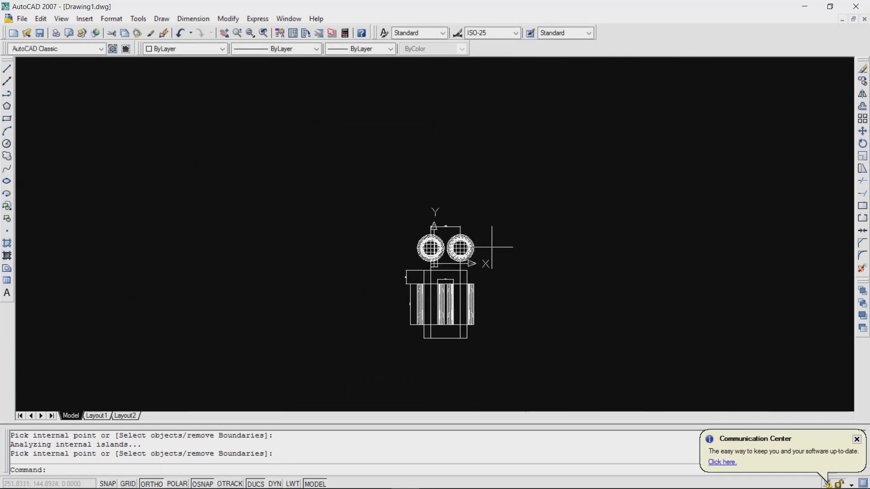
{"action": "scroll", "coordinate": [501, 242], "scroll_direction": "up", "scroll_amount": 5}
{"action": "scroll", "coordinate": [401, 247], "scroll_direction": "up", "scroll_amount": 3}
{"action": "scroll", "coordinate": [403, 247], "scroll_direction": "down", "scroll_amount": 6}
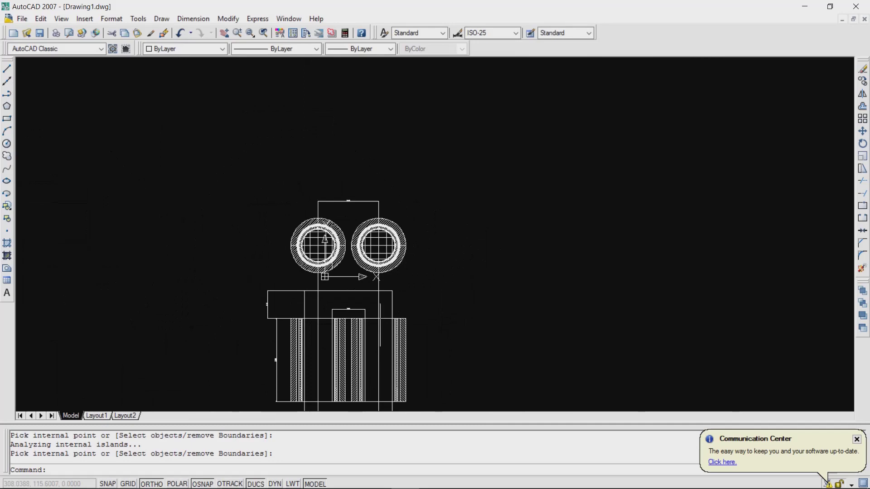
{"action": "key", "text": "Escape"}
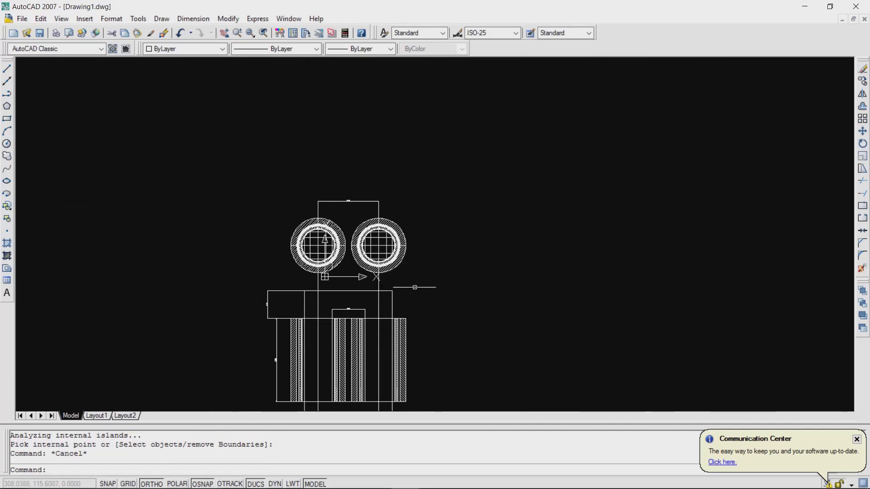
{"action": "scroll", "coordinate": [408, 260], "scroll_direction": "down", "scroll_amount": 3}
{"action": "scroll", "coordinate": [390, 322], "scroll_direction": "up", "scroll_amount": 6}
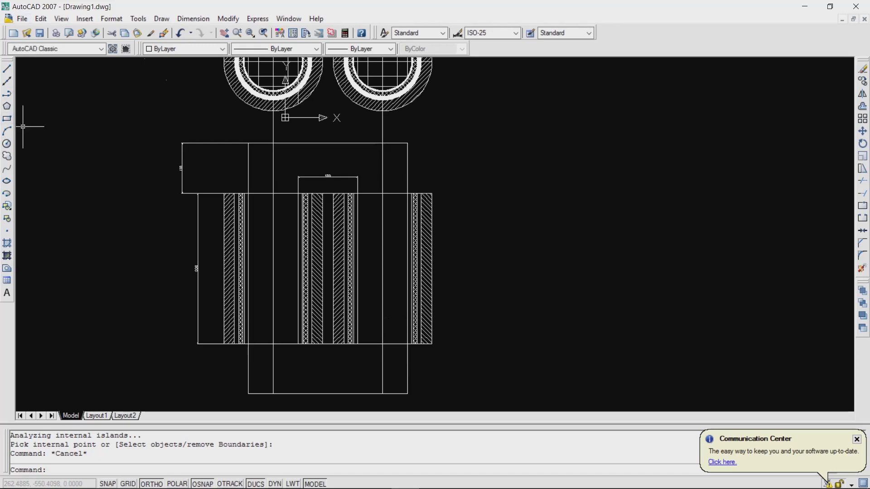
{"action": "left_click", "coordinate": [7, 118]}
{"action": "scroll", "coordinate": [221, 221], "scroll_direction": "up", "scroll_amount": 4}
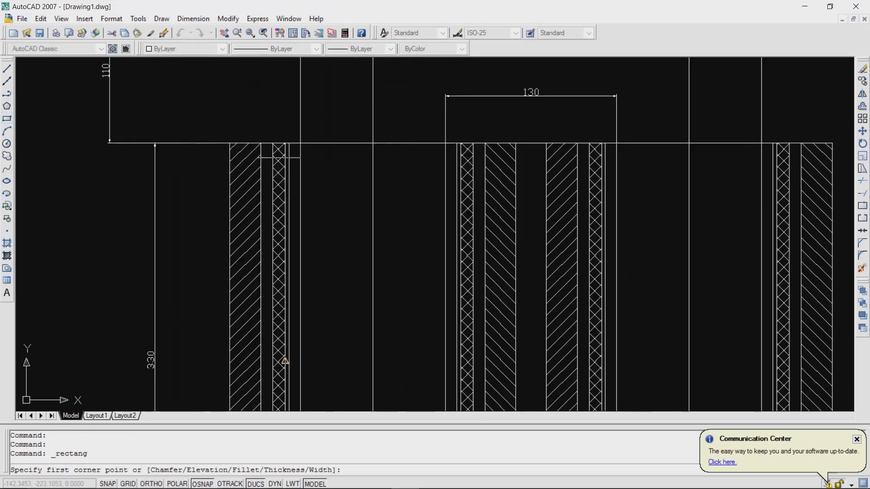
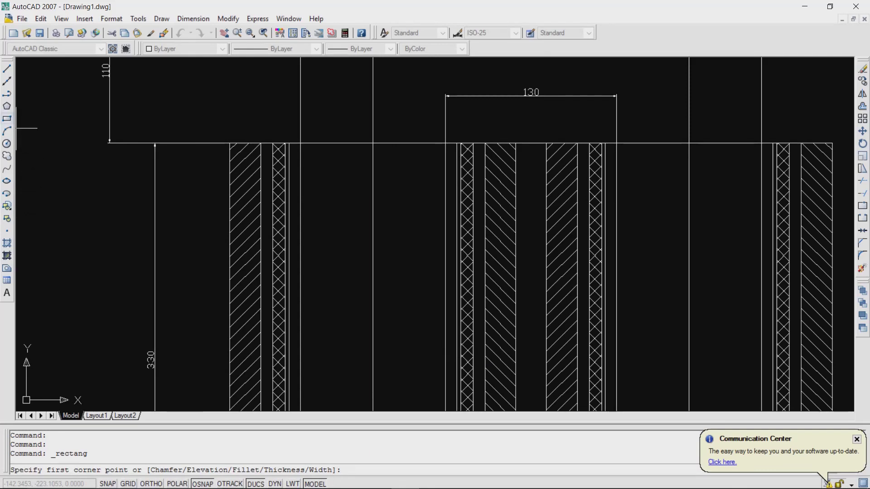
{"action": "left_click", "coordinate": [7, 118]}
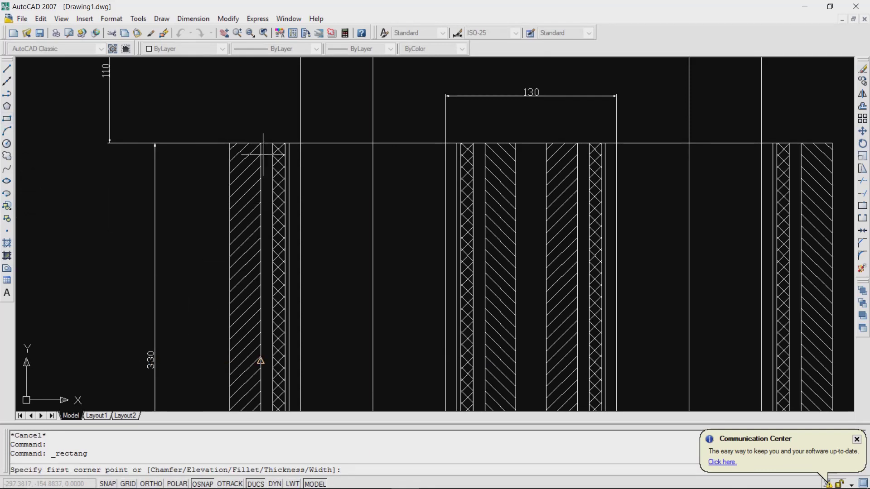
{"action": "left_click", "coordinate": [230, 144]}
{"action": "scroll", "coordinate": [254, 299], "scroll_direction": "down", "scroll_amount": 4}
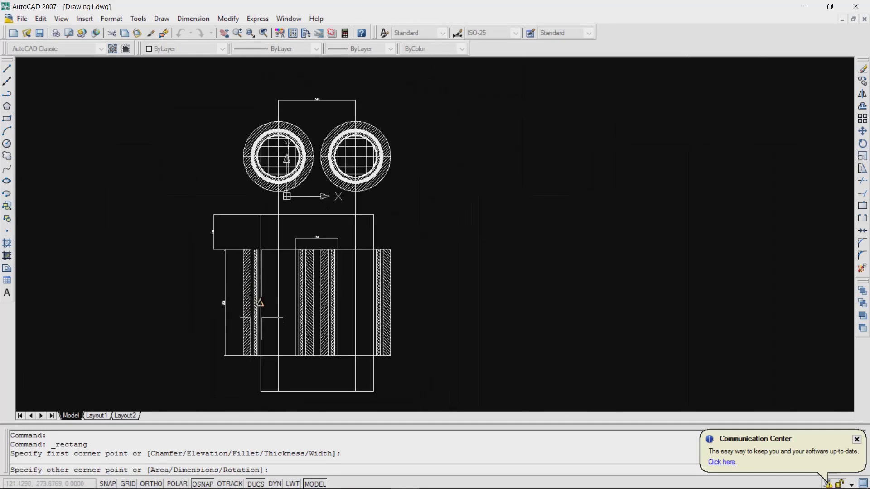
{"action": "scroll", "coordinate": [261, 318], "scroll_direction": "up", "scroll_amount": 5}
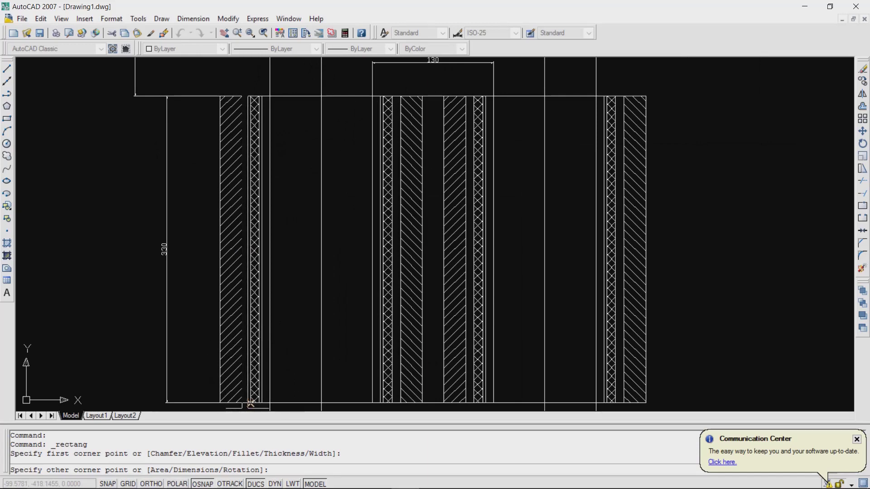
{"action": "scroll", "coordinate": [251, 403], "scroll_direction": "up", "scroll_amount": 4}
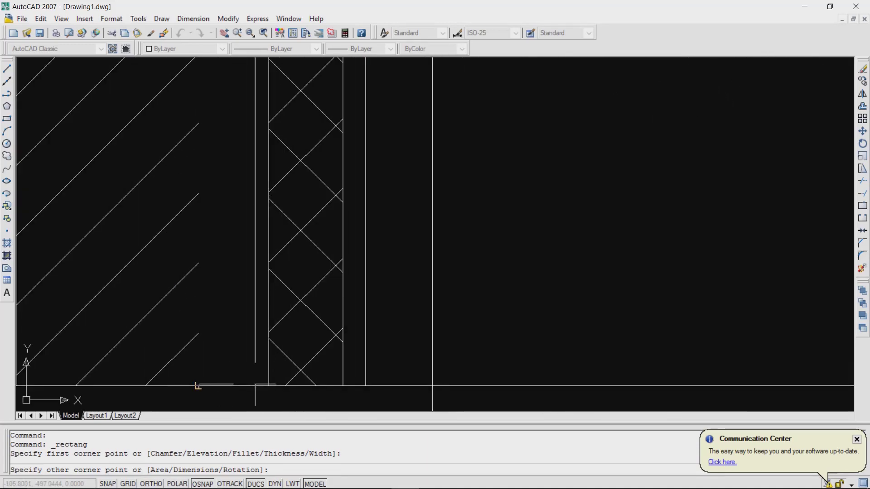
{"action": "key", "text": "Escape"}
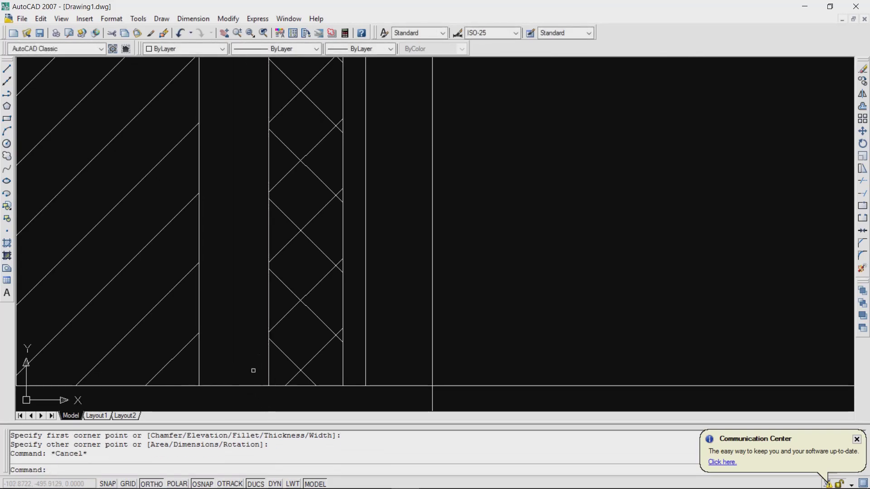
- Solid-fill the gap between the first section's outer wall and its cross-hatched layer by picking an internal point near its lower end
{"action": "left_click", "coordinate": [6, 243]}
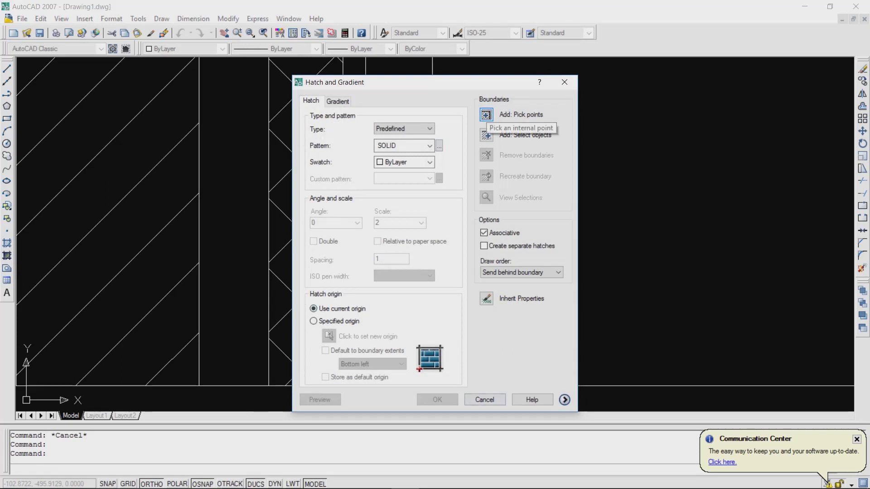
{"action": "left_click", "coordinate": [492, 116]}
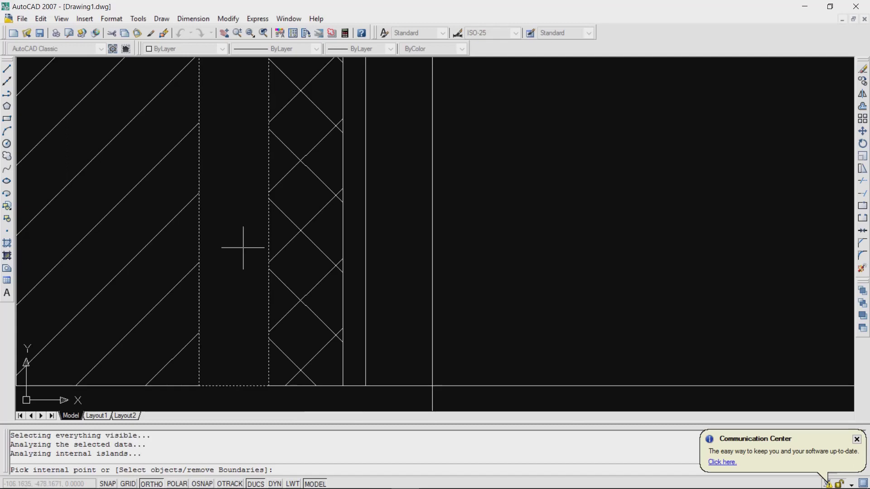
{"action": "key", "text": "Return"}
{"action": "key", "text": "Return"}
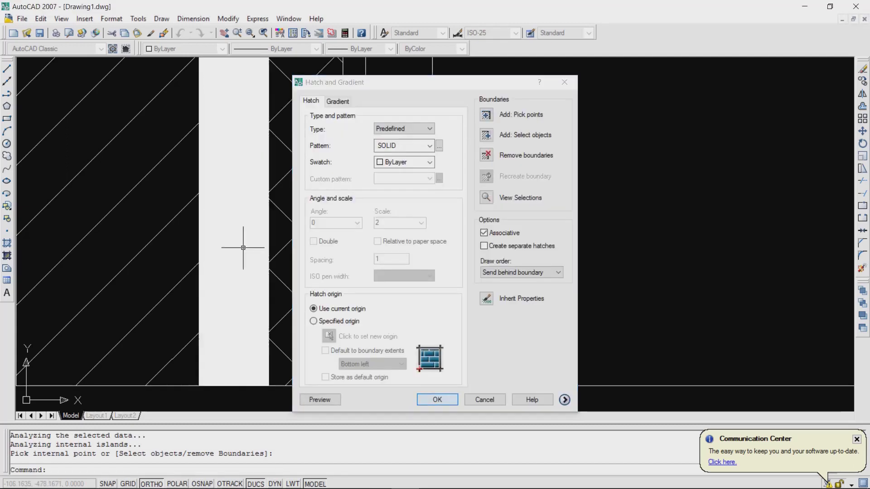
{"action": "scroll", "coordinate": [262, 305], "scroll_direction": "down", "scroll_amount": 4}
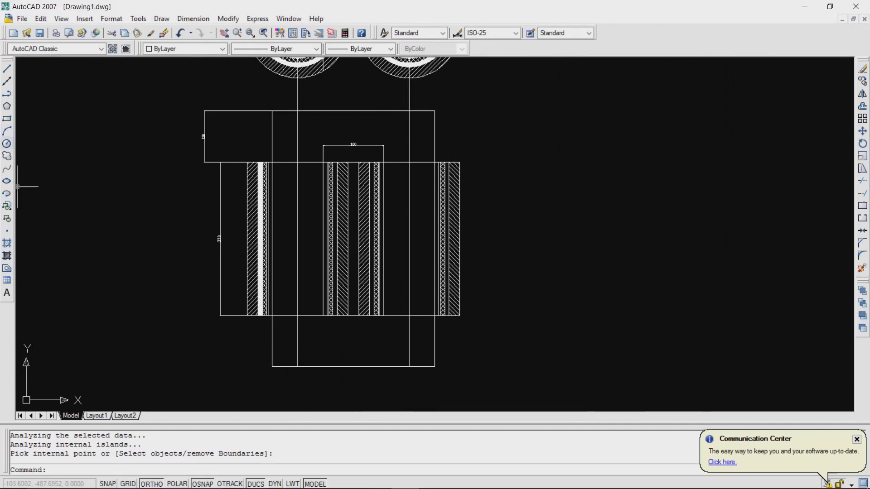
- Try to draw a rectangle in the thin gap inside the first section's cross-hatched layer, starting at its upper corner
{"action": "key", "text": "Return"}
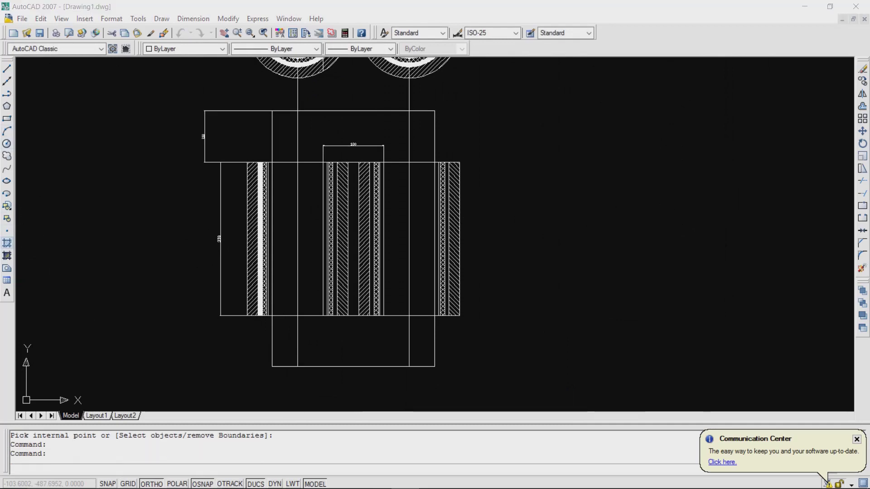
{"action": "key", "text": "Escape"}
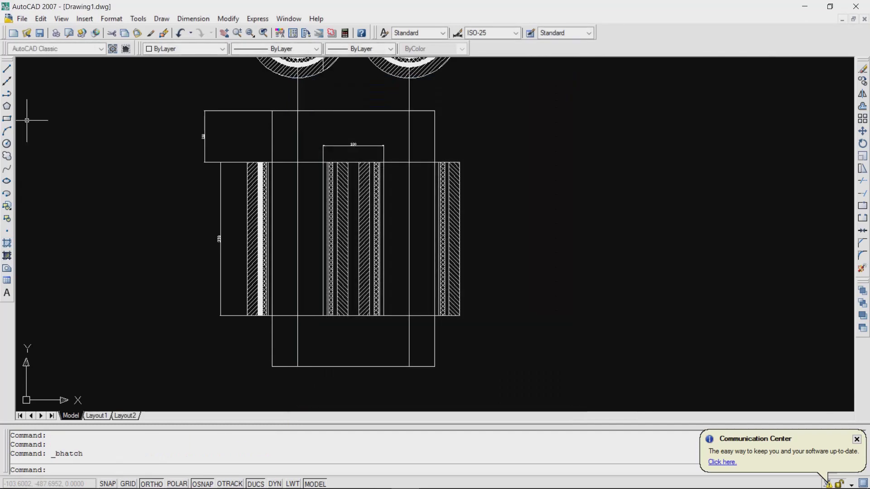
{"action": "left_click", "coordinate": [6, 118]}
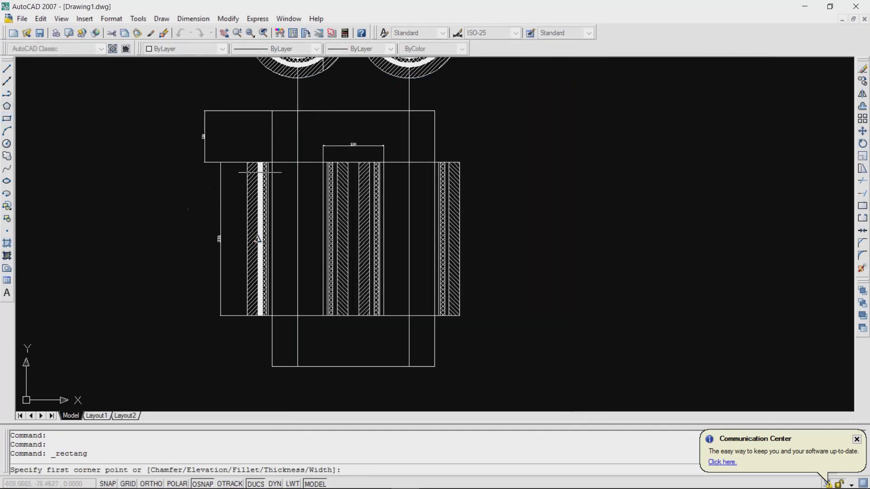
{"action": "scroll", "coordinate": [268, 164], "scroll_direction": "up", "scroll_amount": 5}
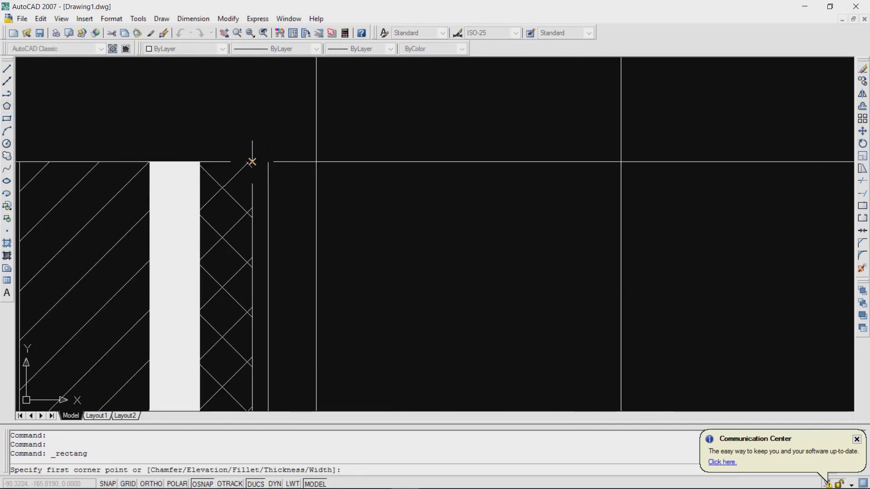
{"action": "left_click", "coordinate": [252, 162]}
{"action": "left_click", "coordinate": [266, 171]}
{"action": "scroll", "coordinate": [266, 171], "scroll_direction": "down", "scroll_amount": 8}
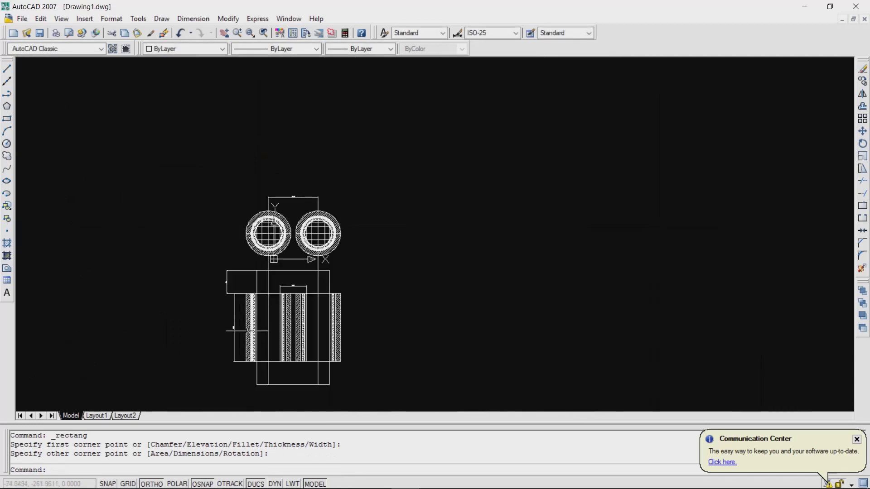
- Draw a full-height rectangle over the thin gap on the inner side of the first section's cross-hatched layer, from its lower end to its upper end
{"action": "scroll", "coordinate": [252, 331], "scroll_direction": "up", "scroll_amount": 8}
{"action": "scroll", "coordinate": [348, 152], "scroll_direction": "down", "scroll_amount": 2}
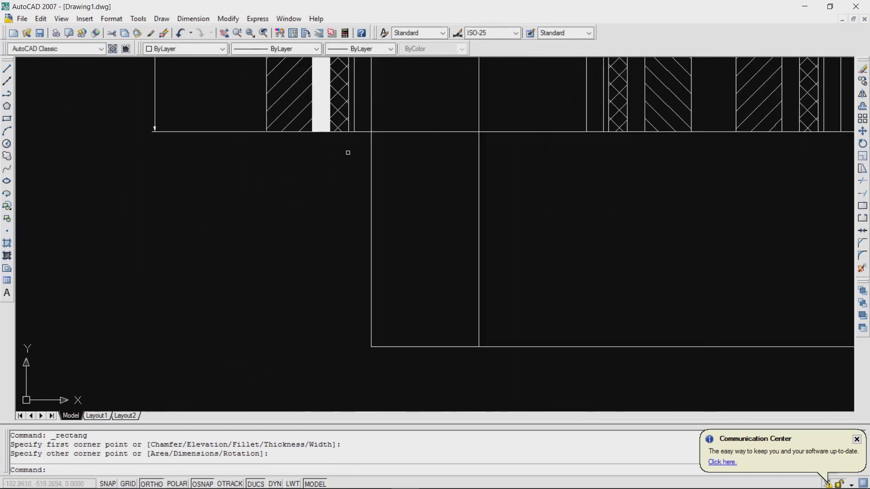
{"action": "scroll", "coordinate": [350, 131], "scroll_direction": "up", "scroll_amount": 6}
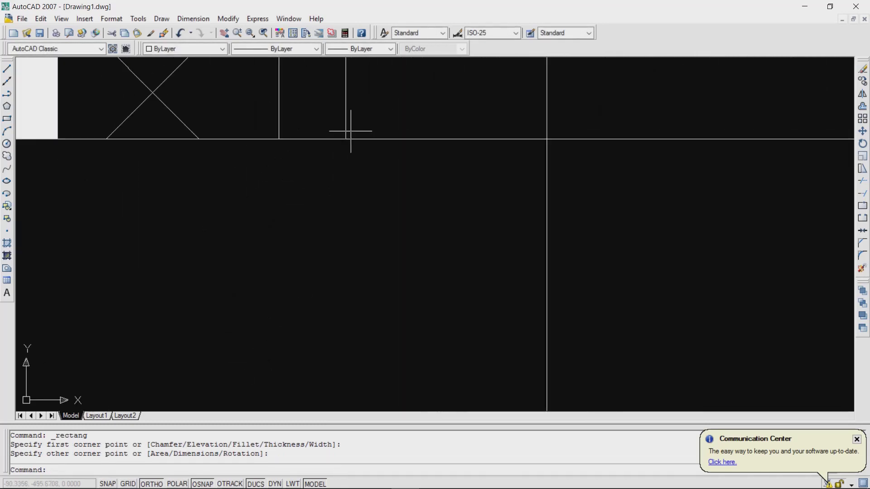
{"action": "scroll", "coordinate": [24, 104], "scroll_direction": "down", "scroll_amount": 2}
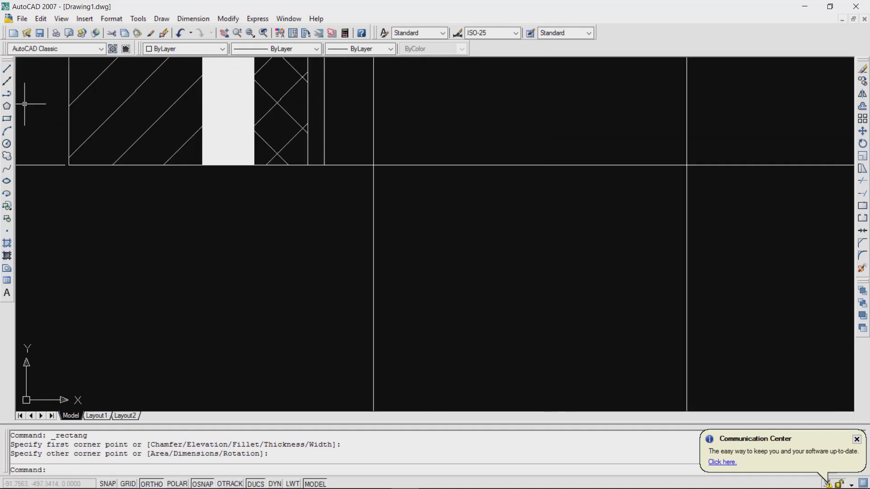
{"action": "left_click", "coordinate": [7, 119]}
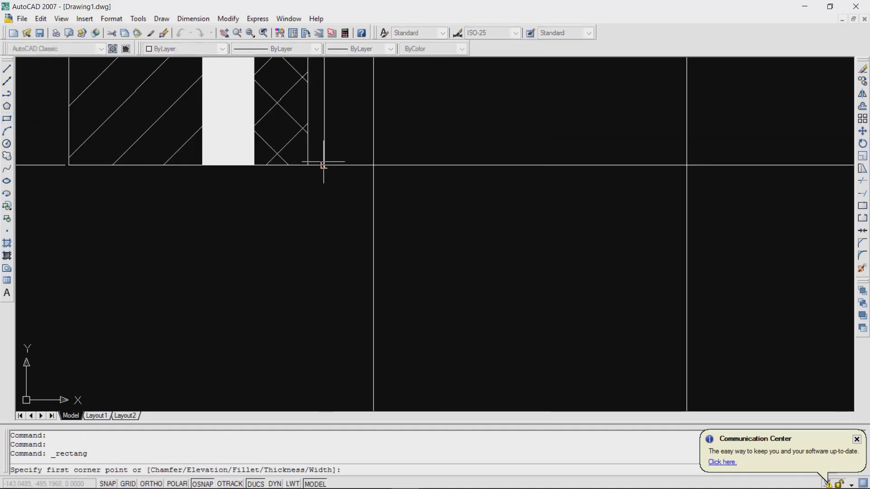
{"action": "left_click", "coordinate": [308, 165]}
{"action": "scroll", "coordinate": [322, 164], "scroll_direction": "down", "scroll_amount": 2}
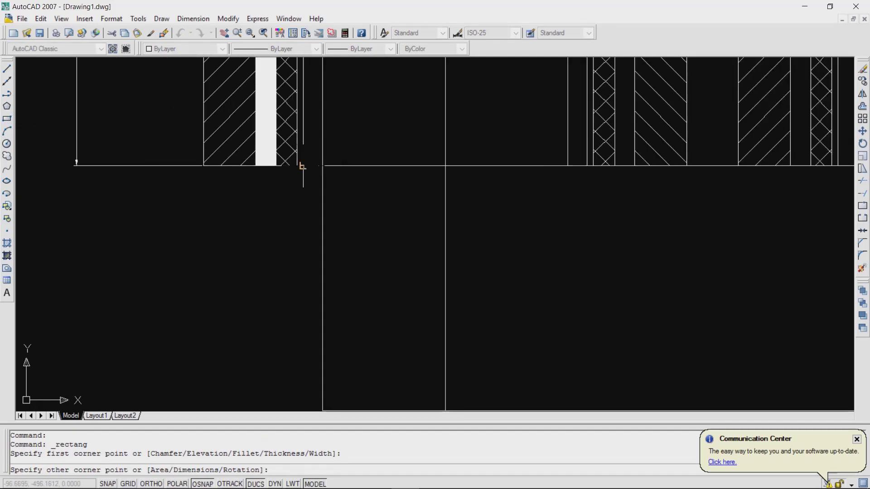
{"action": "scroll", "coordinate": [302, 167], "scroll_direction": "up", "scroll_amount": 1}
{"action": "scroll", "coordinate": [297, 165], "scroll_direction": "down", "scroll_amount": 5}
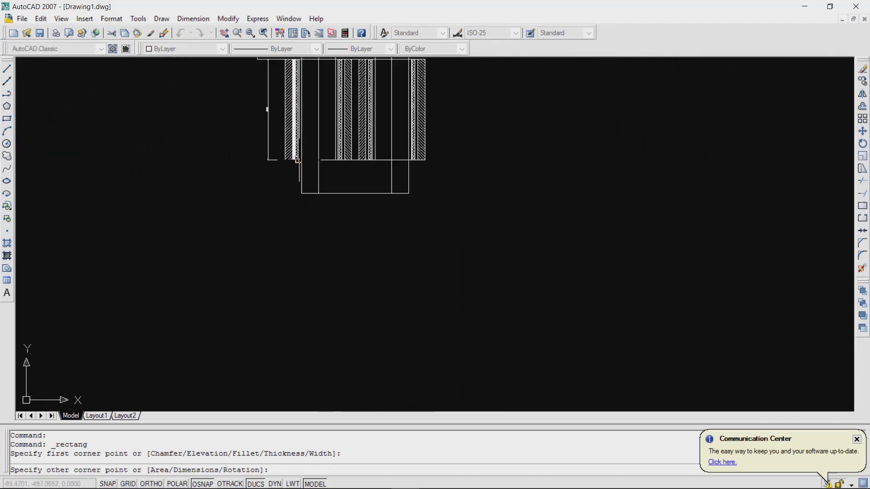
{"action": "scroll", "coordinate": [310, 103], "scroll_direction": "up", "scroll_amount": 8}
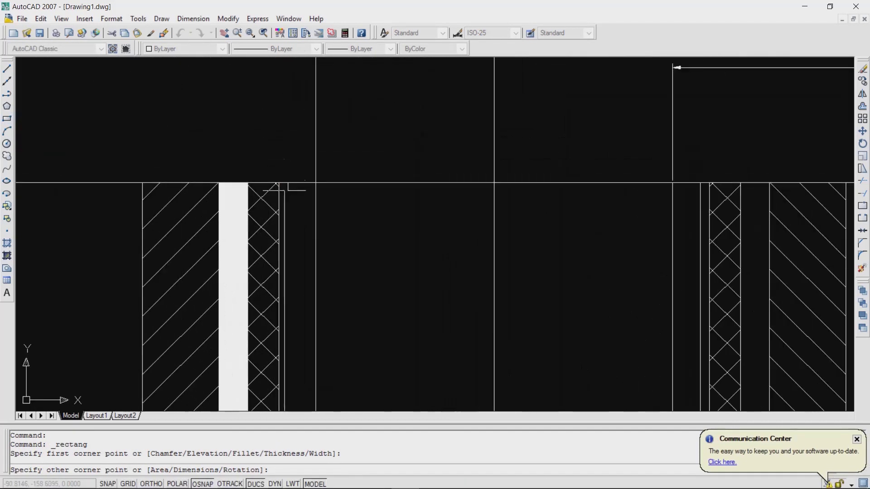
{"action": "left_click", "coordinate": [265, 164]}
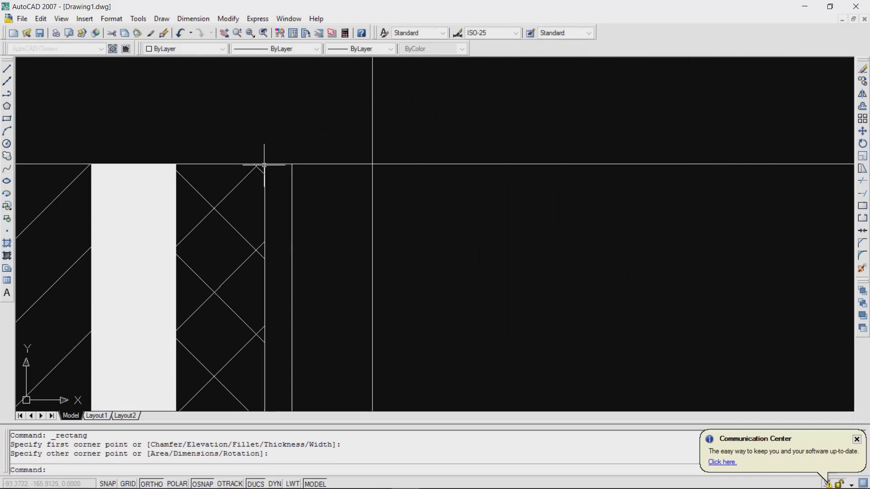
{"action": "key", "text": "Escape"}
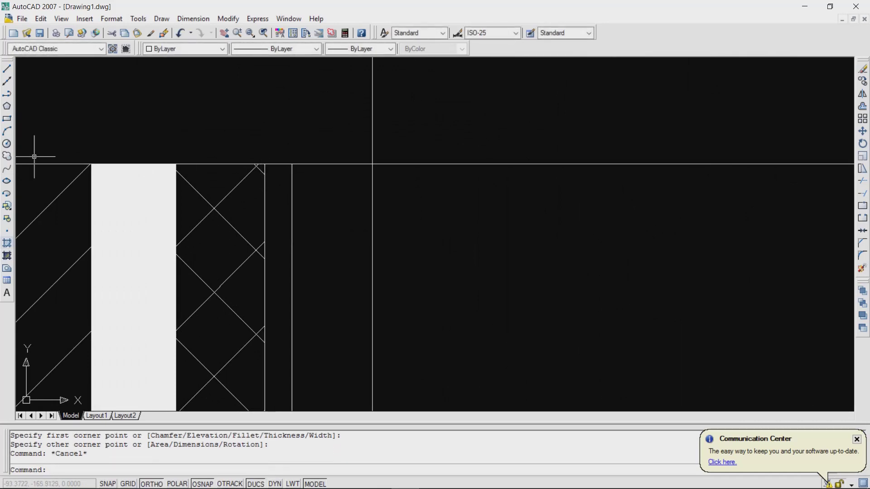
- Solid-fill the thin rectangle beside the first section's cross-hatched layer with the SOLID pattern, using an internal point
{"action": "type", "text": "h"}
{"action": "key", "text": "Return"}
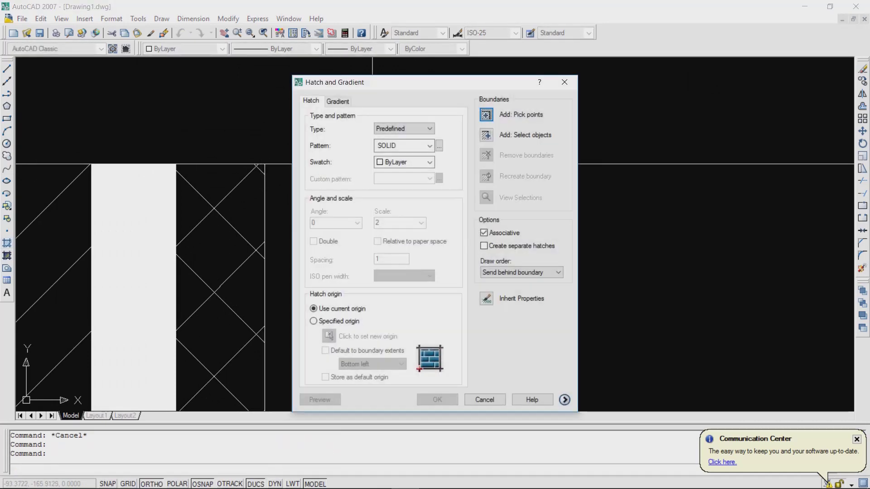
{"action": "left_click", "coordinate": [486, 115]}
{"action": "left_click", "coordinate": [270, 239]}
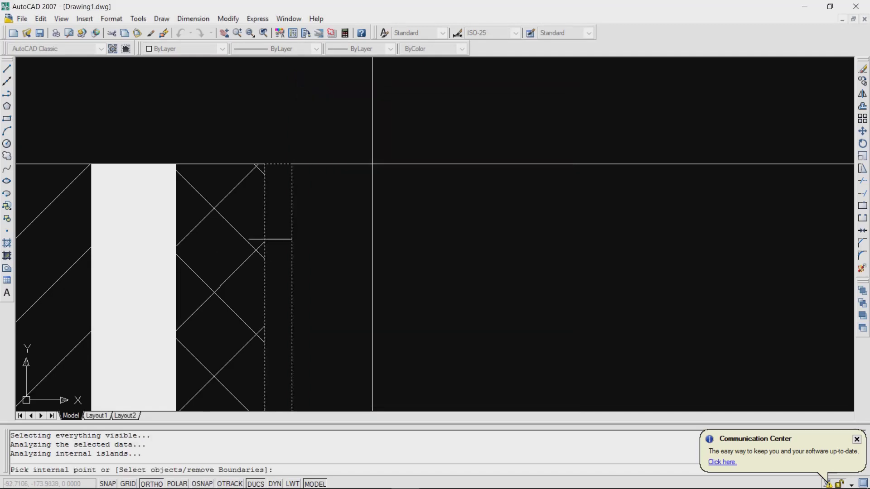
{"action": "key", "text": "Return"}
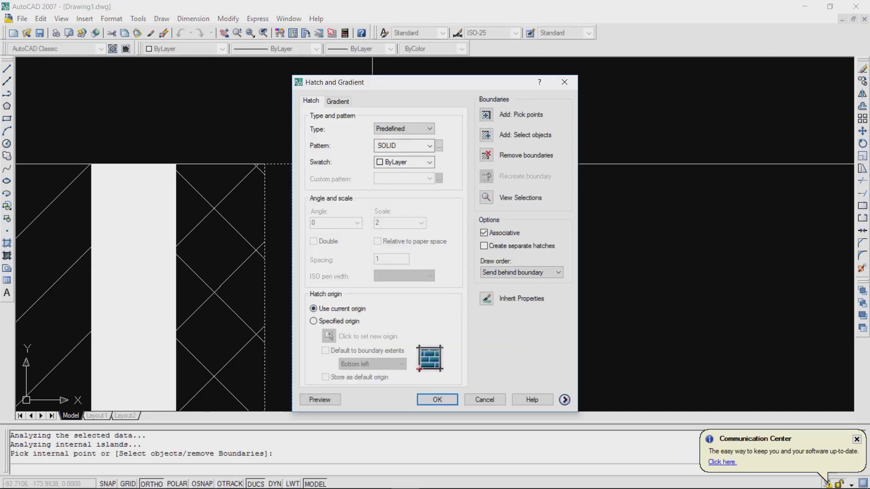
{"action": "key", "text": "Return"}
- Examine the solid fills across both circular views and the sectional views
{"action": "scroll", "coordinate": [321, 132], "scroll_direction": "down", "scroll_amount": 5}
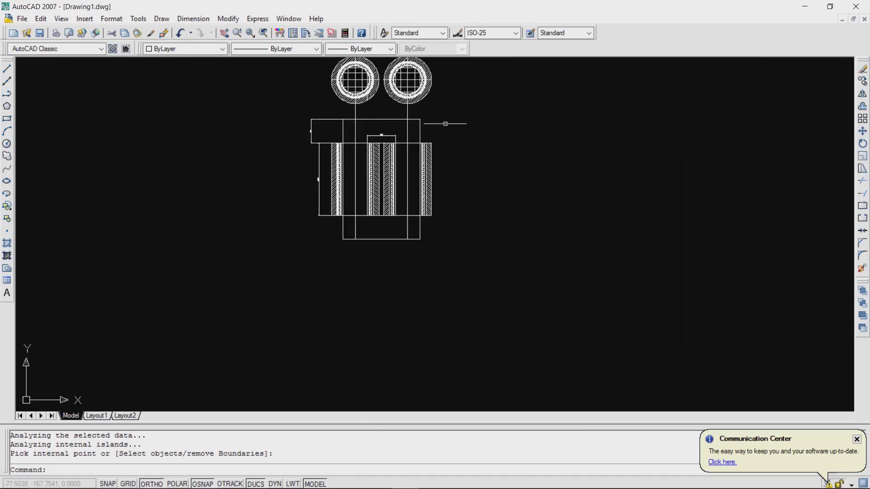
{"action": "scroll", "coordinate": [345, 185], "scroll_direction": "up", "scroll_amount": 2}
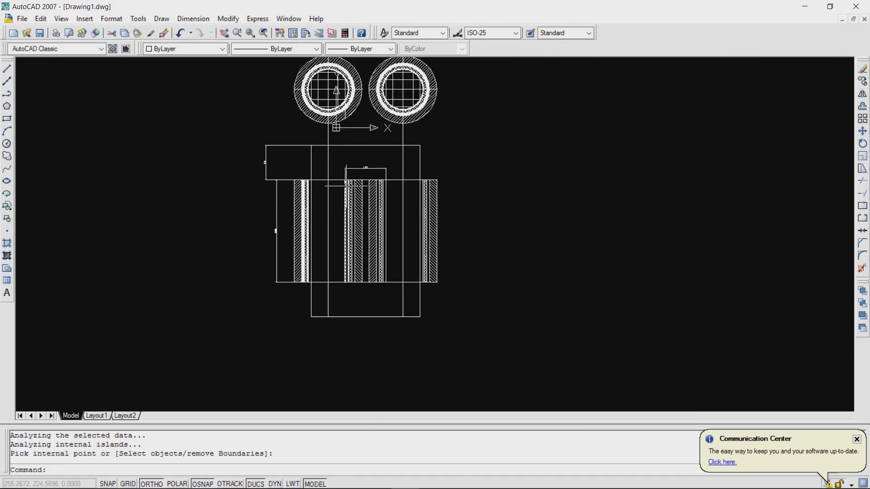
{"action": "key", "text": "Escape"}
{"action": "scroll", "coordinate": [509, 102], "scroll_direction": "down", "scroll_amount": 2}
{"action": "scroll", "coordinate": [506, 108], "scroll_direction": "up", "scroll_amount": 5}
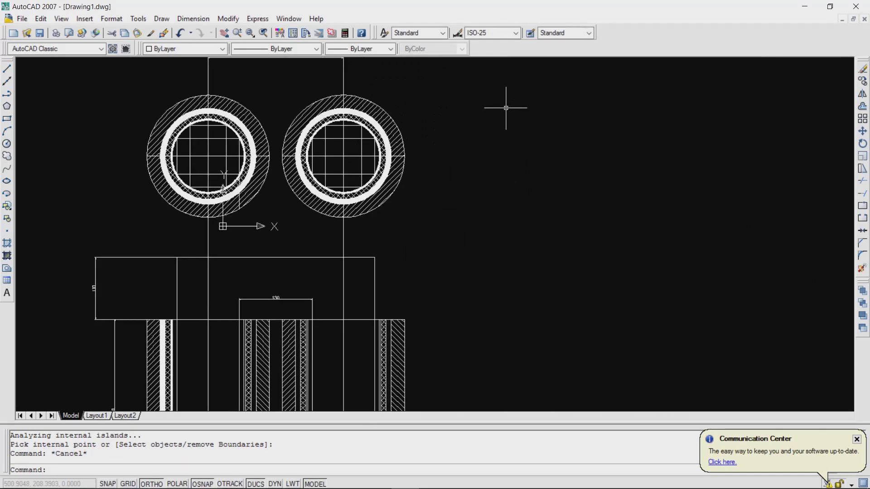
{"action": "scroll", "coordinate": [507, 111], "scroll_direction": "down", "scroll_amount": 4}
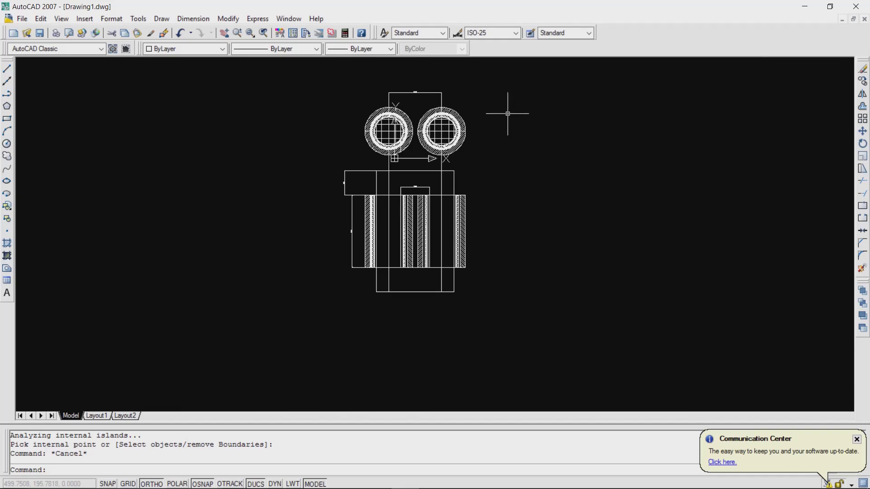
{"action": "scroll", "coordinate": [500, 116], "scroll_direction": "up", "scroll_amount": 2}
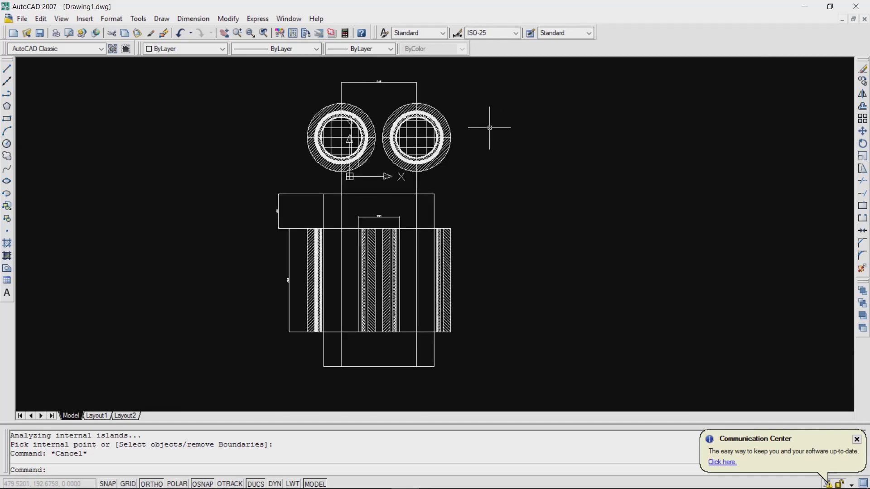
{"action": "scroll", "coordinate": [390, 125], "scroll_direction": "up", "scroll_amount": 3}
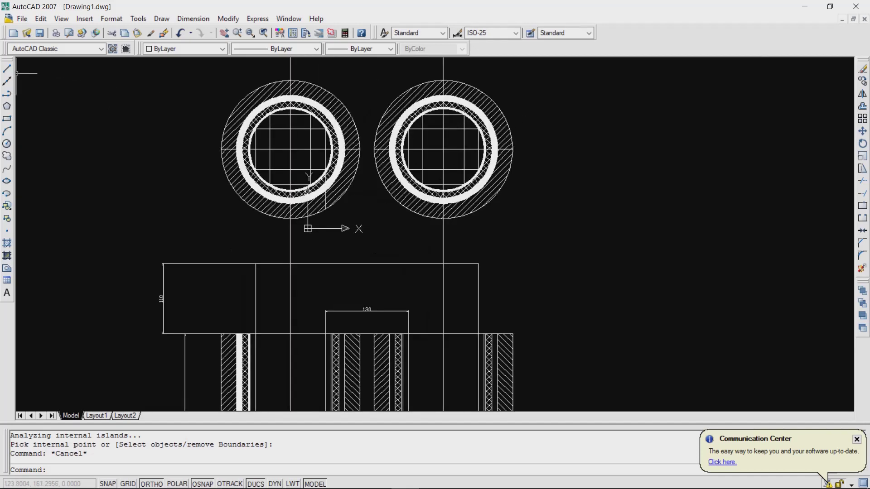
- Draw two horizontal lines joining the two circular views, one at the upper and one at the lower inner grid line of their cores
{"action": "left_click", "coordinate": [7, 68]}
{"action": "scroll", "coordinate": [309, 144], "scroll_direction": "up", "scroll_amount": 3}
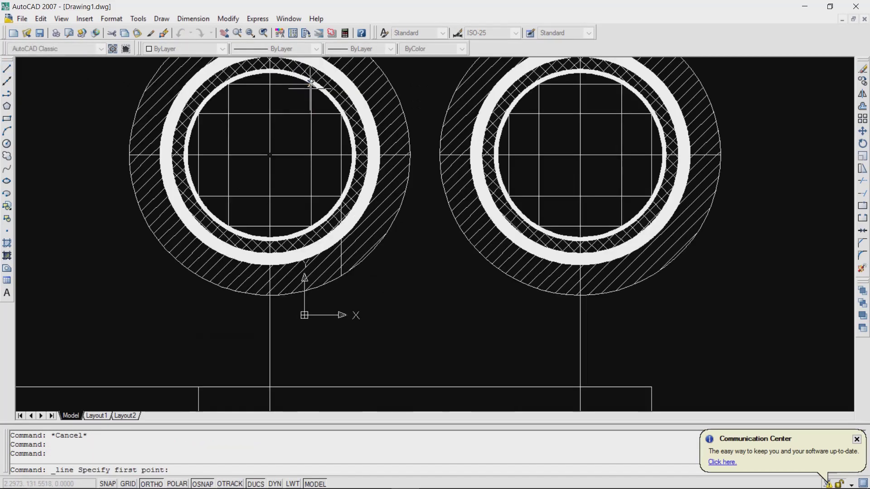
{"action": "left_click", "coordinate": [344, 114]}
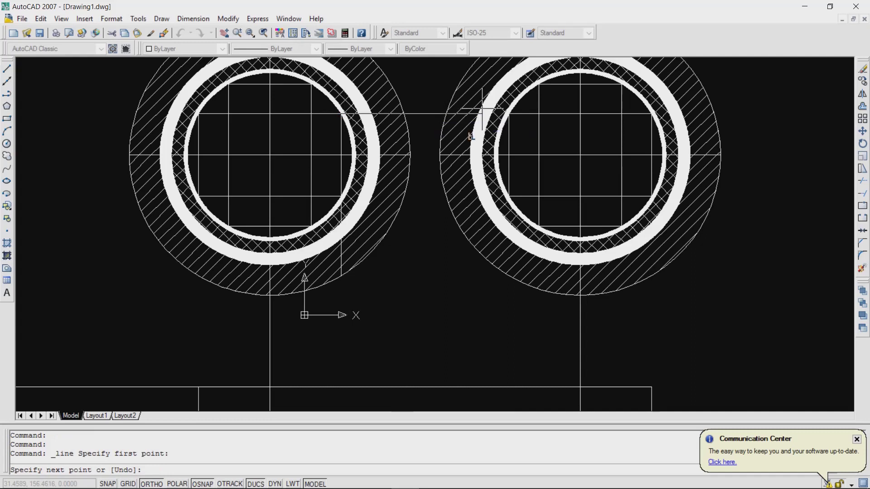
{"action": "left_click", "coordinate": [508, 112]}
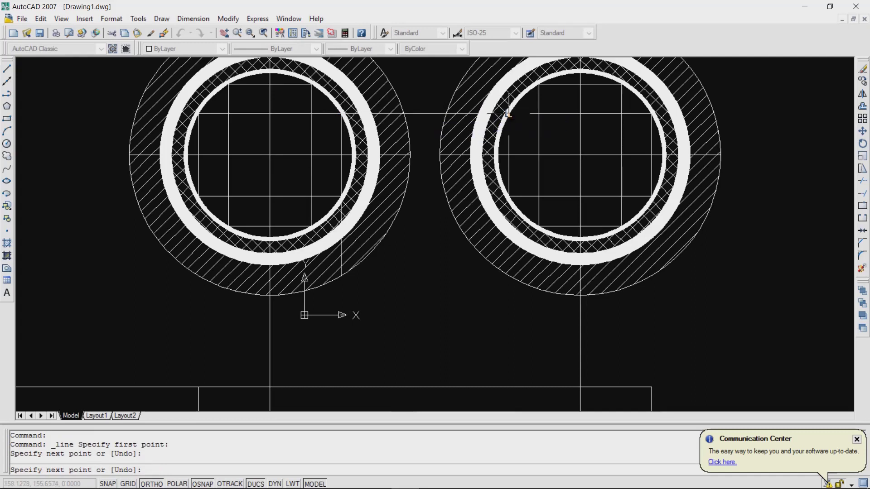
{"action": "key", "text": "Escape"}
{"action": "key", "text": "Return"}
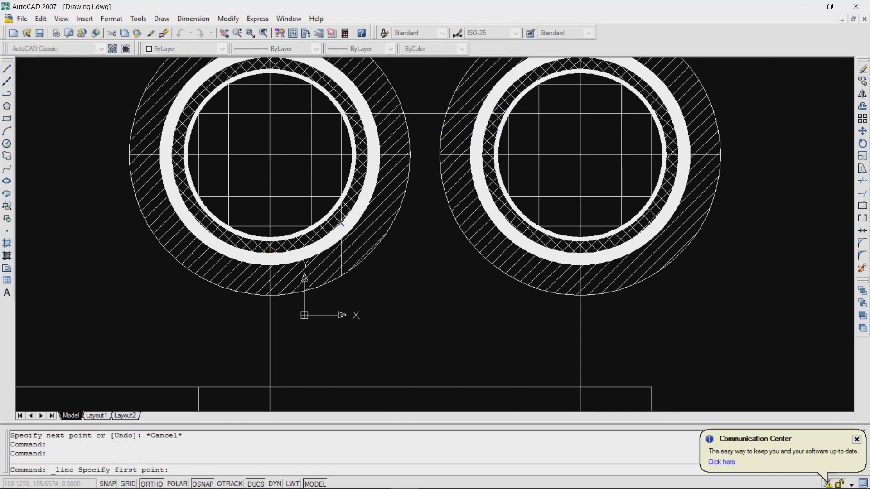
{"action": "left_click", "coordinate": [341, 196]}
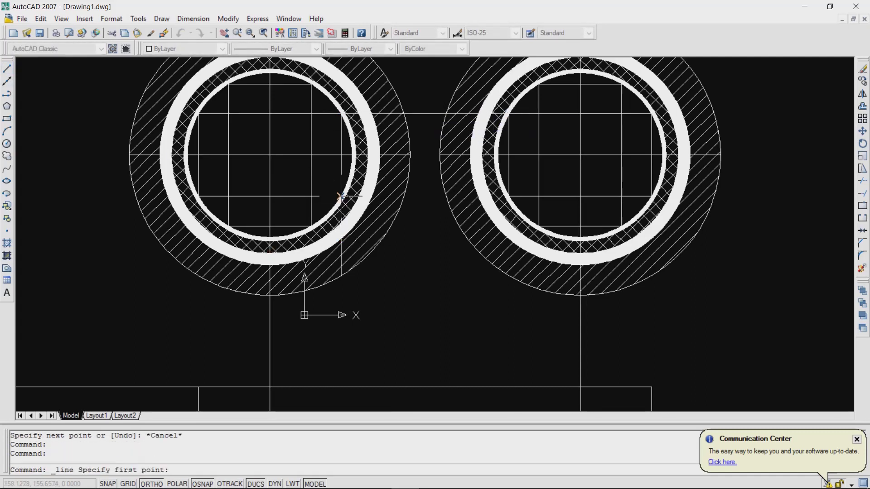
{"action": "left_click", "coordinate": [512, 198]}
{"action": "key", "text": "Escape"}
{"action": "scroll", "coordinate": [453, 236], "scroll_direction": "down", "scroll_amount": 5}
{"action": "scroll", "coordinate": [459, 281], "scroll_direction": "up", "scroll_amount": 2}
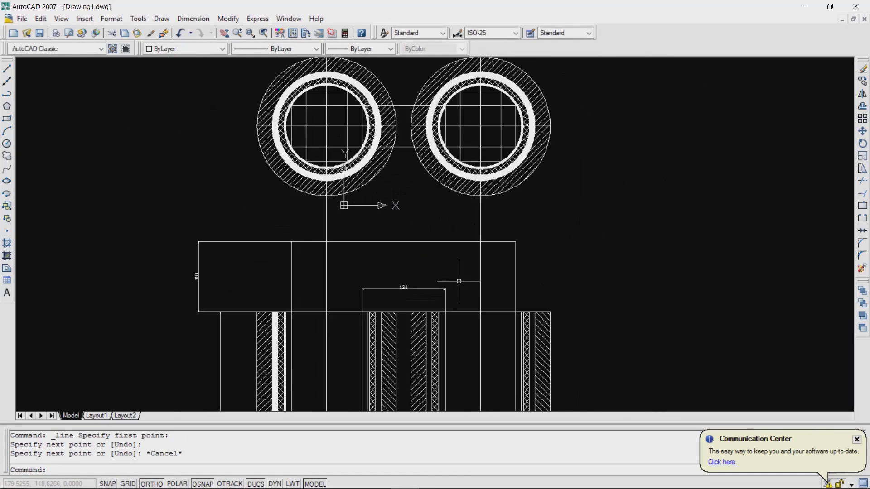
{"action": "scroll", "coordinate": [459, 281], "scroll_direction": "down", "scroll_amount": 2}
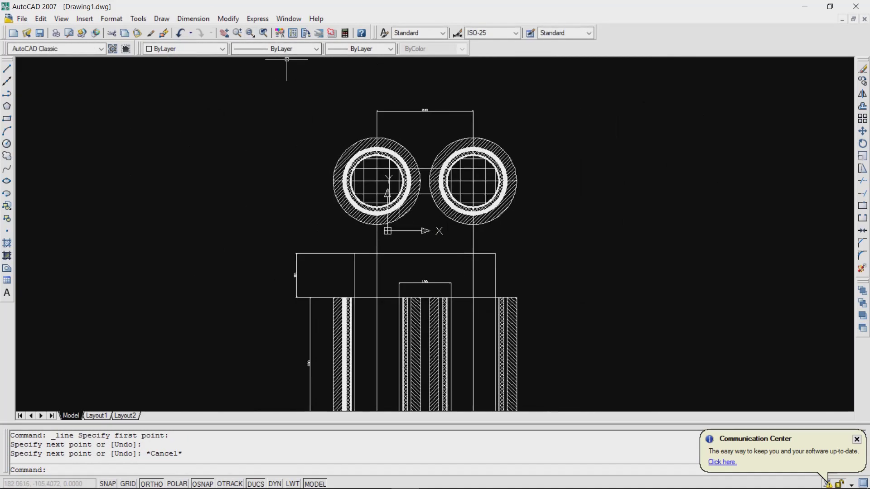
{"action": "left_click", "coordinate": [193, 19]}
{"action": "mouse_move", "coordinate": [289, 19]}
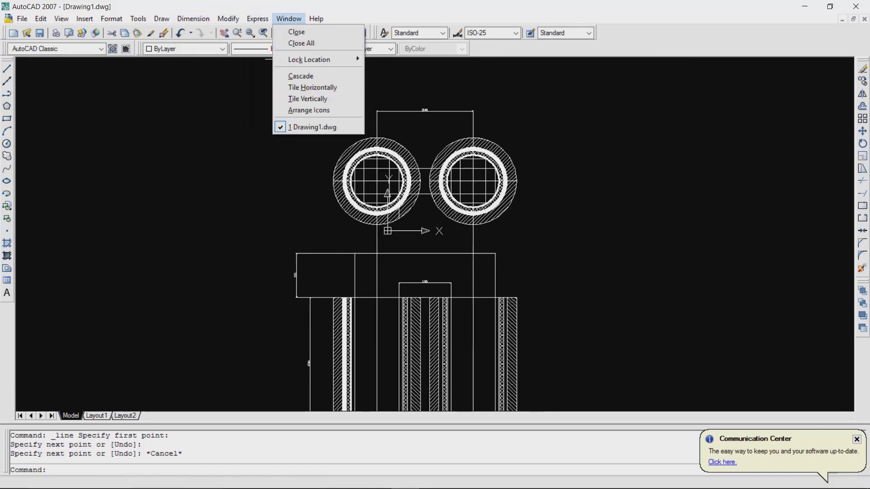
{"action": "left_click", "coordinate": [426, 68]}
- Load the CENTER2 linetype from acadiso.lin into the drawing
{"action": "left_click", "coordinate": [316, 49]}
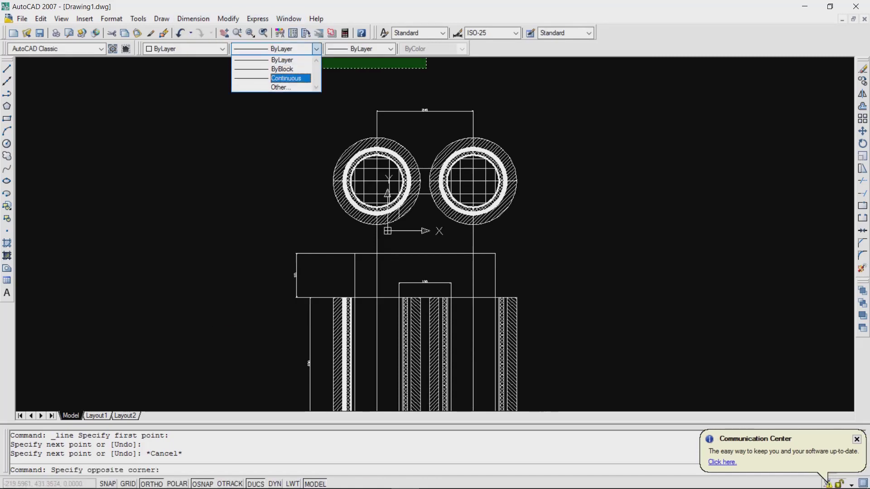
{"action": "left_click", "coordinate": [281, 87]}
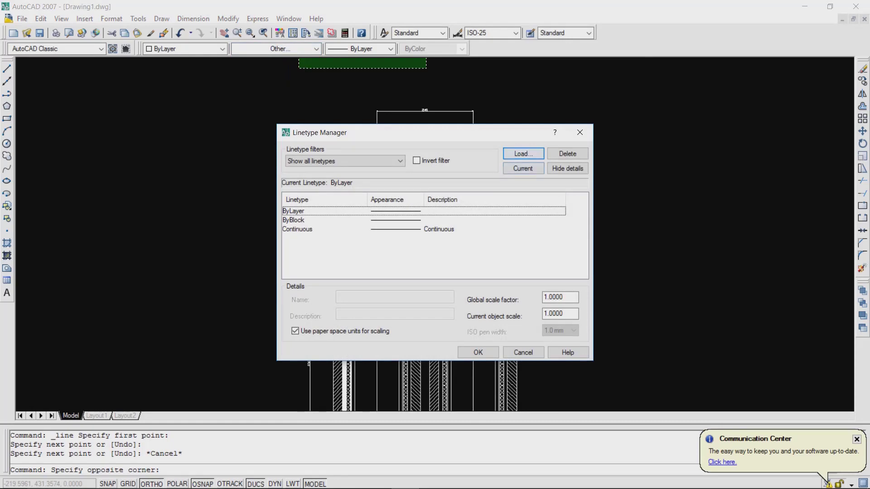
{"action": "left_click", "coordinate": [523, 153]}
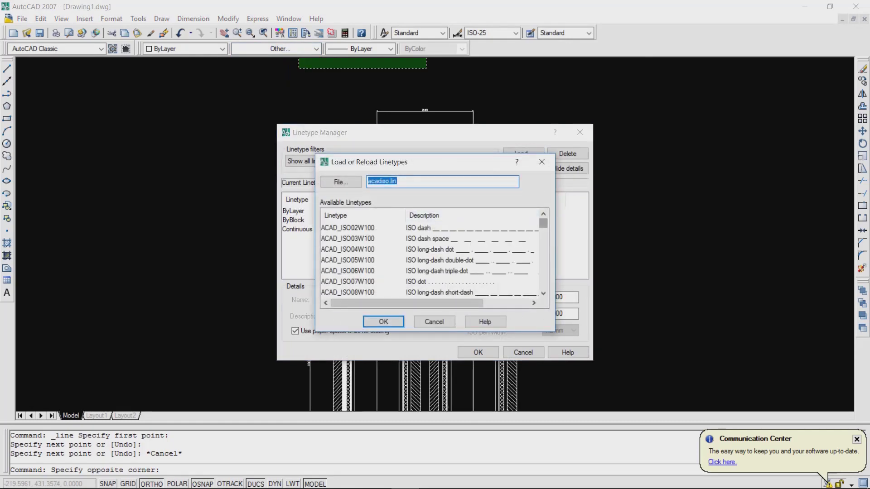
{"action": "scroll", "coordinate": [434, 256], "scroll_direction": "down", "scroll_amount": 4}
{"action": "scroll", "coordinate": [431, 258], "scroll_direction": "down", "scroll_amount": 3}
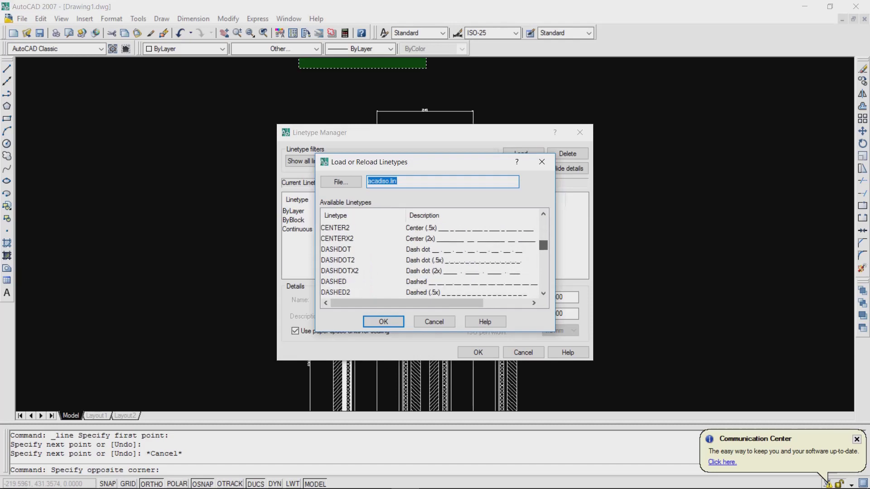
{"action": "left_click", "coordinate": [335, 227]}
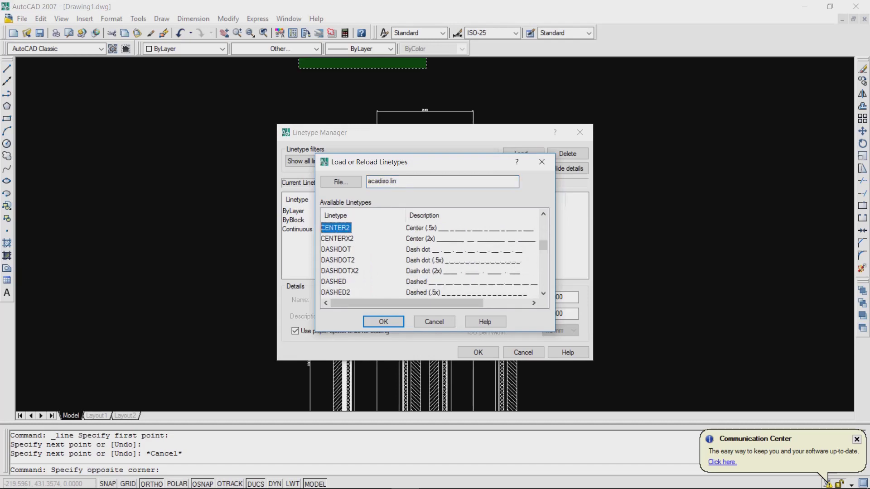
{"action": "left_click", "coordinate": [384, 322]}
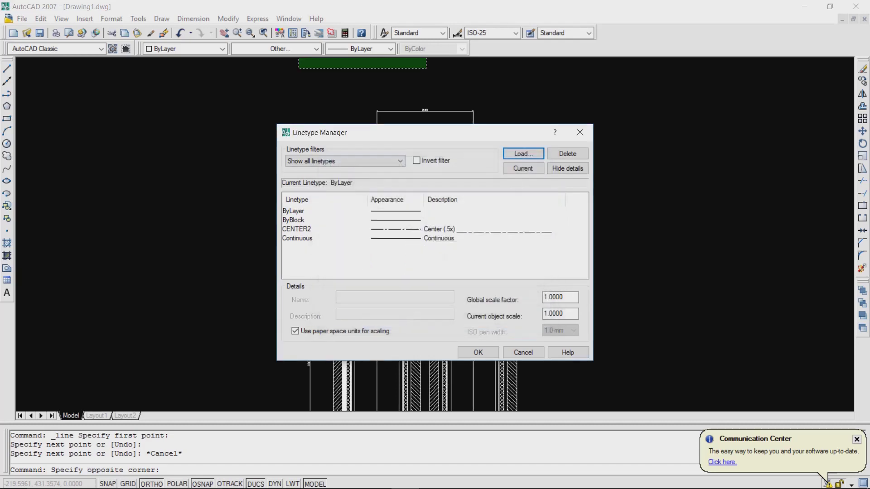
- Set the global linetype scale factor to 2 with CENTER2 selected and accept the linetype settings
{"action": "left_click", "coordinate": [297, 229]}
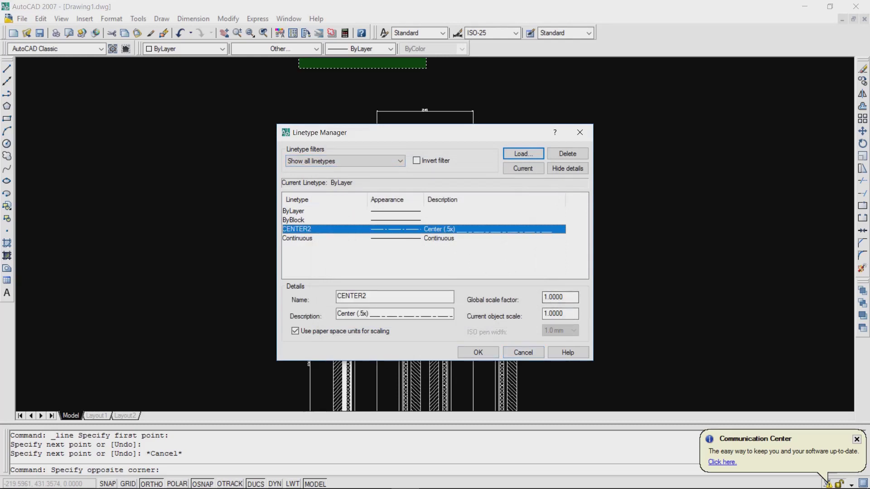
{"action": "double_click", "coordinate": [557, 298]}
{"action": "type", "text": "2"}
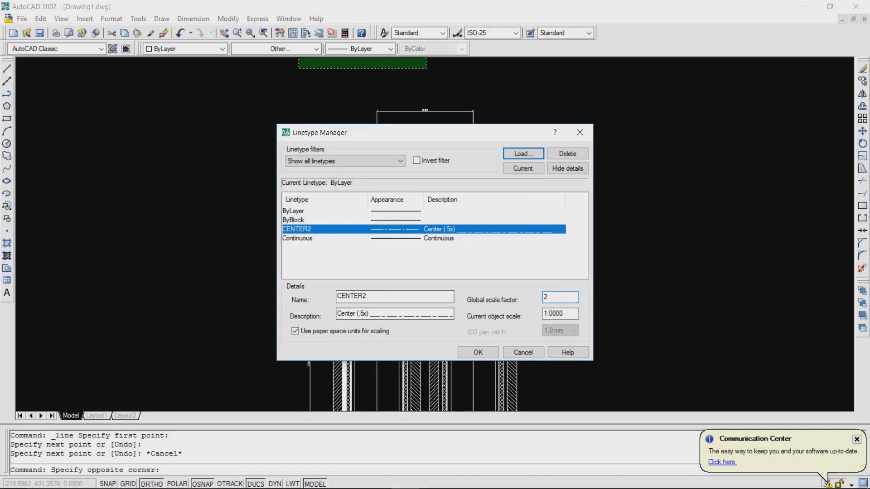
{"action": "key", "text": "Return"}
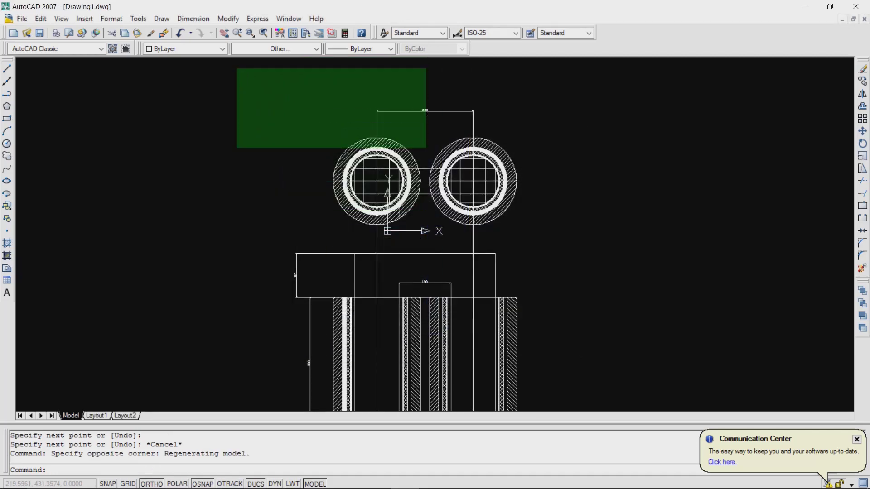
{"action": "key", "text": "Escape"}
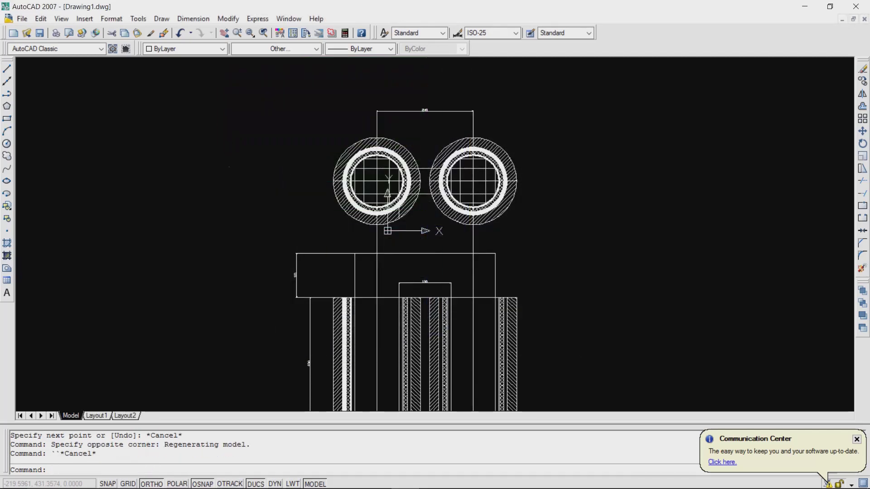
- Assign the CENTER2 linetype to the two long vertical axis lines running from the circular views' centres through the sectional views
{"action": "left_click", "coordinate": [251, 49]}
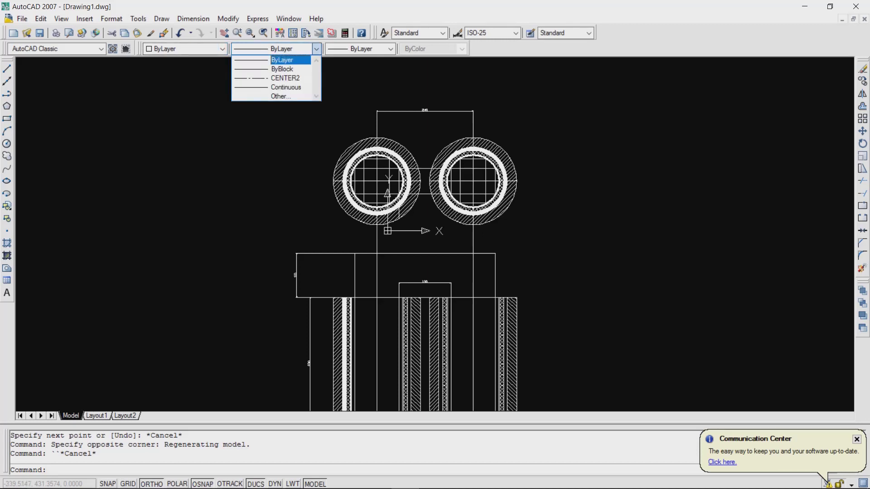
{"action": "key", "text": "Escape"}
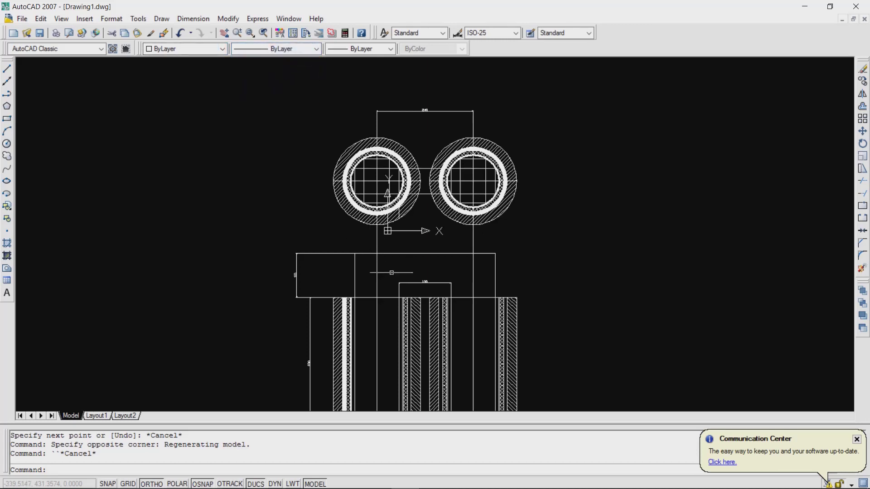
{"action": "left_click", "coordinate": [378, 237]}
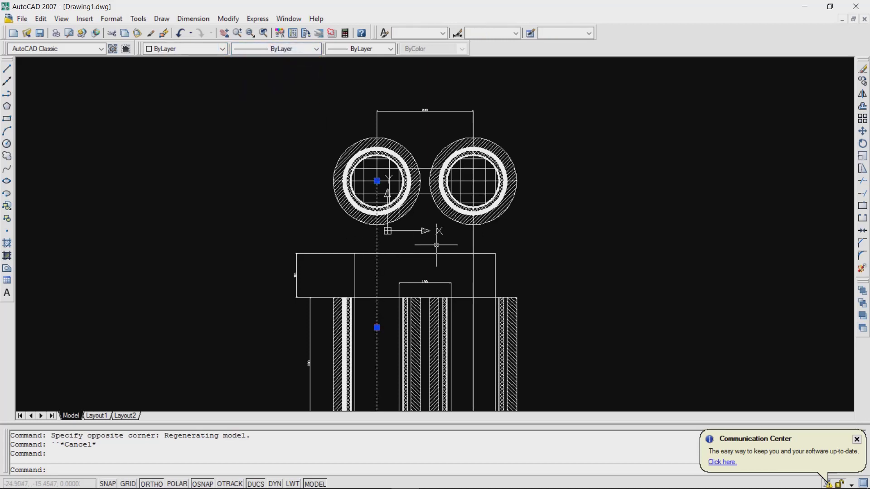
{"action": "left_click", "coordinate": [472, 244]}
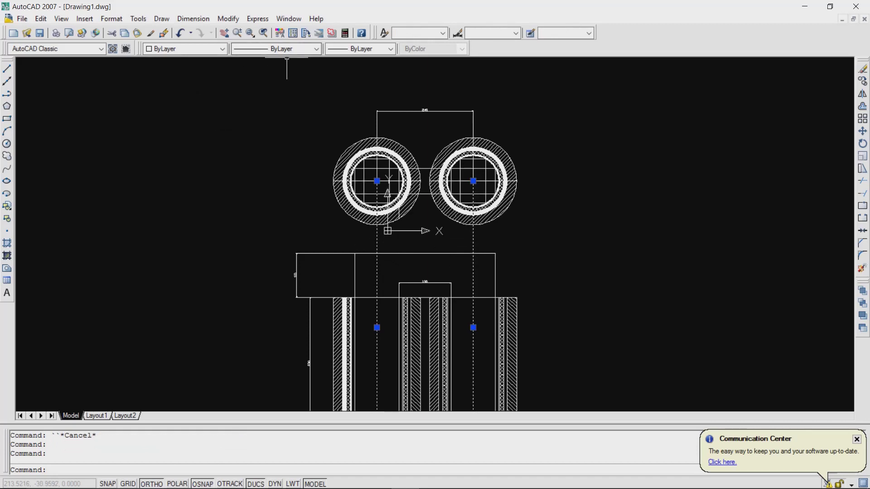
{"action": "left_click", "coordinate": [276, 49]}
{"action": "key", "text": "Up"}
{"action": "key", "text": "Up"}
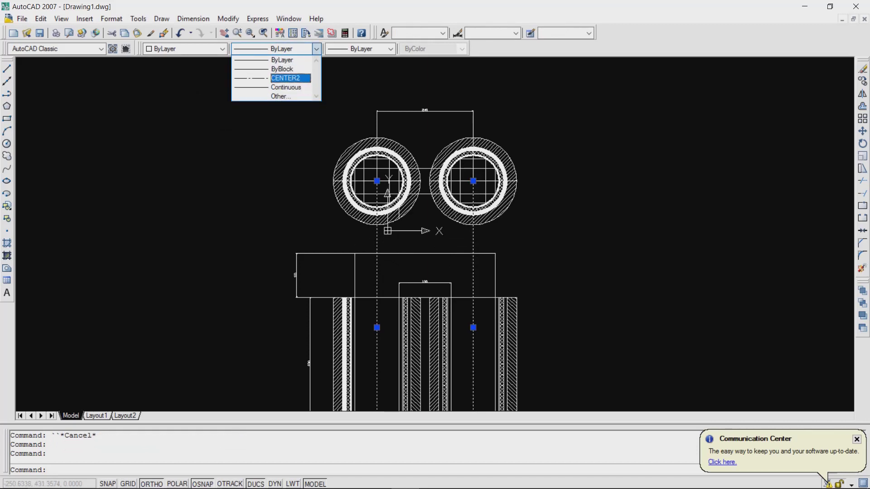
{"action": "key", "text": "Return"}
{"action": "scroll", "coordinate": [265, 111], "scroll_direction": "down", "scroll_amount": 3}
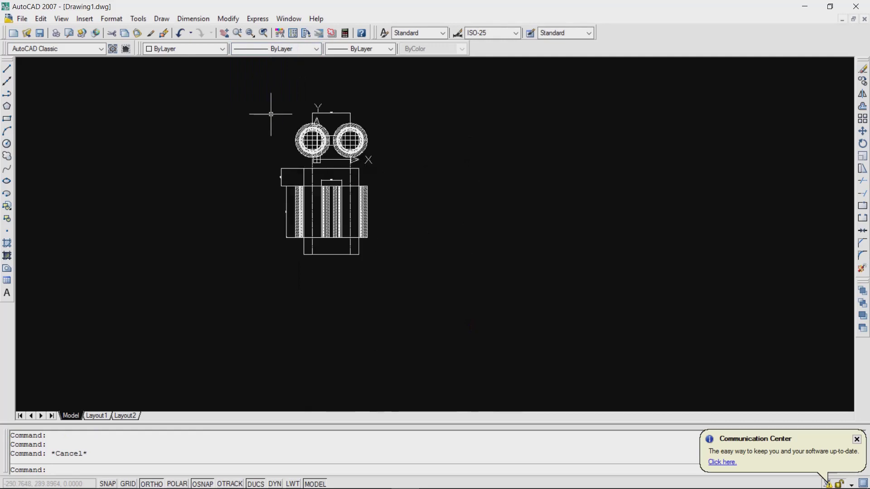
{"action": "scroll", "coordinate": [248, 113], "scroll_direction": "up", "scroll_amount": 4}
{"action": "scroll", "coordinate": [290, 145], "scroll_direction": "down", "scroll_amount": 2}
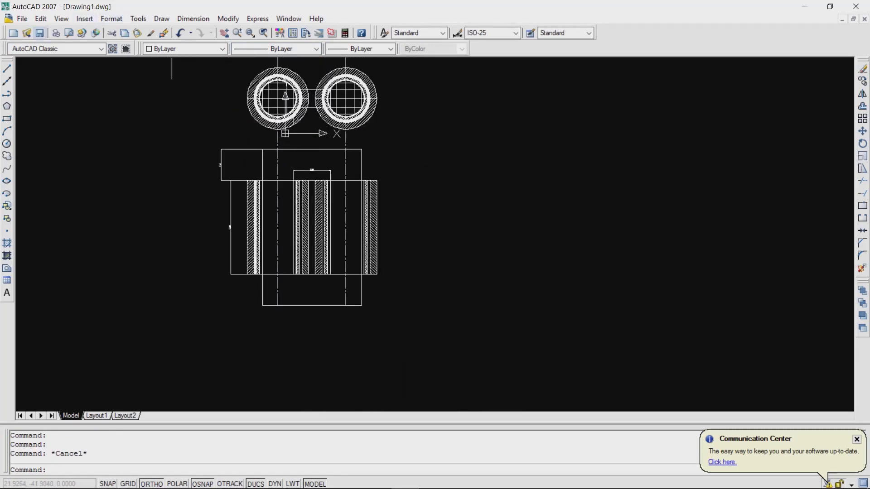
- Save the drawing as TRANSFORMER in the Documents folder in AutoCAD 2007 Drawing format
{"action": "key", "text": "ctrl+s"}
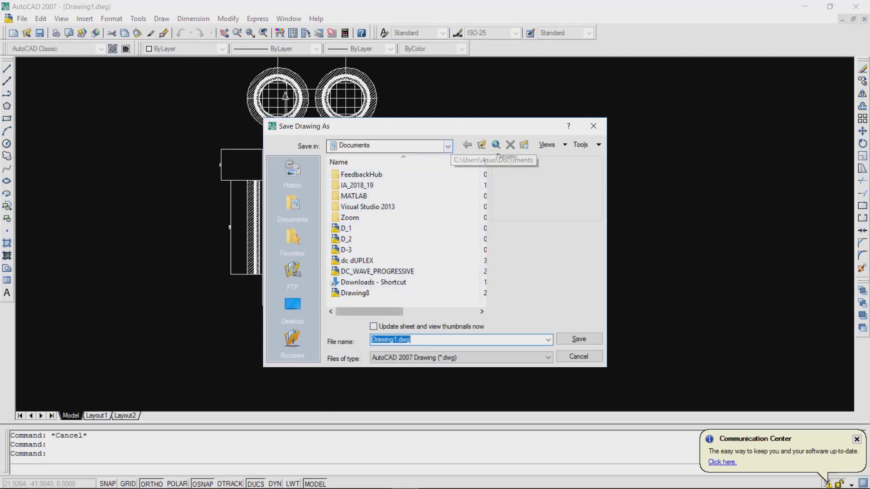
{"action": "type", "text": "tR"}
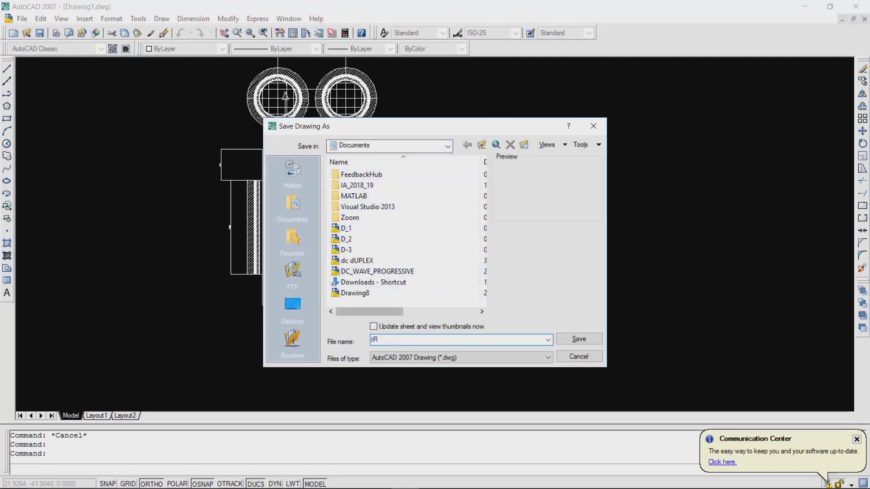
{"action": "type", "text": "NASFORMER"}
{"action": "key", "text": "BackSpace"}
{"action": "key", "text": "BackSpace"}
{"action": "key", "text": "BackSpace"}
{"action": "key", "text": "BackSpace"}
{"action": "key", "text": "BackSpace"}
{"action": "key", "text": "BackSpace"}
{"action": "key", "text": "BackSpace"}
{"action": "key", "text": "BackSpace"}
{"action": "key", "text": "BackSpace"}
{"action": "key", "text": "BackSpace"}
{"action": "key", "text": "BackSpace"}
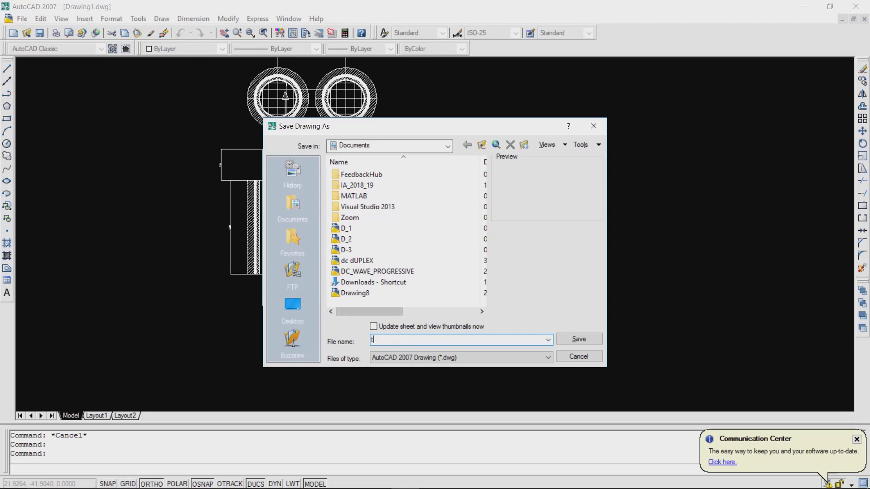
{"action": "type", "text": "t"}
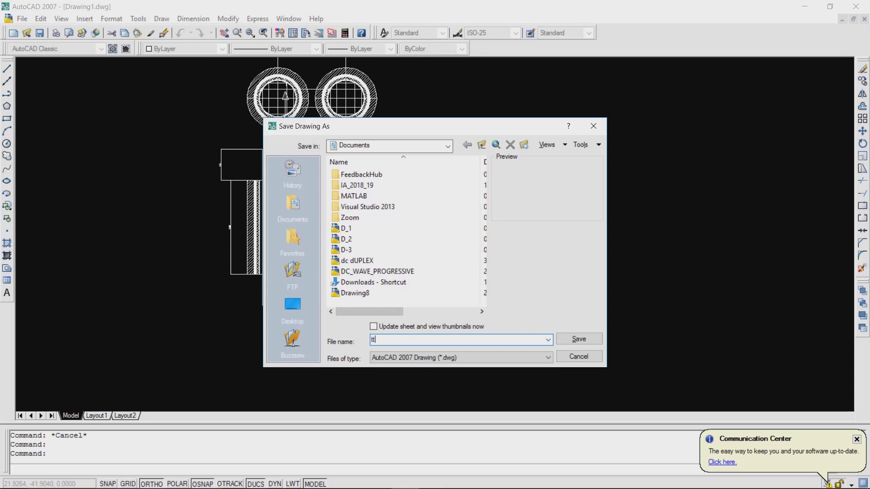
{"action": "key", "text": "BackSpace"}
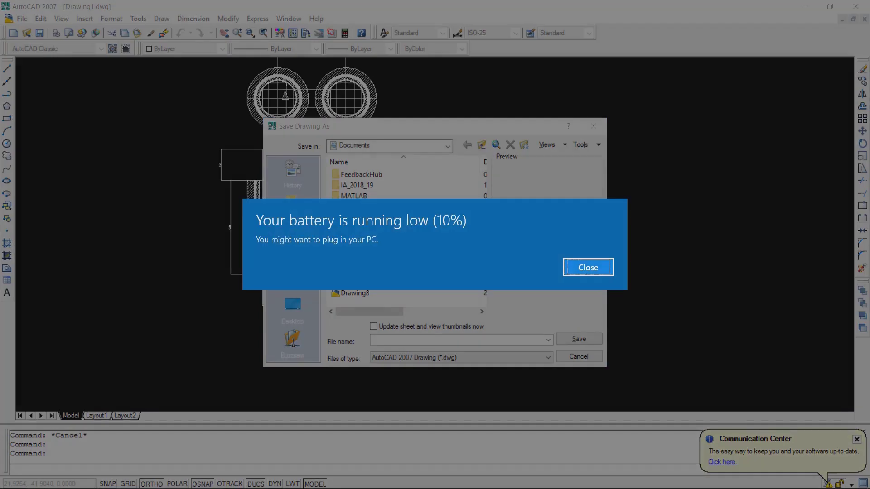
{"action": "key", "text": "Return"}
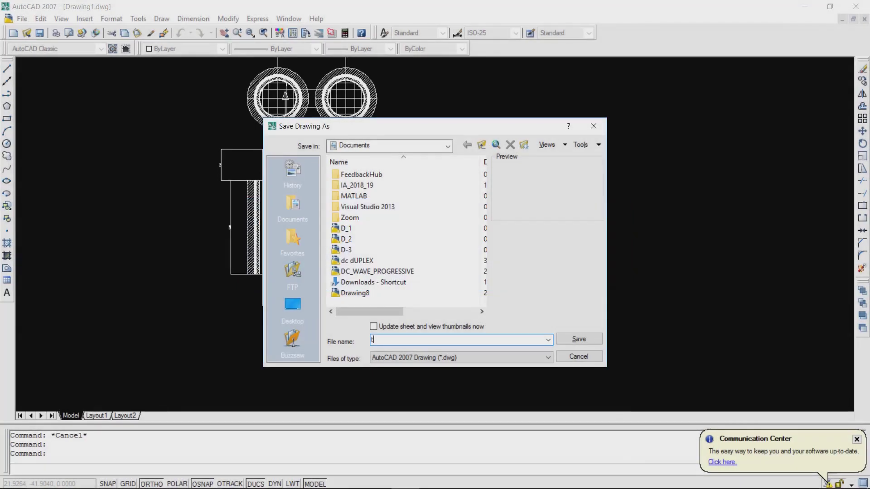
{"action": "type", "text": "TRANSFORMER"}
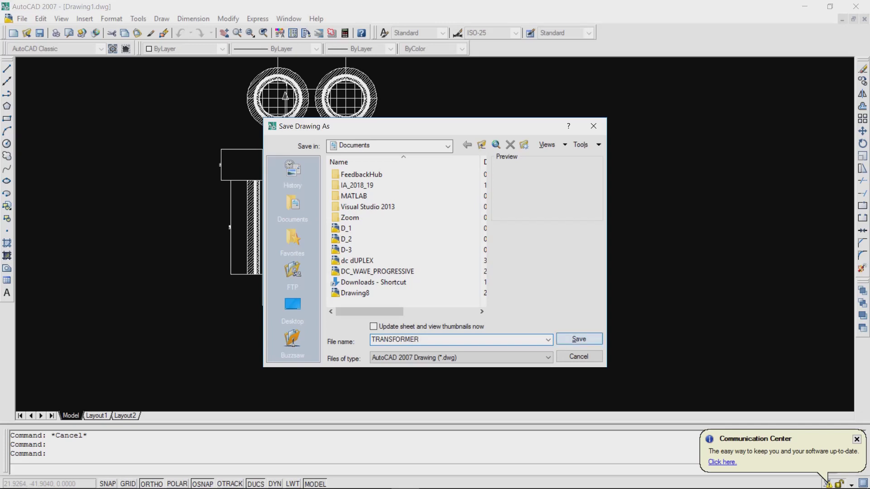
{"action": "left_click", "coordinate": [579, 339]}
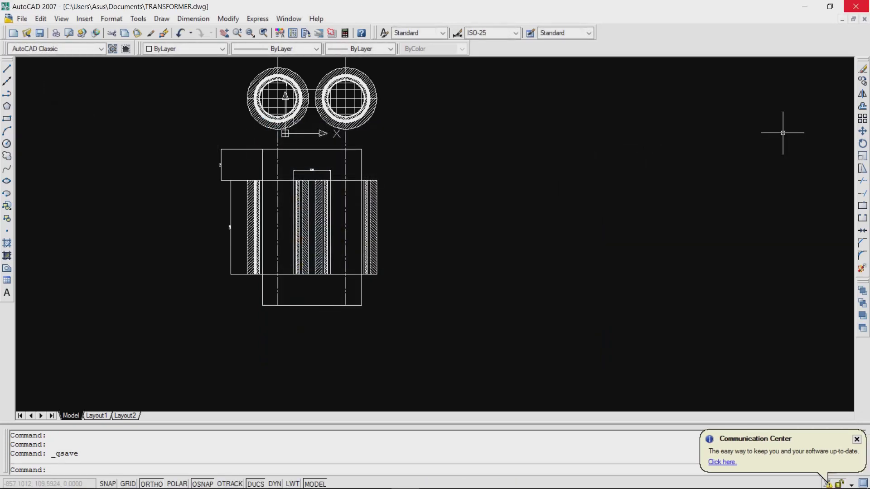
- Close AutoCAD and switch to VLC media player
{"action": "left_click", "coordinate": [855, 6]}
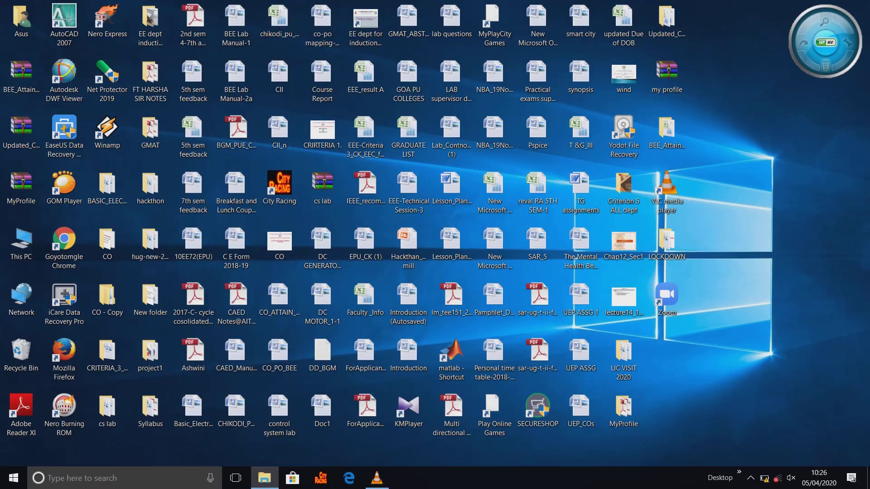
{"action": "left_click", "coordinate": [377, 478]}
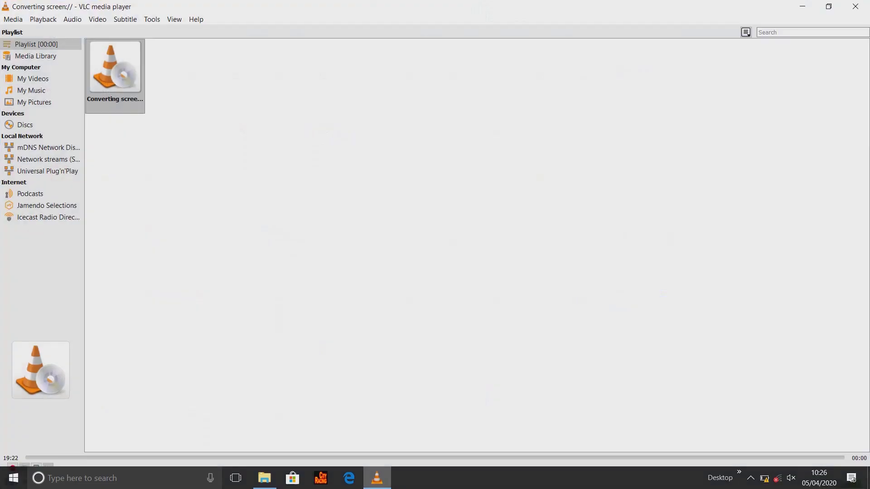